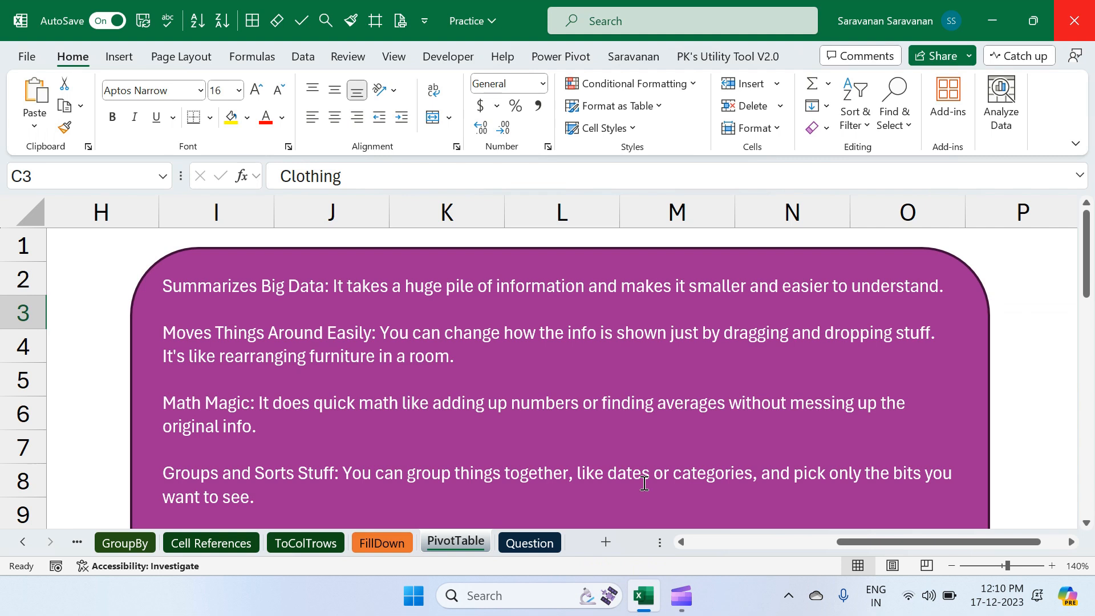
# - Read the notes on what a PivotTable does, from summarizing data to charts, and return to the sales table
pyautogui.scroll(-1, 643, 483)
pyautogui.scroll(1, 644, 483)
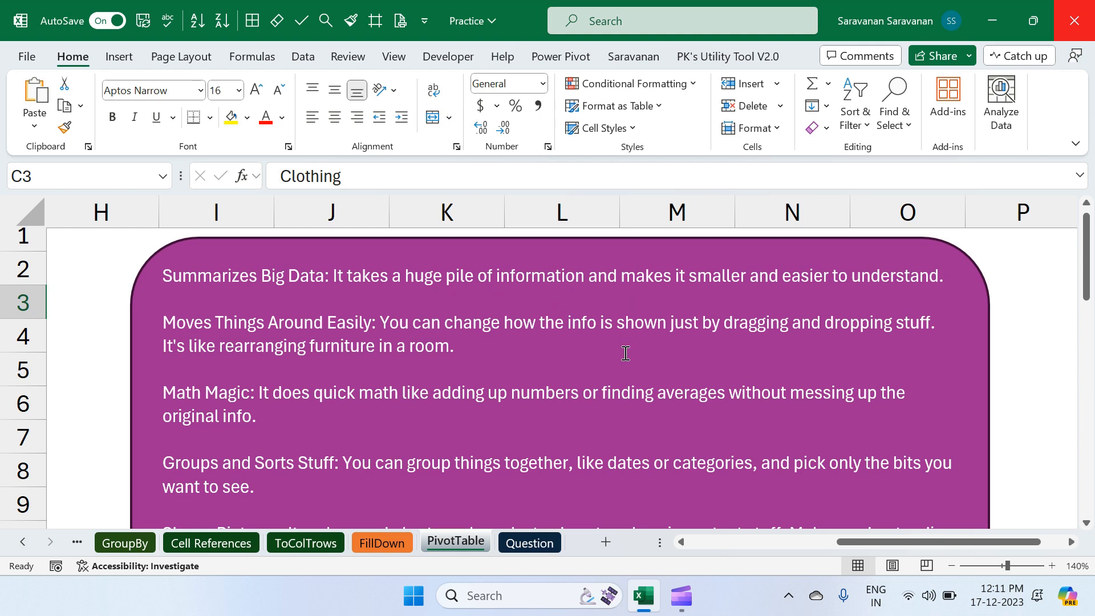
pyautogui.scroll(-1, 625, 353)
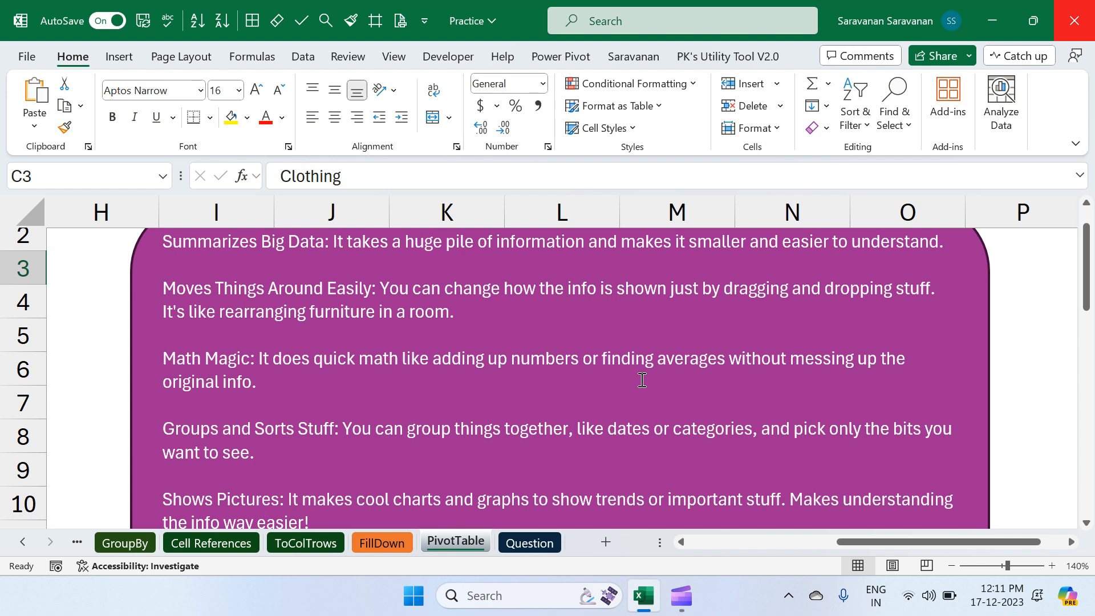
pyautogui.scroll(-2, 642, 379)
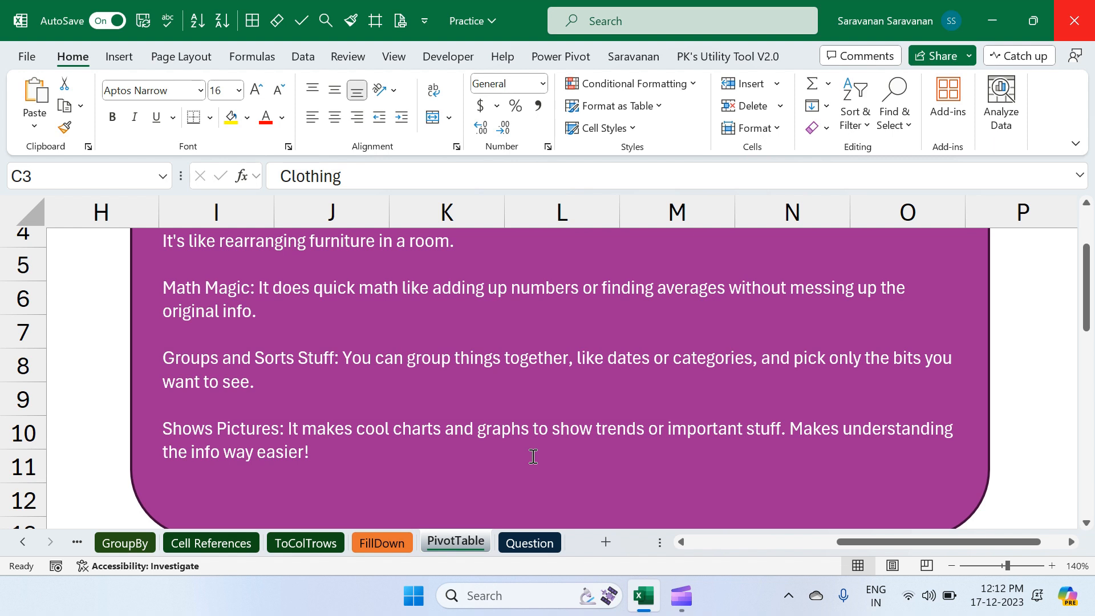
pyautogui.hscroll(-2, 533, 457)
pyautogui.scroll(3, 533, 456)
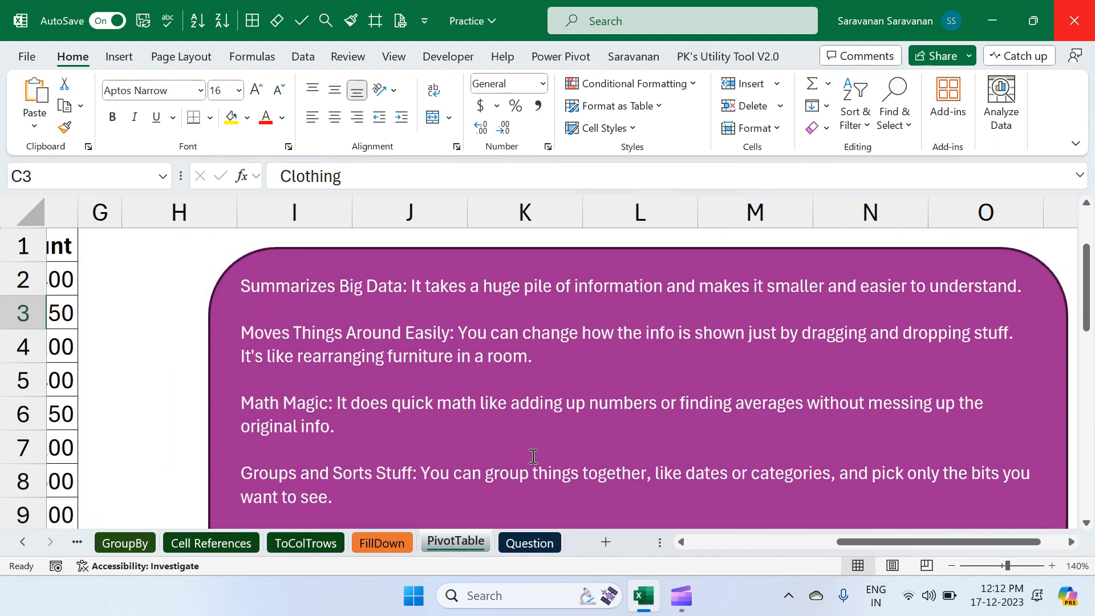
pyautogui.hscroll(-5, 533, 456)
pyautogui.hscroll(-3, 533, 456)
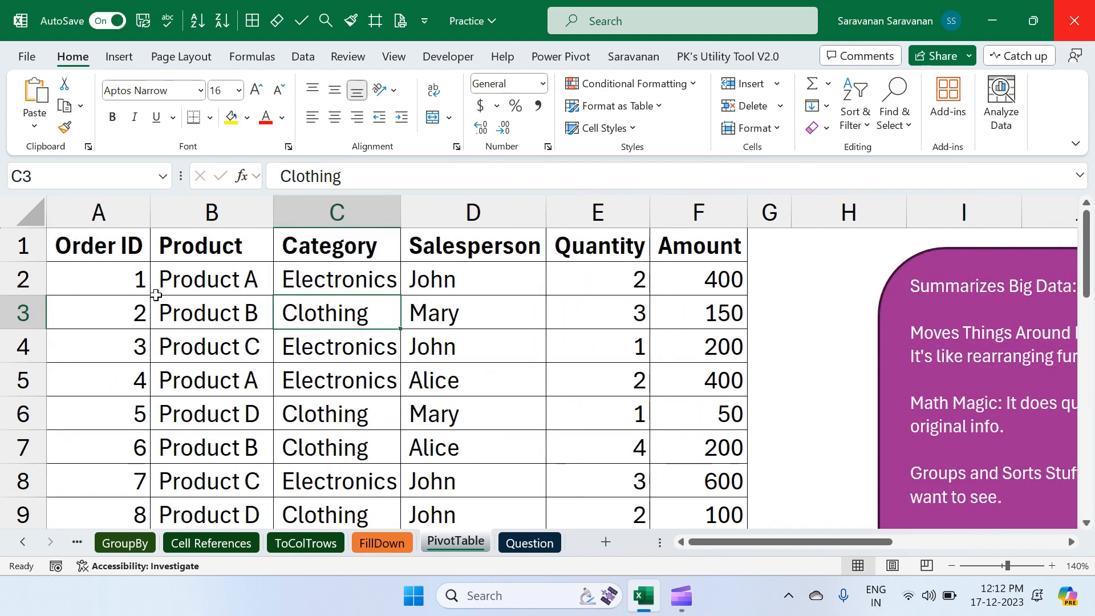
# - Examine the sales records from the header row down to the last row of the table
pyautogui.click(298, 268)
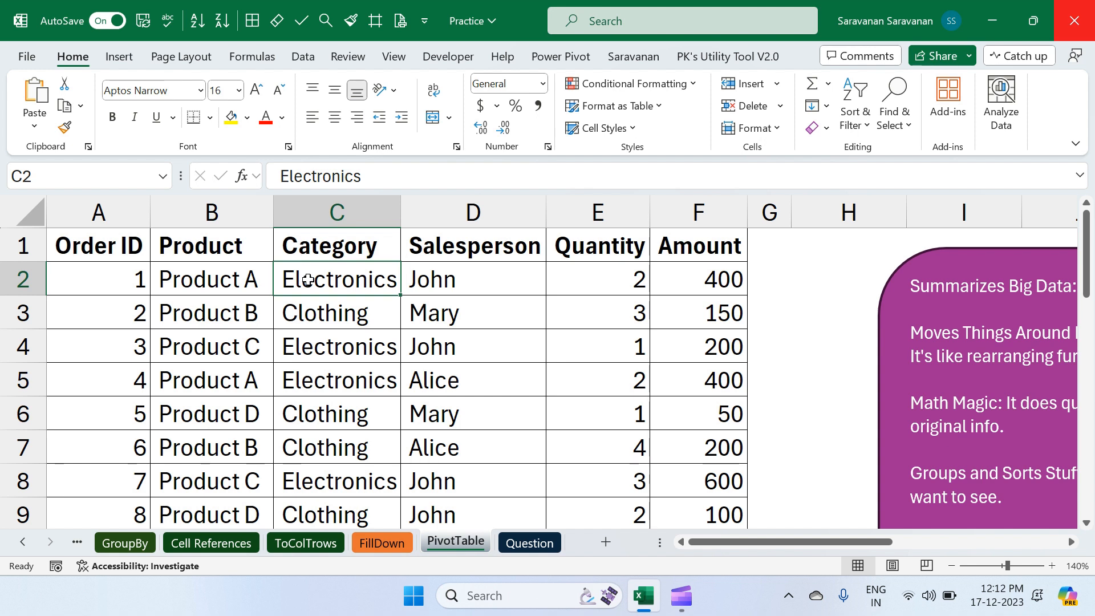
pyautogui.hotkey('ctrl', 'Down')
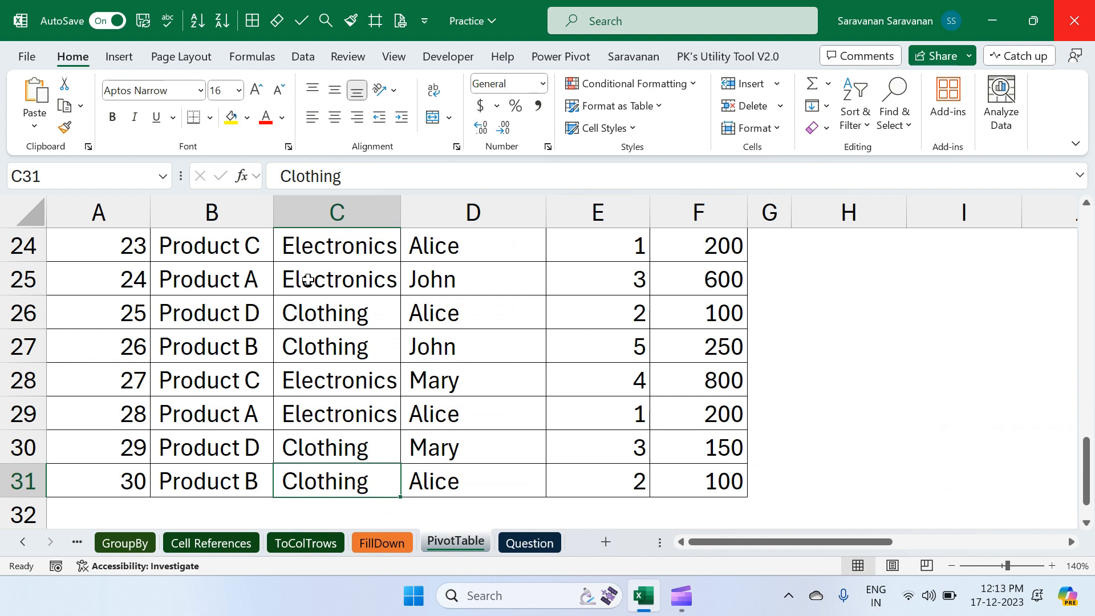
pyautogui.hotkey('ctrl', 'Up')
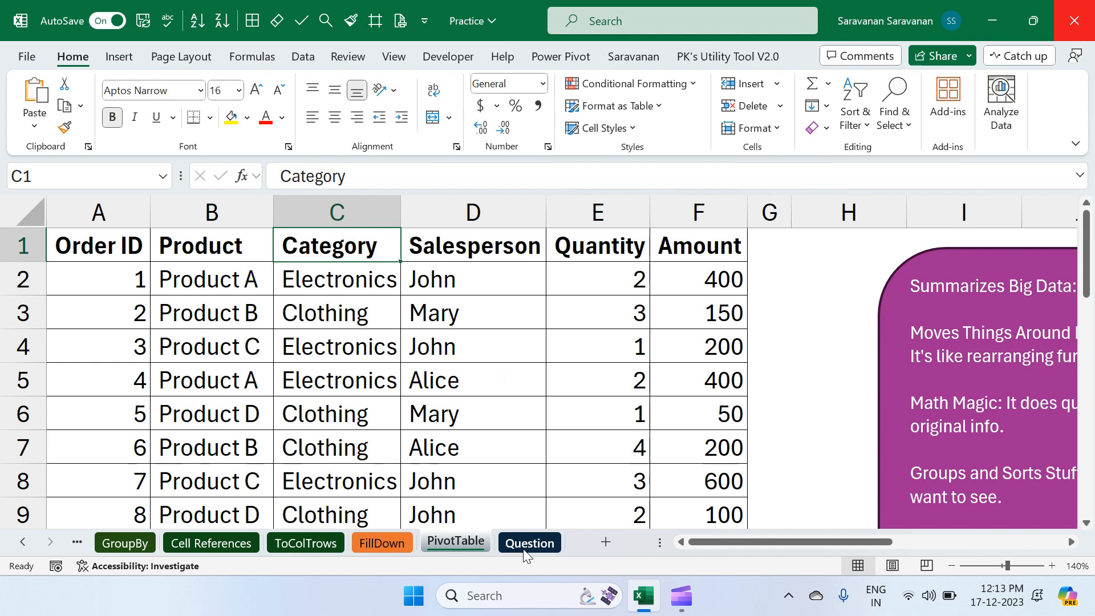
pyautogui.click(372, 377)
pyautogui.scroll(-1, 375, 376)
pyautogui.scroll(-2, 375, 376)
pyautogui.scroll(3, 374, 376)
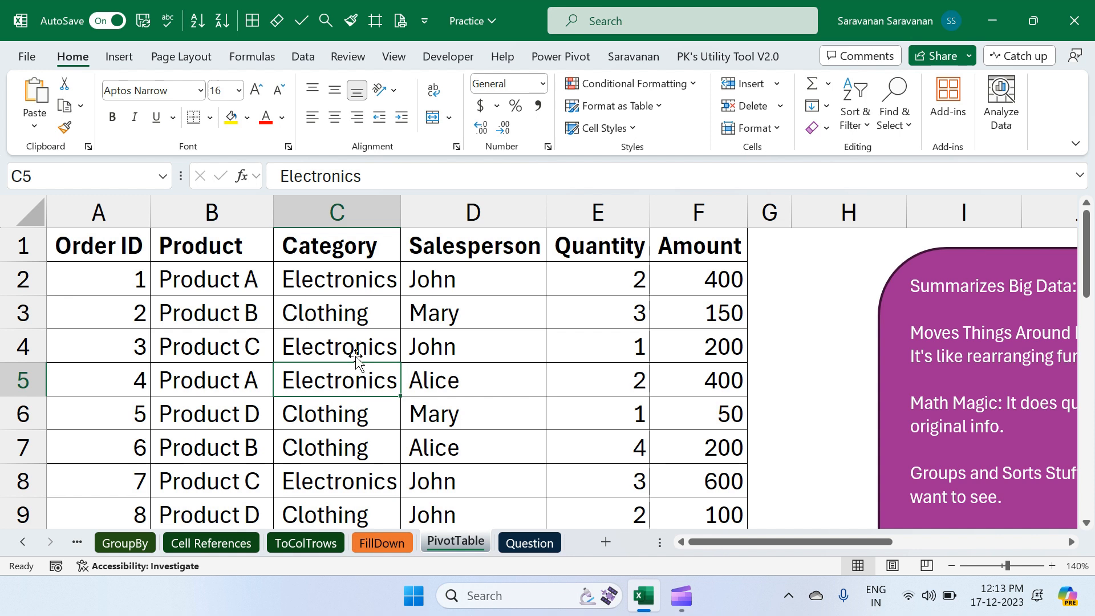
# - Create a PivotTable from the sales data in A1:F31, placed in the existing Question worksheet at cell A3
pyautogui.click(120, 57)
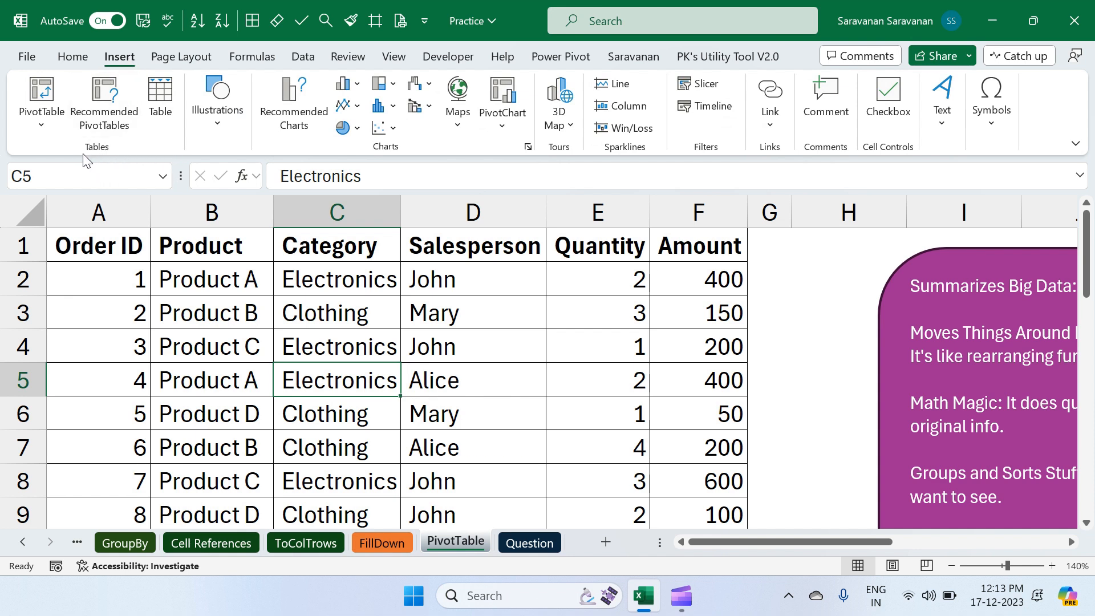
pyautogui.click(45, 121)
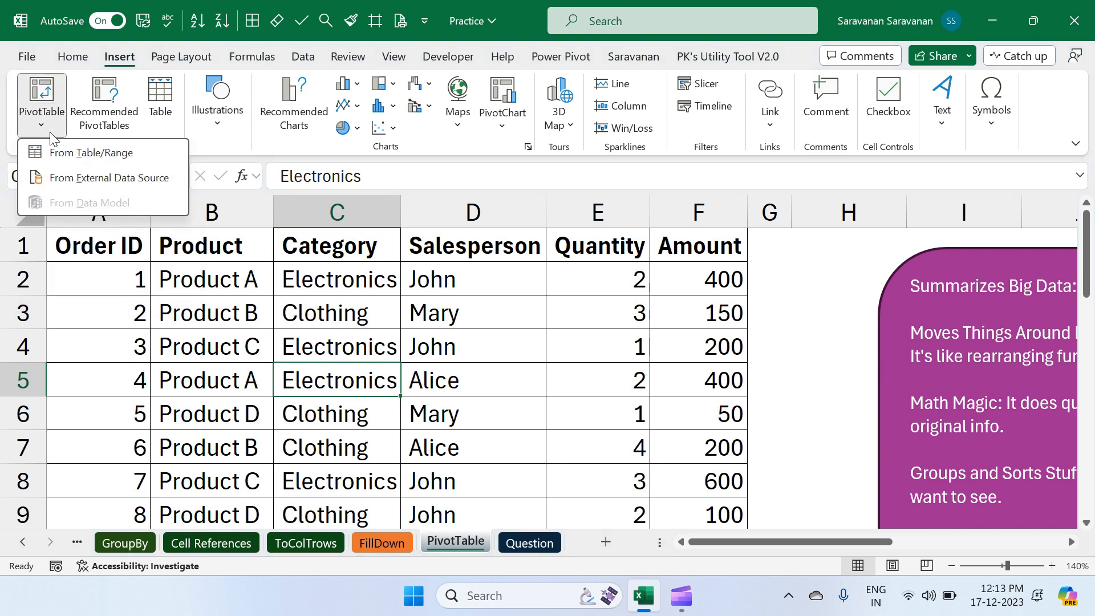
pyautogui.click(73, 153)
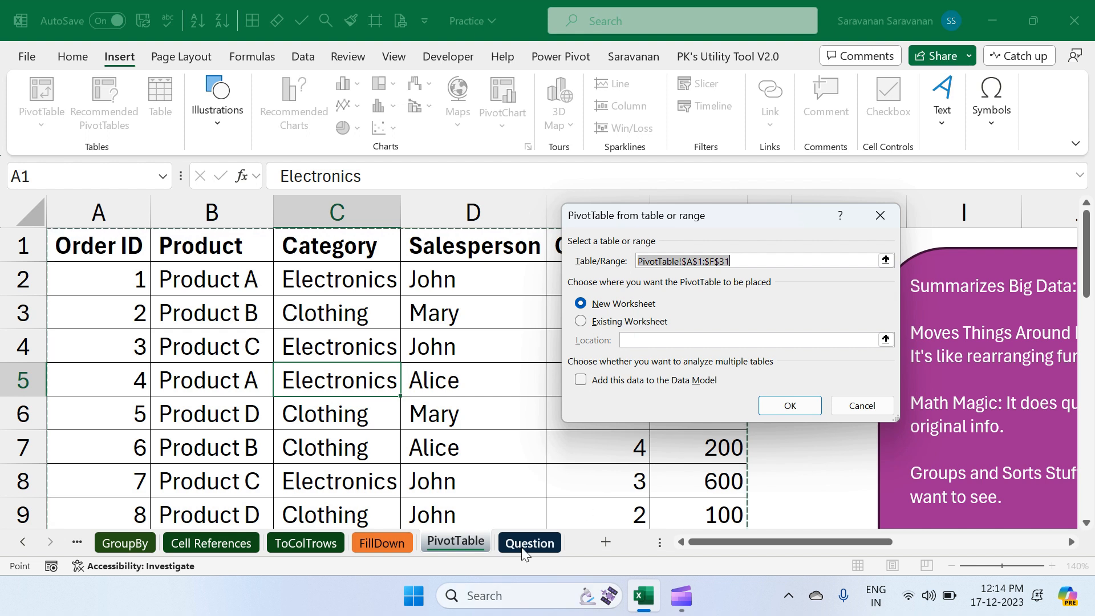
pyautogui.click(638, 322)
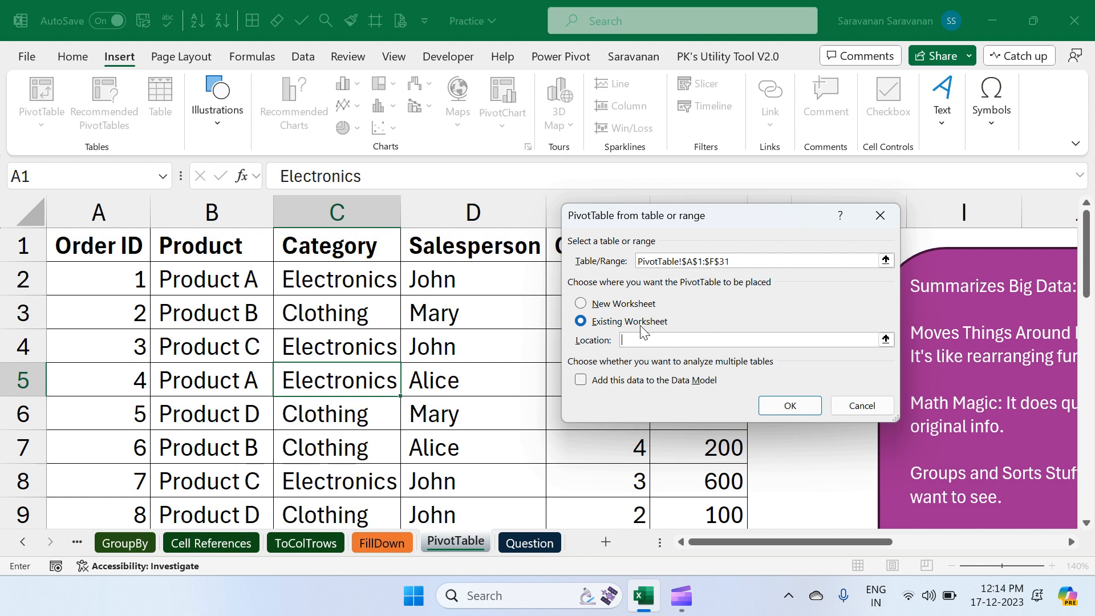
pyautogui.click(885, 341)
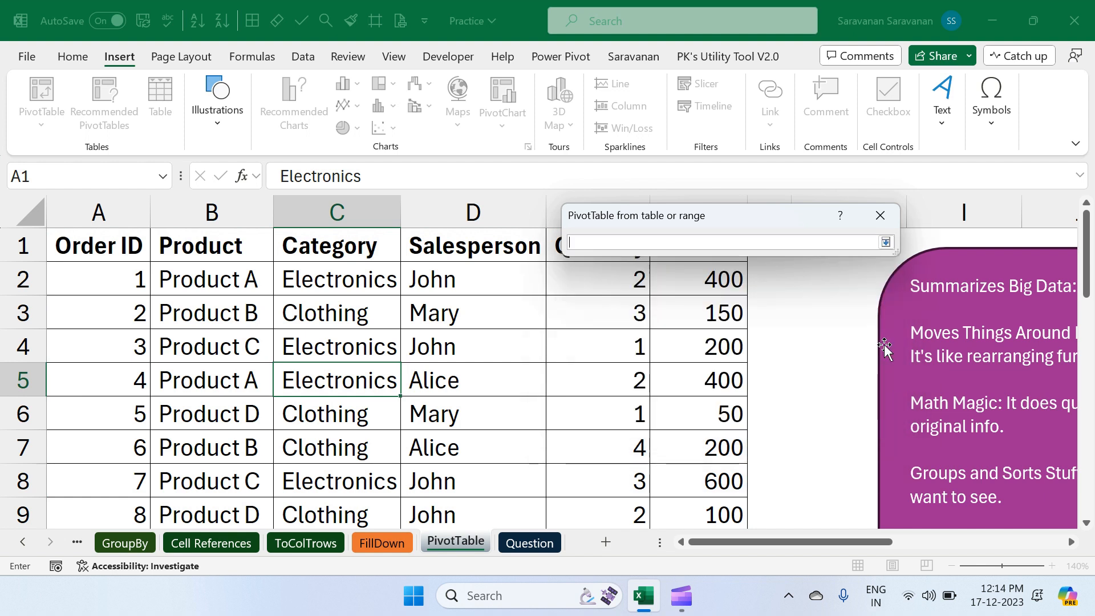
pyautogui.click(525, 545)
pyautogui.click(56, 266)
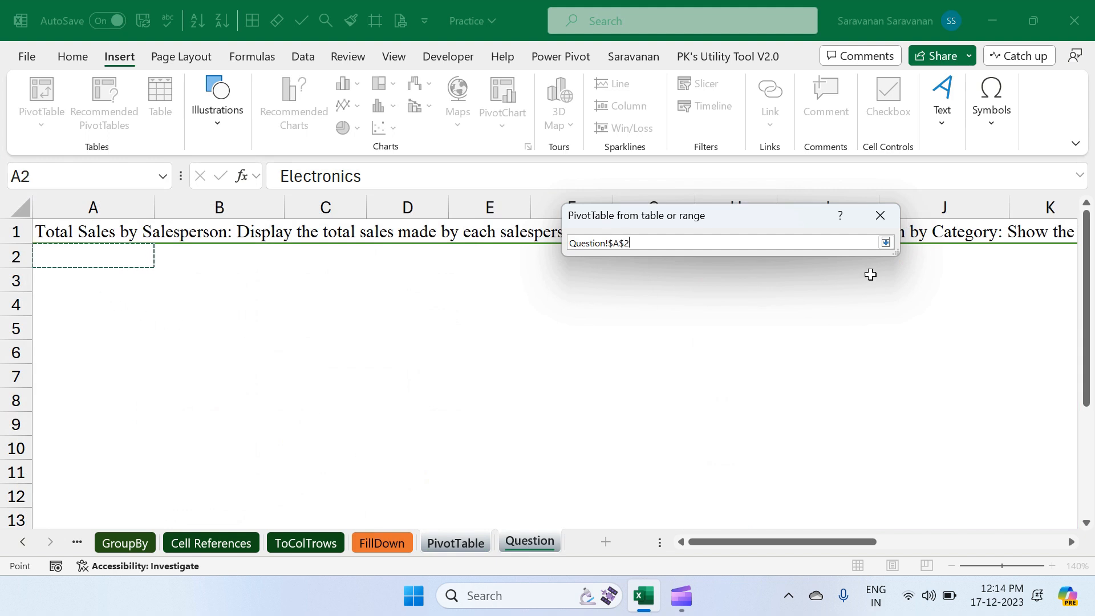
pyautogui.click(85, 286)
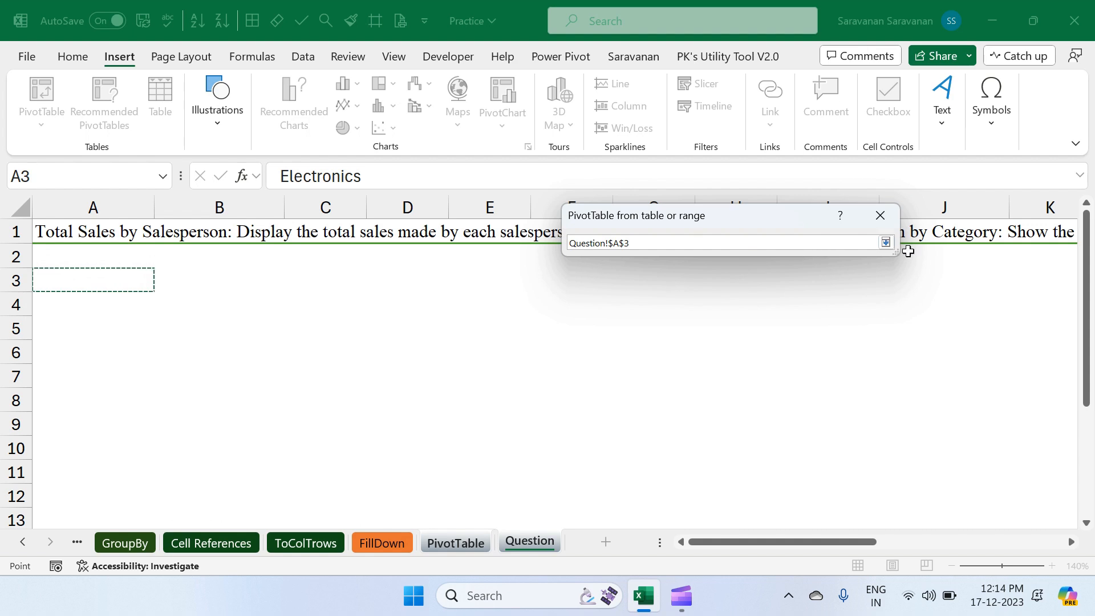
pyautogui.click(884, 242)
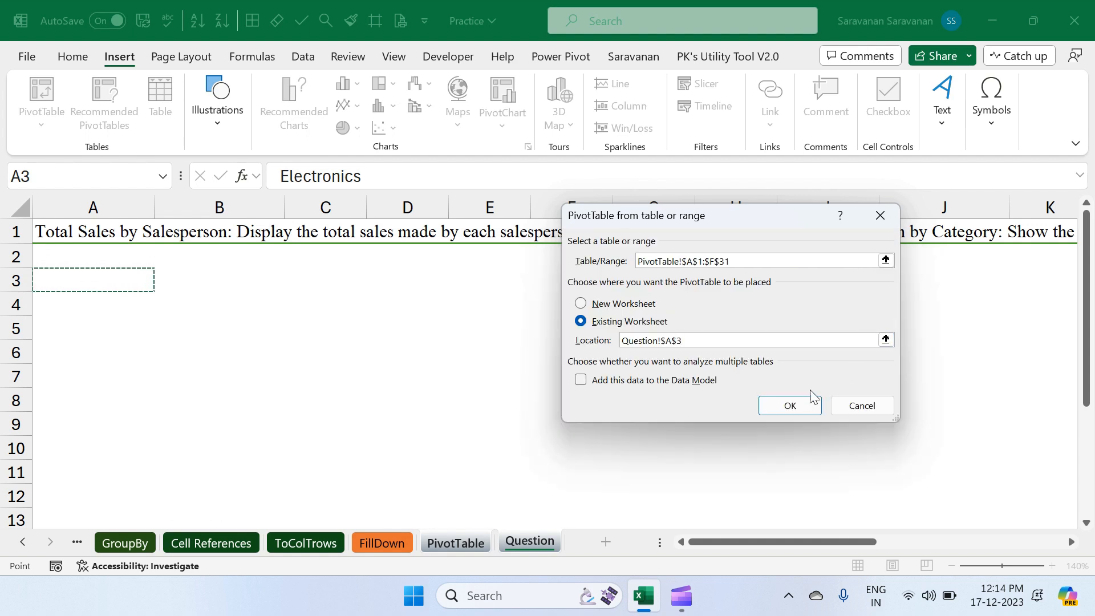
pyautogui.click(790, 406)
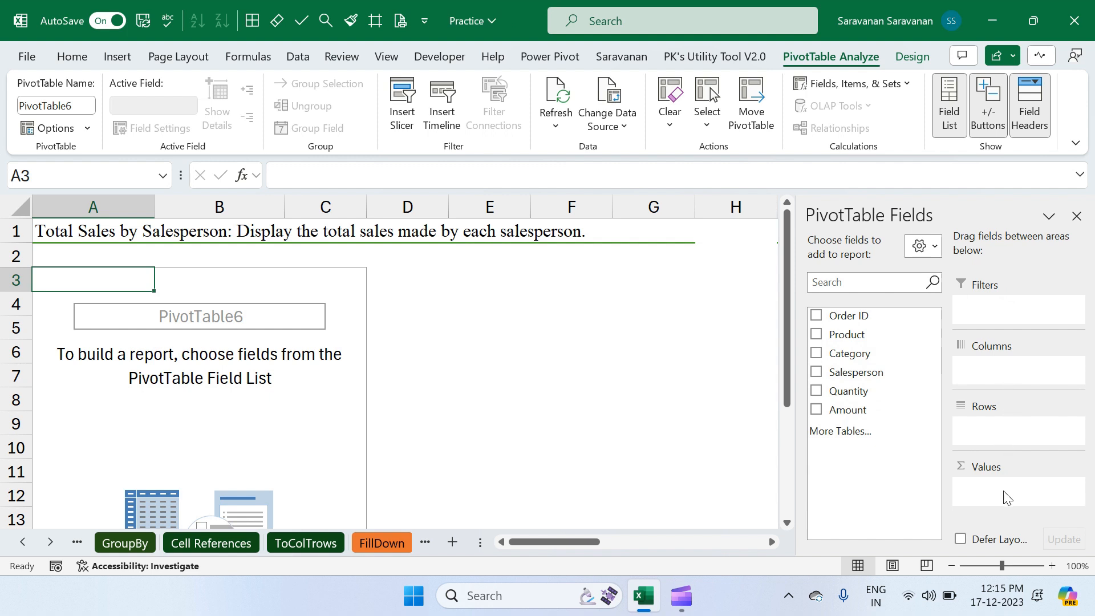
# - Switch the PivotTable field list to the stacked fields and areas layout and return it to side-by-side
pyautogui.scroll(-1, 184, 370)
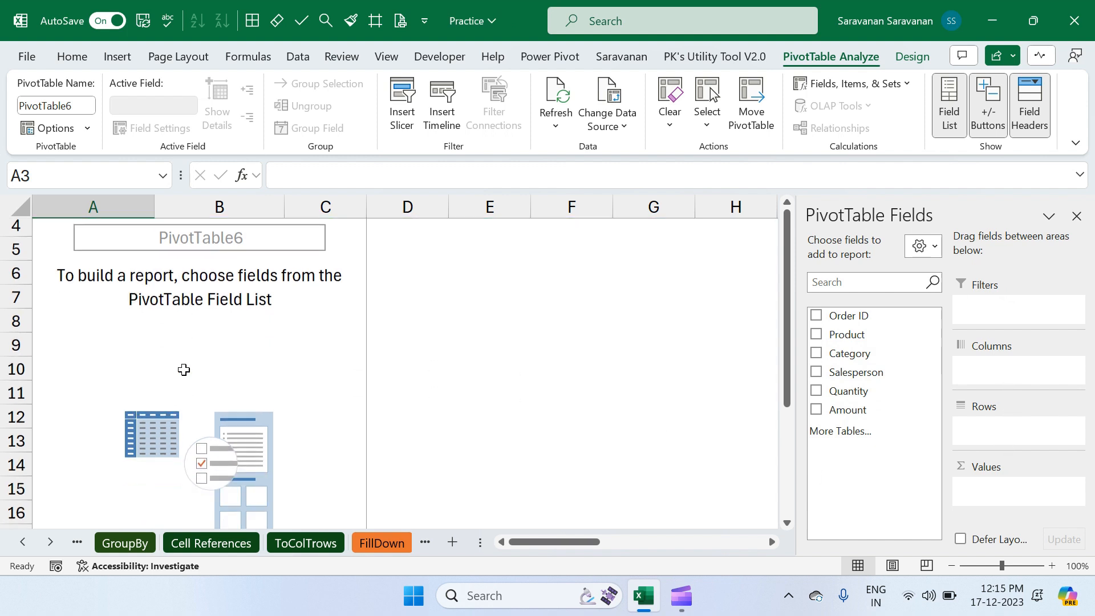
pyautogui.scroll(-4, 184, 370)
pyautogui.scroll(4, 183, 370)
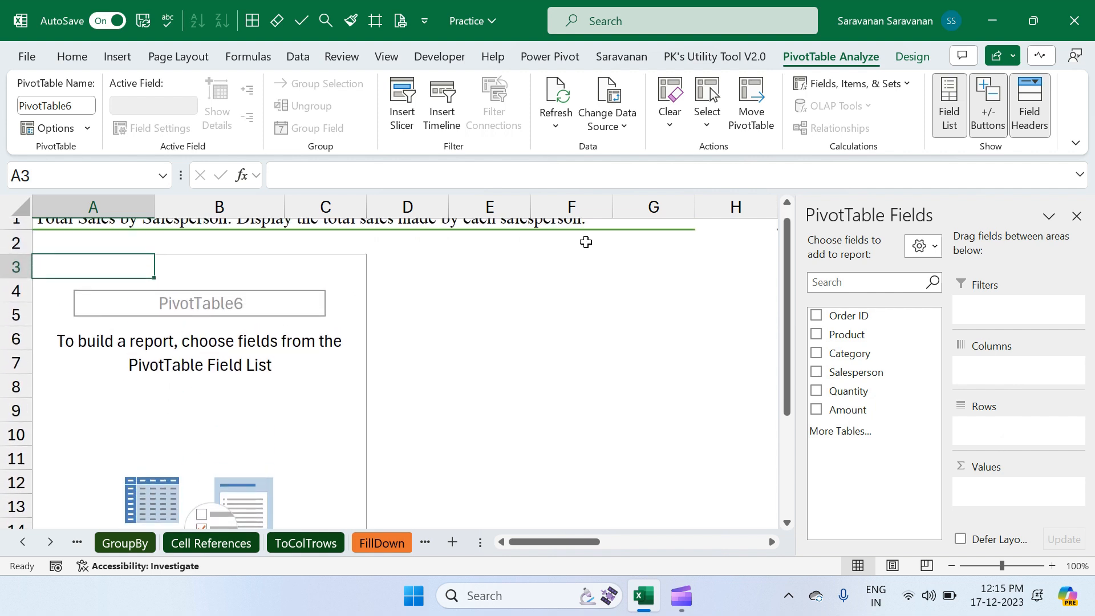
pyautogui.click(935, 246)
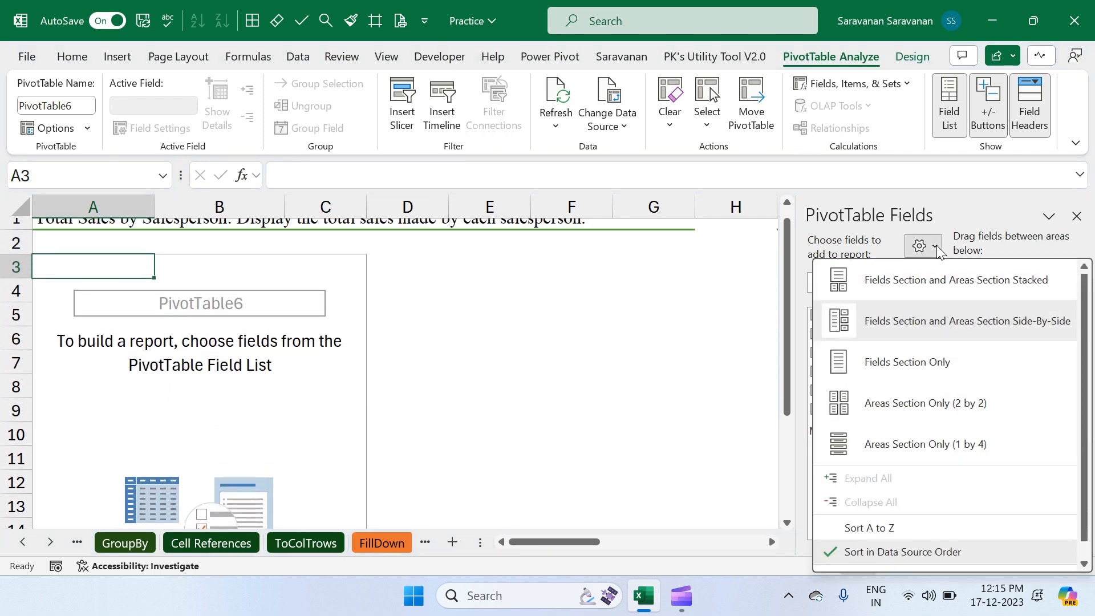
pyautogui.click(885, 282)
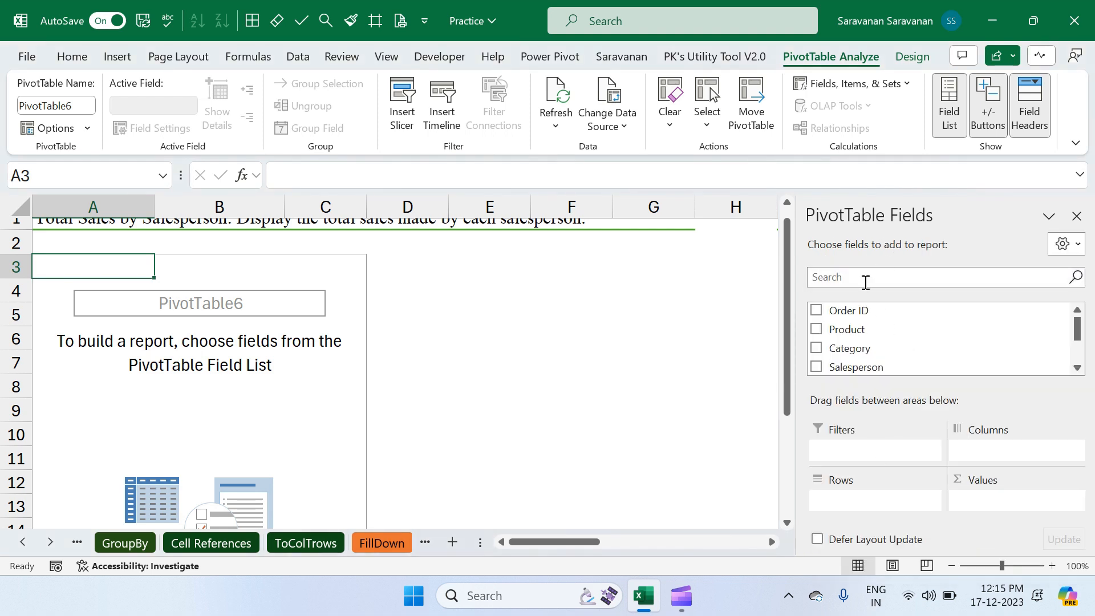
pyautogui.click(1064, 244)
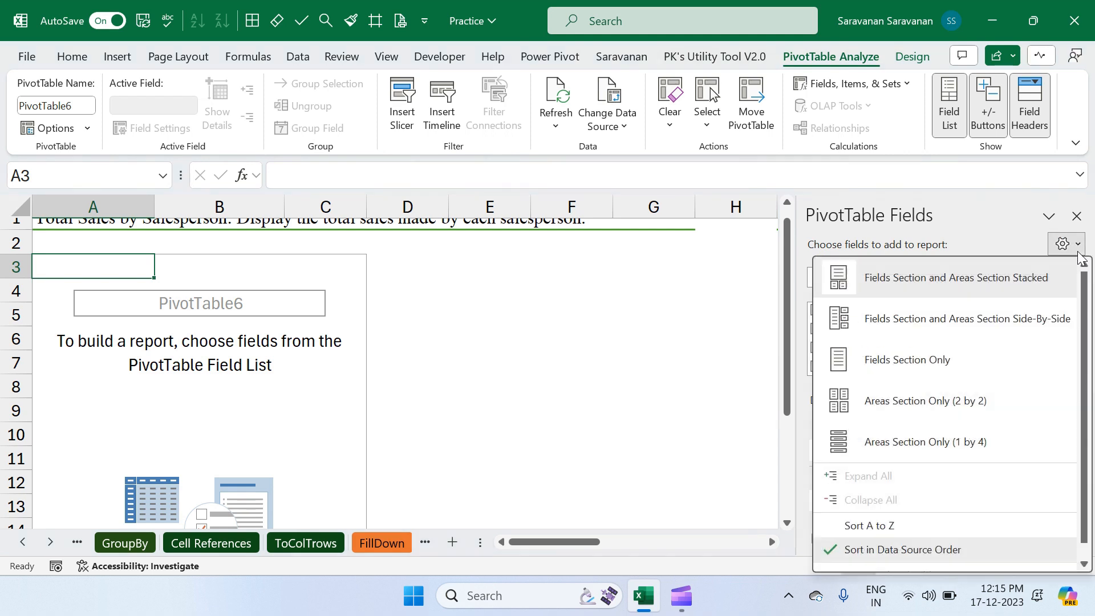
pyautogui.click(950, 334)
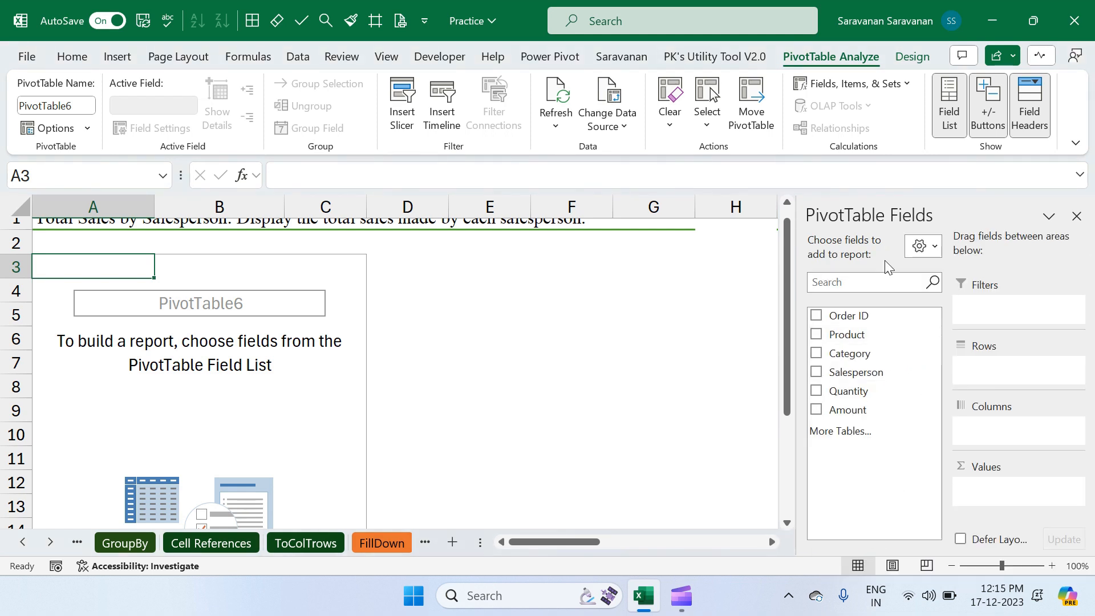
pyautogui.click(934, 244)
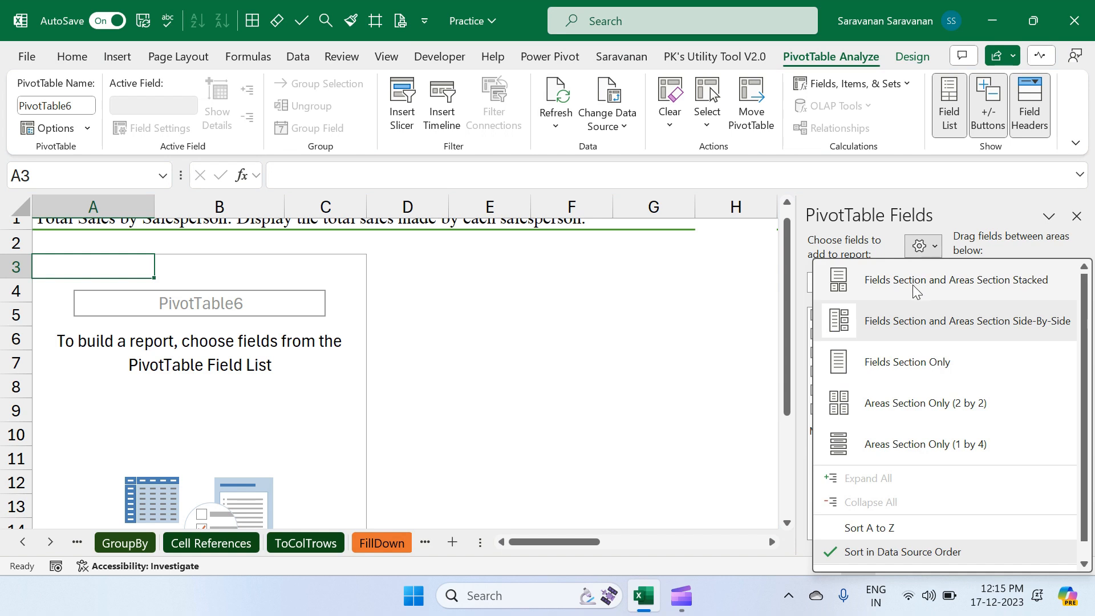
pyautogui.click(901, 317)
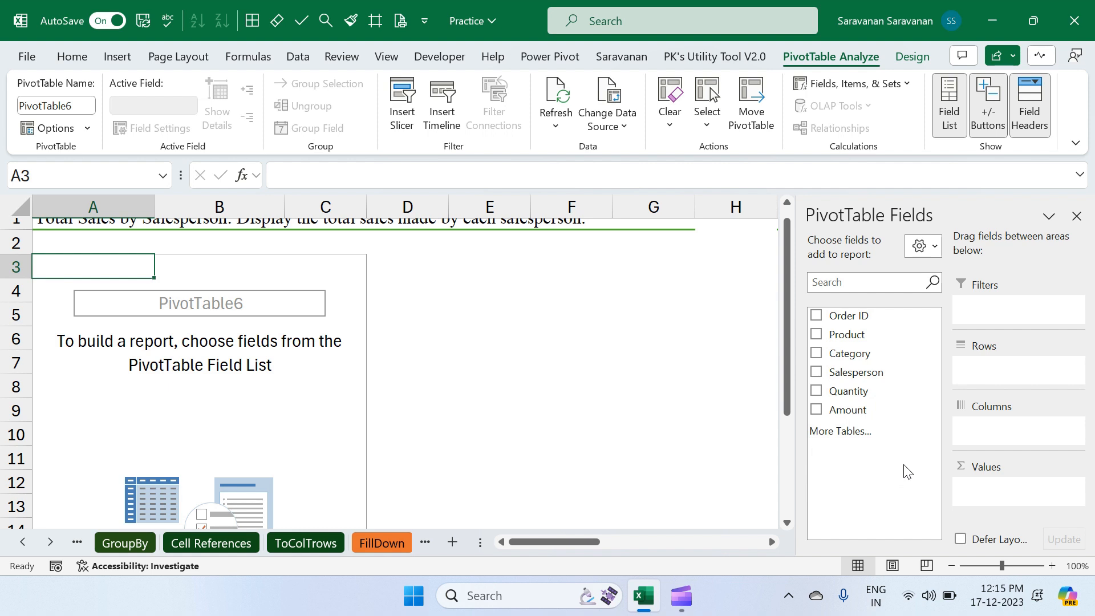
# - Build the total sales by salesperson report with Salesperson as rows and the sum of Amount as values
pyautogui.scroll(1, 773, 403)
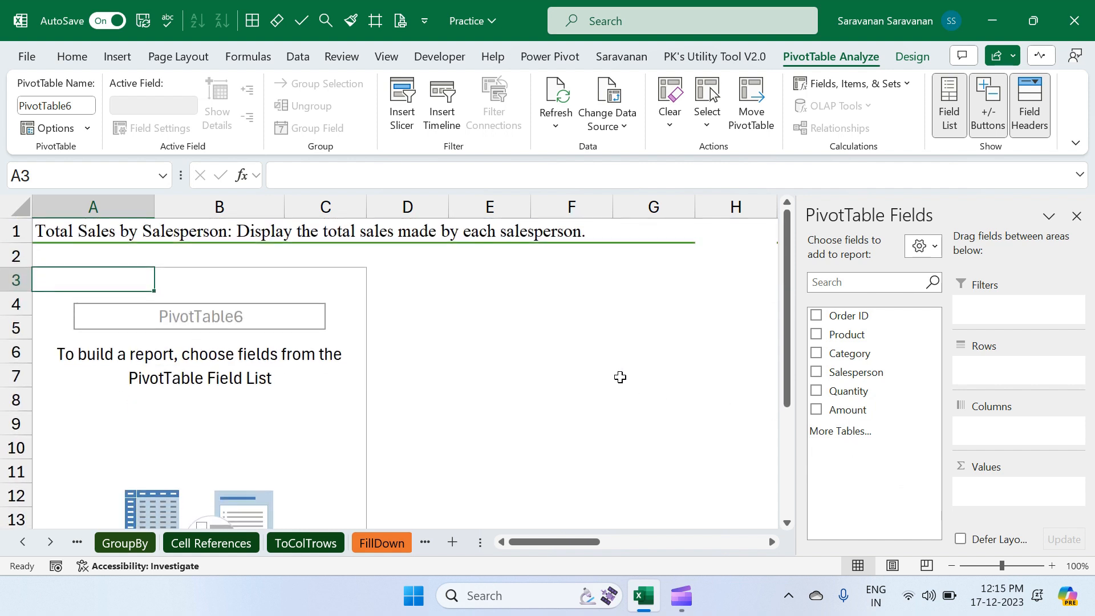
pyautogui.hscroll(3, 620, 377)
pyautogui.hscroll(5, 619, 377)
pyautogui.hscroll(-7, 620, 377)
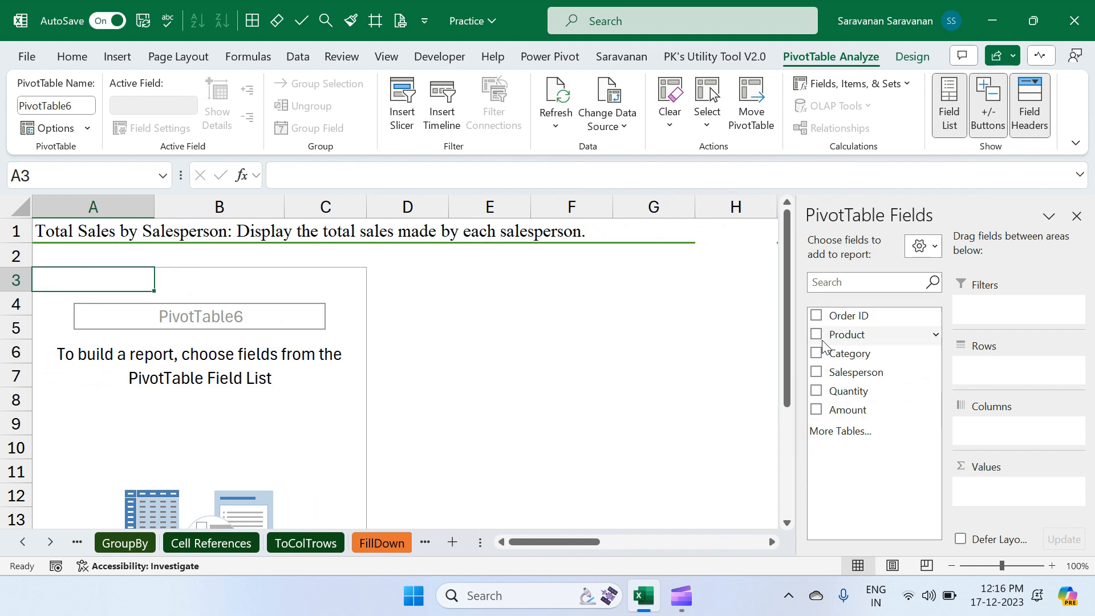
pyautogui.moveTo(834, 377); pyautogui.dragTo(1011, 375)
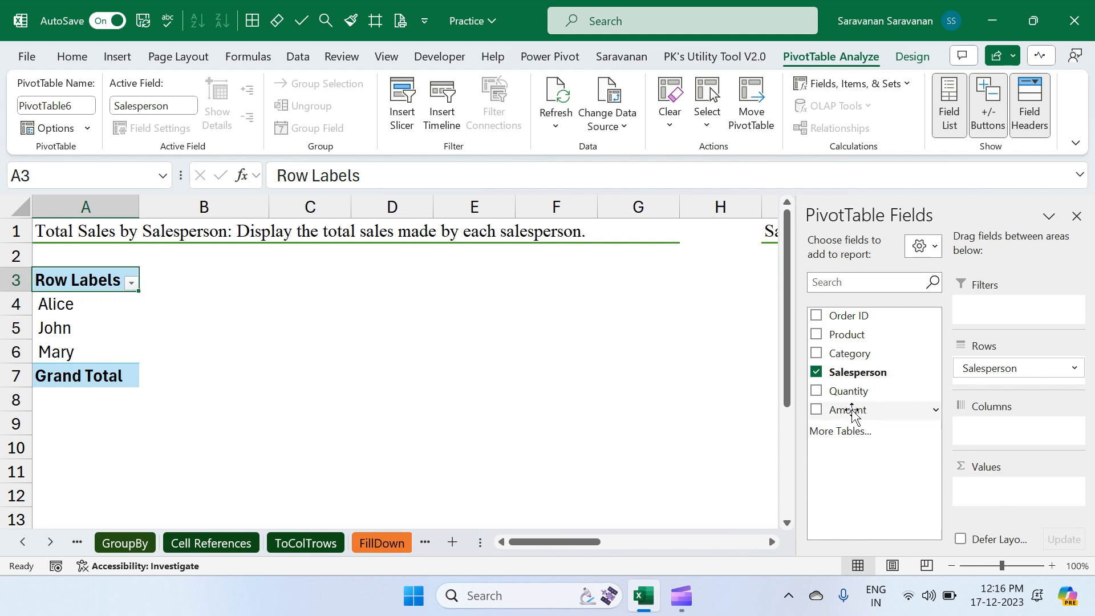
pyautogui.moveTo(852, 413)
pyautogui.mouseDown()
pyautogui.moveTo(1026, 452)
pyautogui.moveTo(1027, 496)
pyautogui.moveTo(1038, 501)
pyautogui.moveTo(865, 410)
pyautogui.moveTo(833, 420)
pyautogui.mouseUp()
pyautogui.click(817, 414)
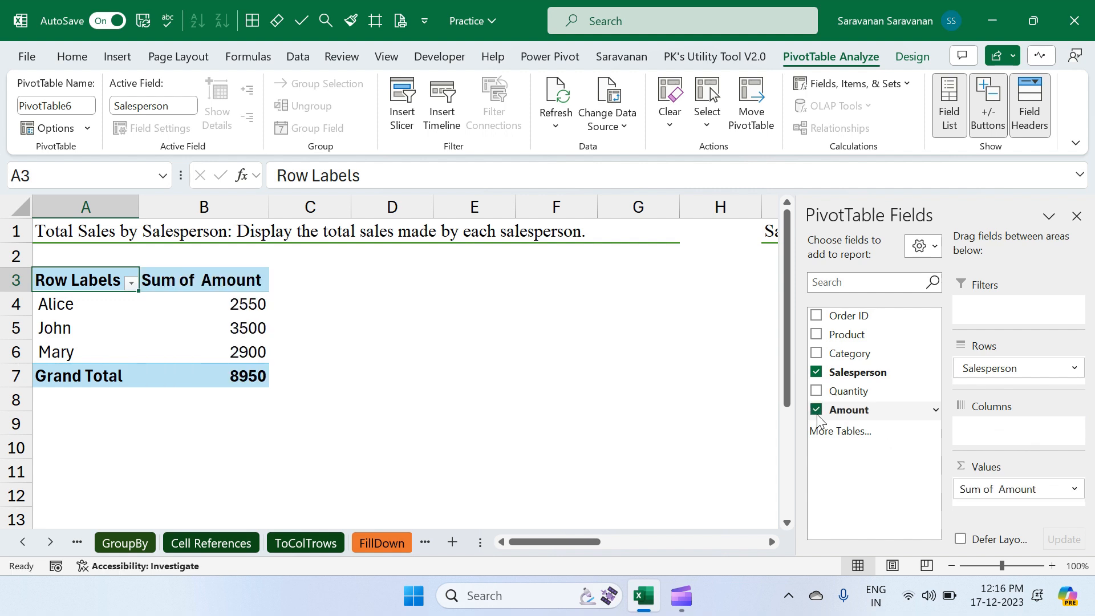
# - Review the Amount value field's summary calculation and Show Values As options, and accept Sum
pyautogui.click(1074, 490)
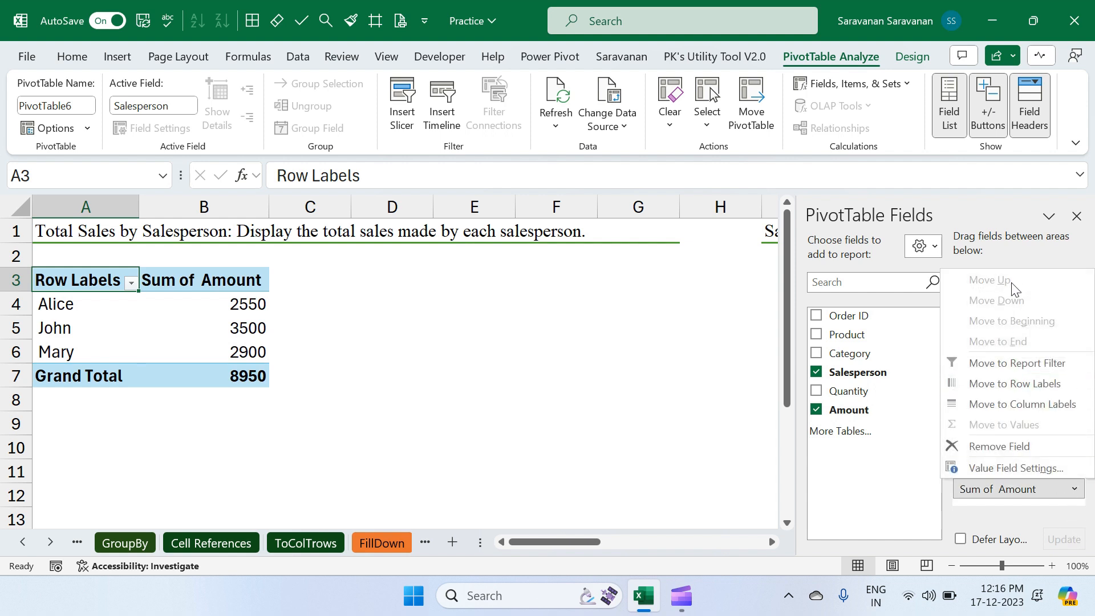
pyautogui.click(1019, 472)
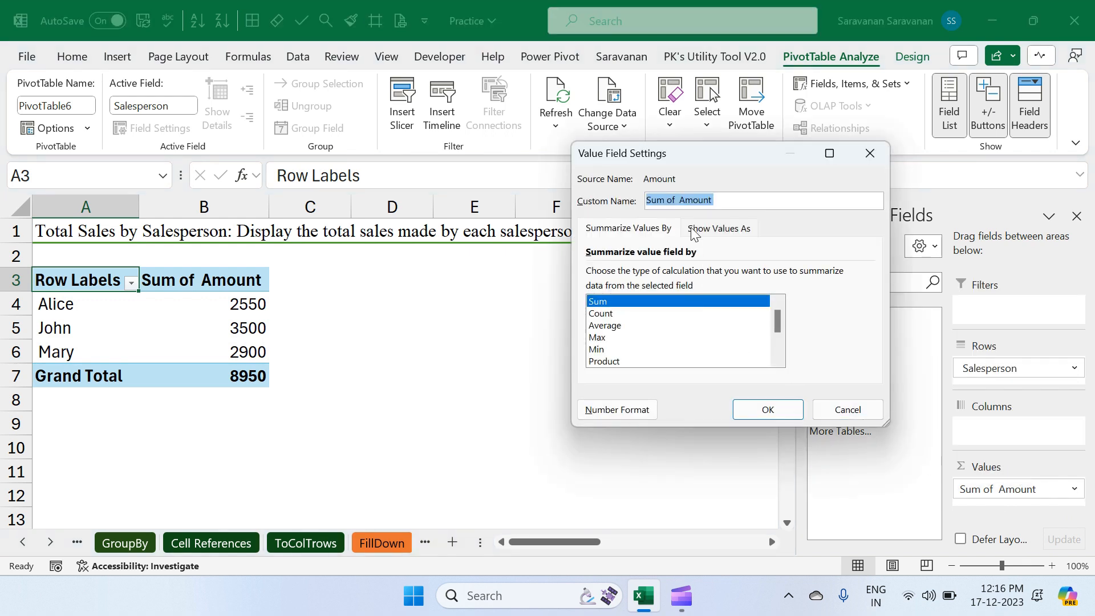
pyautogui.moveTo(728, 199); pyautogui.dragTo(643, 203)
pyautogui.click(727, 240)
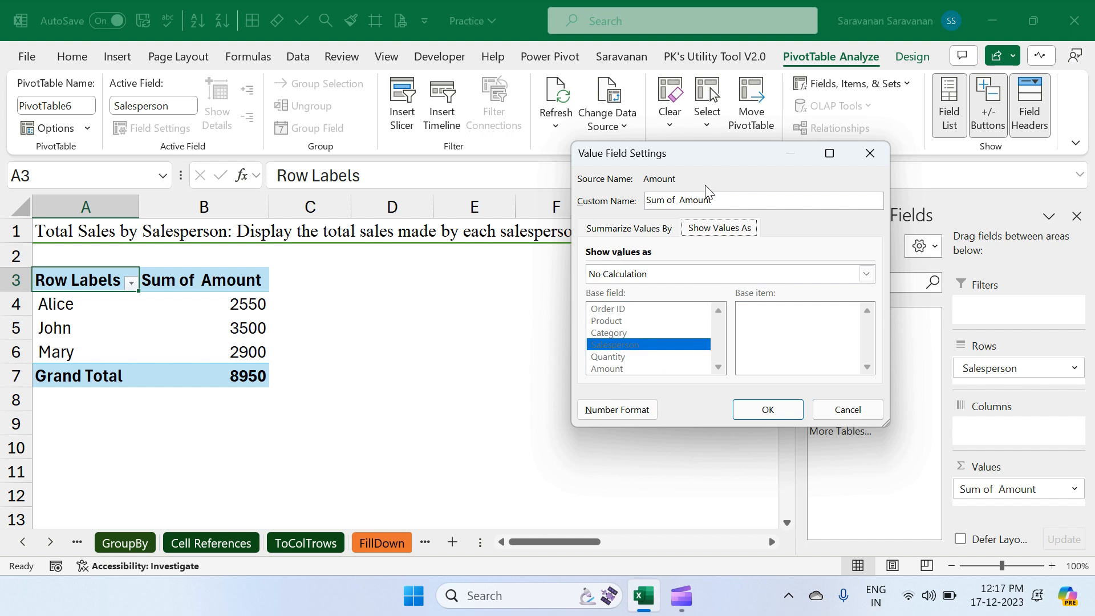
pyautogui.click(626, 228)
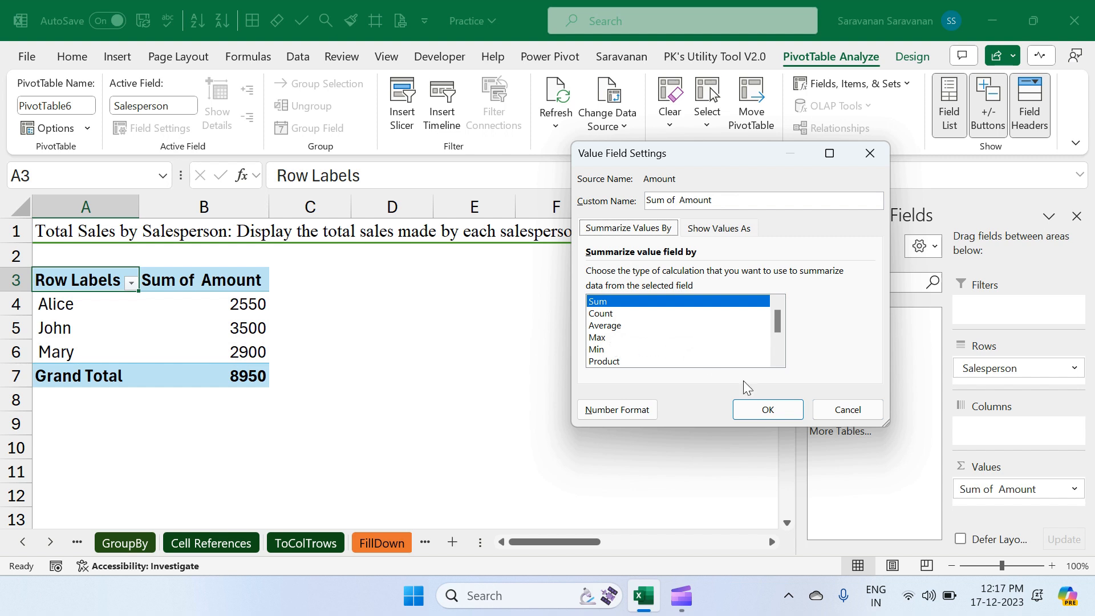
pyautogui.click(774, 419)
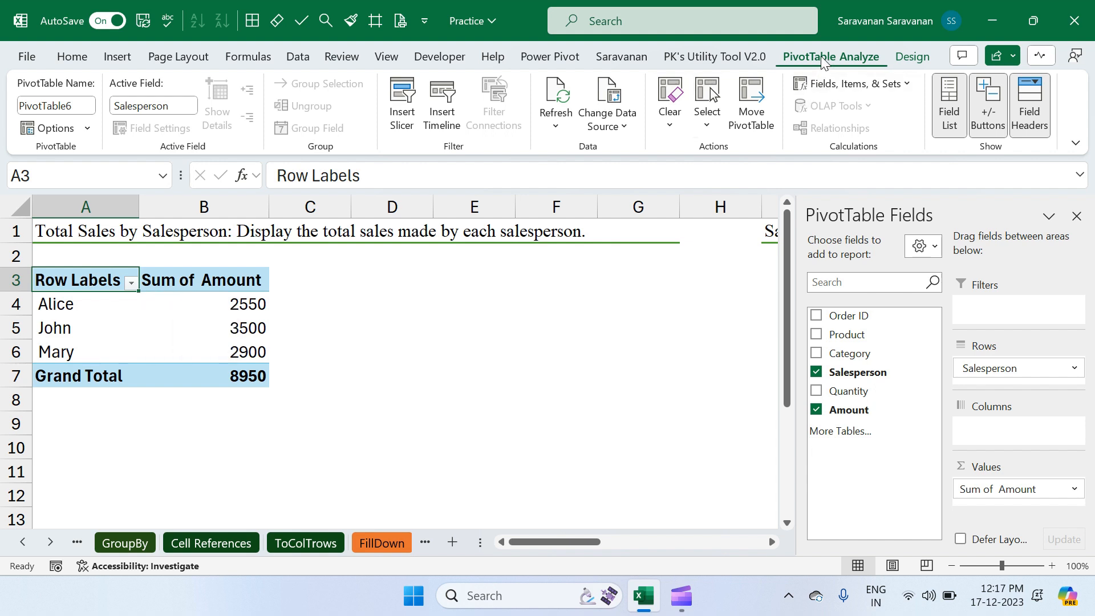
# - Browse the PivotTable style gallery and apply the light grey style with shaded header and grand total rows
pyautogui.click(899, 59)
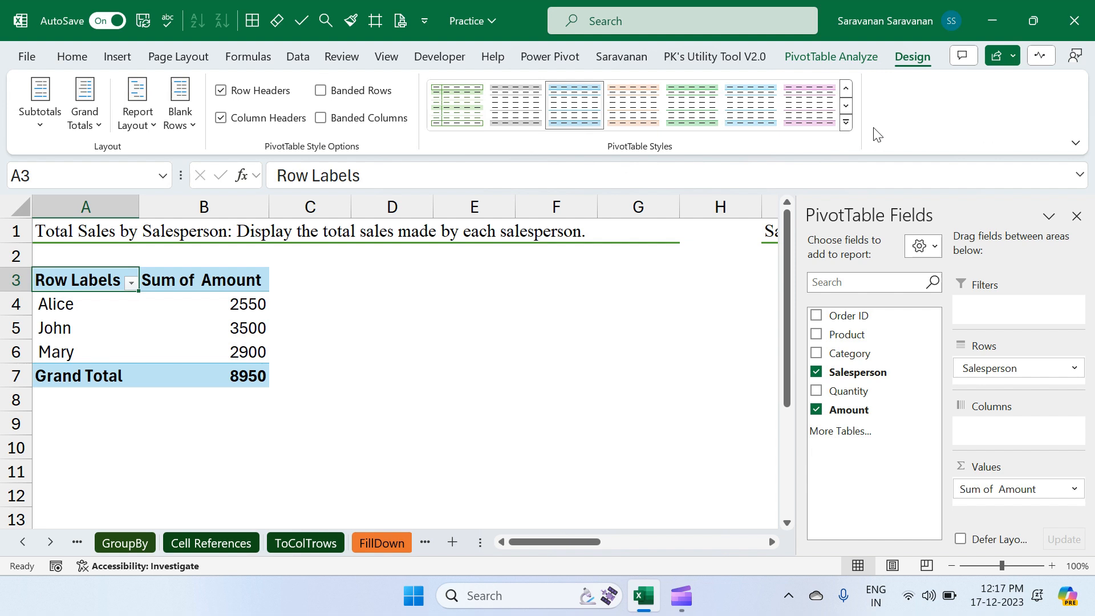
pyautogui.click(847, 126)
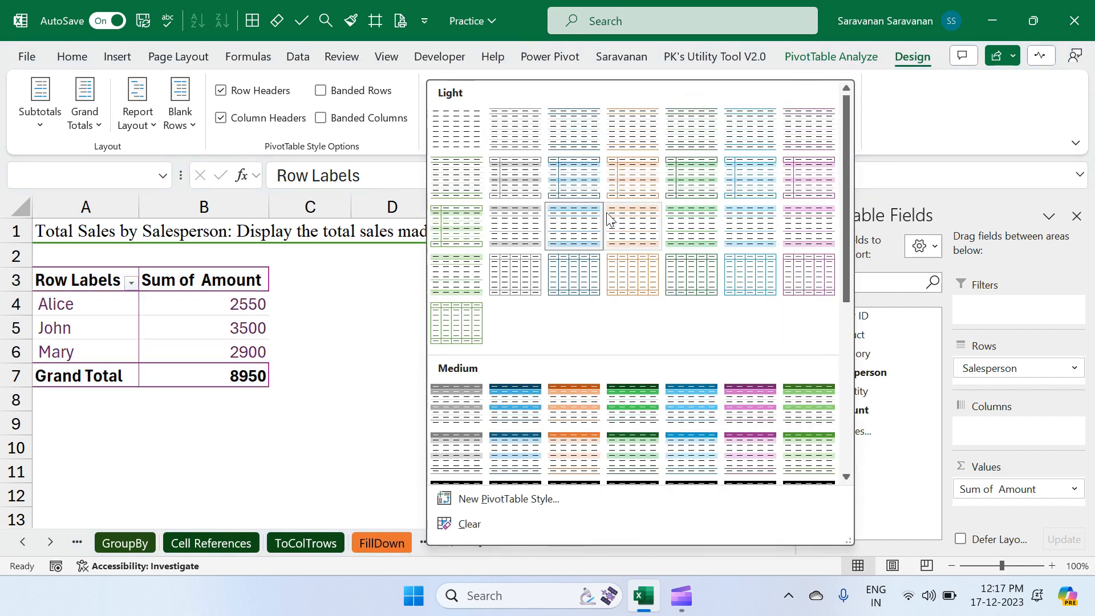
pyautogui.scroll(-5, 586, 359)
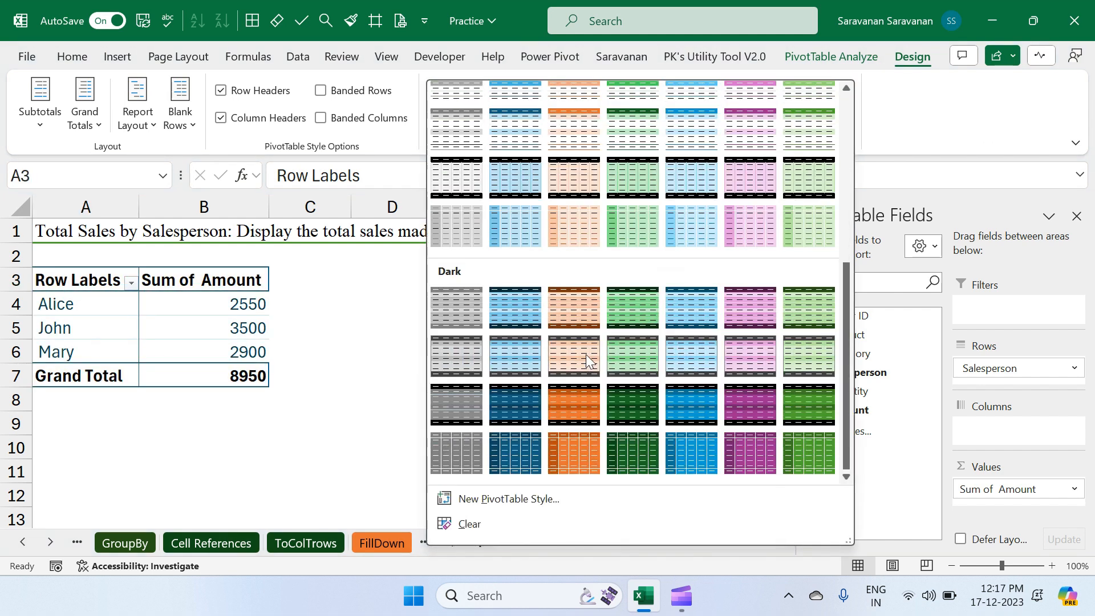
pyautogui.scroll(5, 618, 274)
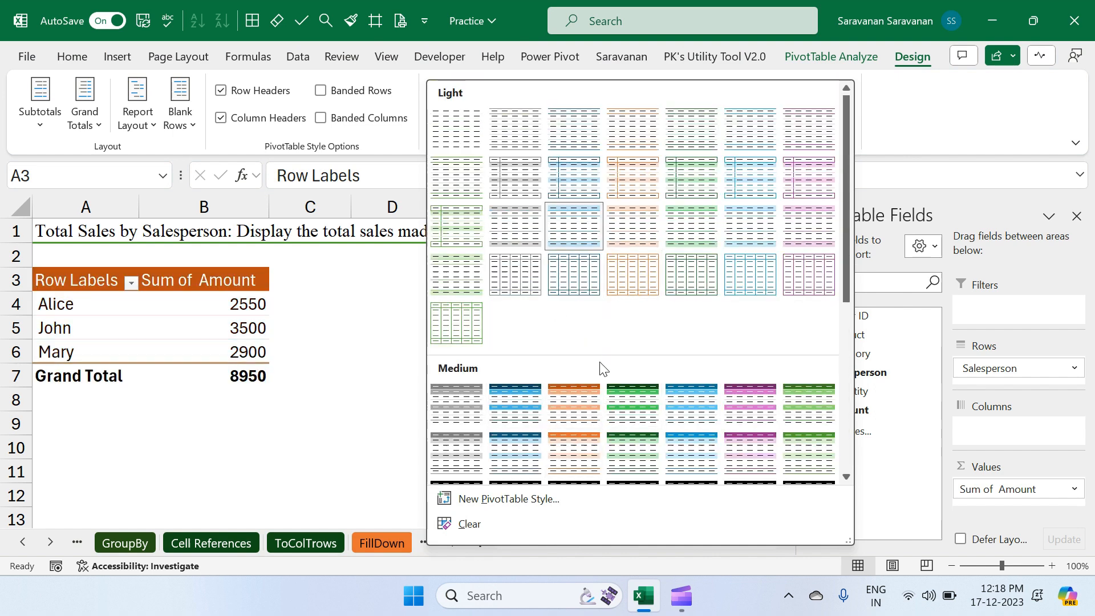
pyautogui.scroll(-5, 605, 378)
pyautogui.scroll(5, 605, 378)
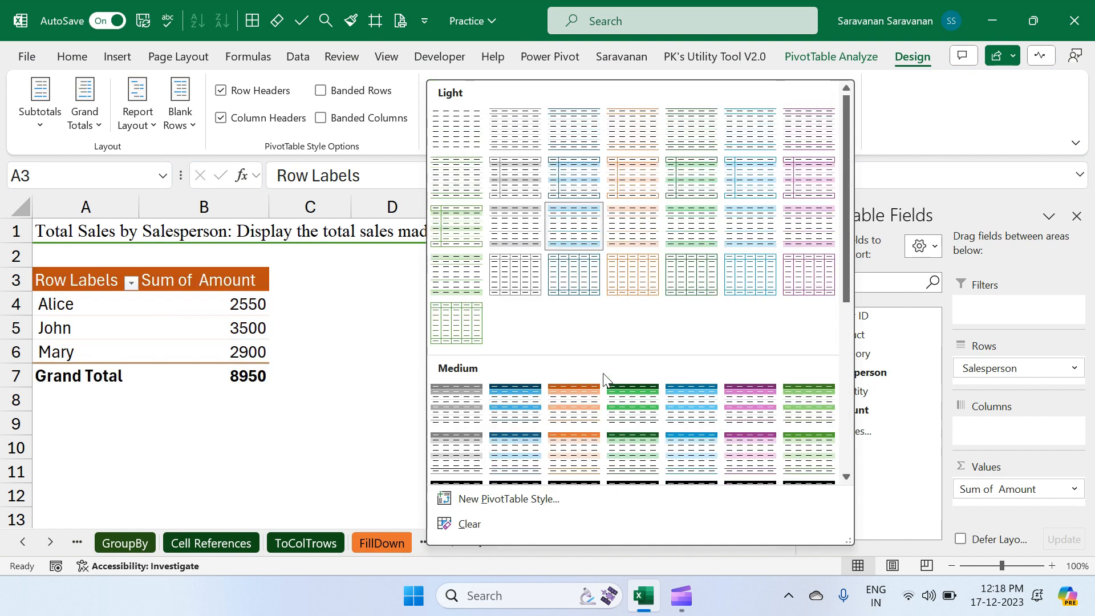
pyautogui.click(508, 229)
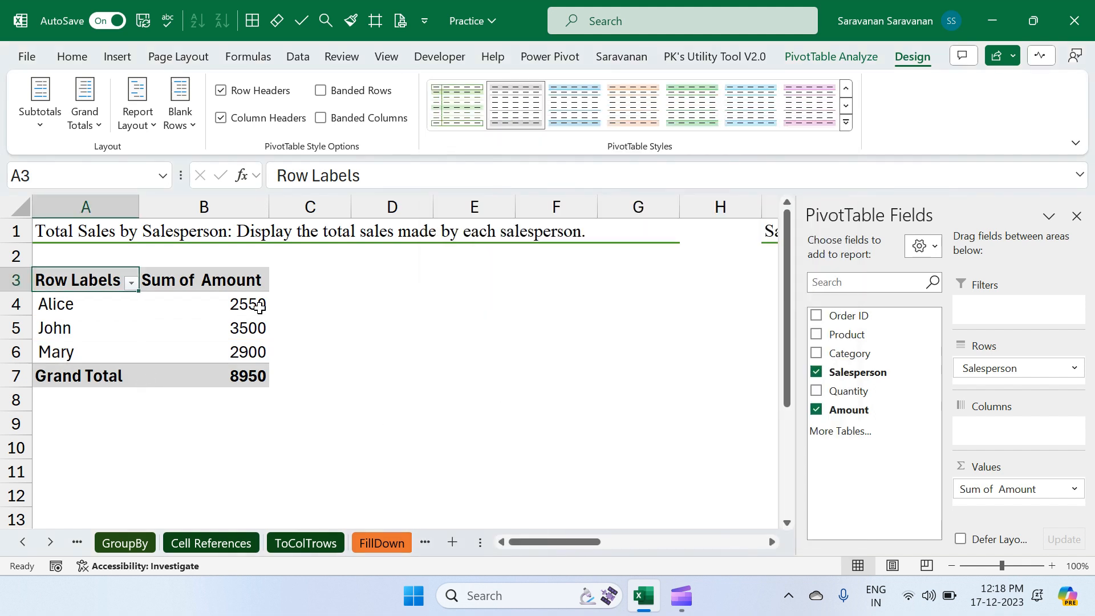
# - Rename the Sum of Amount value field as Sales through its value field settings
pyautogui.click(216, 283)
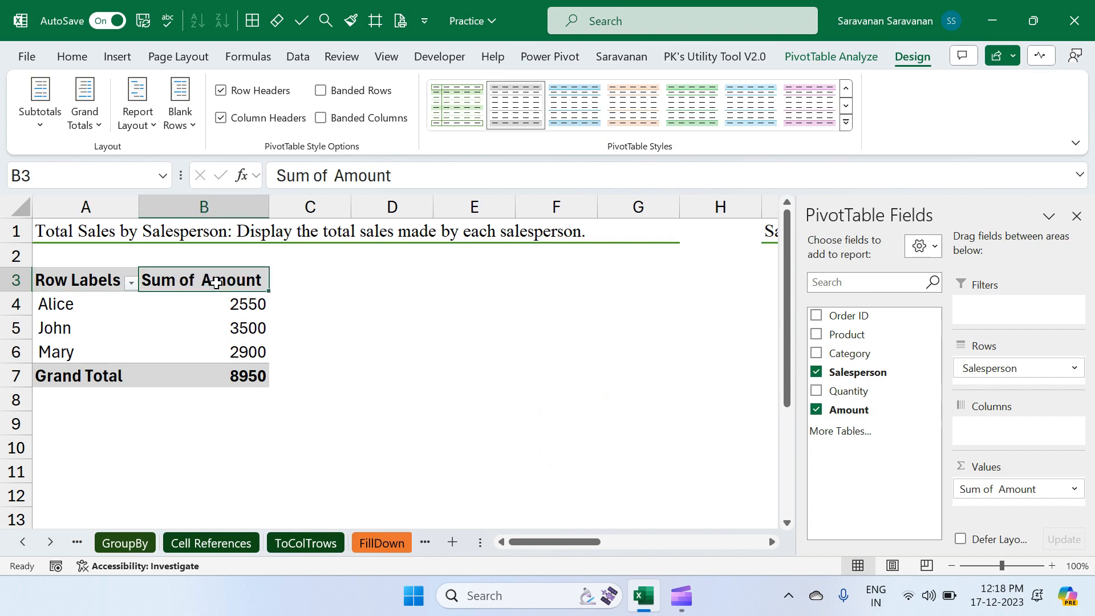
pyautogui.doubleClick(216, 284)
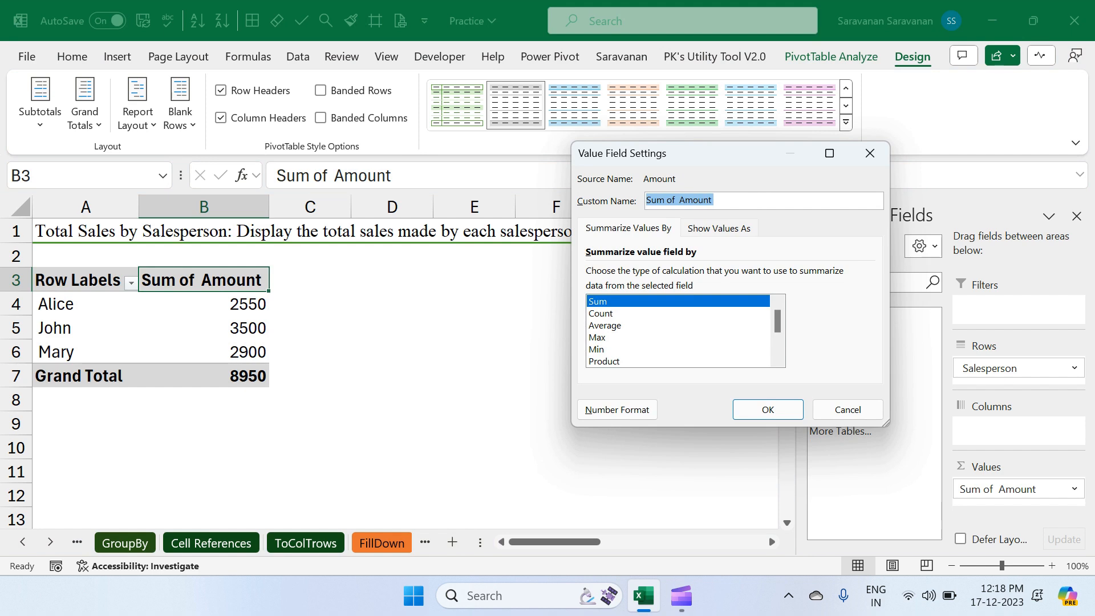
pyautogui.write('Sales A')
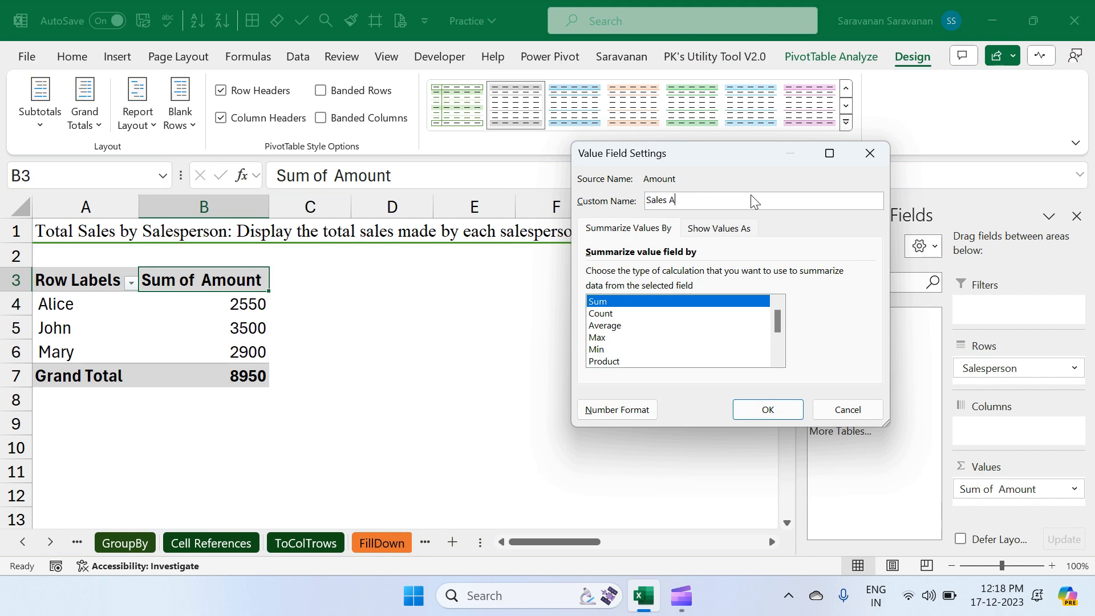
pyautogui.write('mount')
pyautogui.press('BackSpace')
pyautogui.press('BackSpace')
pyautogui.press('BackSpace')
pyautogui.press('BackSpace')
pyautogui.press('BackSpace')
pyautogui.click(758, 406)
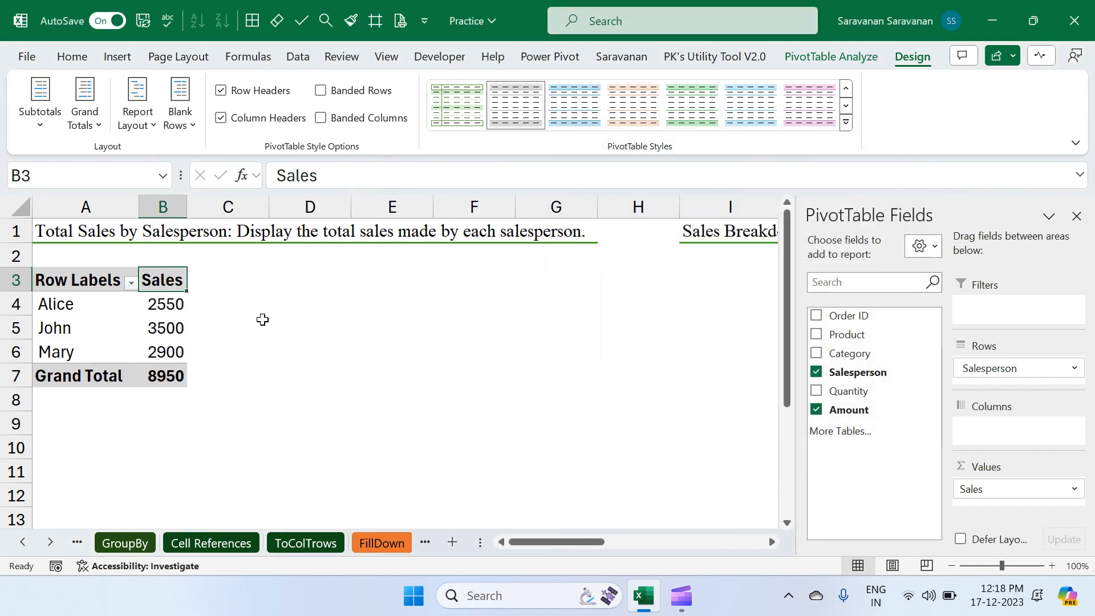
# - Try extending the header in cell B3 to Sales Amount by editing it directly, and restore it to Sales
pyautogui.press('F2')
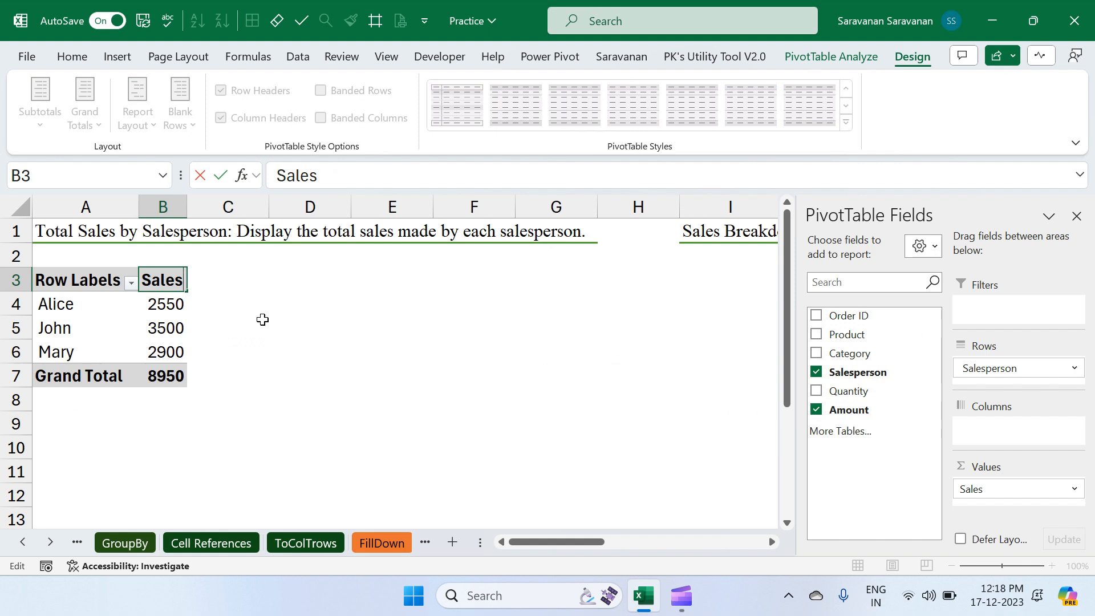
pyautogui.write('Amount')
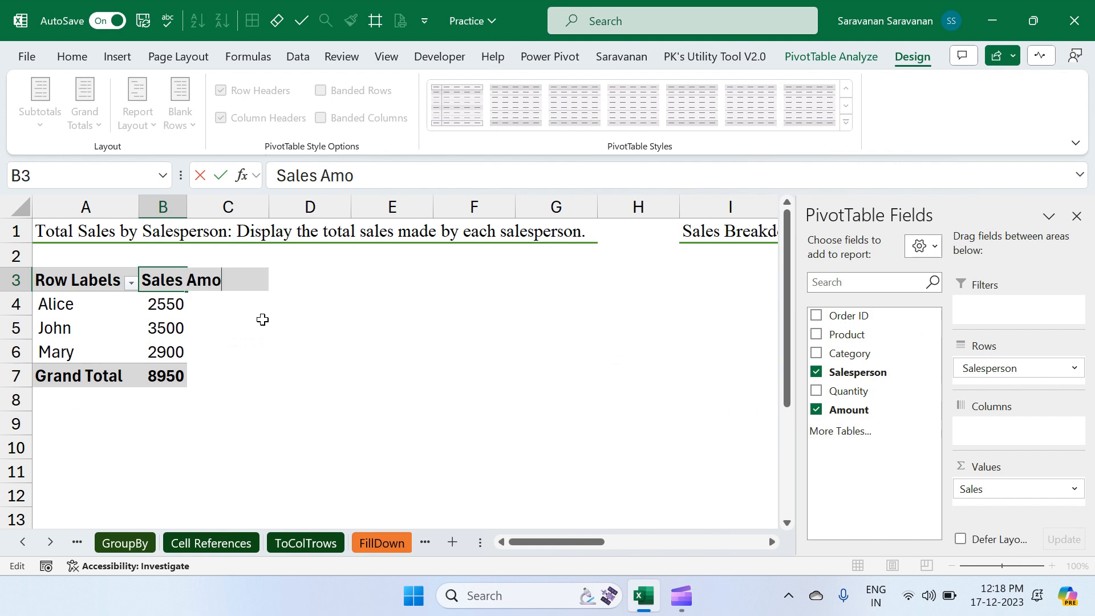
pyautogui.press('BackSpace')
pyautogui.press('BackSpace')
pyautogui.press('BackSpace')
pyautogui.press('BackSpace')
pyautogui.press('BackSpace')
pyautogui.press('BackSpace')
pyautogui.press('BackSpace')
pyautogui.press('Return')
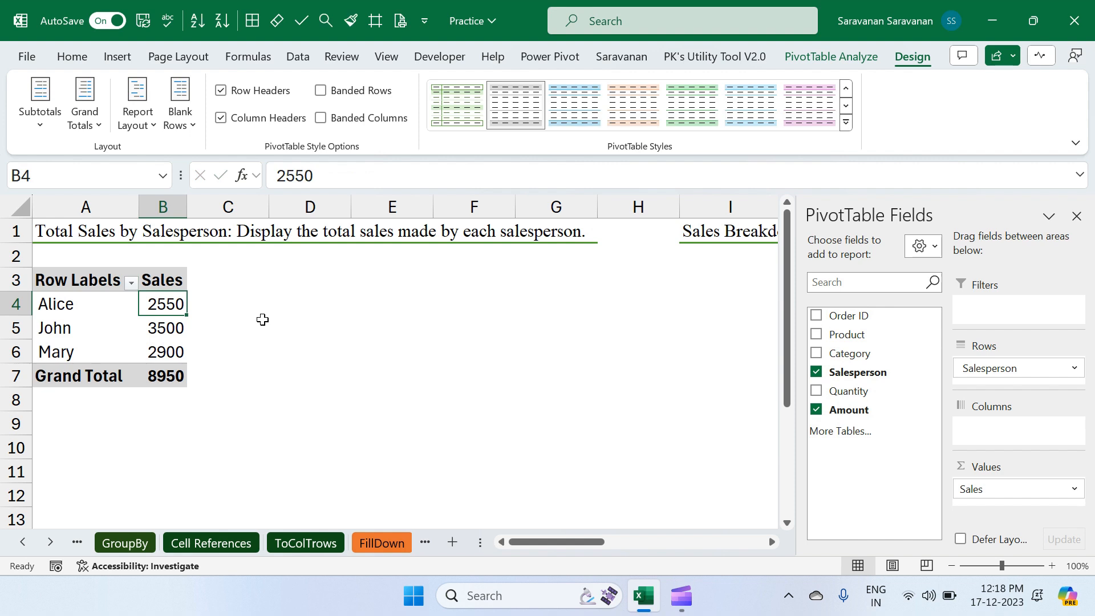
# - Format the Sales values as Number with a 1000 separator and 0 decimal places using the PivotTable number format
pyautogui.rightClick(153, 305)
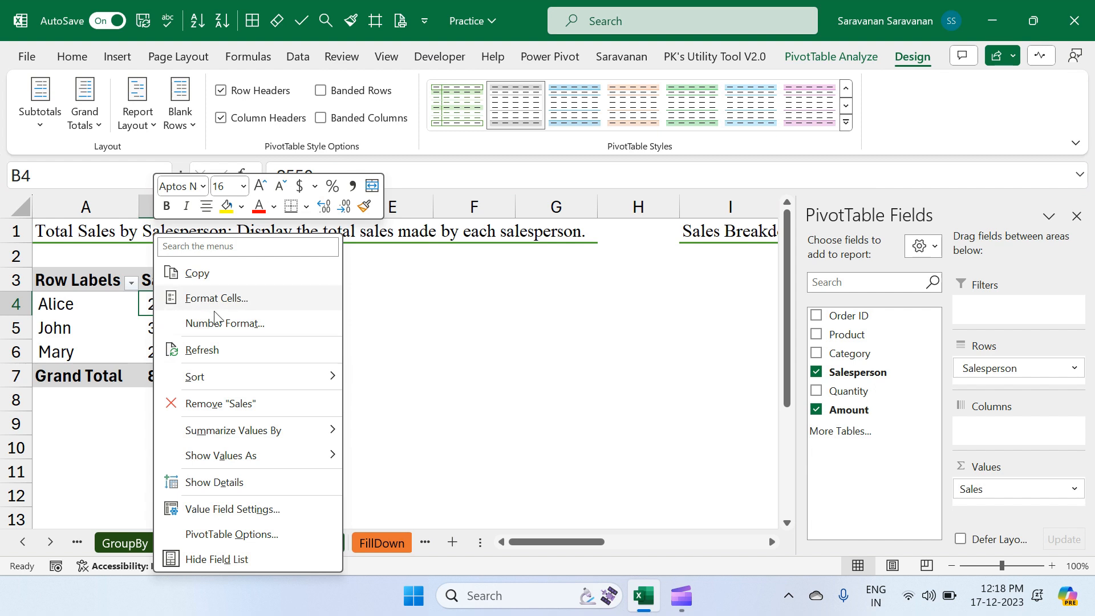
pyautogui.click(216, 329)
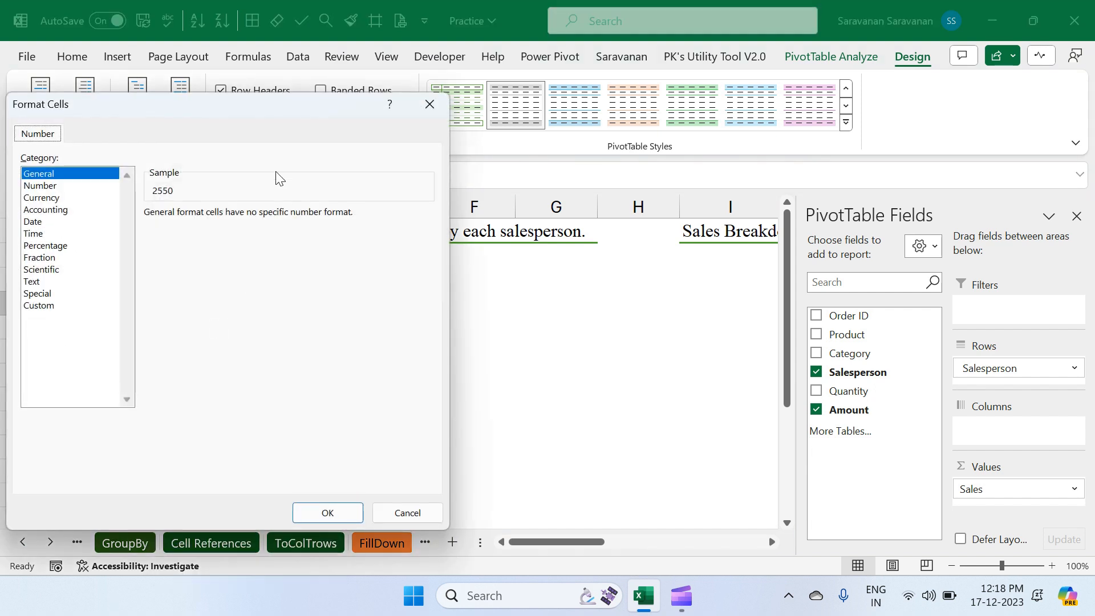
pyautogui.moveTo(263, 113); pyautogui.dragTo(620, 24)
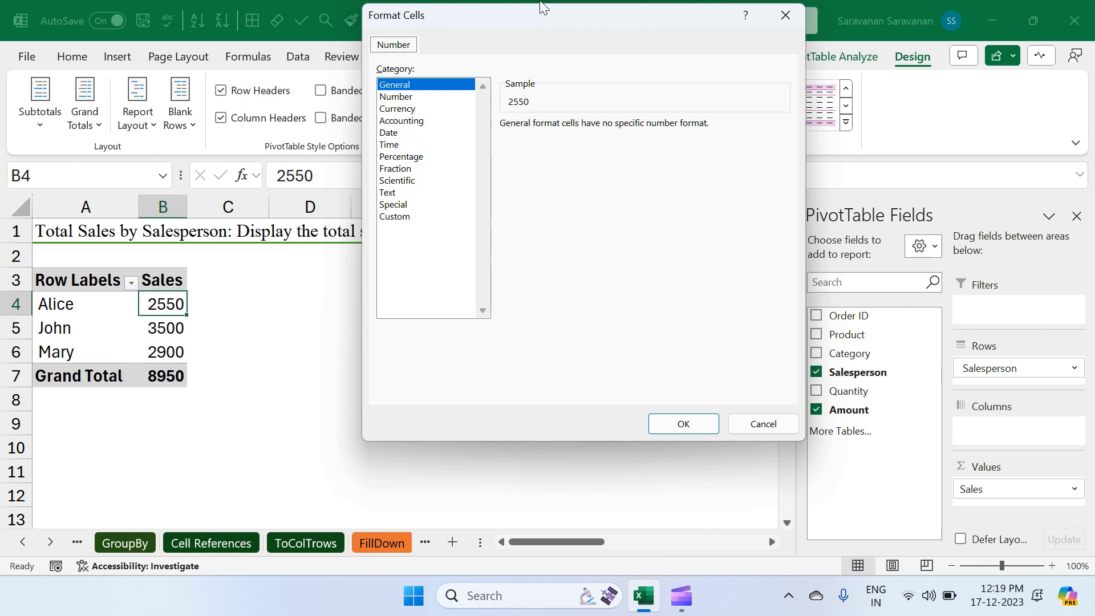
pyautogui.click(406, 97)
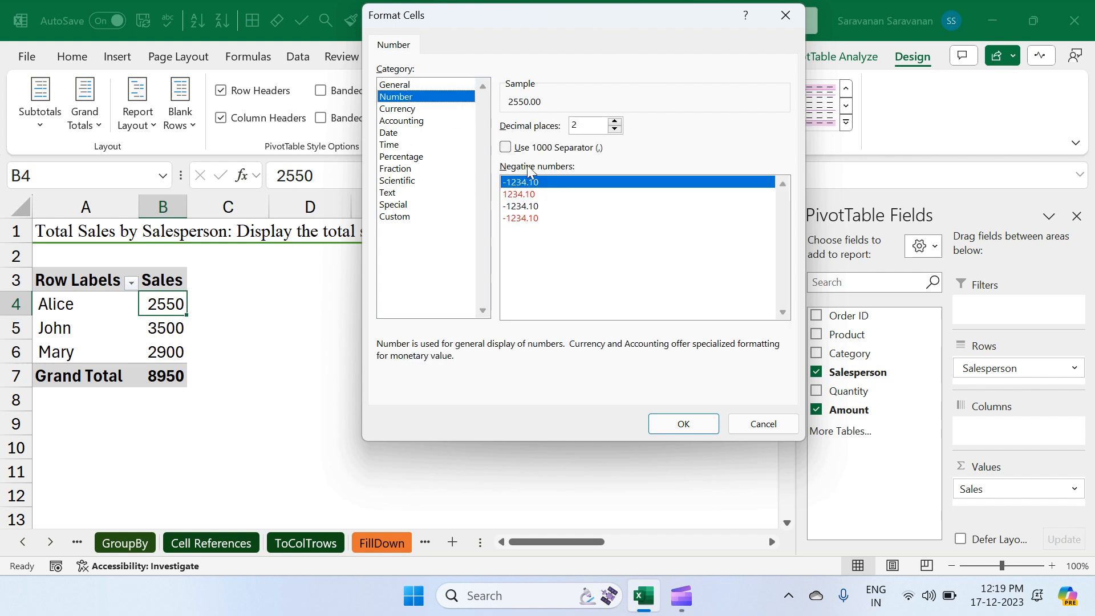
pyautogui.click(504, 149)
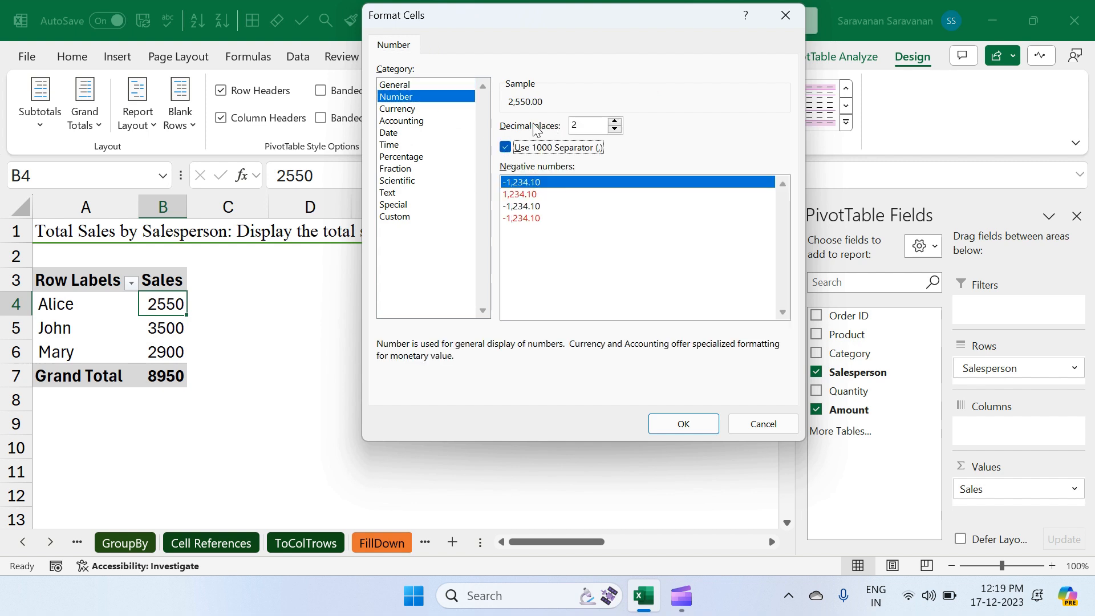
pyautogui.click(616, 130)
pyautogui.click(614, 128)
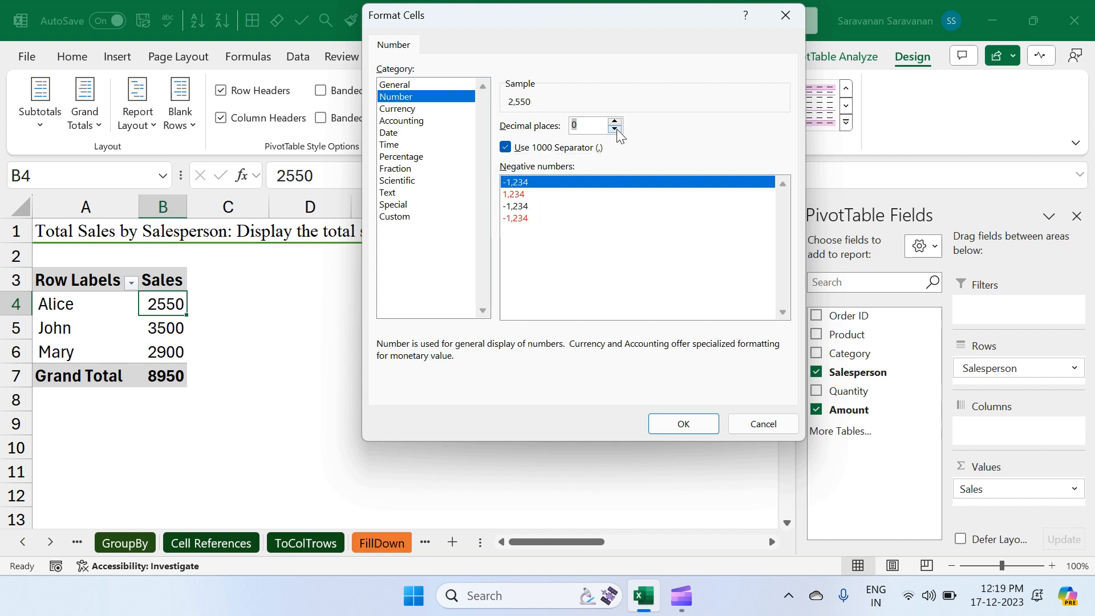
pyautogui.press('Up')
pyautogui.press('Up')
pyautogui.click(616, 130)
pyautogui.click(615, 130)
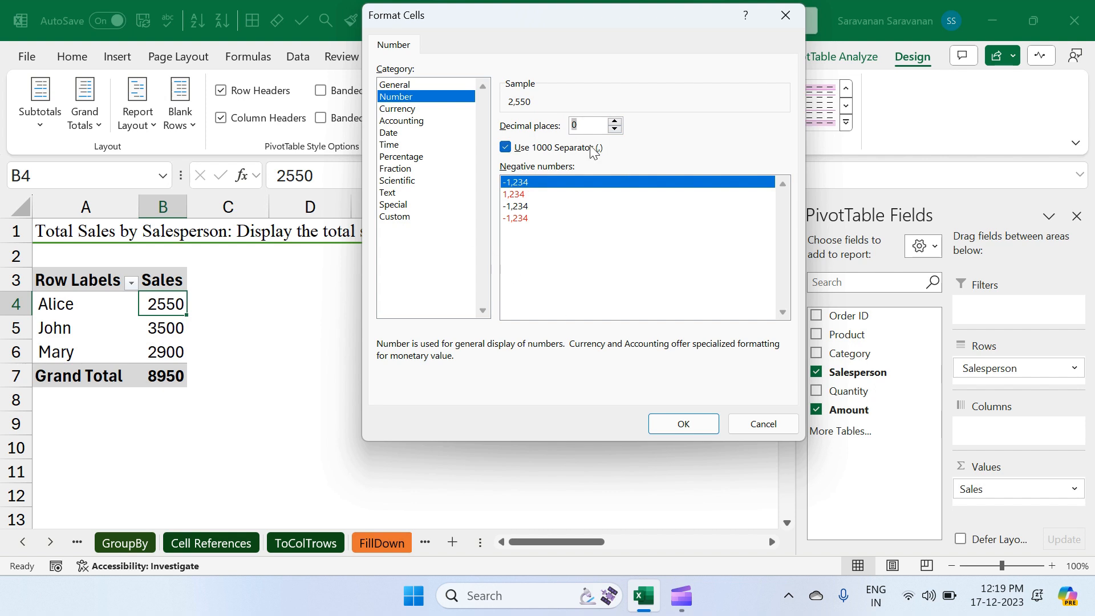
pyautogui.click(681, 424)
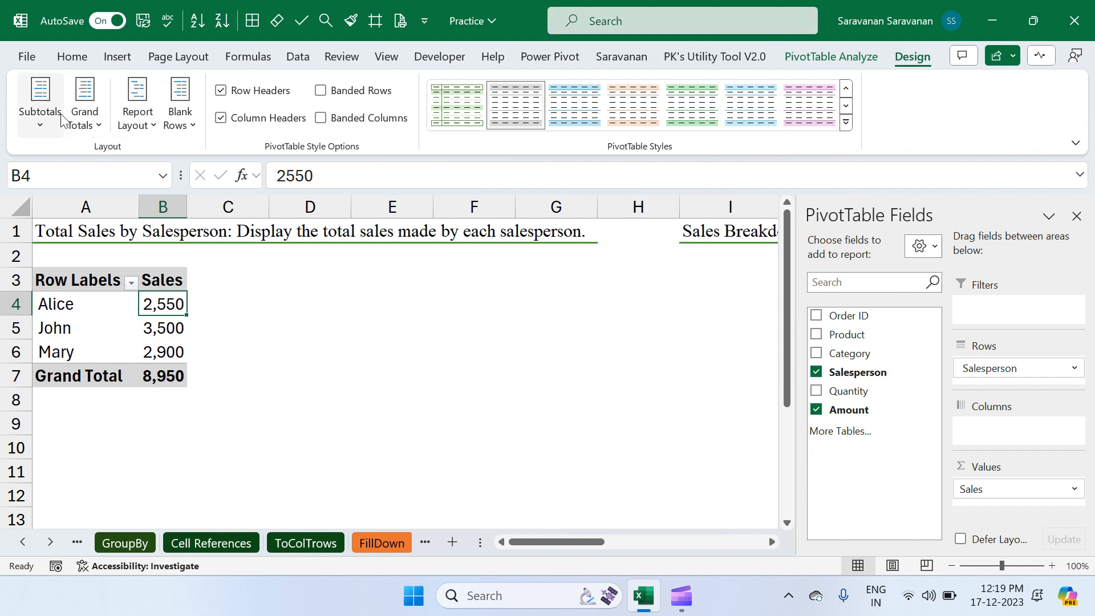
# - Show the salesperson PivotTable in tabular form
pyautogui.click(146, 126)
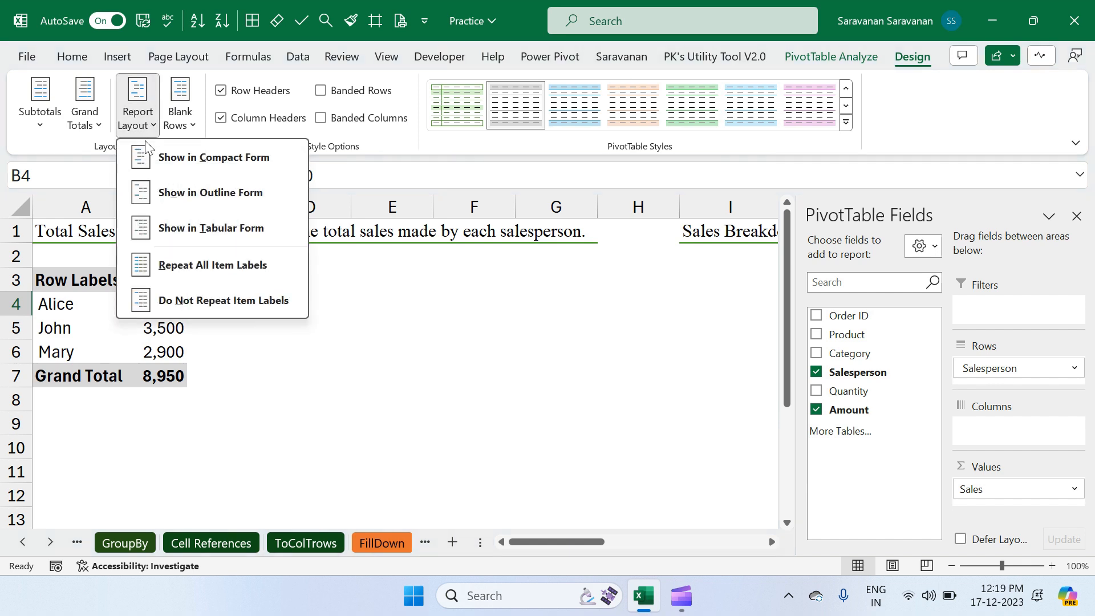
pyautogui.click(191, 231)
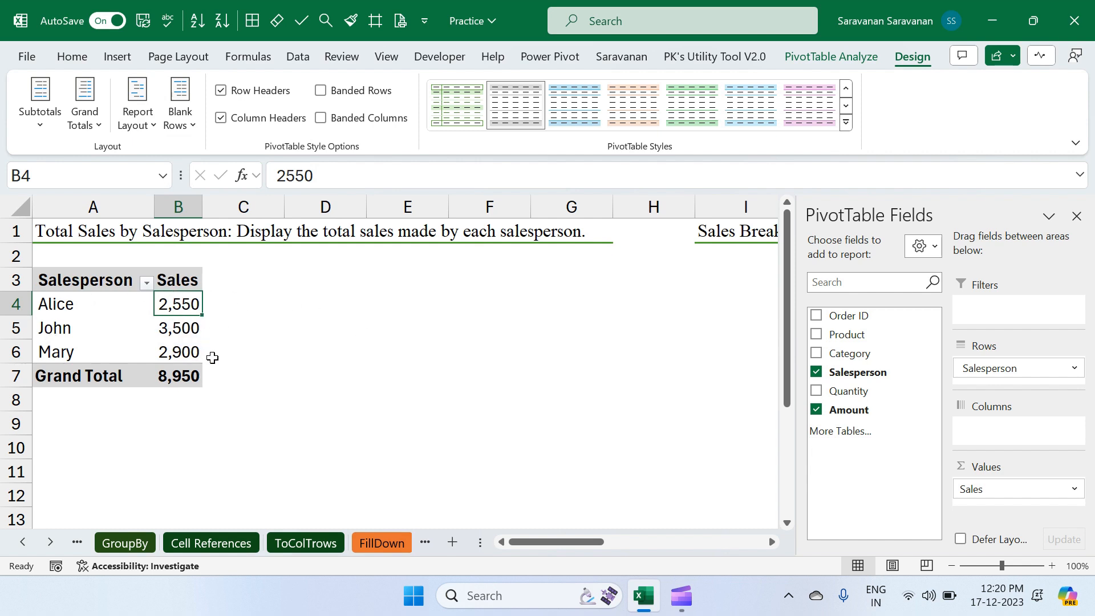
# - Copy the entire salesperson PivotTable to cell I3 beneath the Sales Breakdown by Category question
pyautogui.hscroll(1, 383, 387)
pyautogui.hscroll(10, 382, 387)
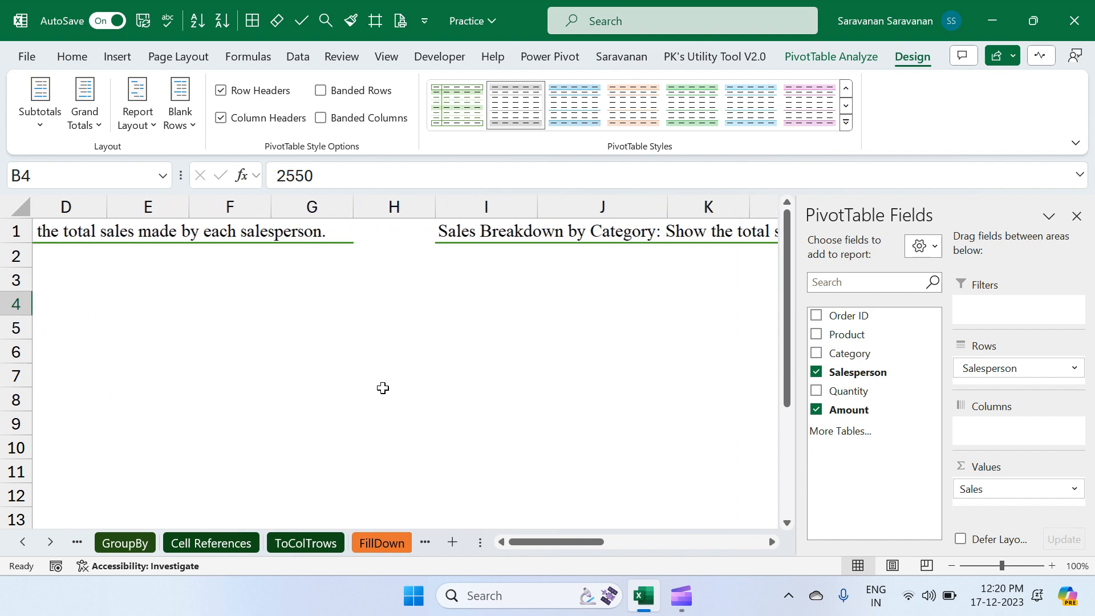
pyautogui.hscroll(1, 313, 285)
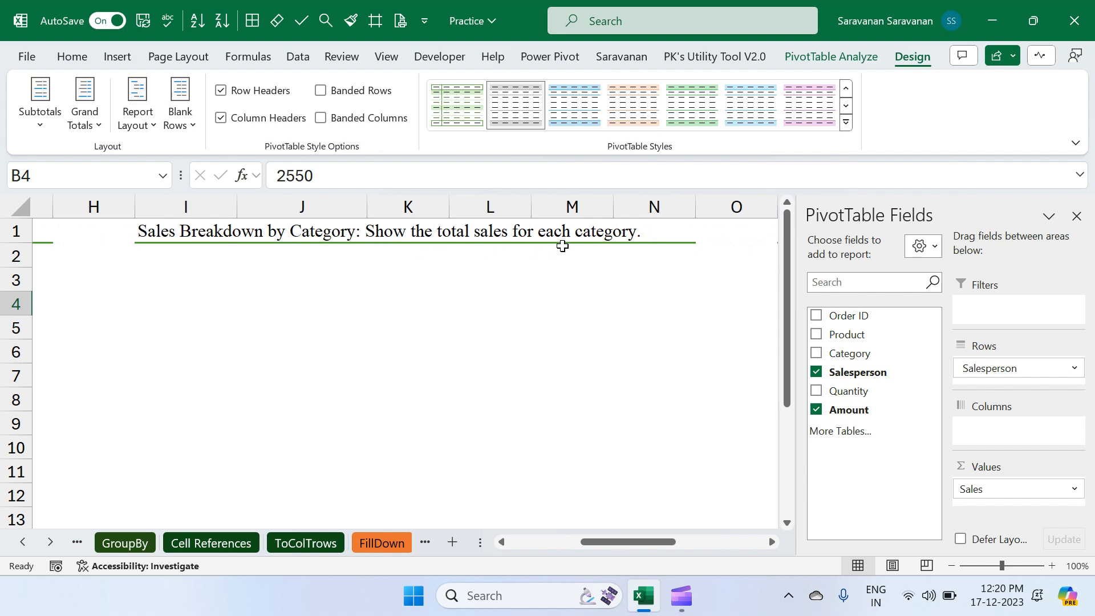
pyautogui.hscroll(-5, 572, 250)
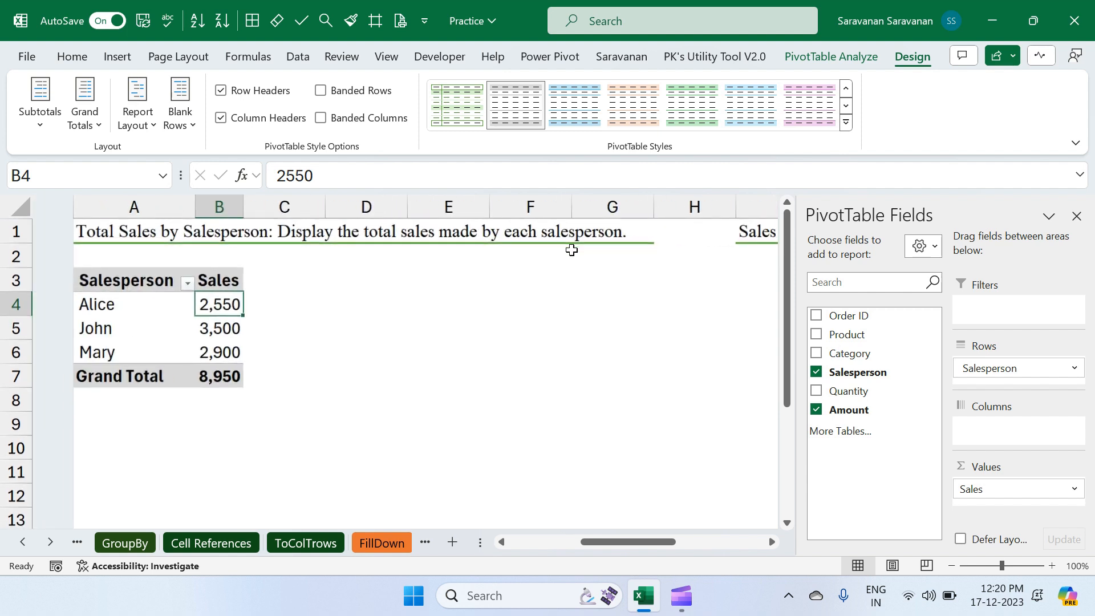
pyautogui.click(119, 278)
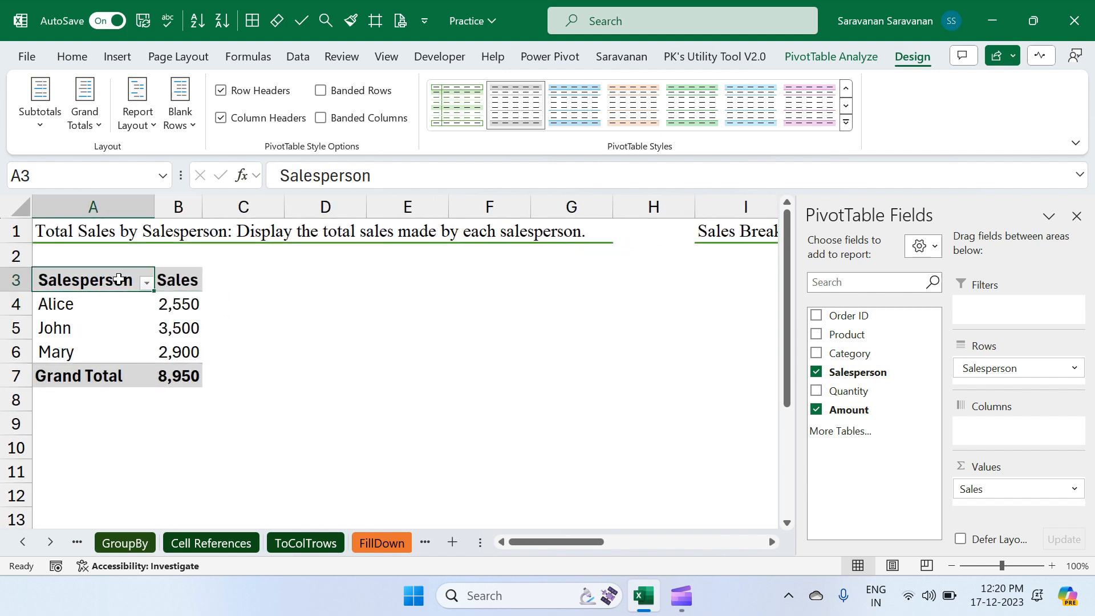
pyautogui.click(847, 57)
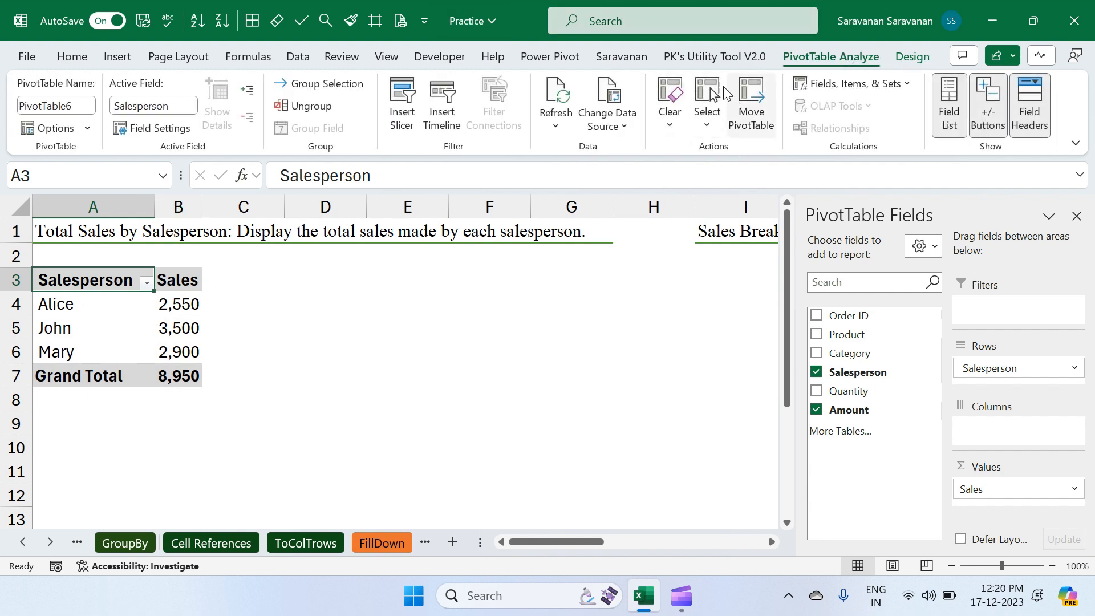
pyautogui.click(708, 125)
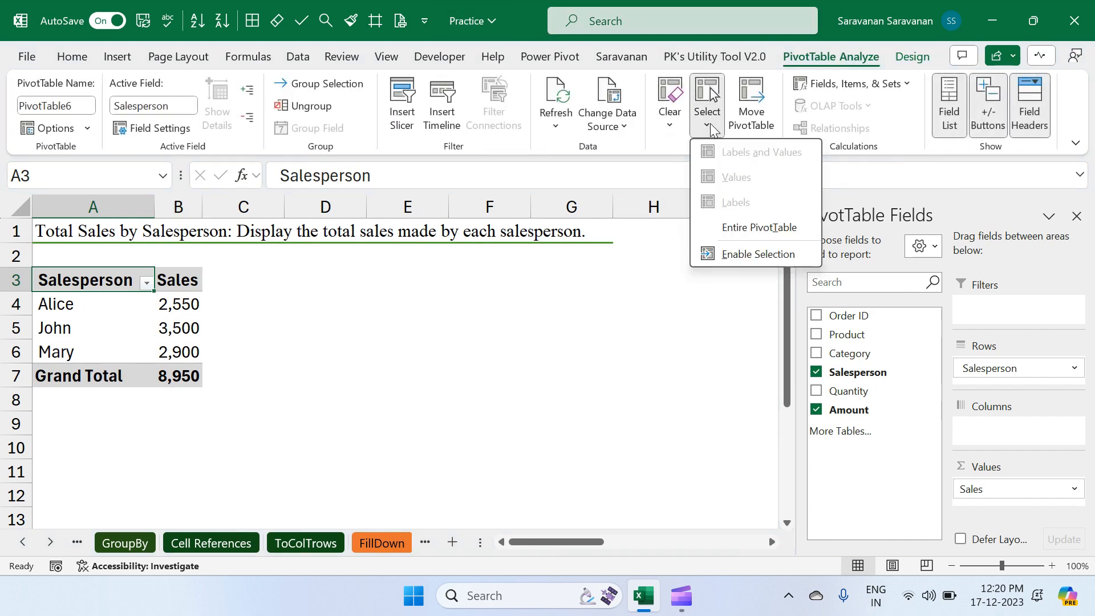
pyautogui.click(729, 228)
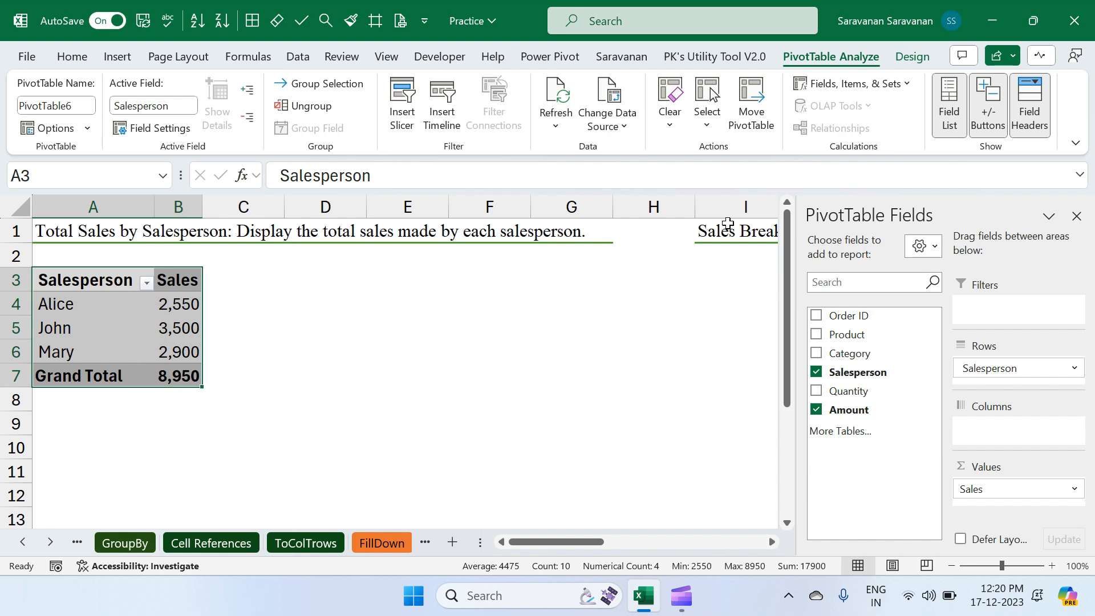
pyautogui.hotkey('ctrl', 'x')
pyautogui.hscroll(3, 529, 275)
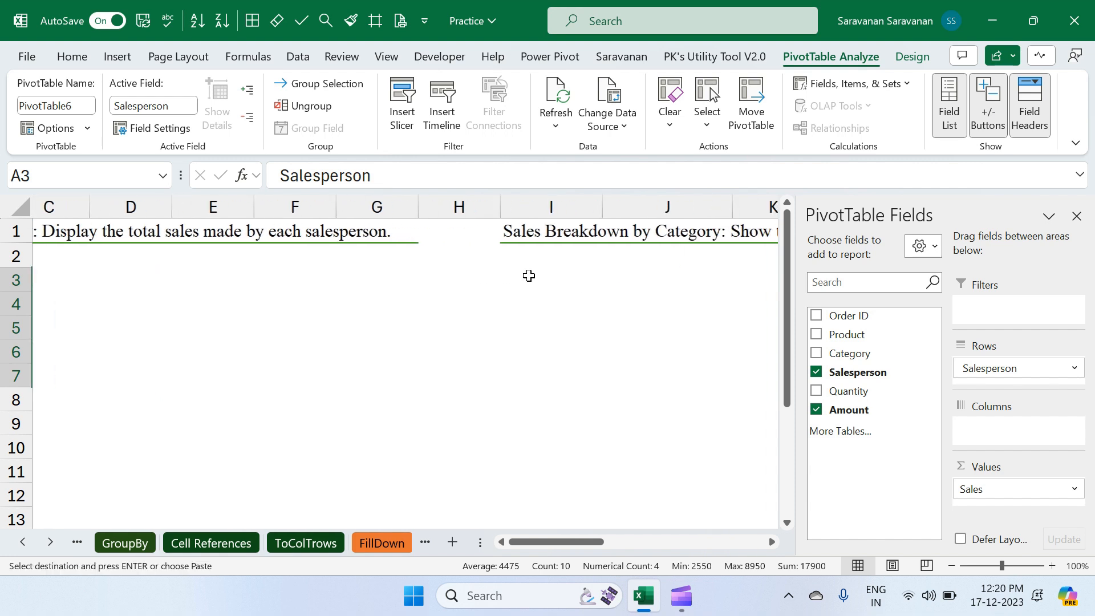
pyautogui.click(484, 273)
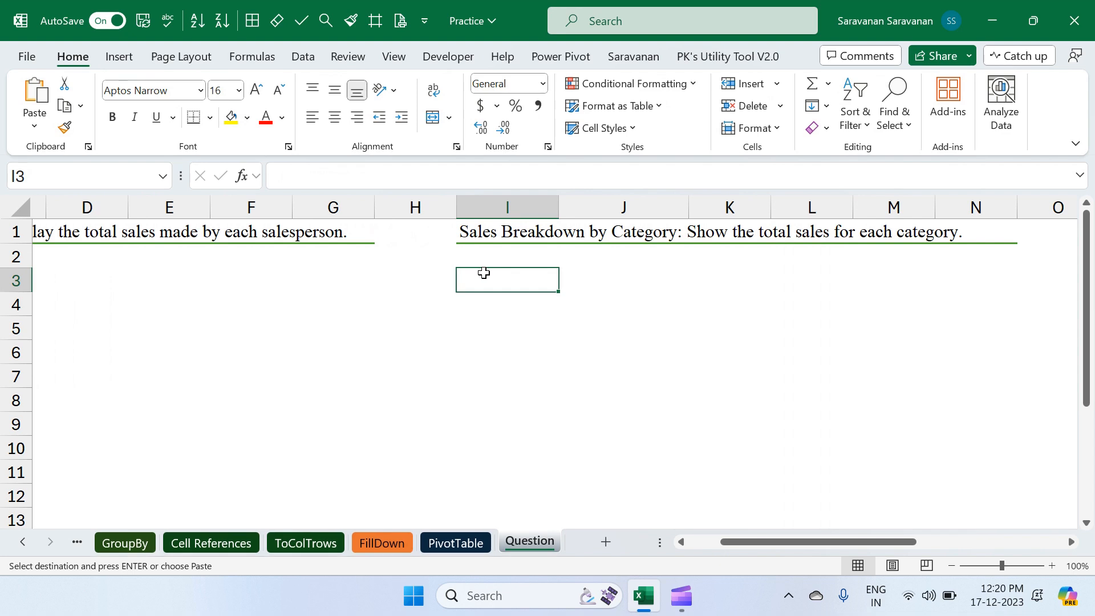
pyautogui.hotkey('ctrl', 'v')
# - Replace Salesperson with Category as the row field in the PivotTable copy at I3
pyautogui.hscroll(3, 608, 314)
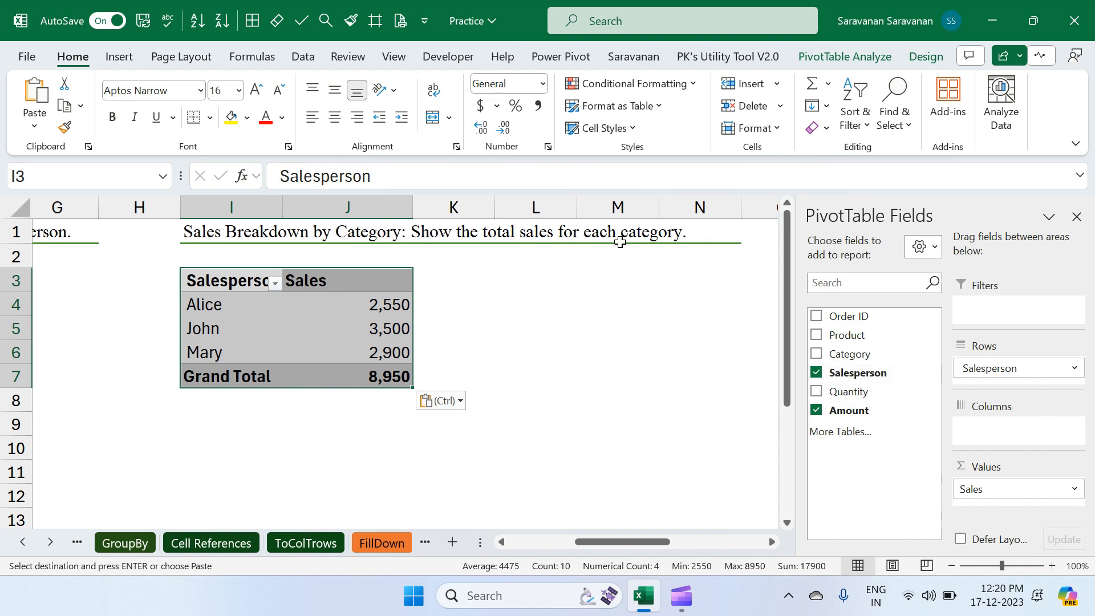
pyautogui.click(816, 373)
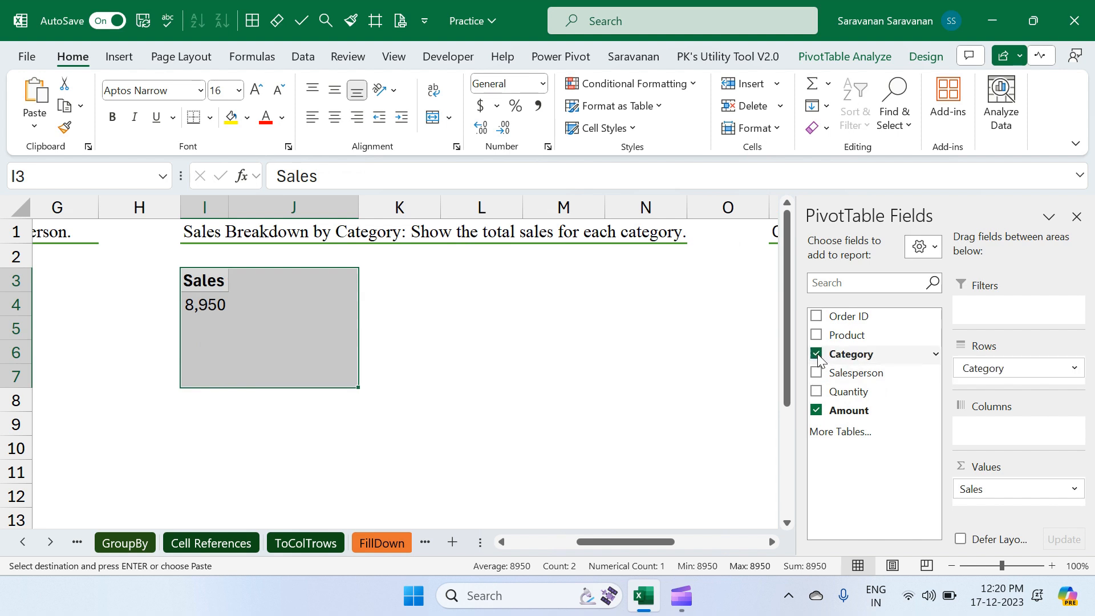
pyautogui.click(817, 354)
pyautogui.hscroll(2, 371, 281)
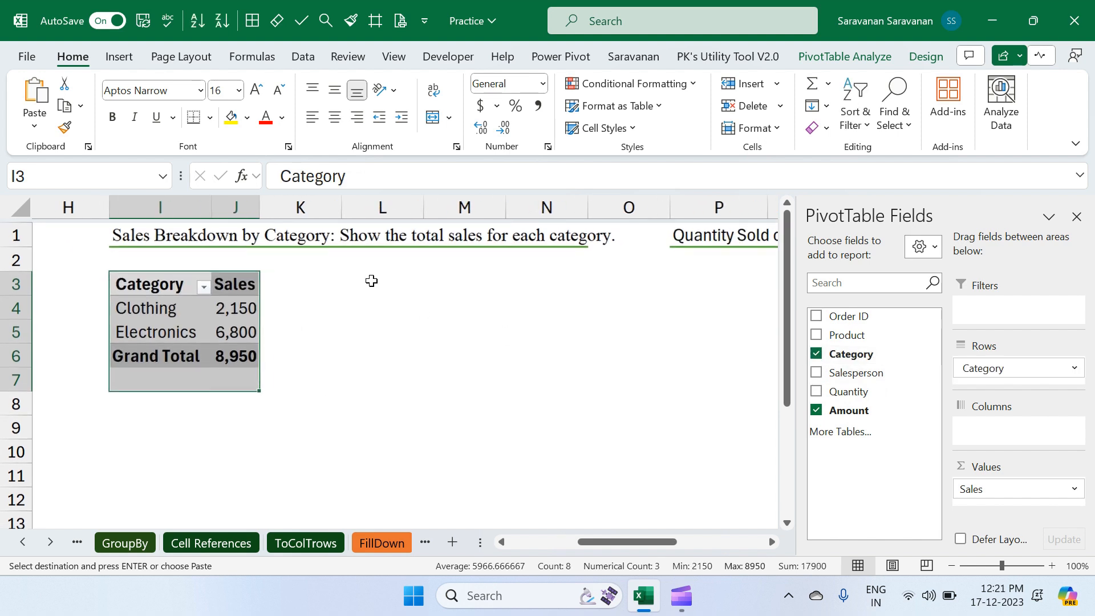
# - Copy the entire category PivotTable to cell P3 beneath the Quantity Sold of Each Product question
pyautogui.click(221, 304)
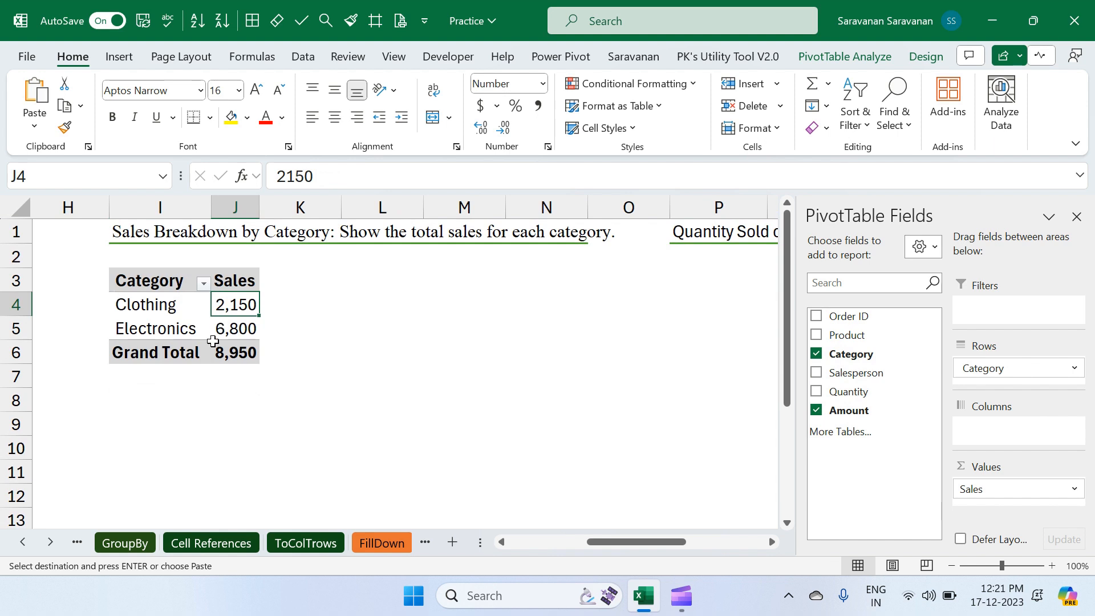
pyautogui.hscroll(-4, 205, 346)
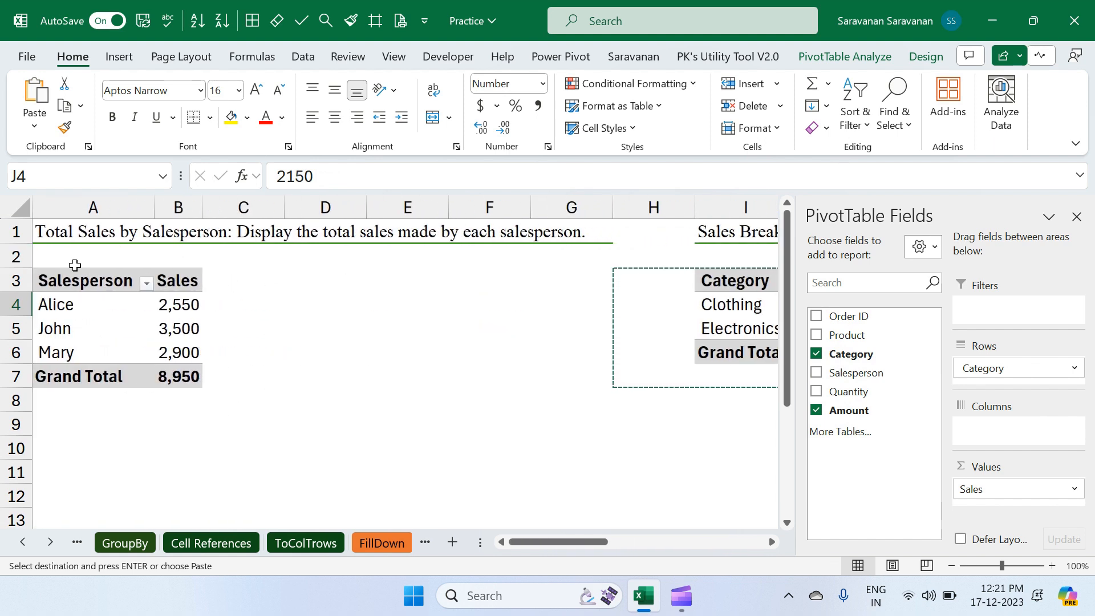
pyautogui.hscroll(3, 503, 359)
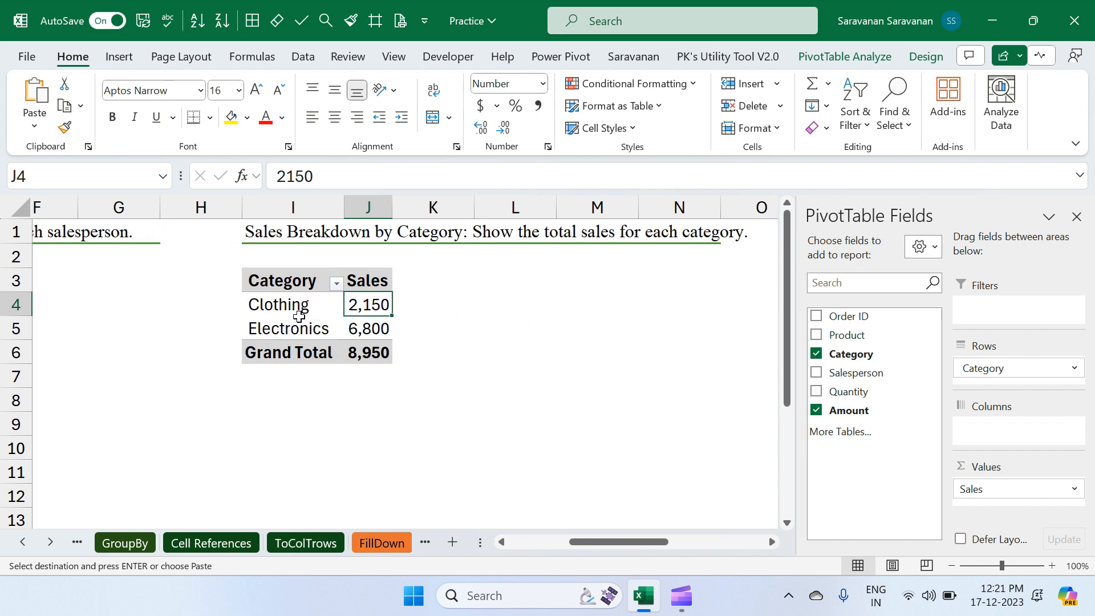
pyautogui.hscroll(3, 299, 316)
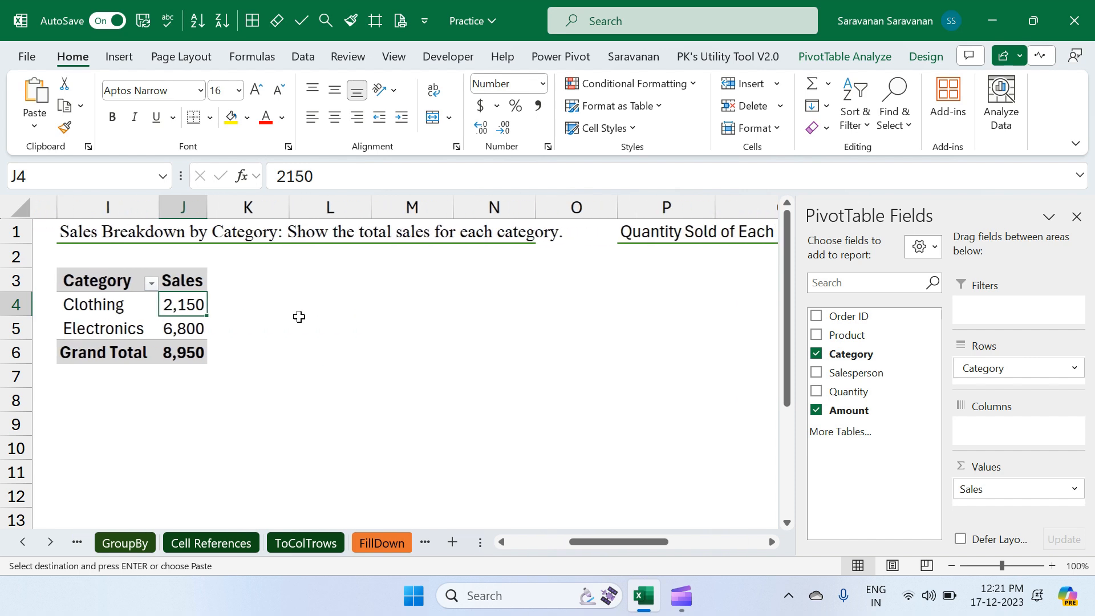
pyautogui.hscroll(4, 298, 316)
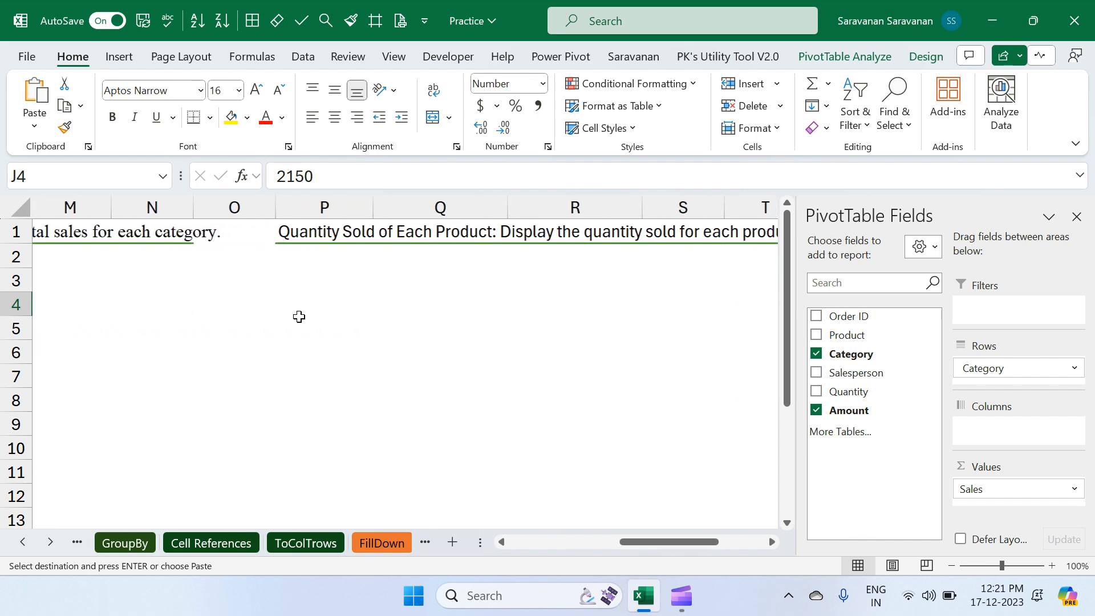
pyautogui.hscroll(2, 419, 260)
pyautogui.hscroll(-10, 418, 259)
pyautogui.click(382, 293)
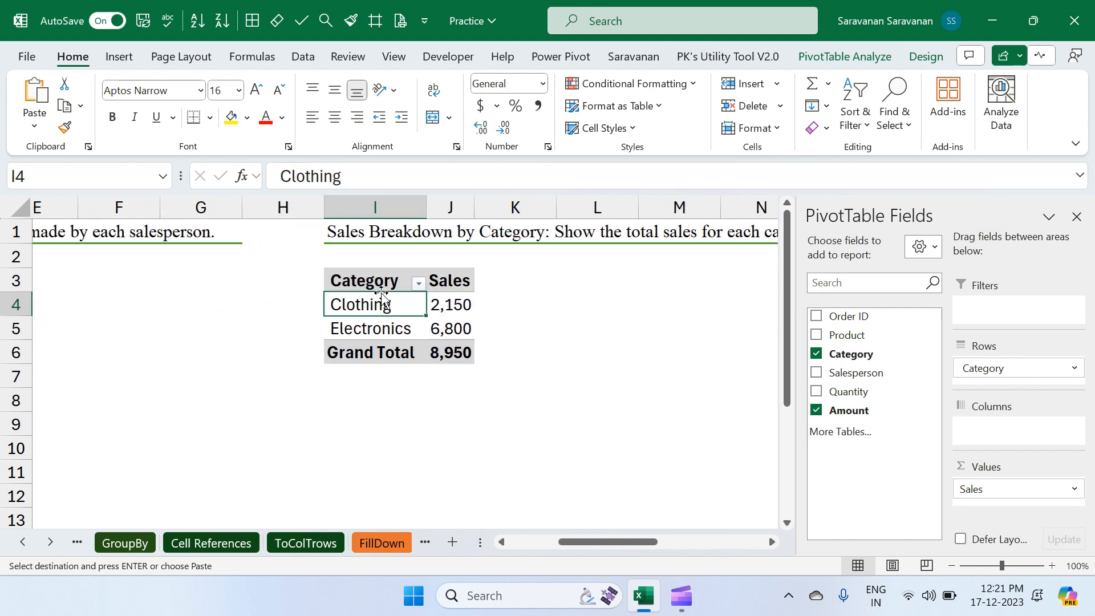
pyautogui.hotkey('ctrl', 'a')
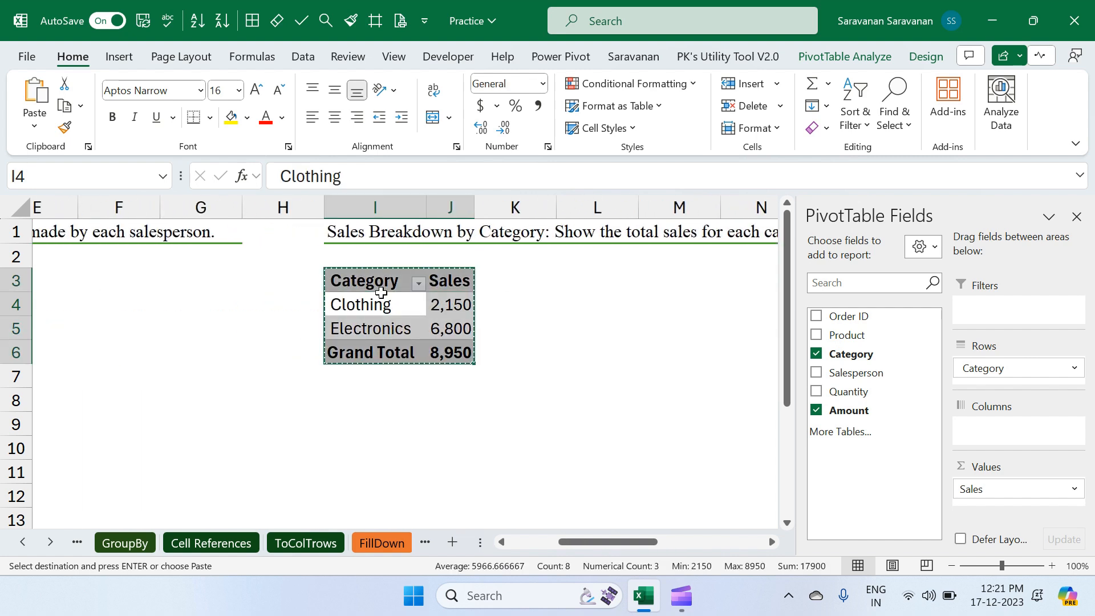
pyautogui.hscroll(6, 382, 293)
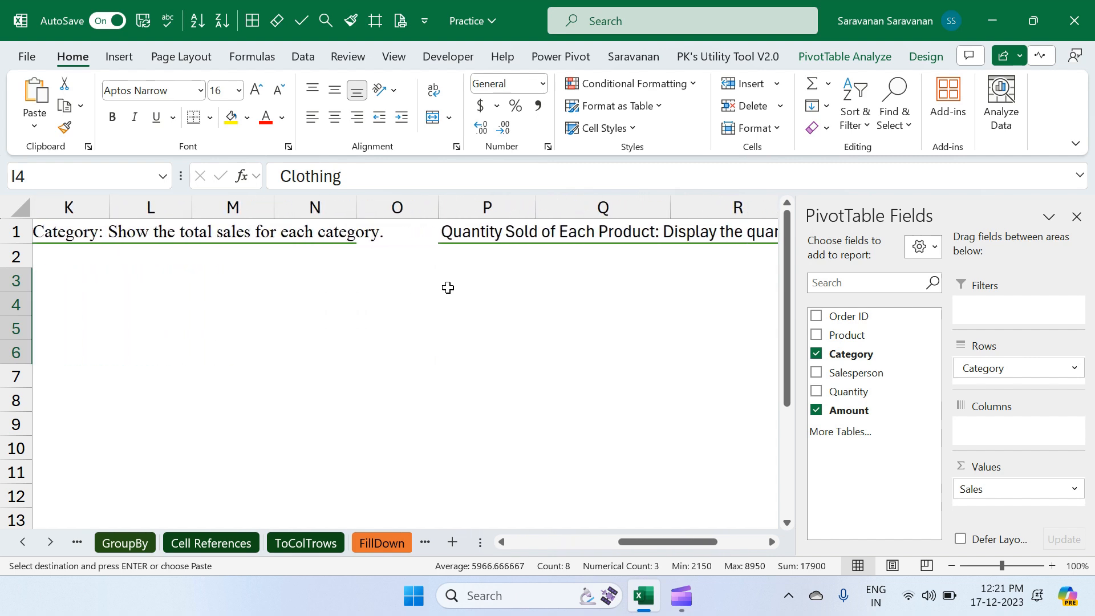
pyautogui.click(465, 278)
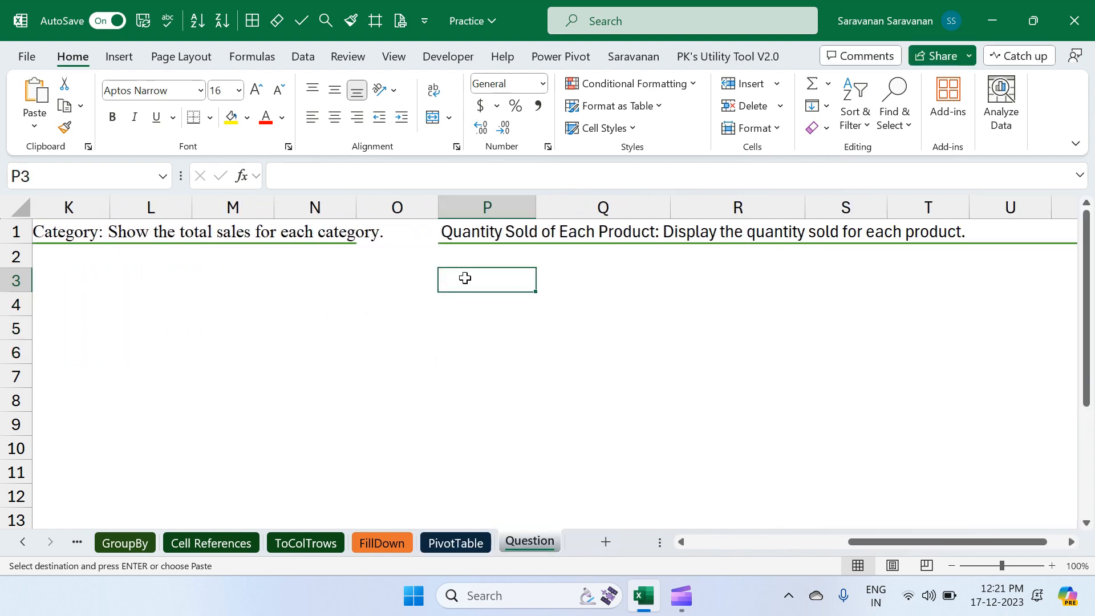
pyautogui.hotkey('ctrl', 'v')
# - In the PivotTable copy at P3, replace Category with Product as the row field and Amount with Quantity as the value field
pyautogui.hscroll(3, 610, 342)
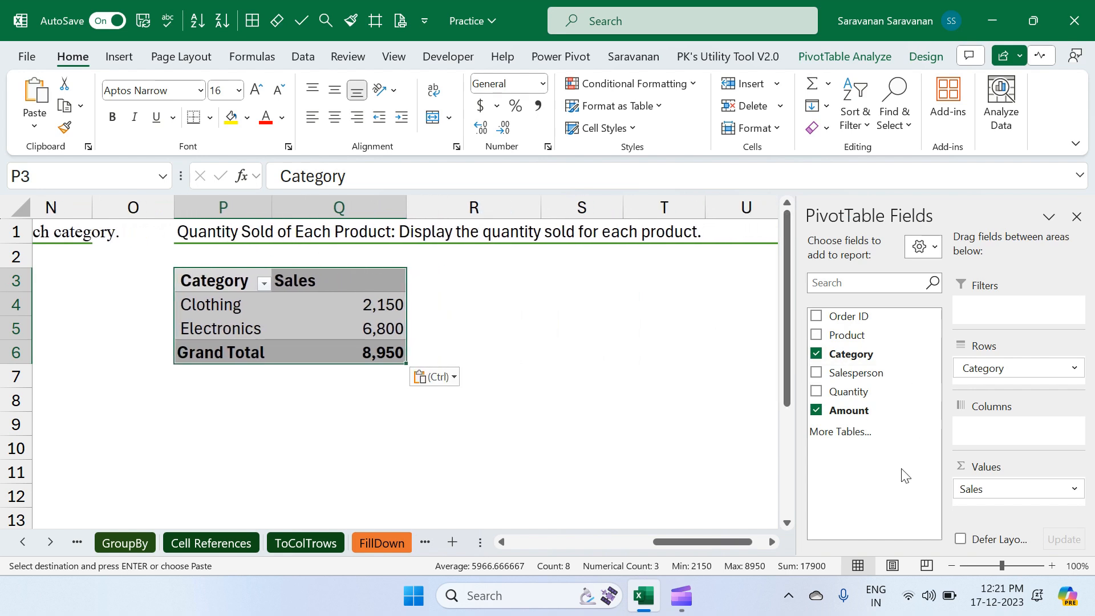
pyautogui.click(816, 353)
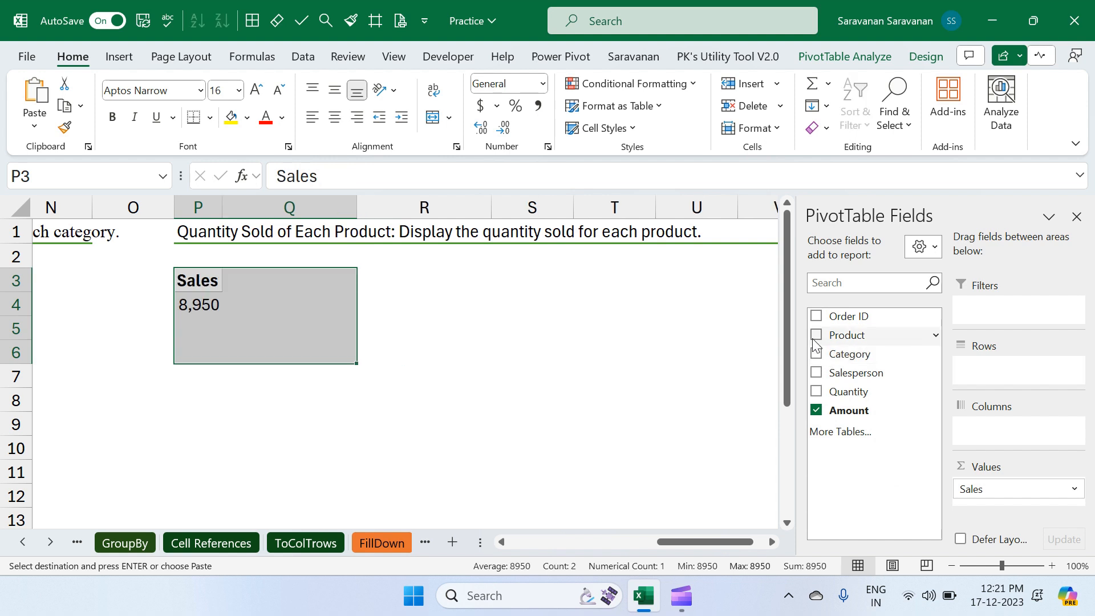
pyautogui.click(816, 337)
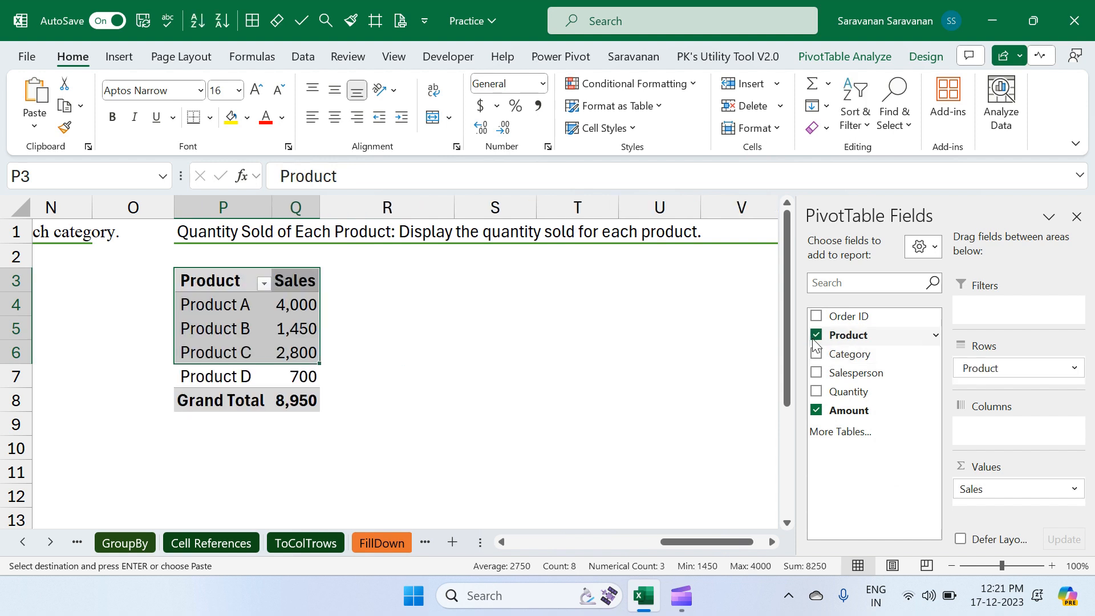
pyautogui.click(278, 330)
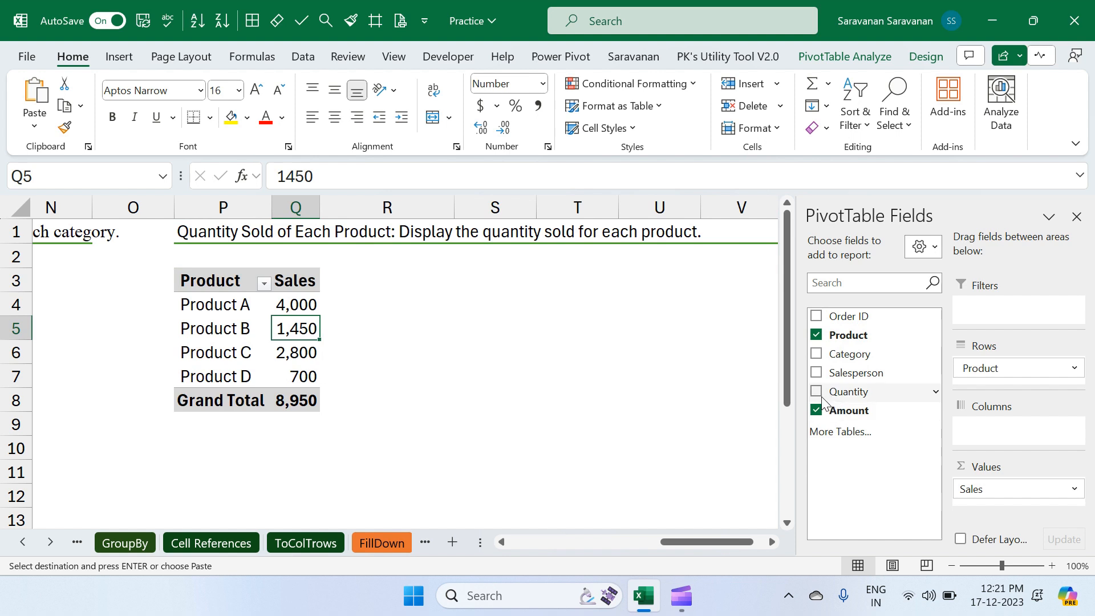
pyautogui.click(816, 411)
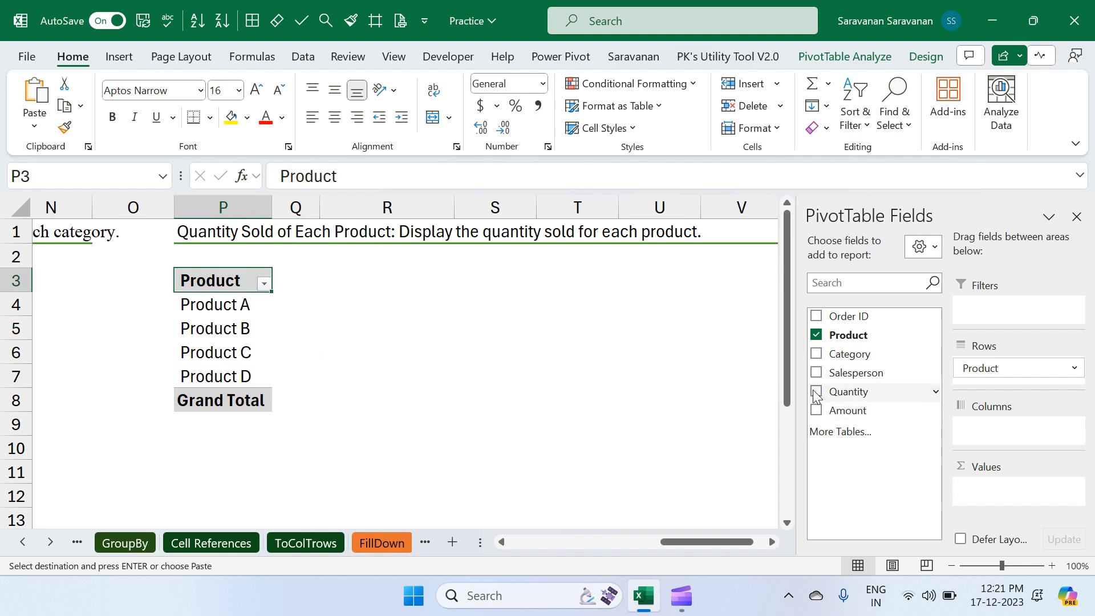
pyautogui.click(815, 391)
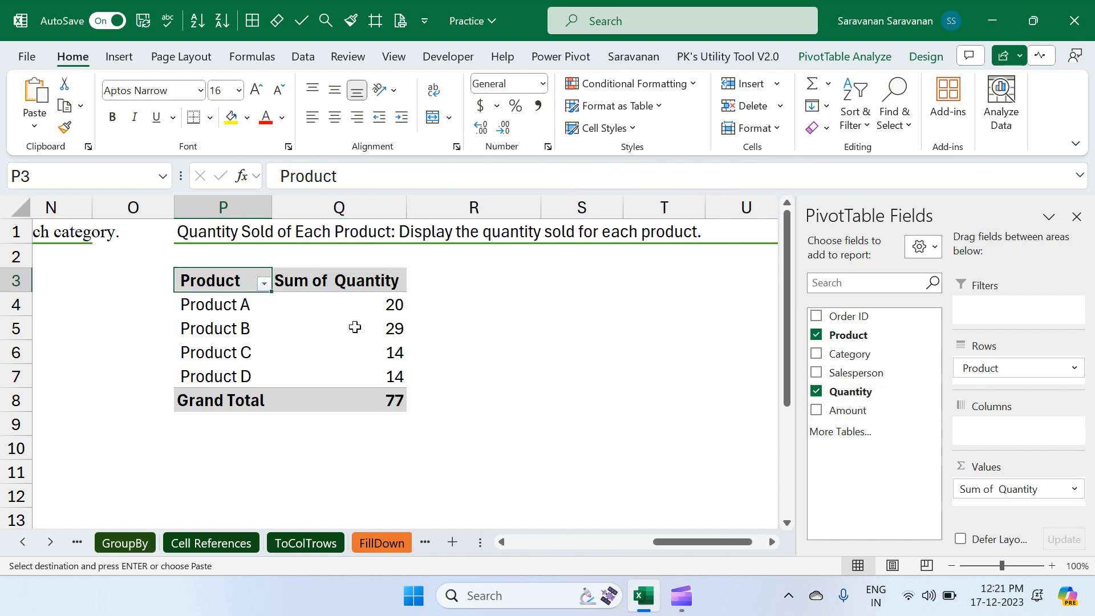
# - Sort the salesperson PivotTable by Sales from largest to smallest
pyautogui.hscroll(-5, 355, 326)
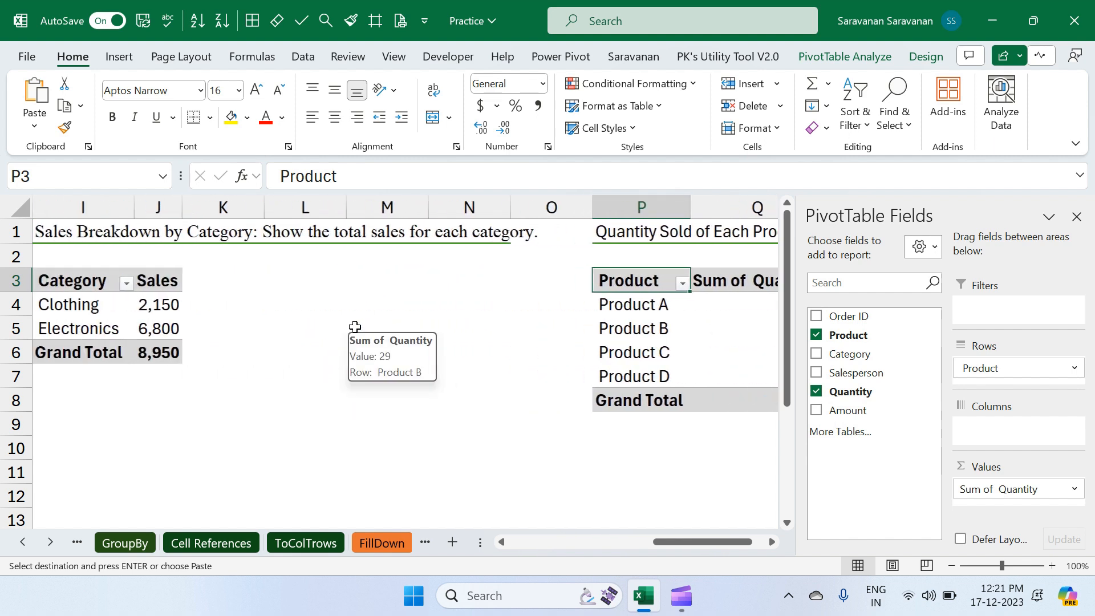
pyautogui.hscroll(-7, 355, 326)
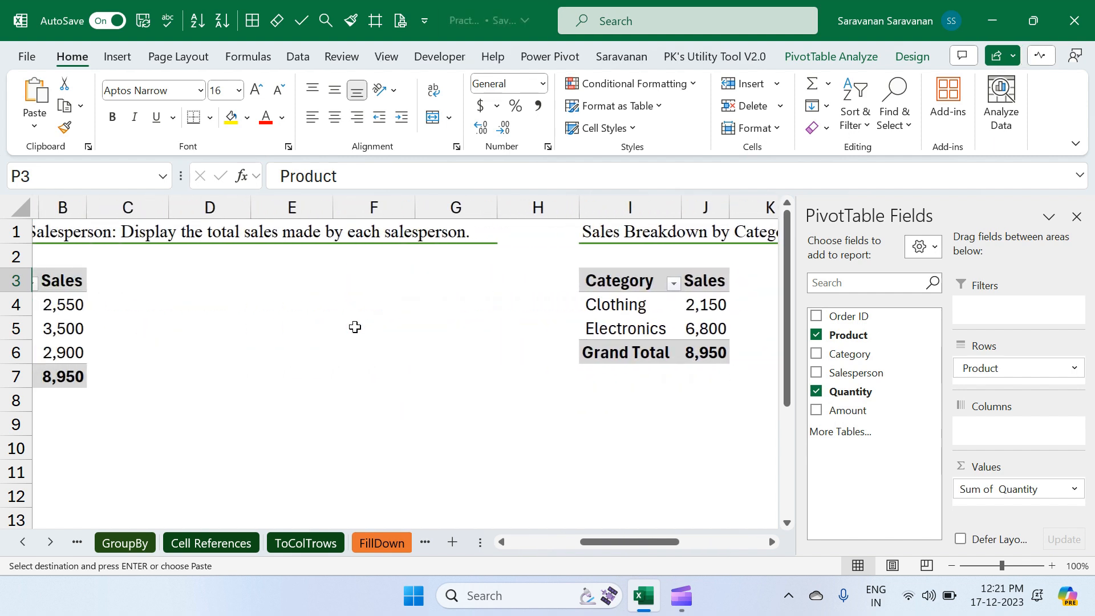
pyautogui.hscroll(-2, 355, 327)
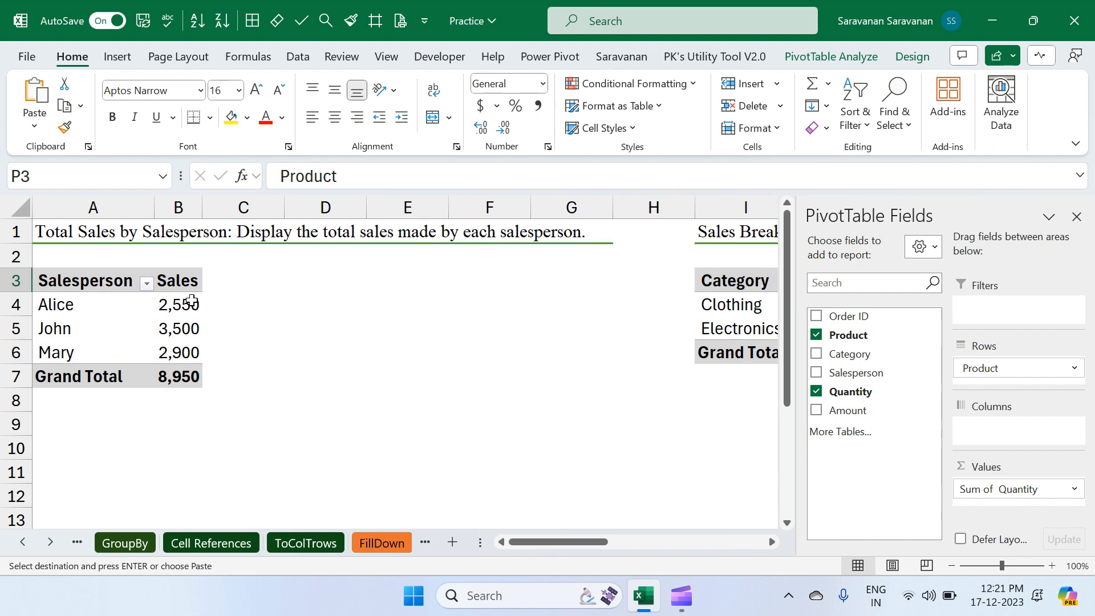
pyautogui.click(192, 300)
pyautogui.rightClick(193, 305)
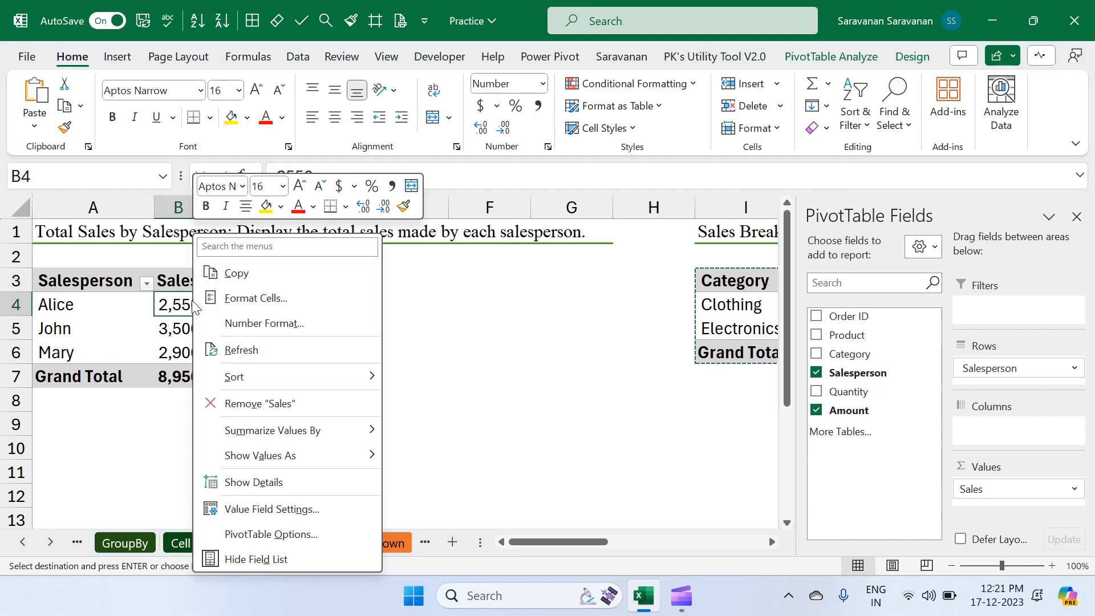
pyautogui.moveTo(287, 384)
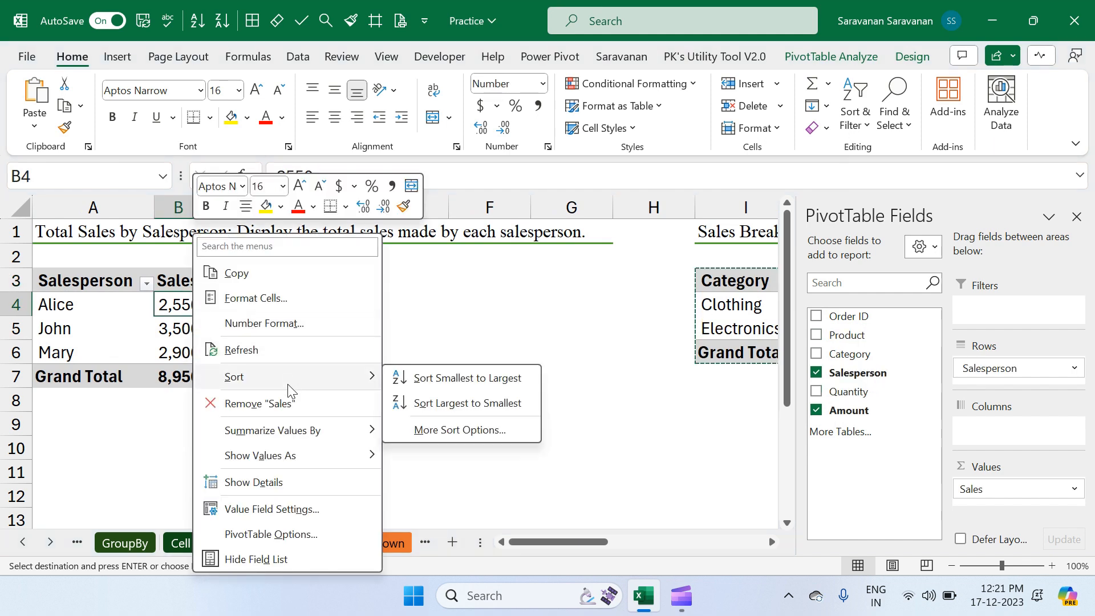
pyautogui.click(435, 406)
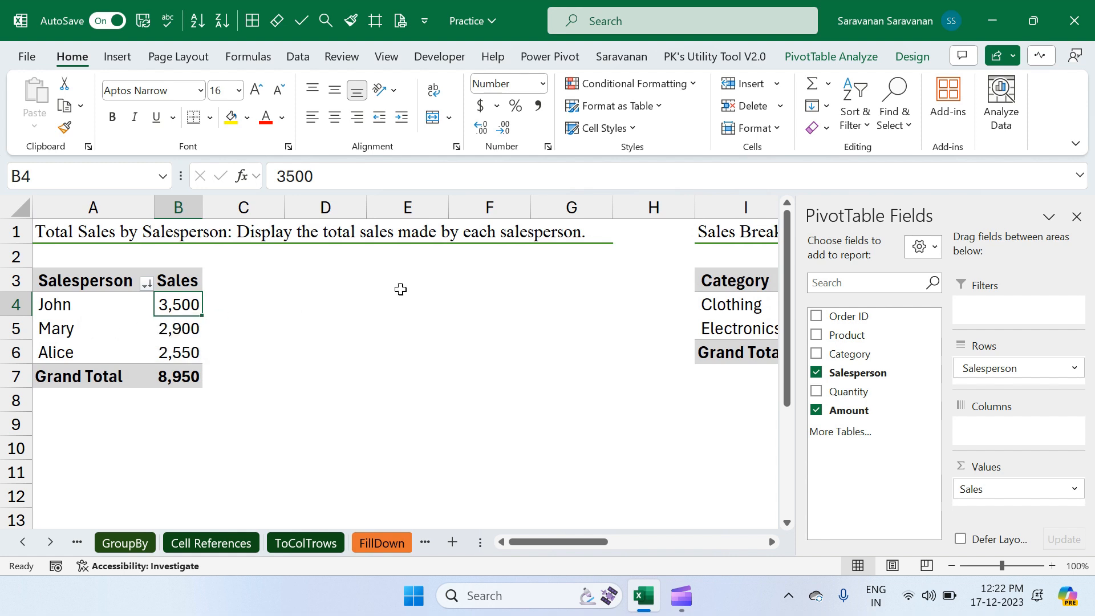
# - Sort the category PivotTable by Sales from largest to smallest
pyautogui.hscroll(4, 499, 306)
pyautogui.click(499, 306)
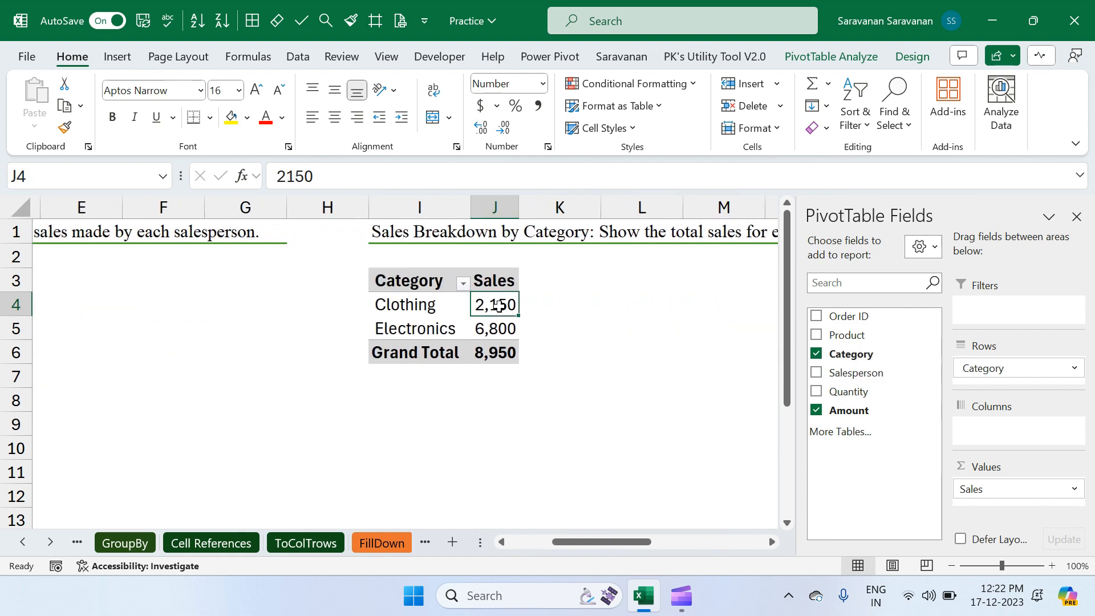
pyautogui.rightClick(499, 306)
pyautogui.moveTo(619, 382)
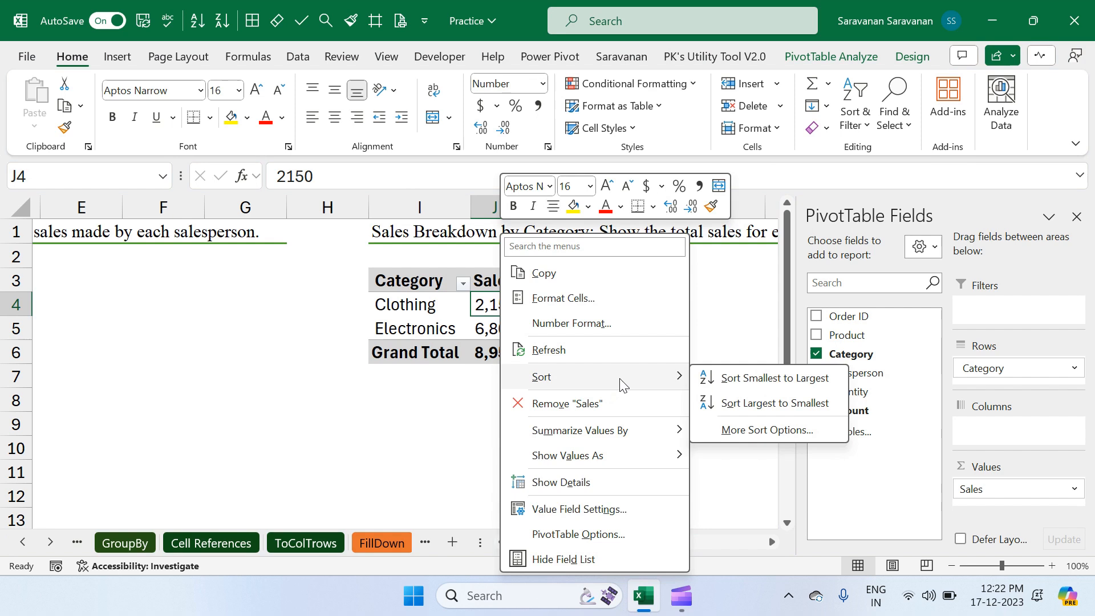
pyautogui.click(754, 405)
# - Sort the product PivotTable by Sum of Quantity from largest to smallest
pyautogui.hscroll(5, 752, 408)
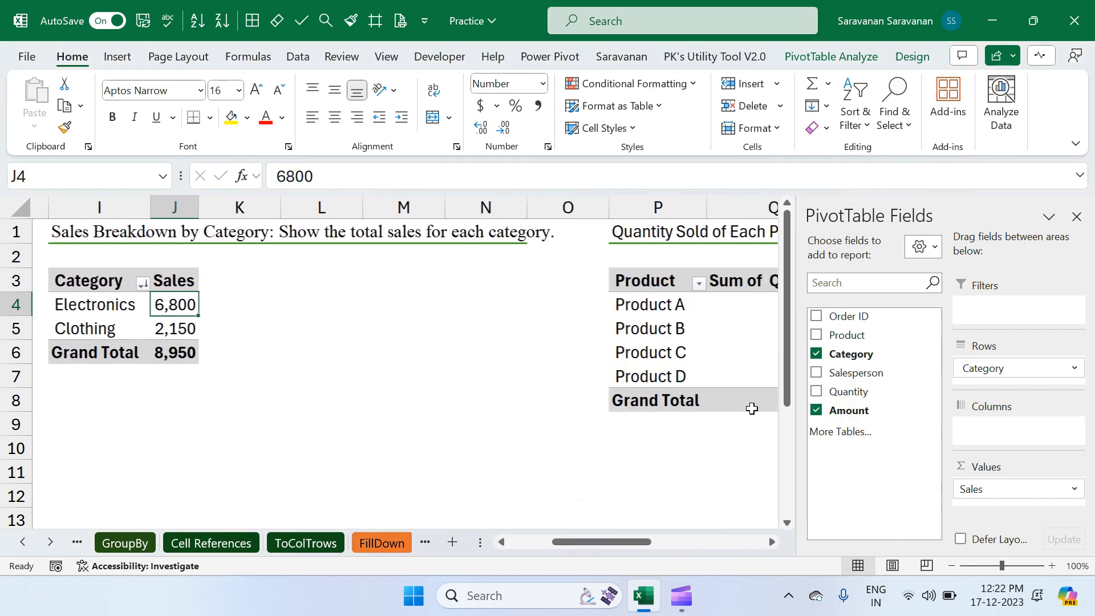
pyautogui.rightClick(506, 305)
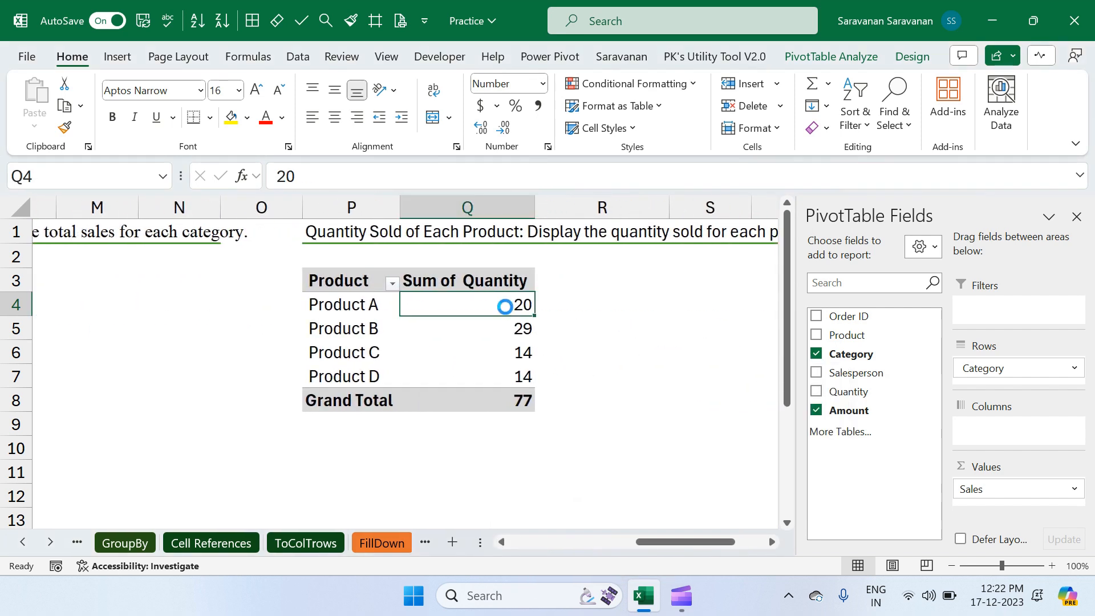
pyautogui.moveTo(644, 381)
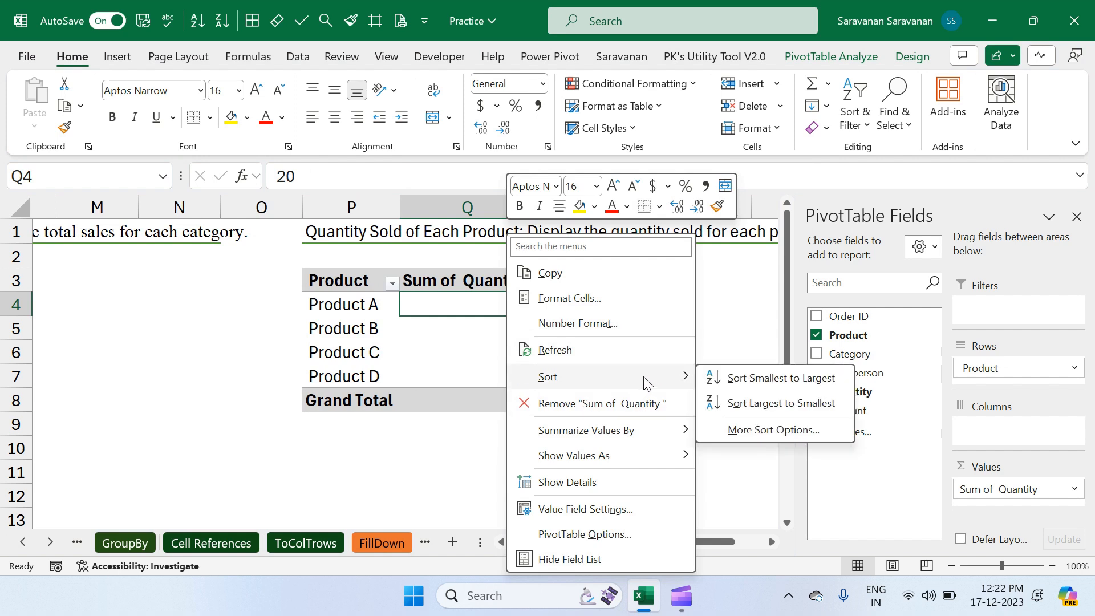
pyautogui.click(775, 409)
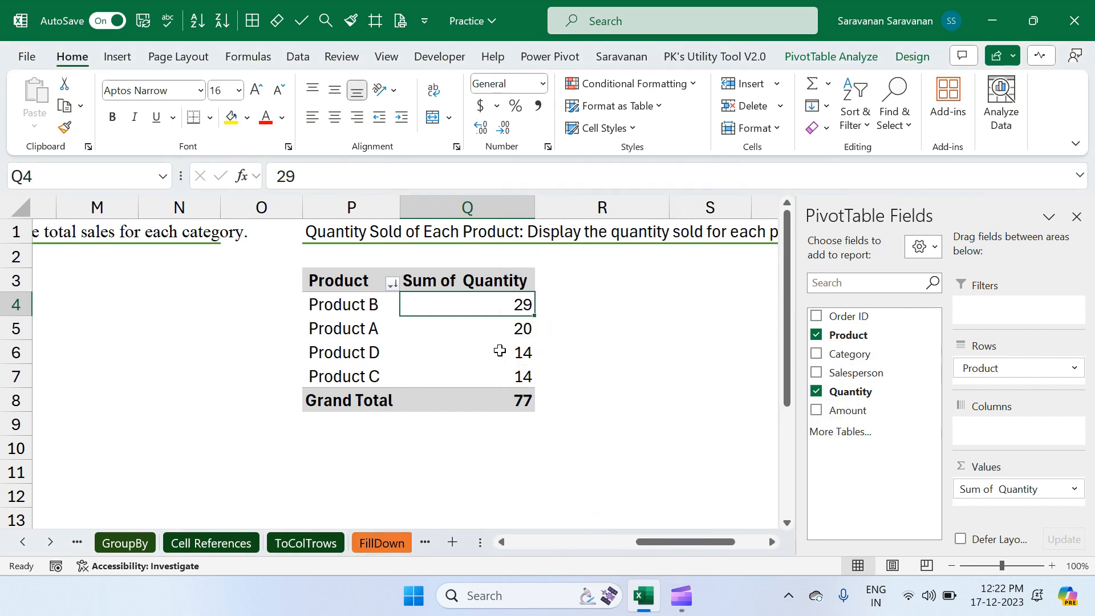
# - Review the sorted PivotTables, and go to the last record of the Product column in the source data on the PivotTable sheet
pyautogui.hscroll(3, 500, 350)
pyautogui.hscroll(-5, 499, 350)
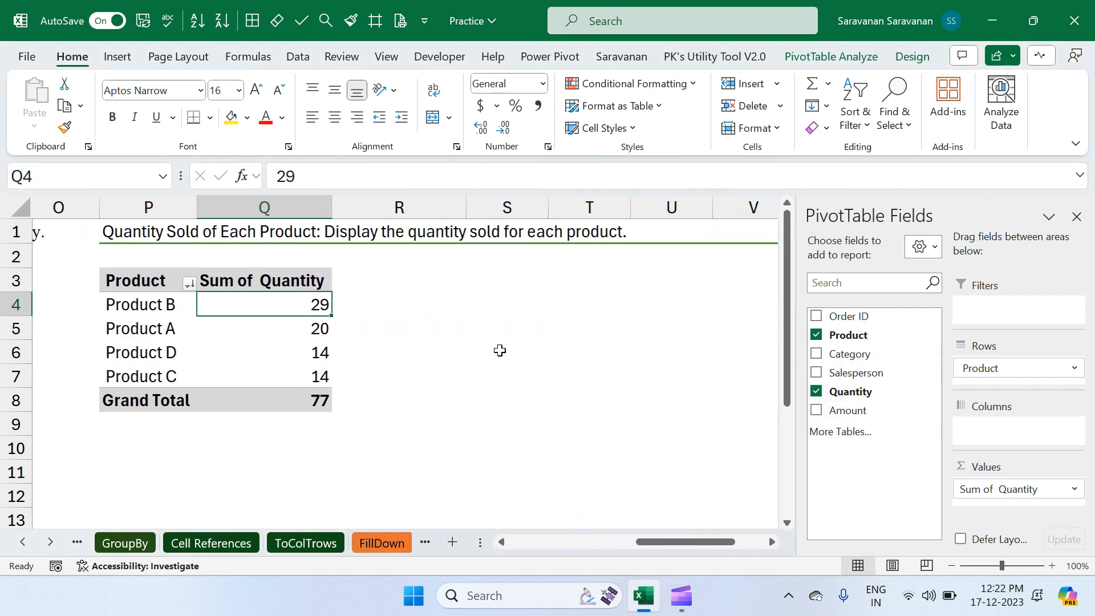
pyautogui.hscroll(-1, 500, 350)
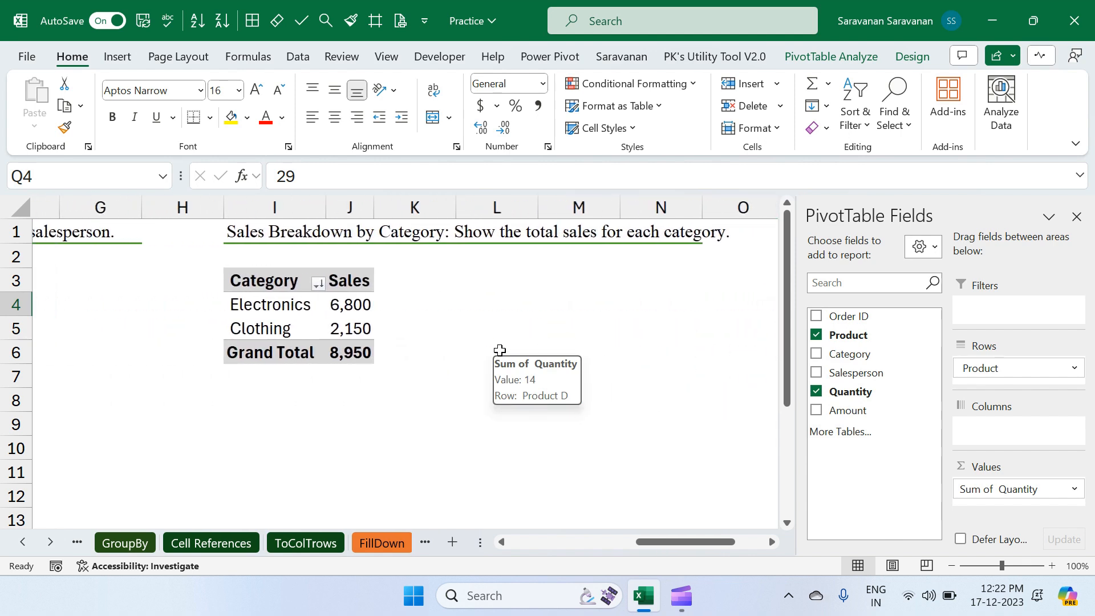
pyautogui.hscroll(-3, 499, 350)
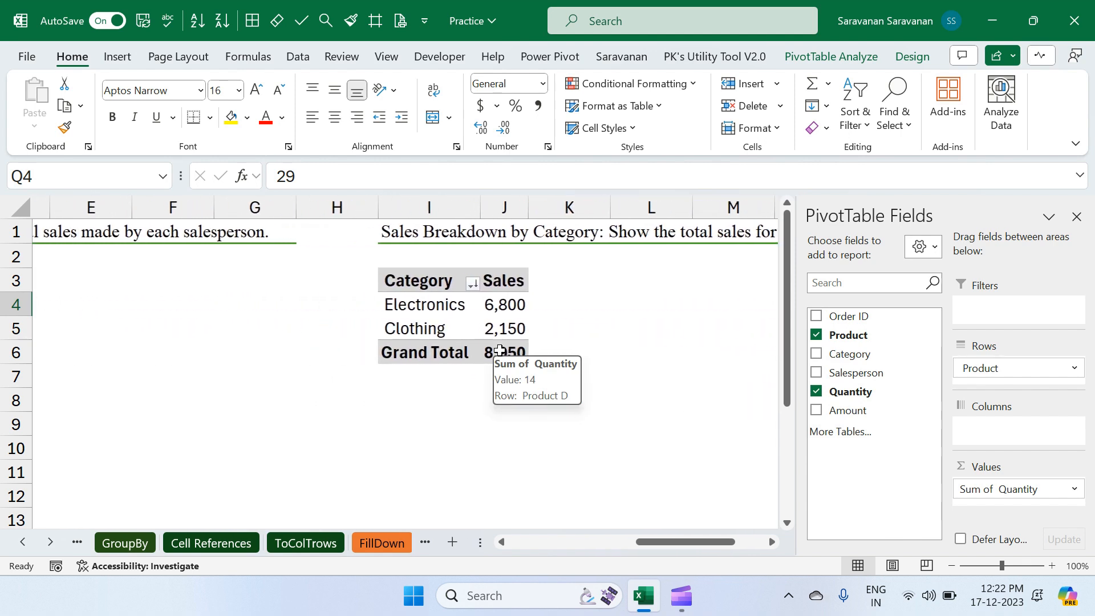
pyautogui.hscroll(-4, 500, 350)
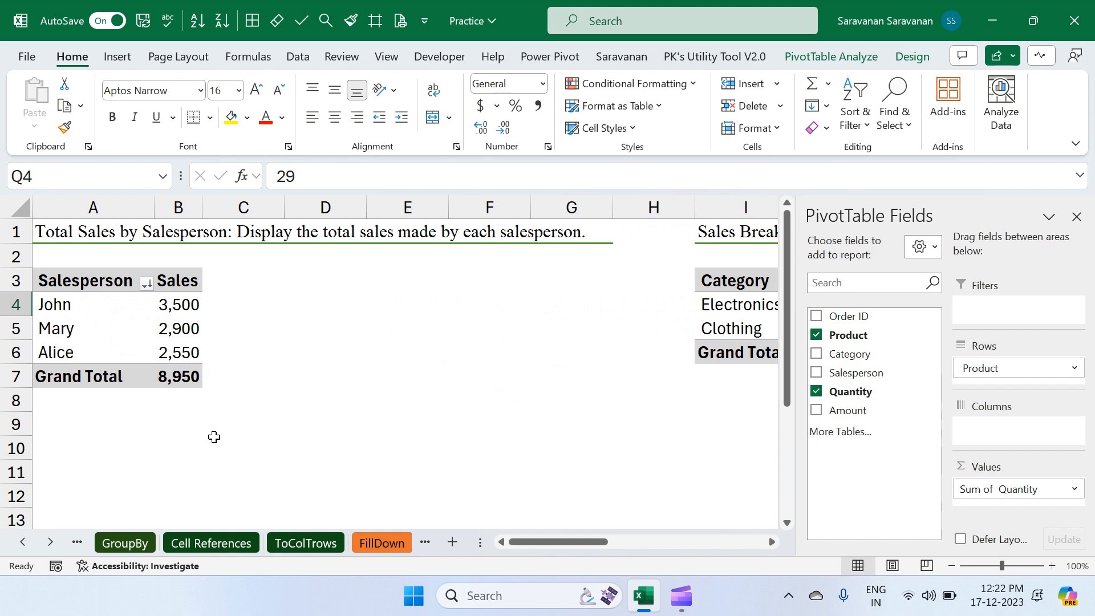
pyautogui.click(51, 541)
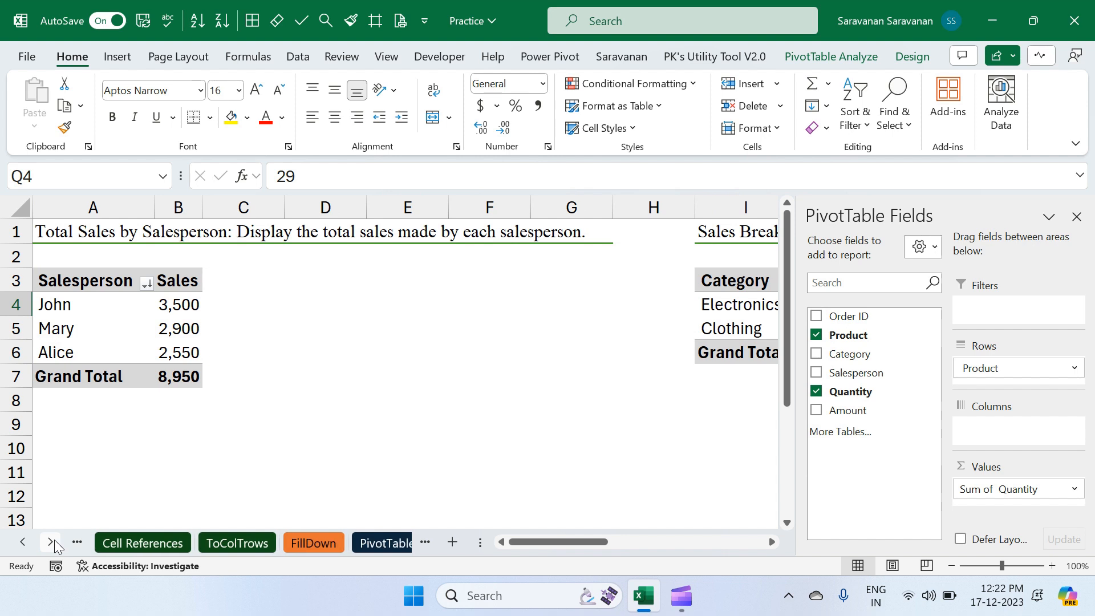
pyautogui.click(365, 542)
pyautogui.scroll(-2, 366, 359)
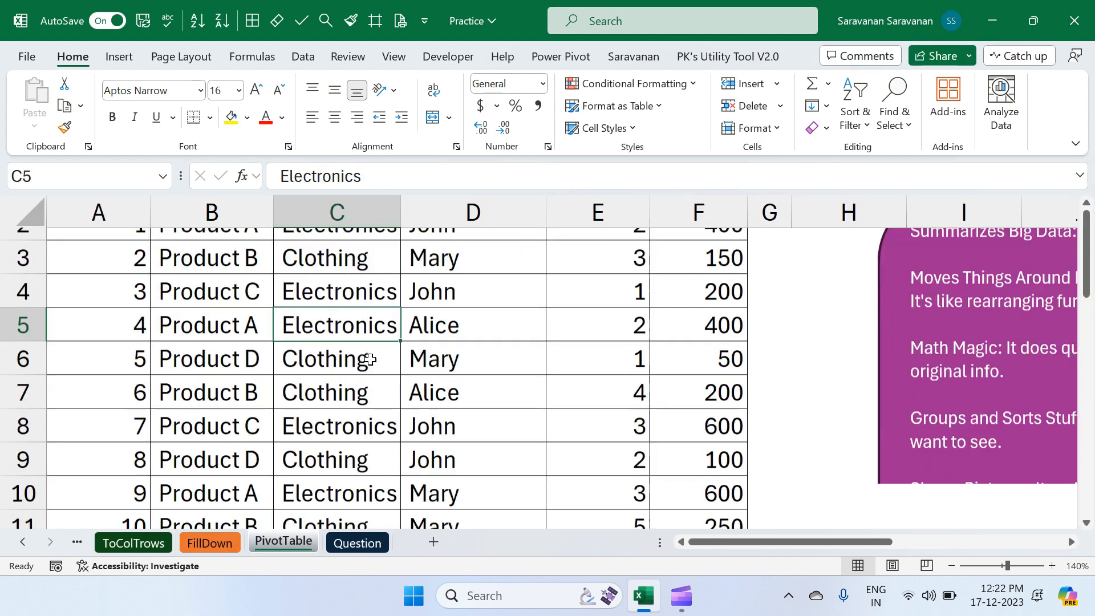
pyautogui.click(216, 381)
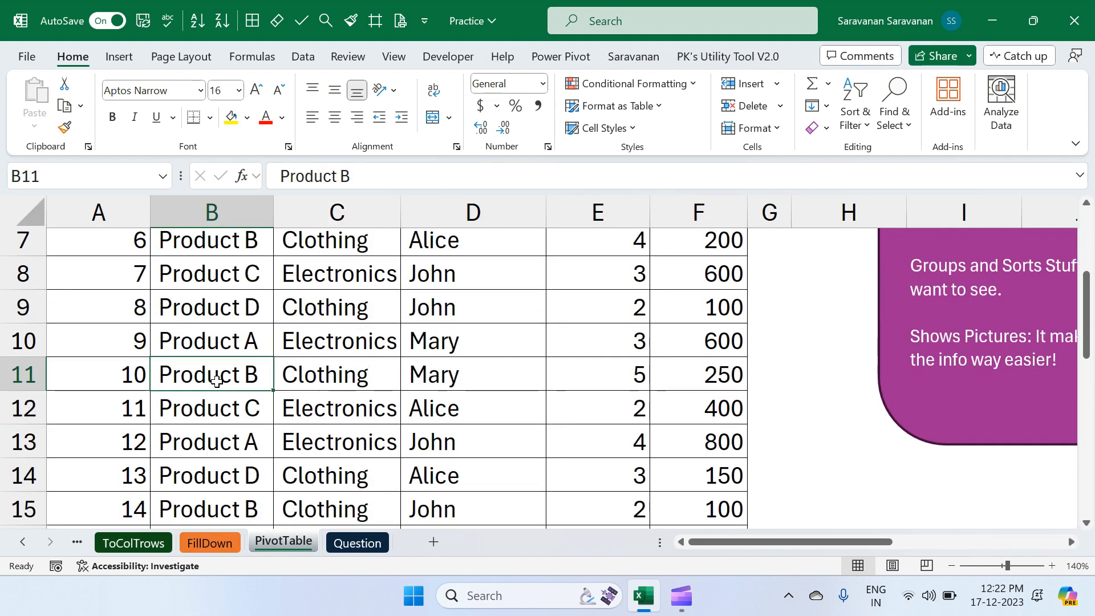
pyautogui.hotkey('ctrl', 'Down')
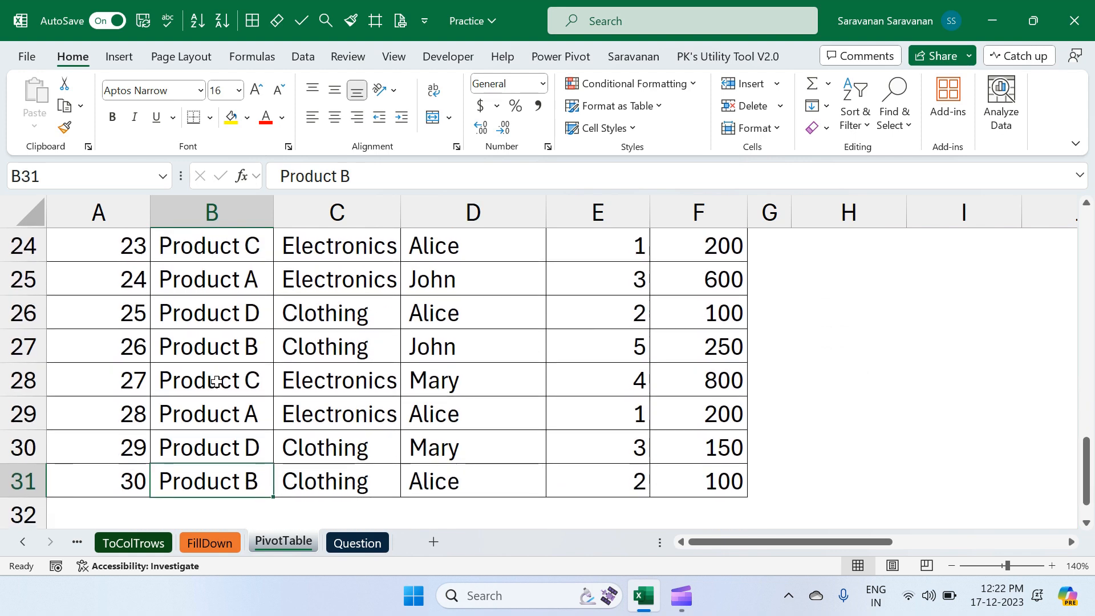
# - Fill the last source record in row 31, columns A to F, down through row 35
pyautogui.press('Left')
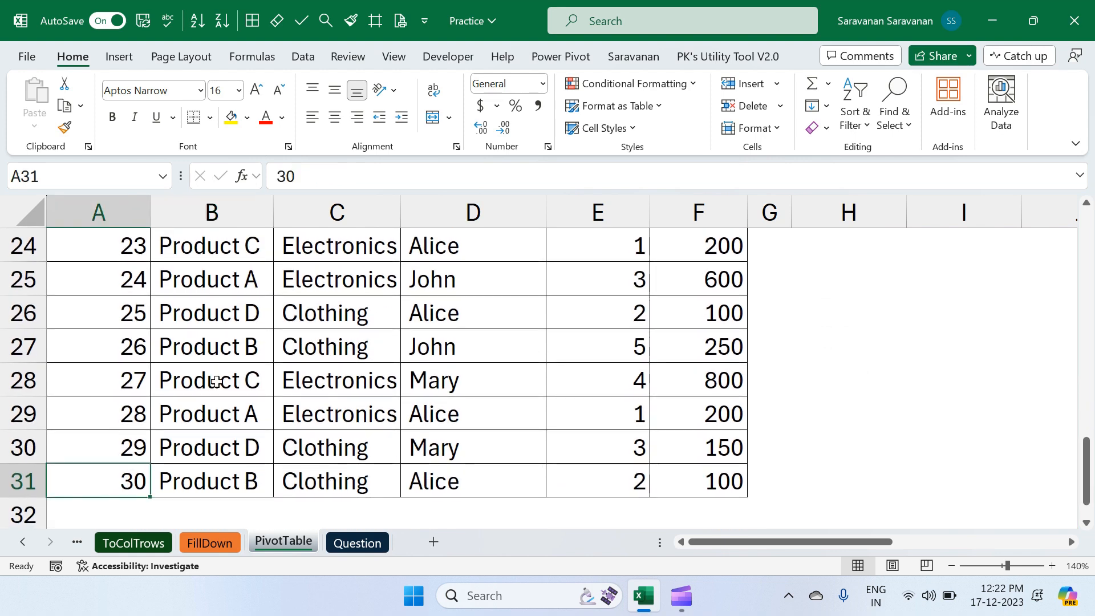
pyautogui.hotkey('shift', 'Right')
pyautogui.hotkey('shift', 'Right')
pyautogui.hotkey('shift', 'Right')
pyautogui.hotkey('shift', 'Right')
pyautogui.hotkey('shift', 'Right')
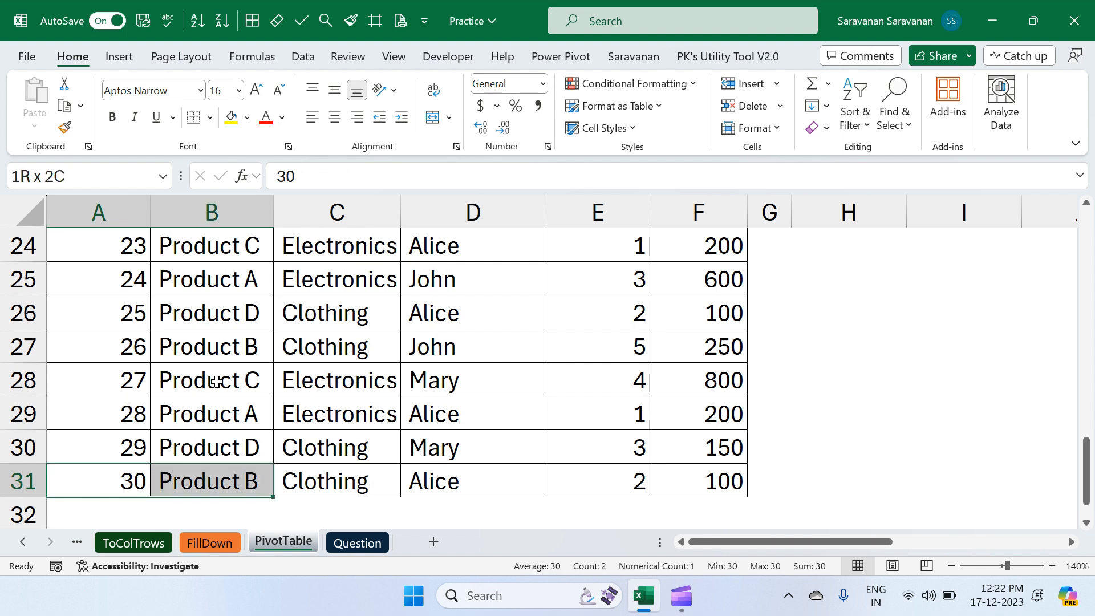
pyautogui.hotkey('shift', 'Down')
pyautogui.hotkey('shift', 'Down')
pyautogui.hotkey('shift', 'Down')
pyautogui.hotkey('shift', 'Down')
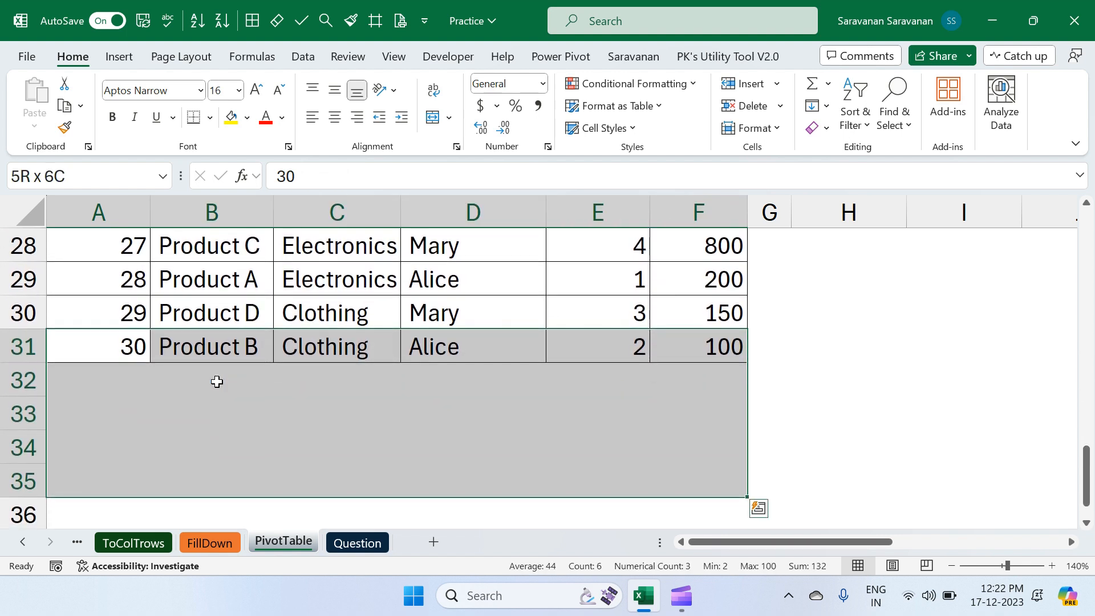
pyautogui.hotkey('ctrl', 'd')
pyautogui.press('Down')
pyautogui.press('Down')
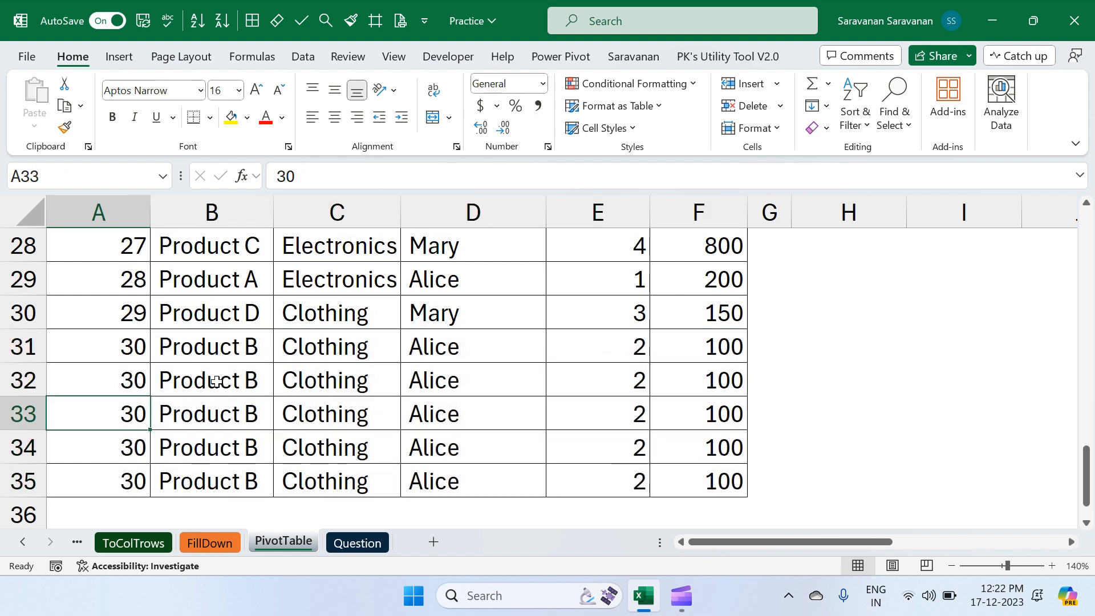
# - Change the products in B32 to B35 to Product C, Product D, Product A and Product B
pyautogui.click(216, 381)
pyautogui.write('Product C')
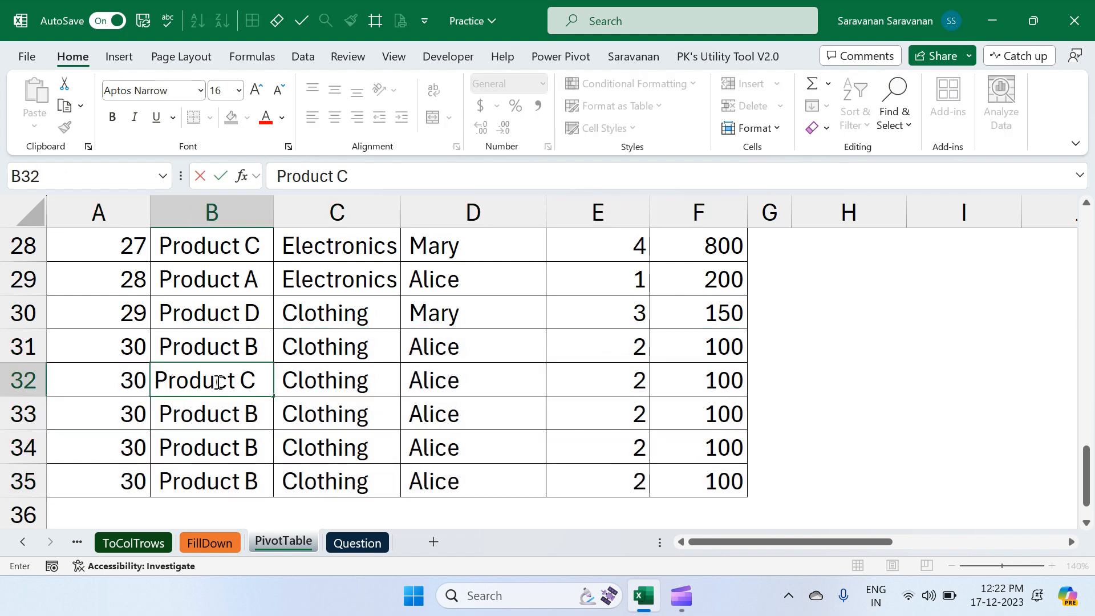
pyautogui.press('Return')
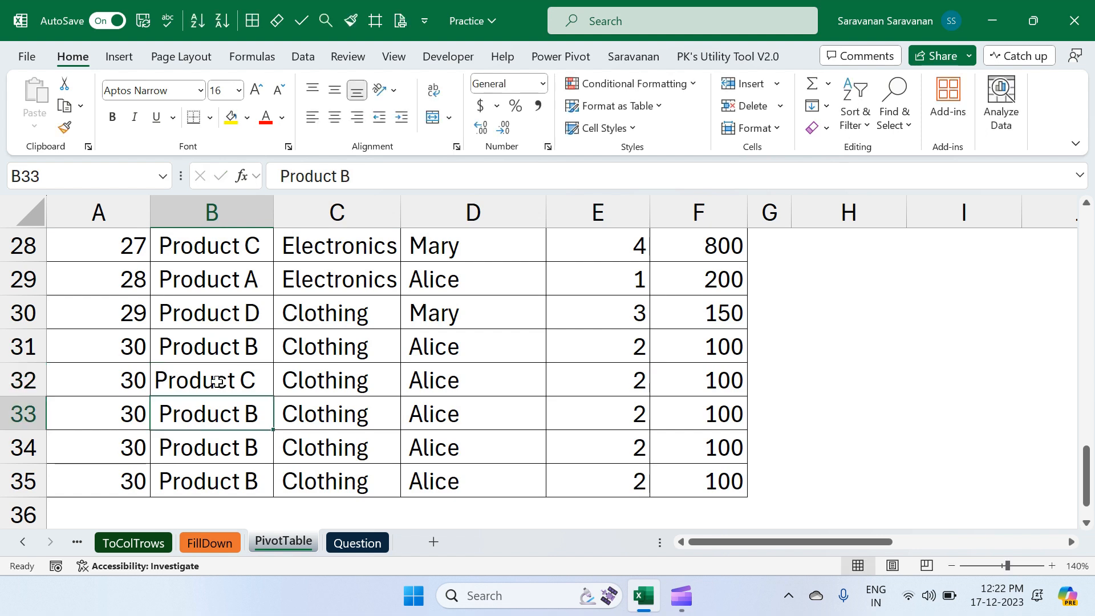
pyautogui.write('Product D')
pyautogui.press('Return')
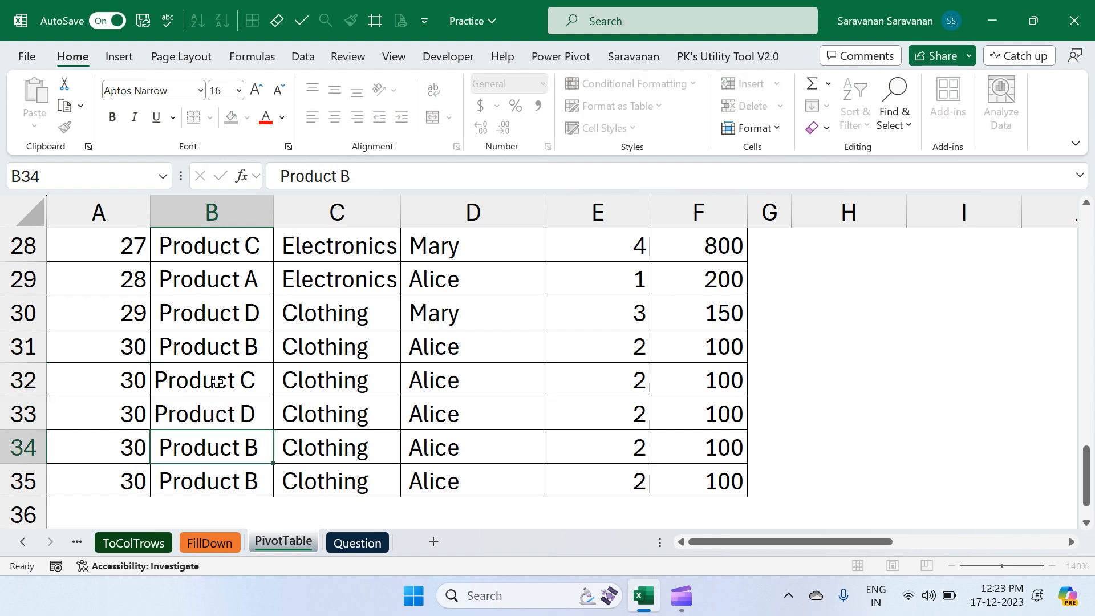
pyautogui.write('Product A')
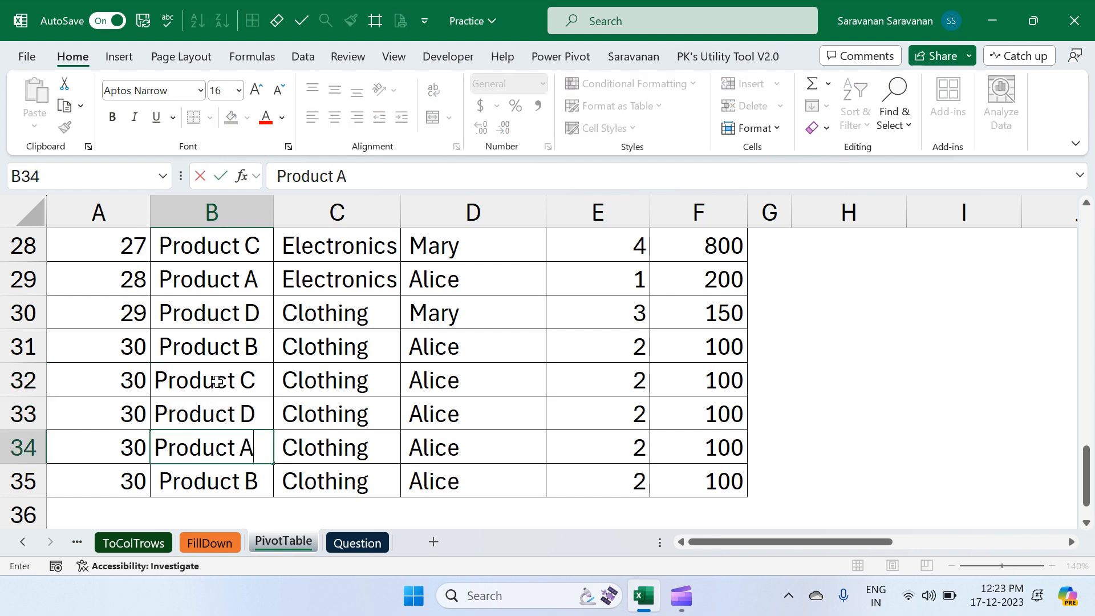
pyautogui.press('Return')
pyautogui.write('Product B')
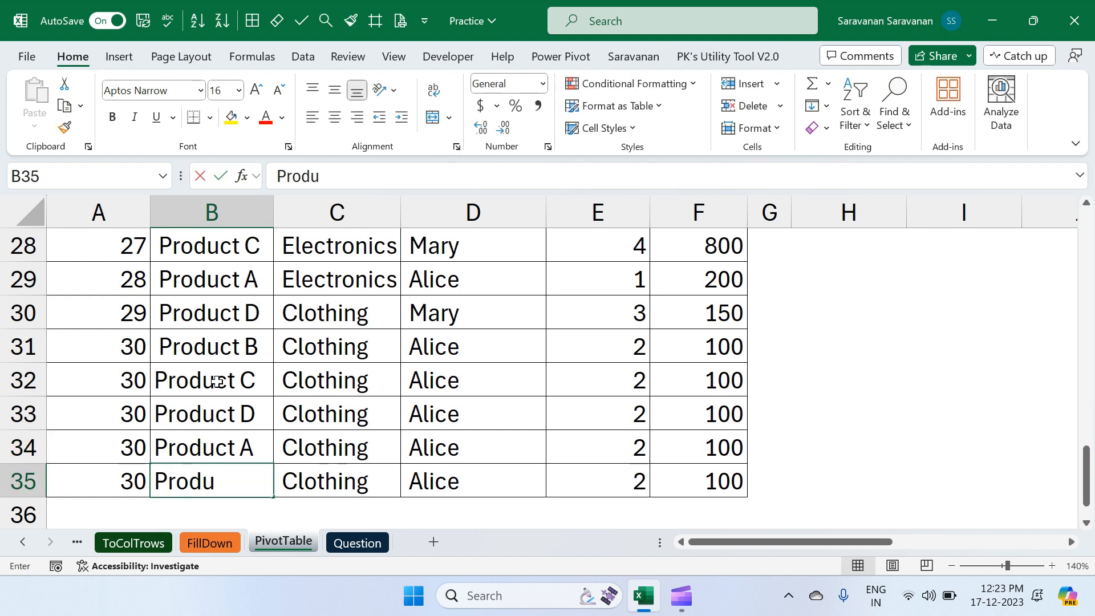
pyautogui.press('Return')
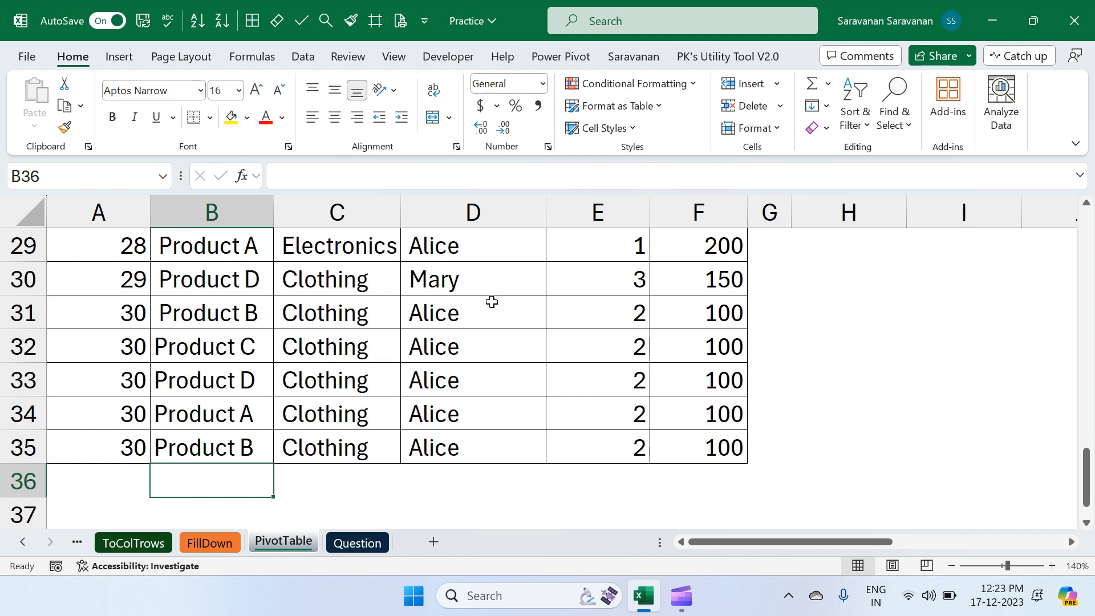
# - Replace the salesperson names in D32, D33 and D35 with other salespeople already used in the source data
pyautogui.click(474, 325)
pyautogui.press('Down')
pyautogui.write('Mary')
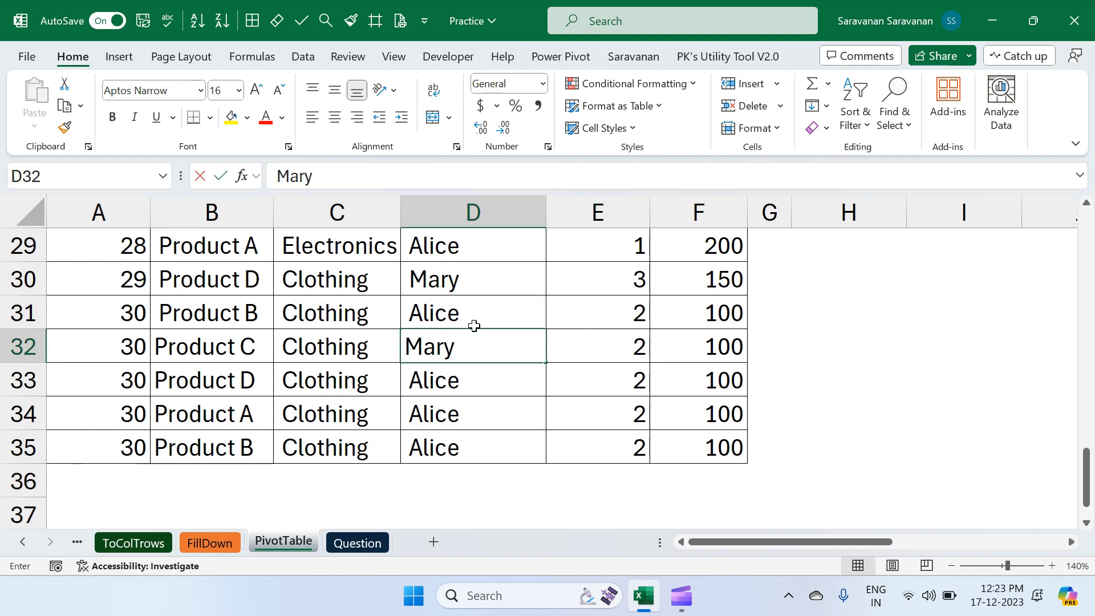
pyautogui.press('Return')
pyautogui.scroll(1, 474, 326)
pyautogui.scroll(3, 474, 325)
pyautogui.scroll(-4, 473, 326)
pyautogui.write('John')
pyautogui.press('Return')
pyautogui.press('Down')
pyautogui.write('Mary')
pyautogui.press('Return')
pyautogui.scroll(2, 474, 325)
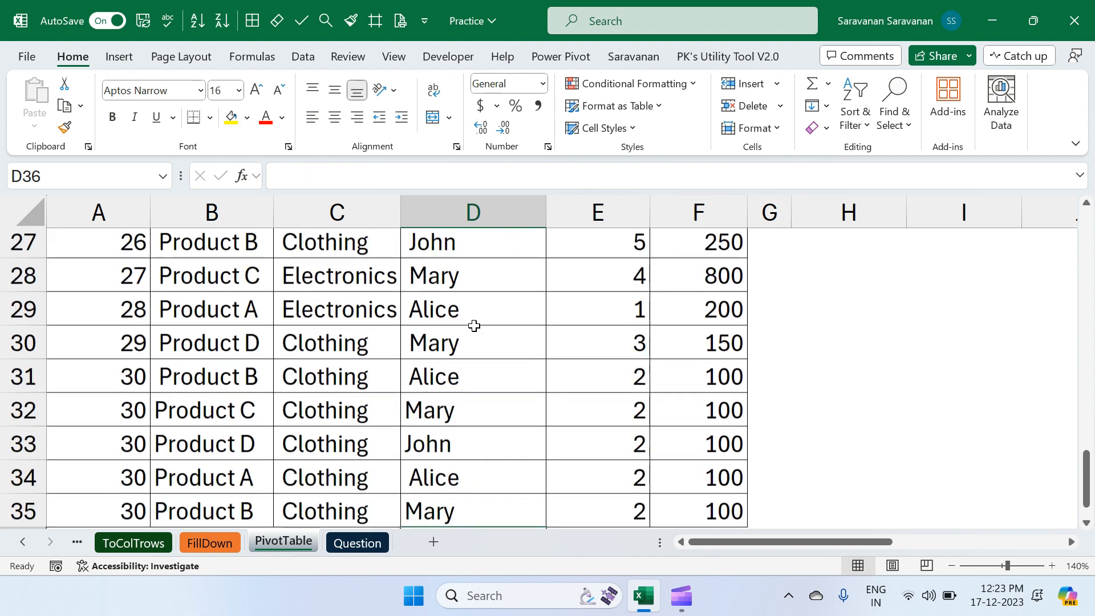
pyautogui.scroll(-1, 635, 422)
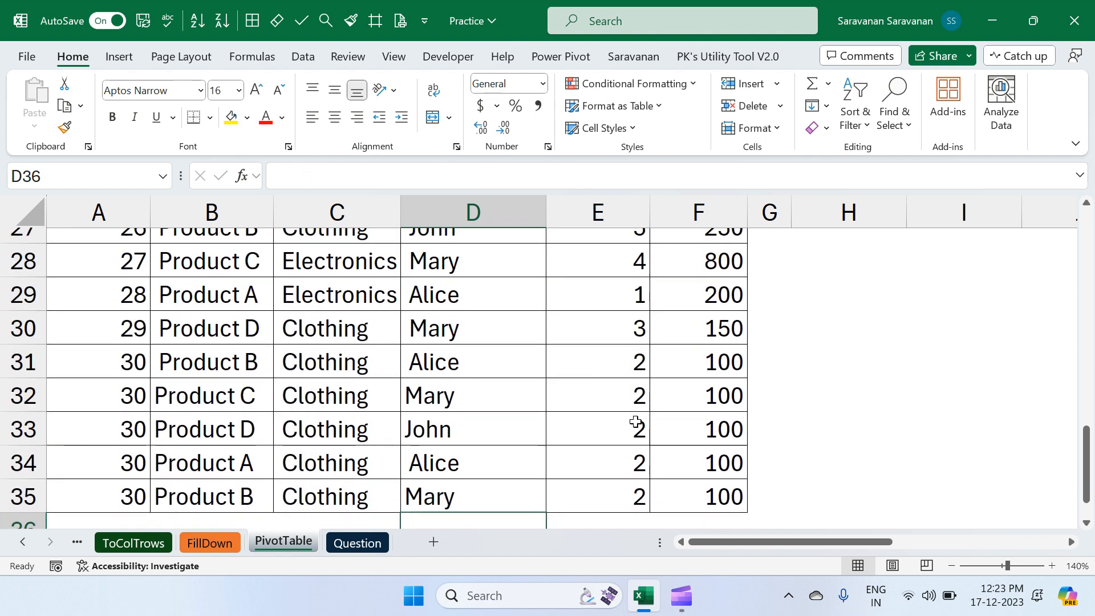
# - Set the quantities in E31, E33, E34 and E35 to 3, 1, 4 and 3
pyautogui.click(634, 358)
pyautogui.write('3')
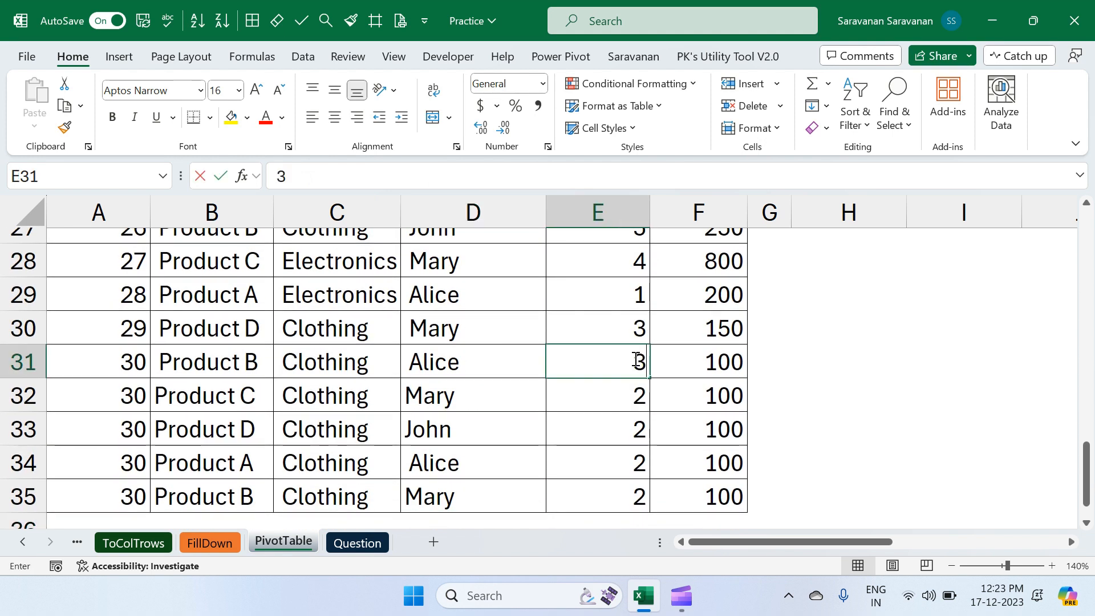
pyautogui.press('Return')
pyautogui.press('Return')
pyautogui.write('1')
pyautogui.press('Return')
pyautogui.write('4')
pyautogui.press('Return')
pyautogui.write('3')
pyautogui.press('Return')
# - Set the amounts in F31 to F35 to 600, 500, 300, 200 and 300
pyautogui.press('Up')
pyautogui.press('Up')
pyautogui.press('Up')
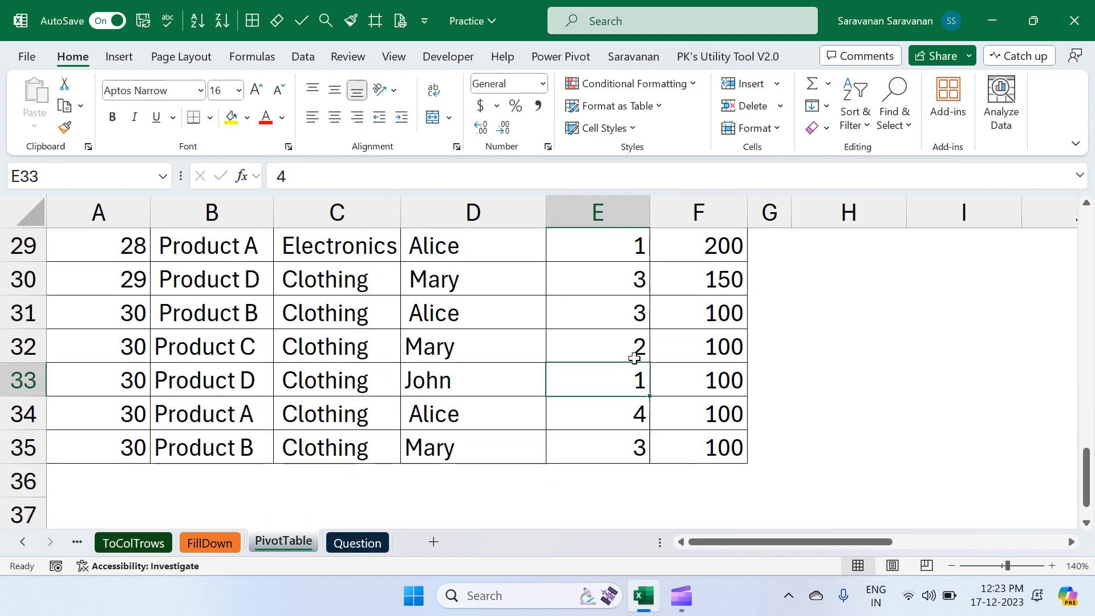
pyautogui.press('Right')
pyautogui.press('Up')
pyautogui.press('Up')
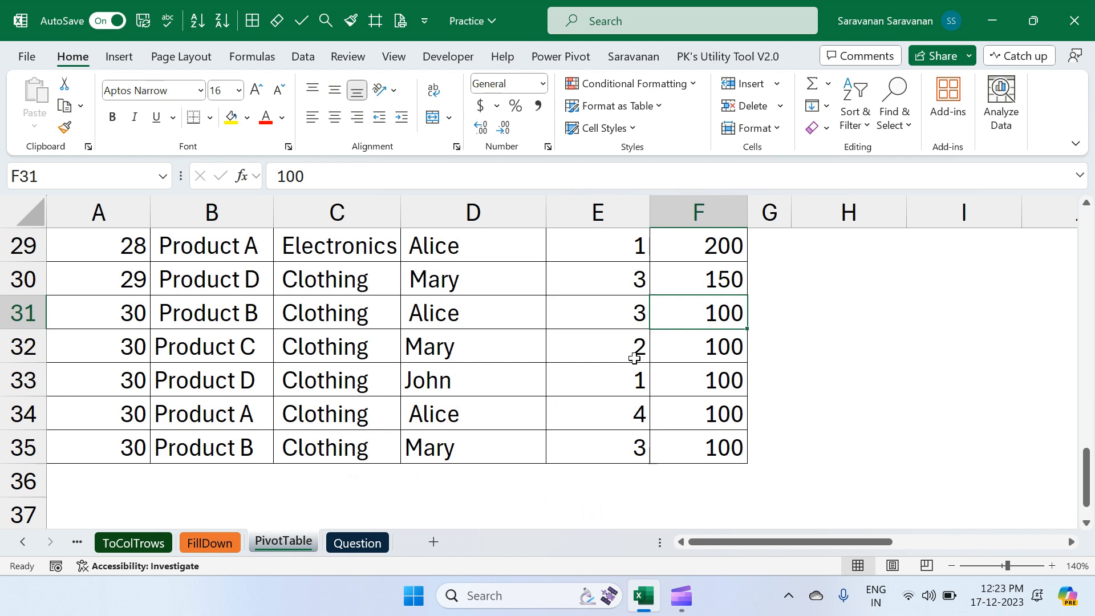
pyautogui.write('600')
pyautogui.press('Return')
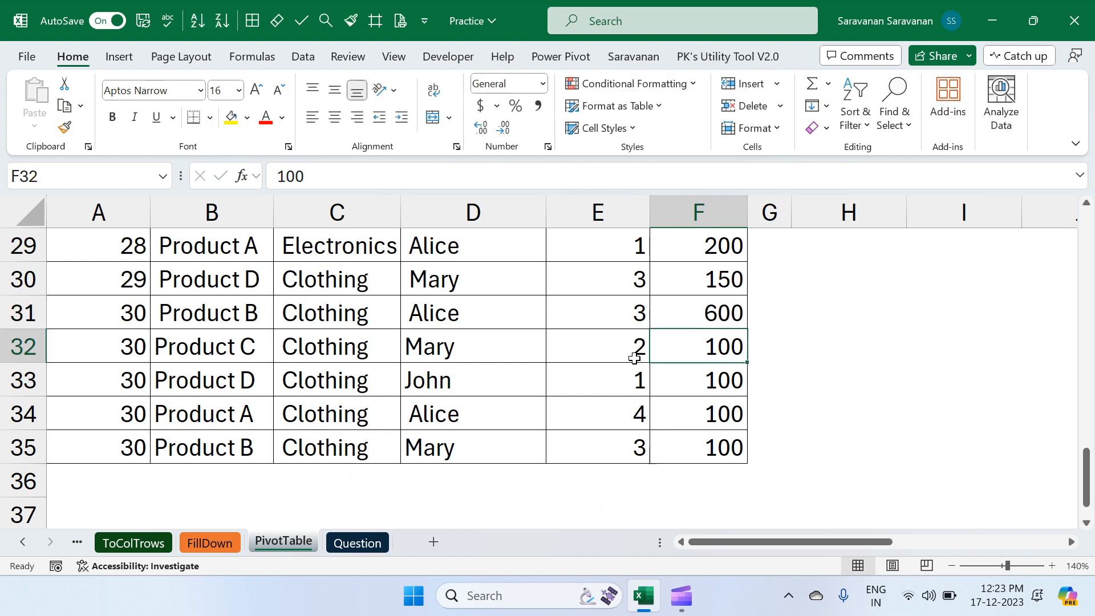
pyautogui.write('500')
pyautogui.press('Return')
pyautogui.write('300')
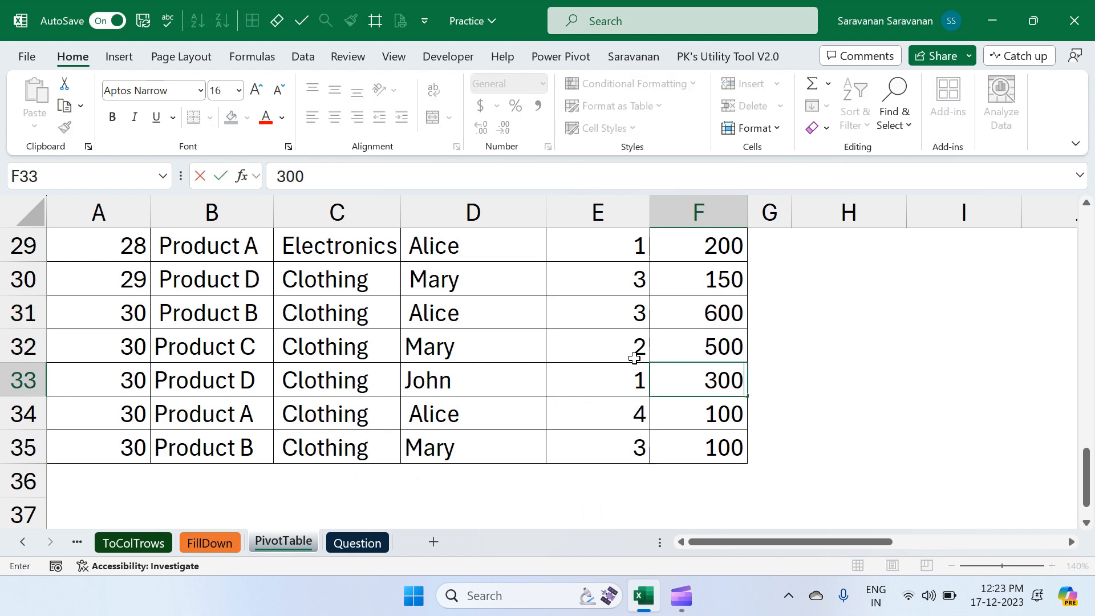
pyautogui.press('Return')
pyautogui.write('200')
pyautogui.write('300')
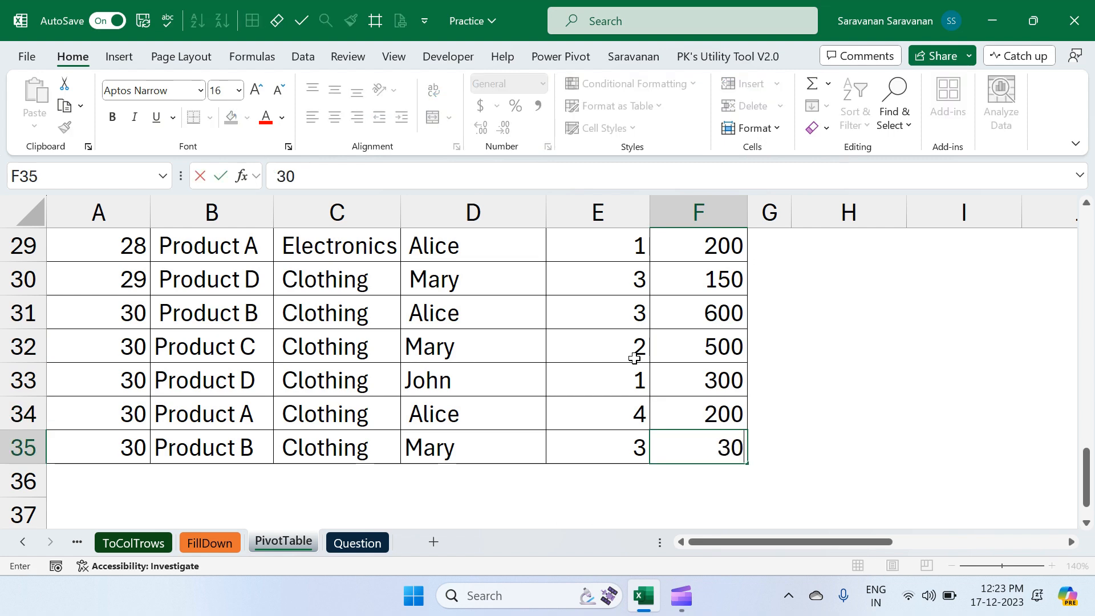
pyautogui.press('Up')
# - Review the source records from the header row, and select all Amount values in F2:F35 to check their sum
pyautogui.press('Up')
pyautogui.press('Up')
pyautogui.press('Up')
pyautogui.press('Up')
pyautogui.press('Up')
pyautogui.press('Up')
pyautogui.press('Up')
pyautogui.press('Up')
pyautogui.press('Up')
pyautogui.press('Up')
pyautogui.press('Up')
pyautogui.press('Up')
pyautogui.press('Up')
pyautogui.press('Up')
pyautogui.press('Up')
pyautogui.press('Up')
pyautogui.press('Up')
pyautogui.press('Up')
pyautogui.press('Up')
pyautogui.press('Up')
pyautogui.press('Up')
pyautogui.press('Up')
pyautogui.press('Up')
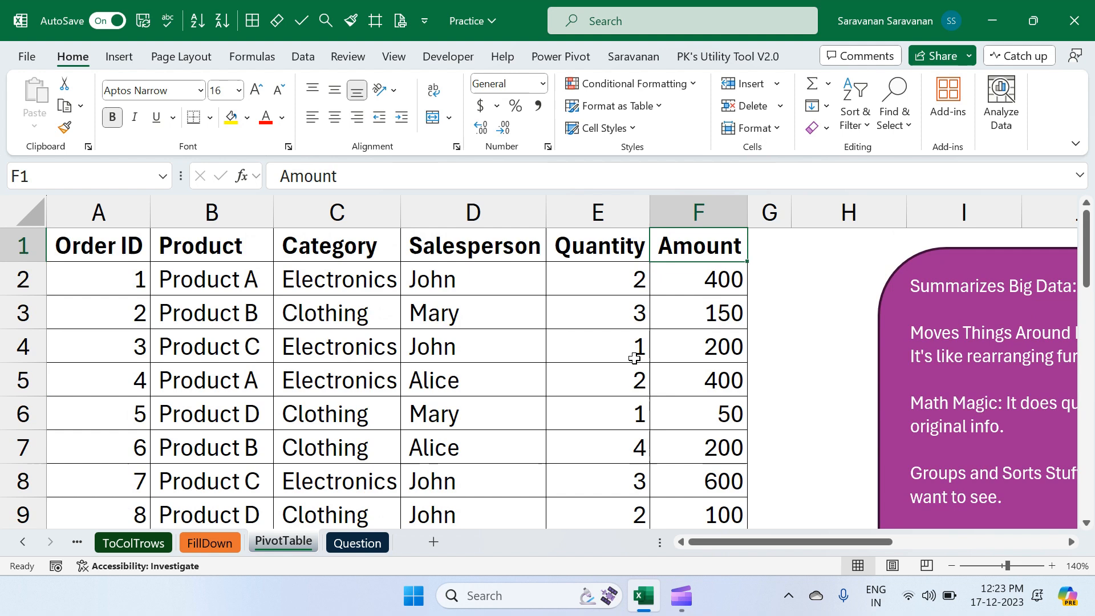
pyautogui.scroll(-3, 634, 358)
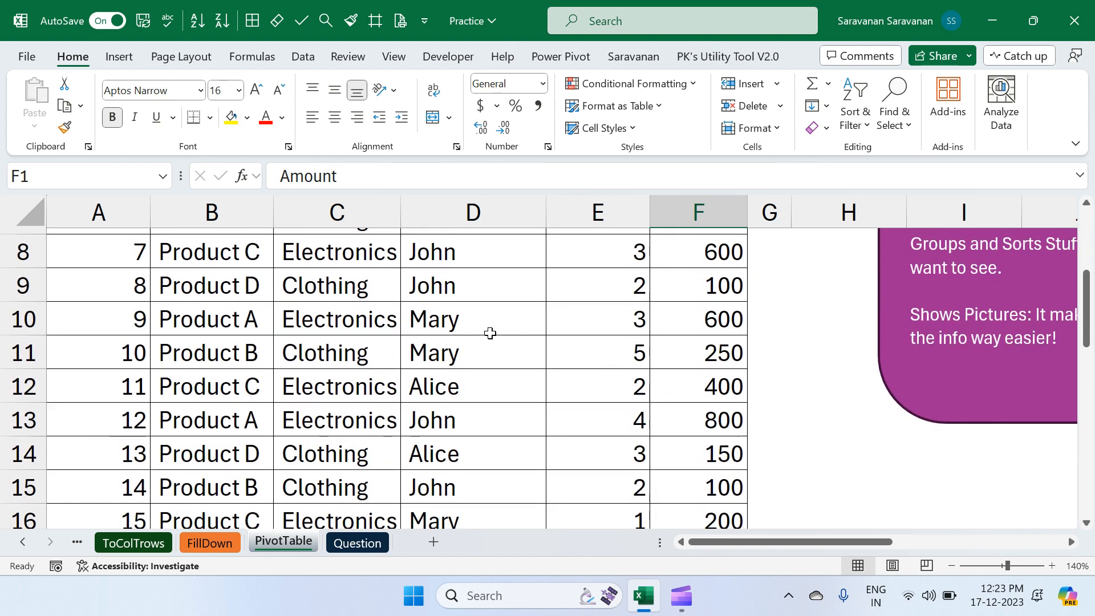
pyautogui.click(356, 542)
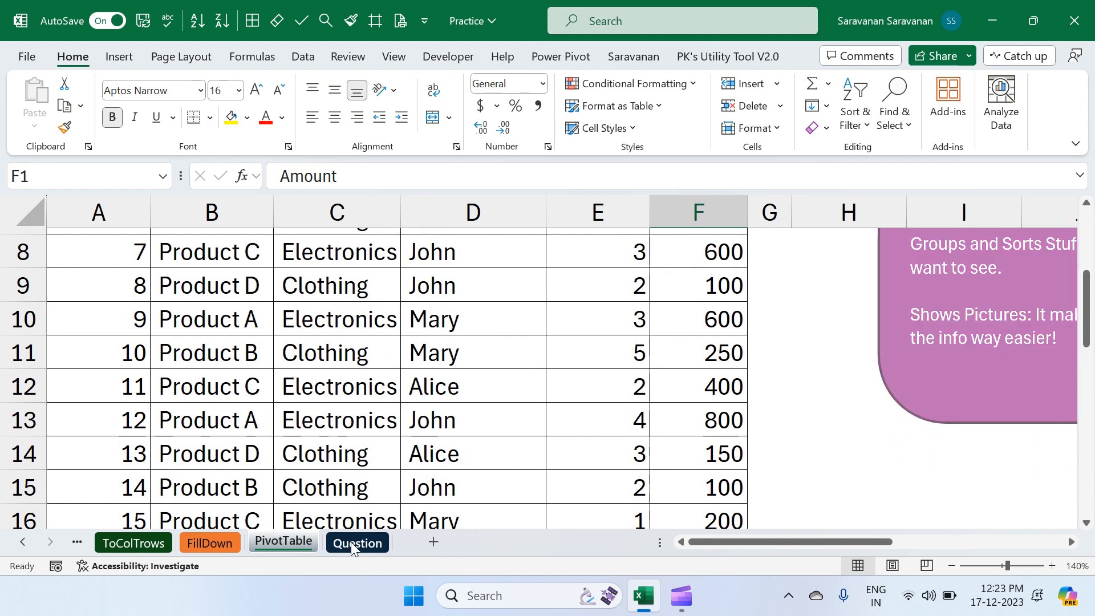
pyautogui.click(294, 545)
pyautogui.scroll(3, 684, 356)
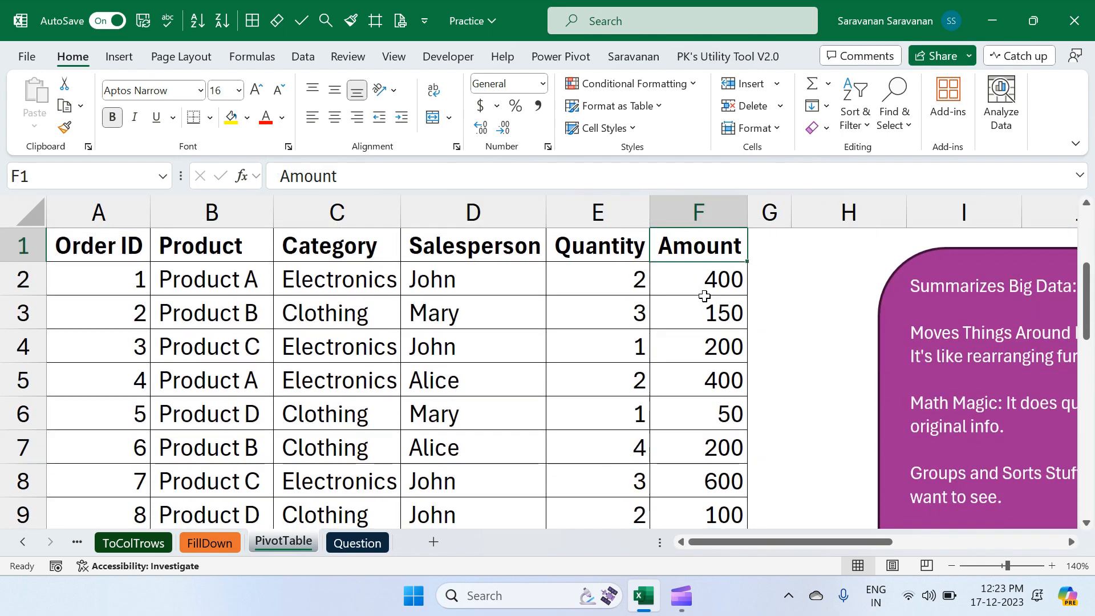
pyautogui.click(705, 292)
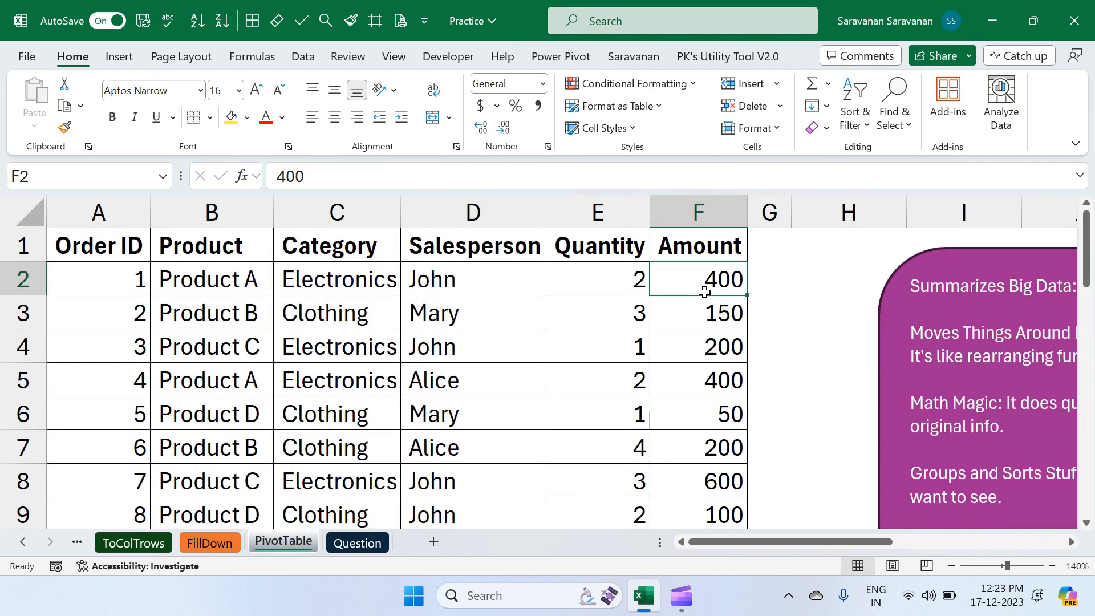
pyautogui.hotkey('ctrl', 'shift', 'Down')
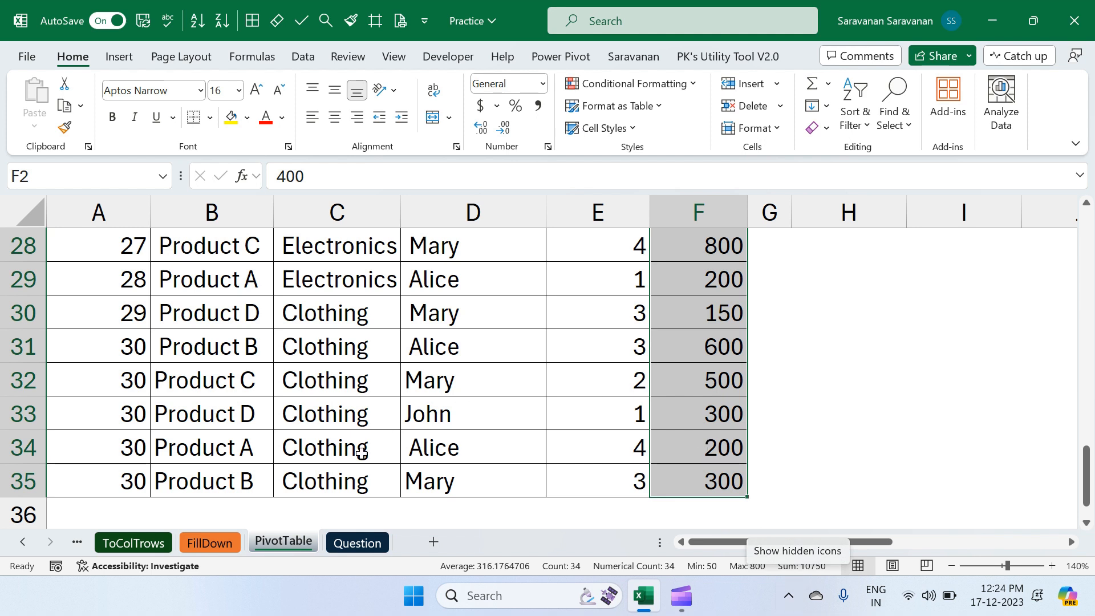
# - Refresh the salesperson PivotTable on the Question sheet and compare its grand total with the sum of the source Amount column
pyautogui.click(342, 548)
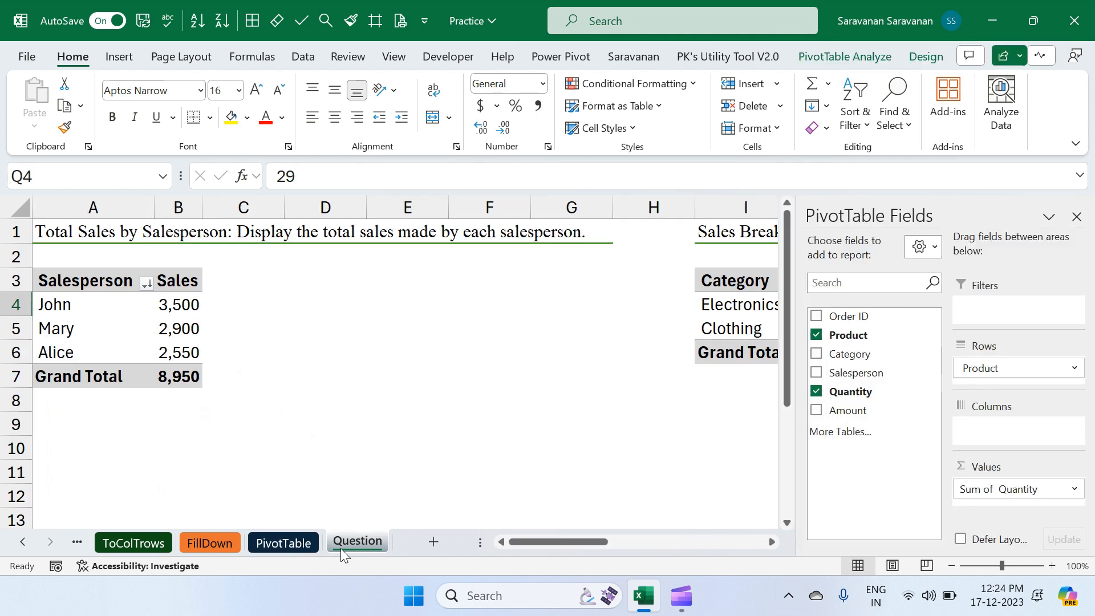
pyautogui.click(169, 371)
pyautogui.click(97, 335)
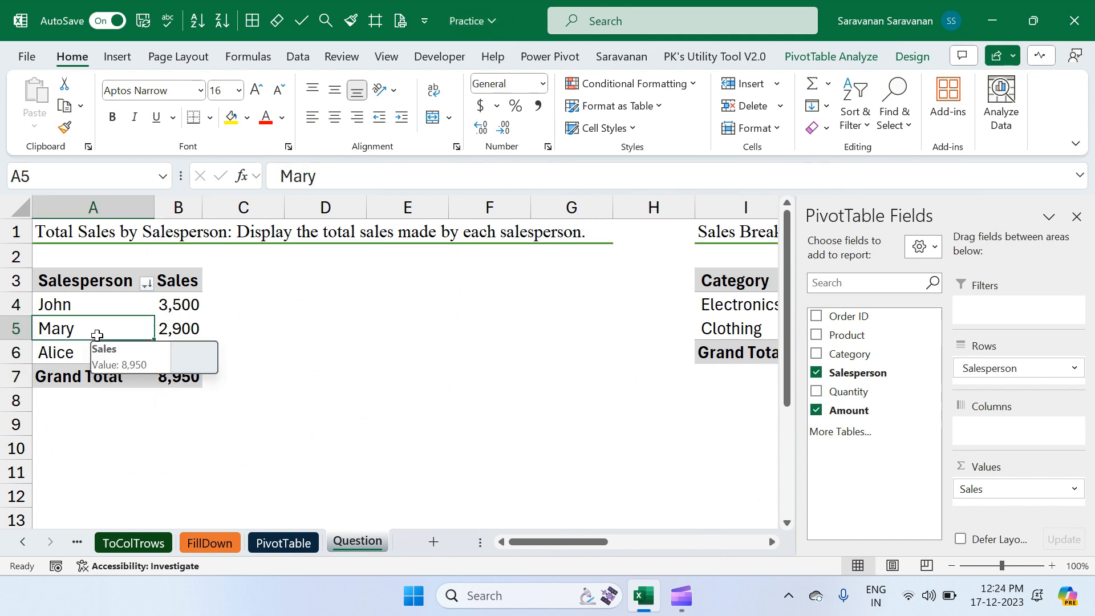
pyautogui.rightClick(99, 339)
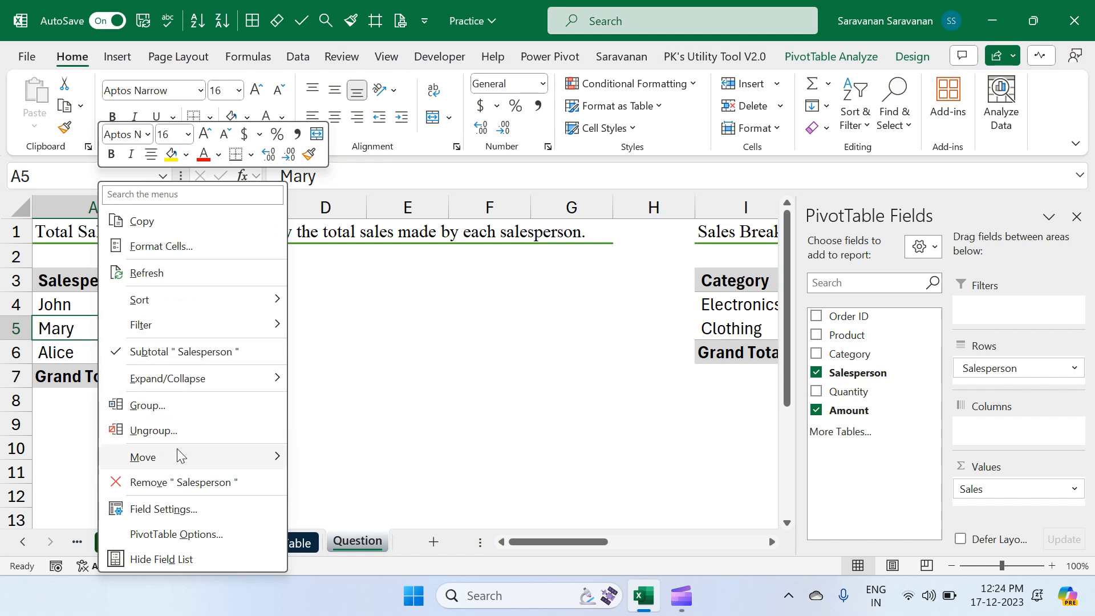
pyautogui.click(147, 273)
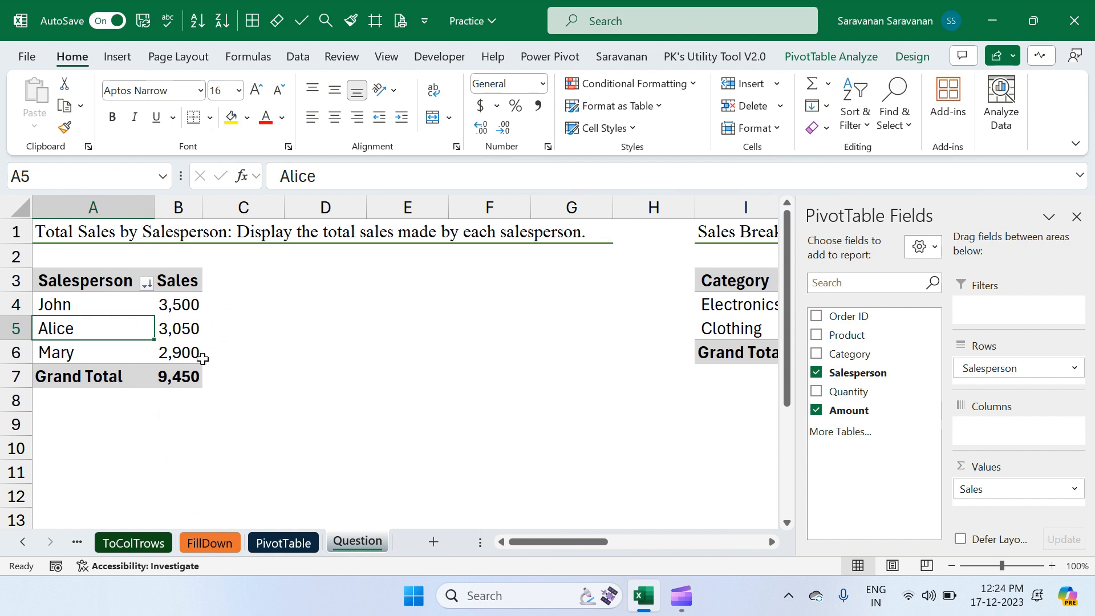
pyautogui.click(278, 546)
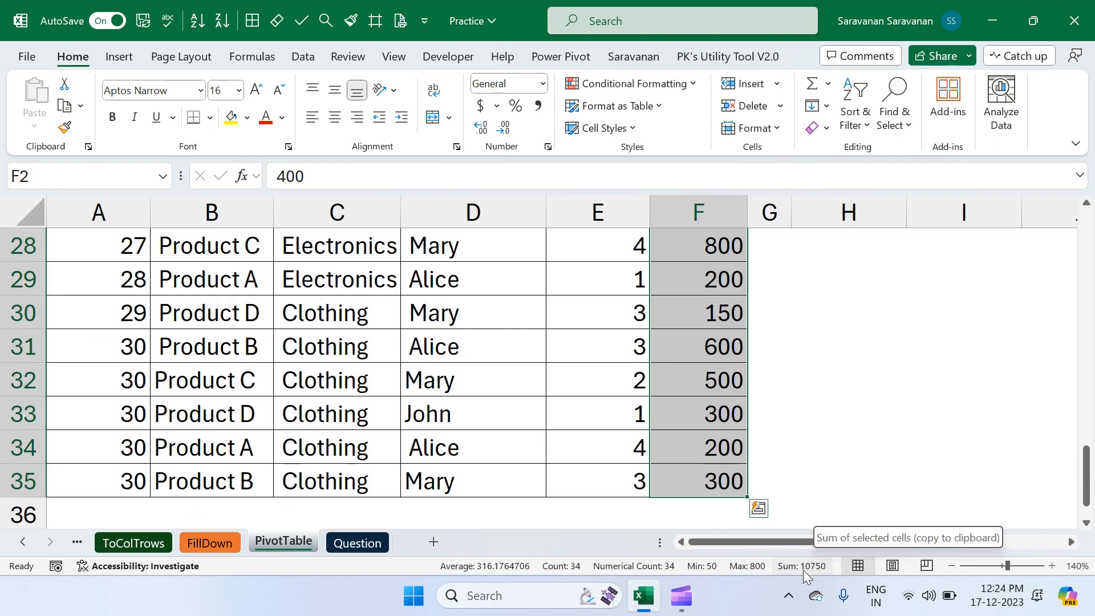
pyautogui.click(350, 544)
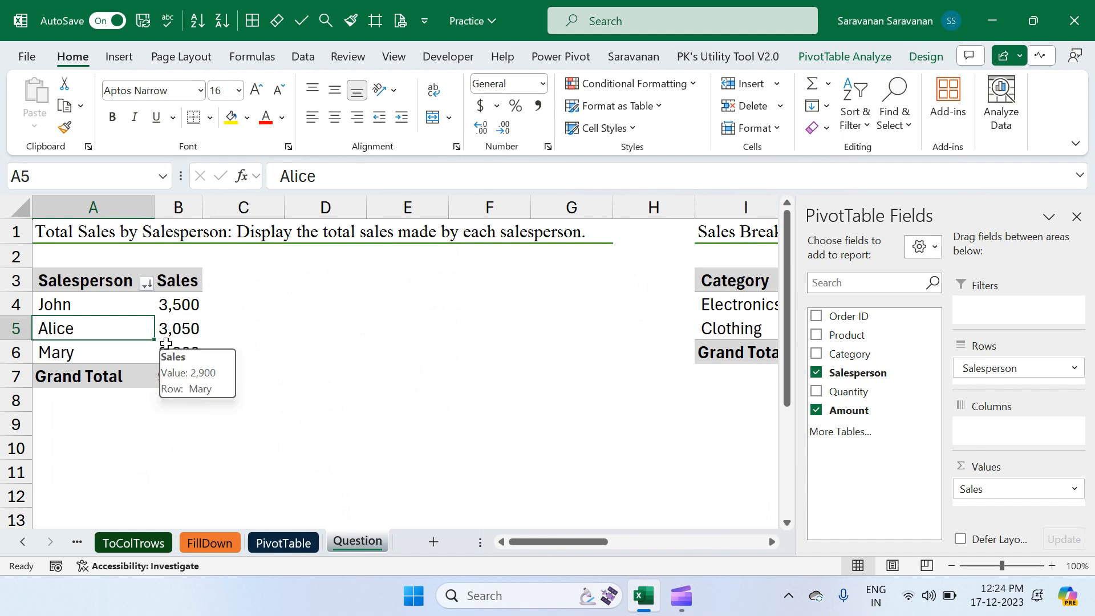
# - Open the data source settings of the salesperson PivotTable and compare its source range with the rows of source records
pyautogui.click(839, 53)
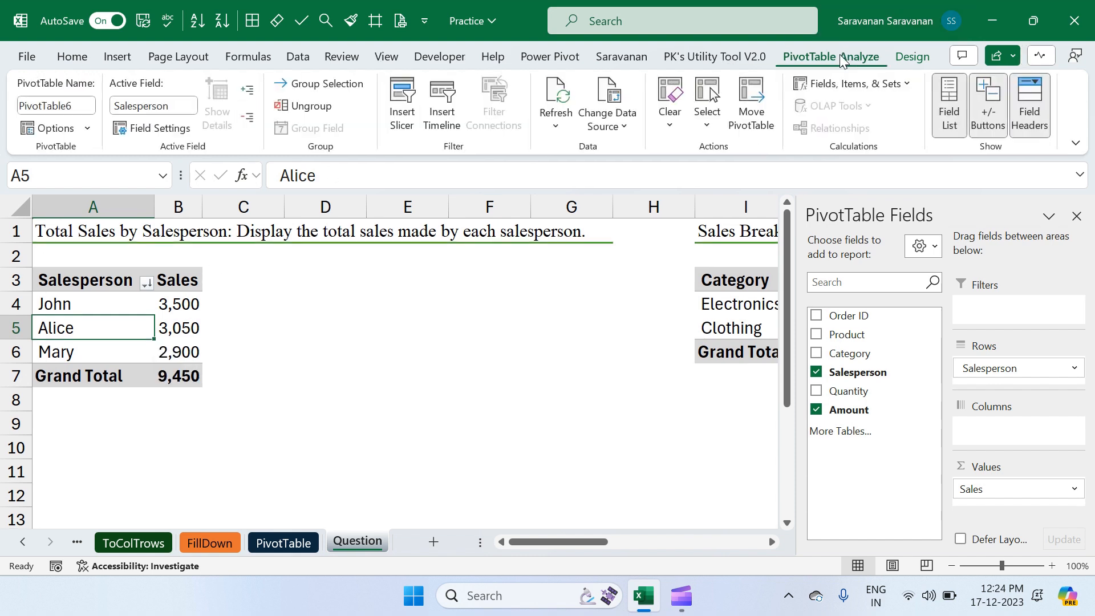
pyautogui.click(627, 128)
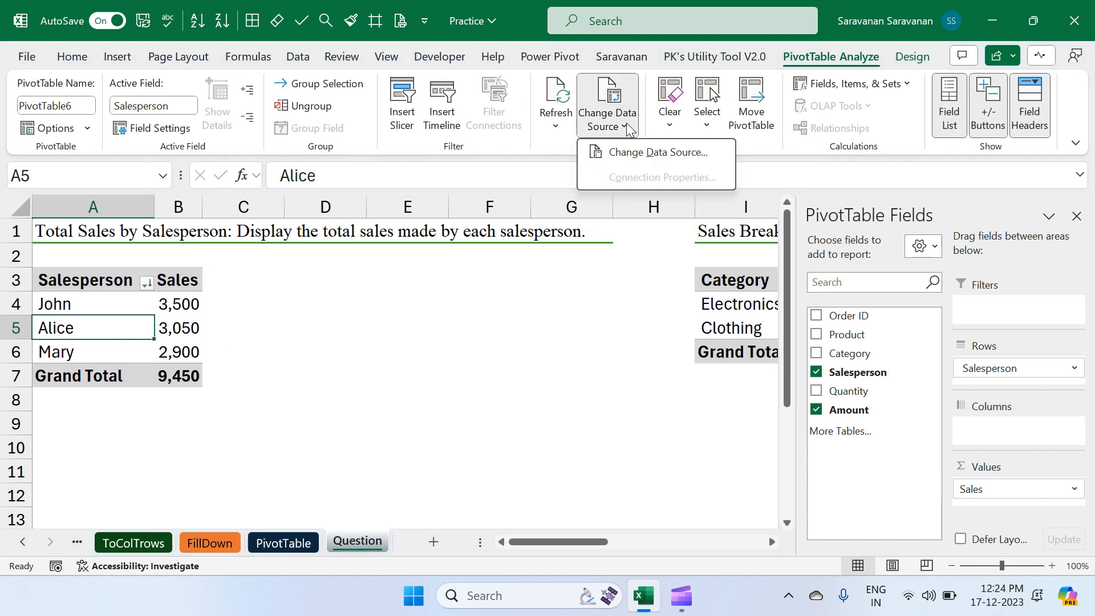
pyautogui.click(621, 153)
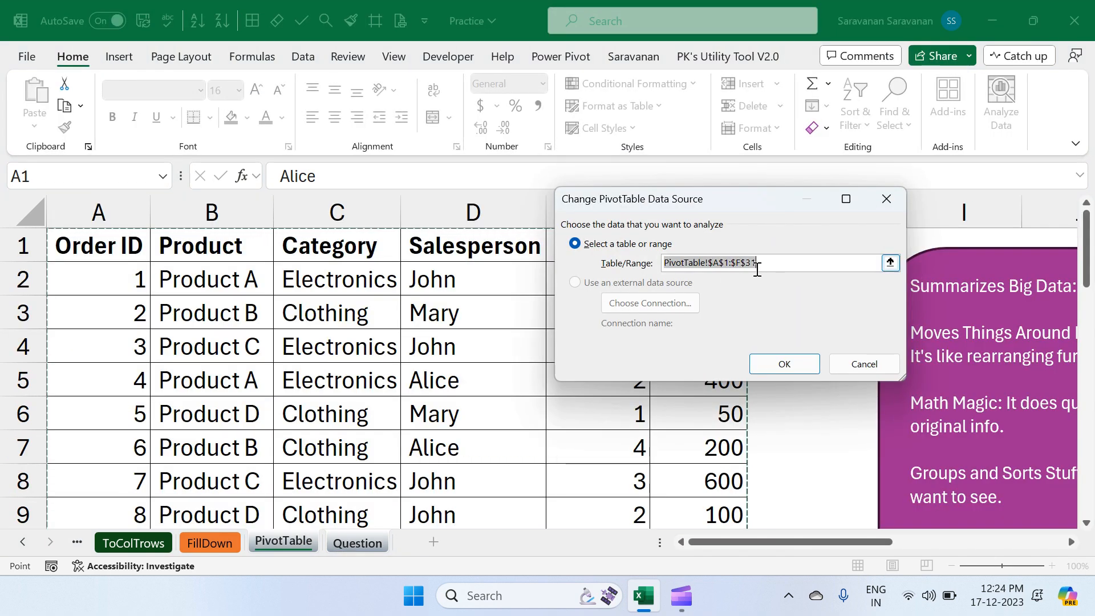
pyautogui.scroll(-12, 466, 416)
pyautogui.scroll(12, 467, 416)
pyautogui.scroll(-3, 467, 417)
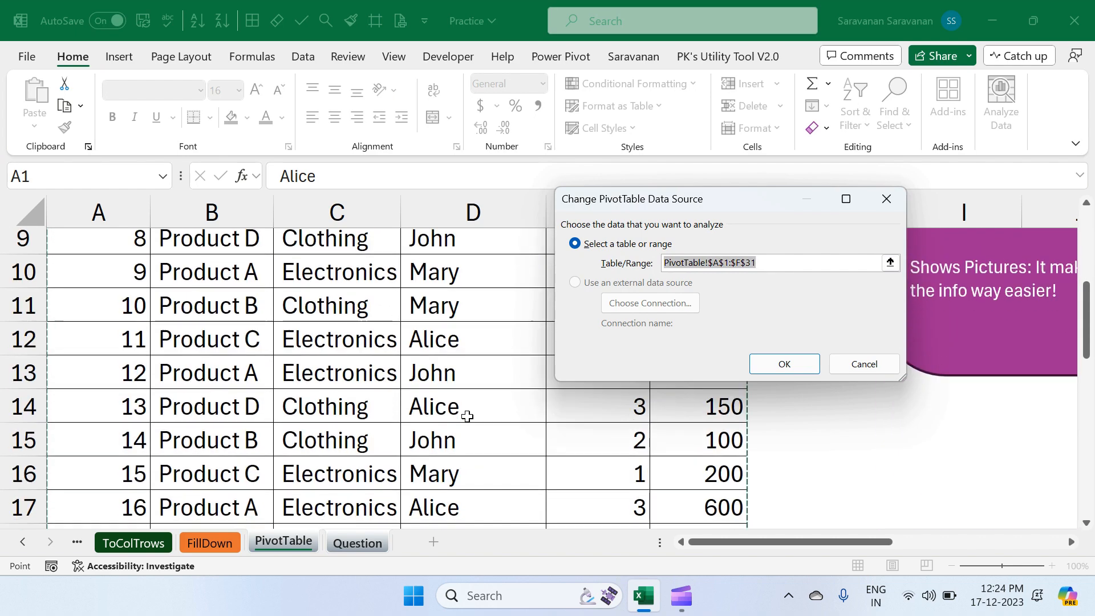
pyautogui.scroll(-8, 467, 417)
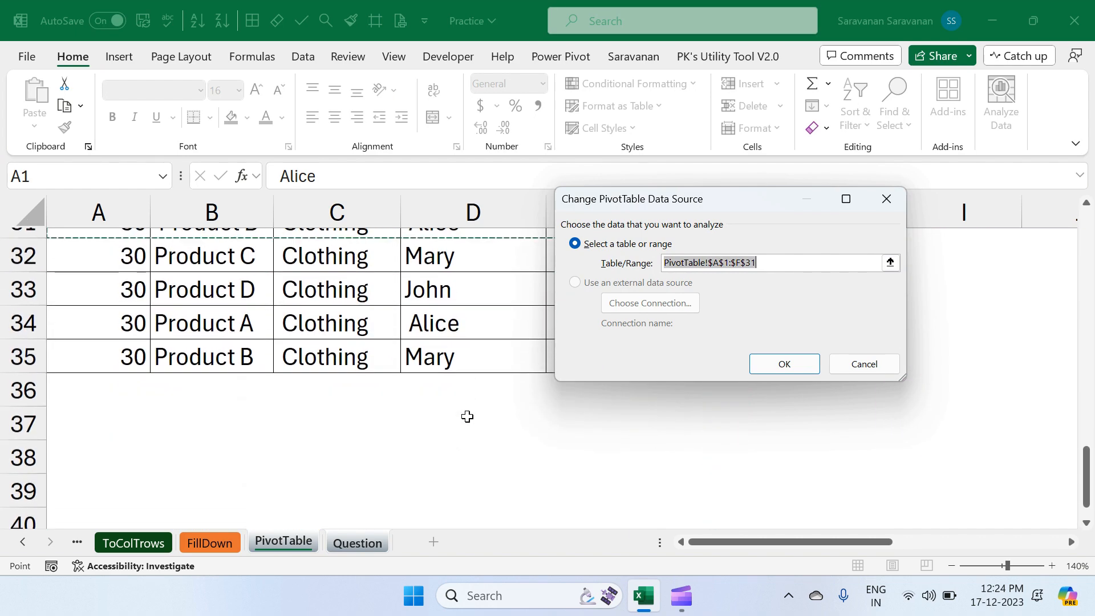
pyautogui.scroll(10, 467, 417)
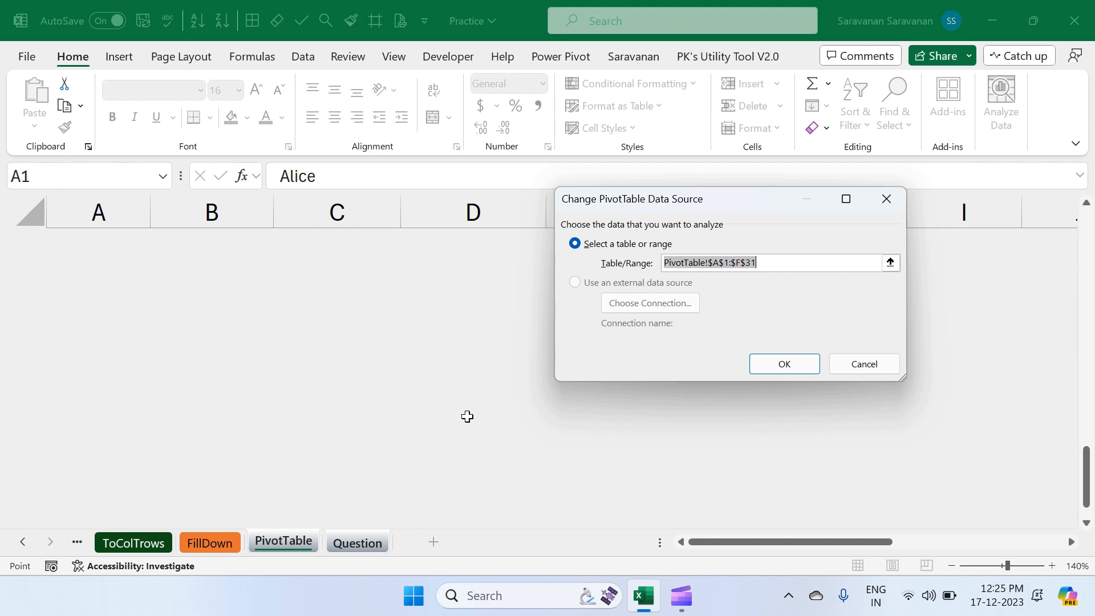
pyautogui.scroll(-1, 467, 417)
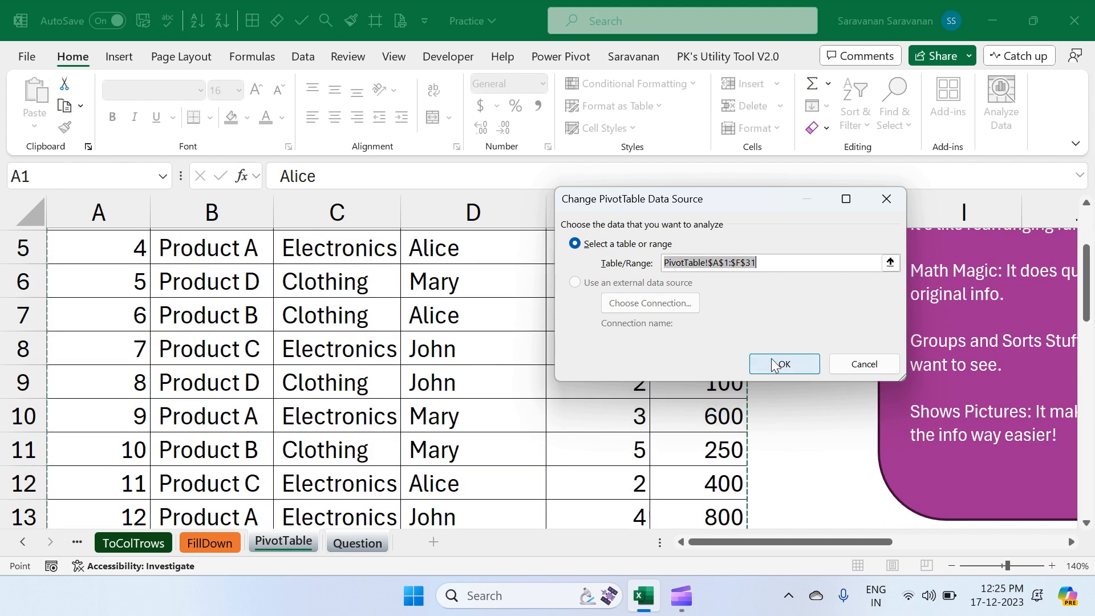
# - Try to change the salesperson PivotTable's source range to PivotTable!$A$6:$F$35
pyautogui.click(890, 262)
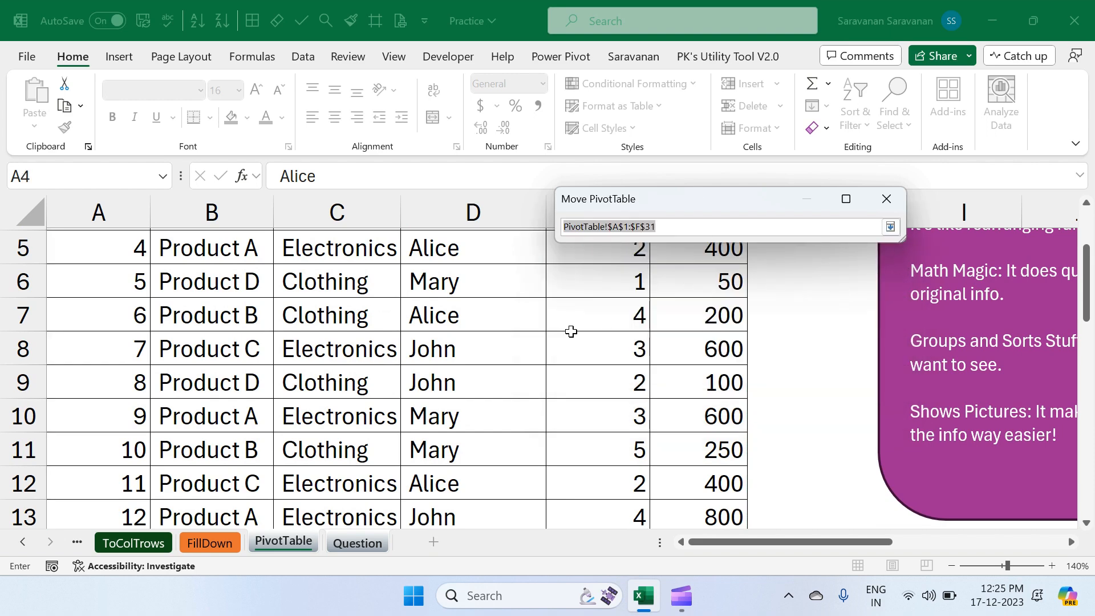
pyautogui.scroll(1, 570, 330)
pyautogui.click(138, 404)
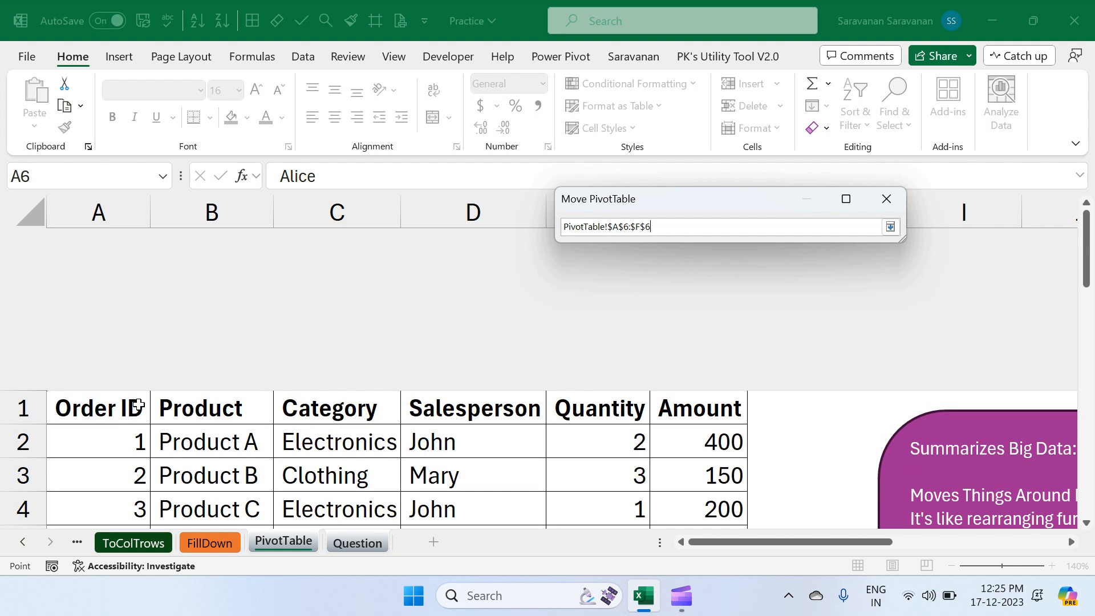
pyautogui.hotkey('ctrl', 'shift', 'Down')
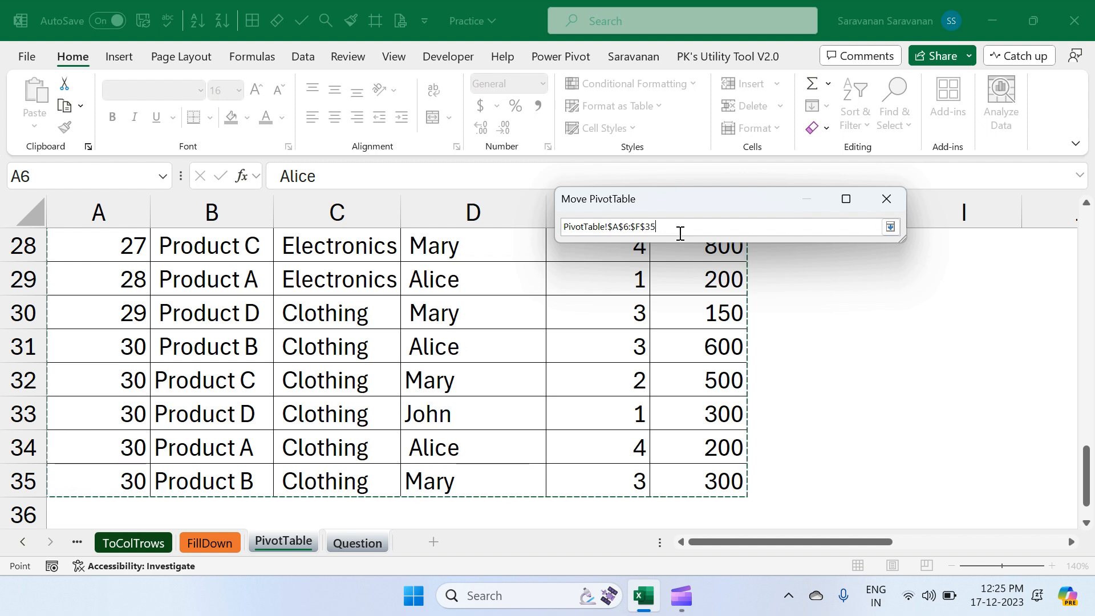
pyautogui.click(890, 228)
pyautogui.click(783, 362)
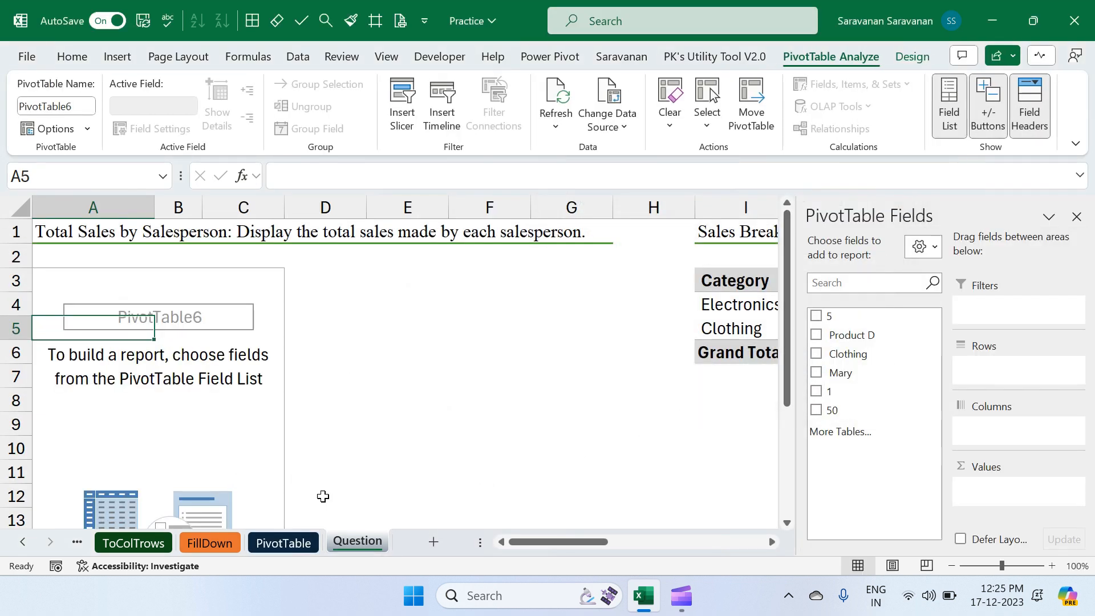
# - Check the salesperson report area and the source records, and undo the last data source change on the Question sheet
pyautogui.scroll(-4, 294, 551)
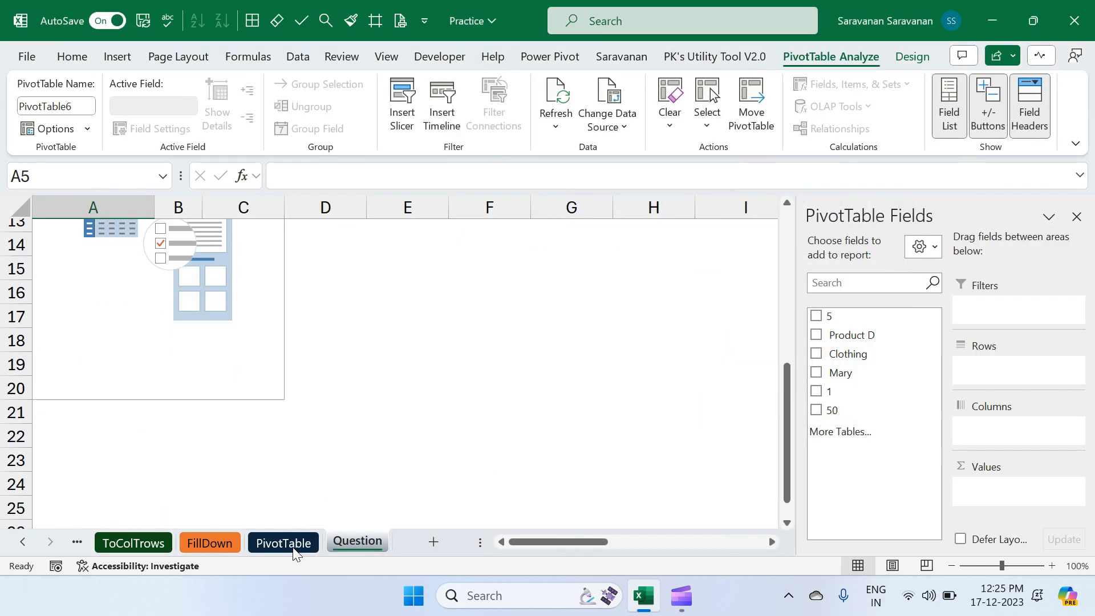
pyautogui.scroll(3, 325, 510)
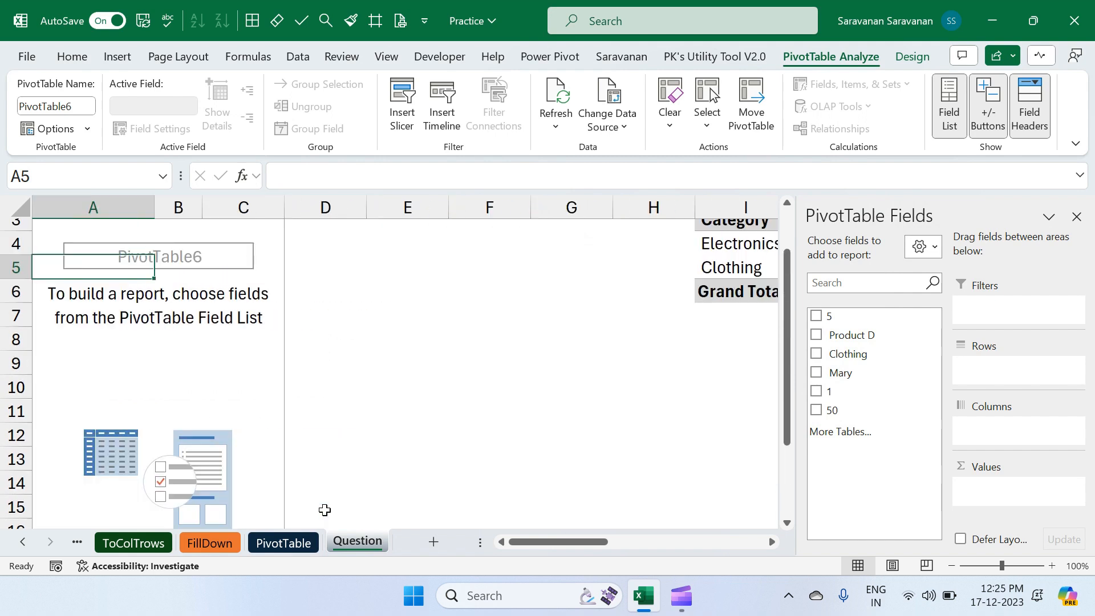
pyautogui.click(294, 542)
pyautogui.scroll(2, 492, 380)
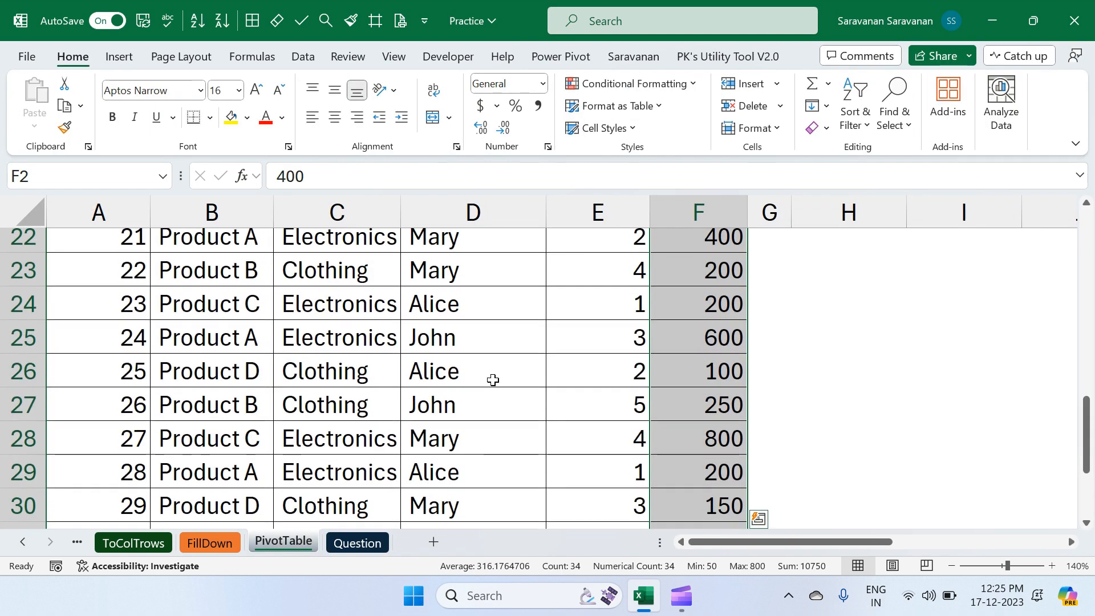
pyautogui.click(375, 550)
pyautogui.click(392, 424)
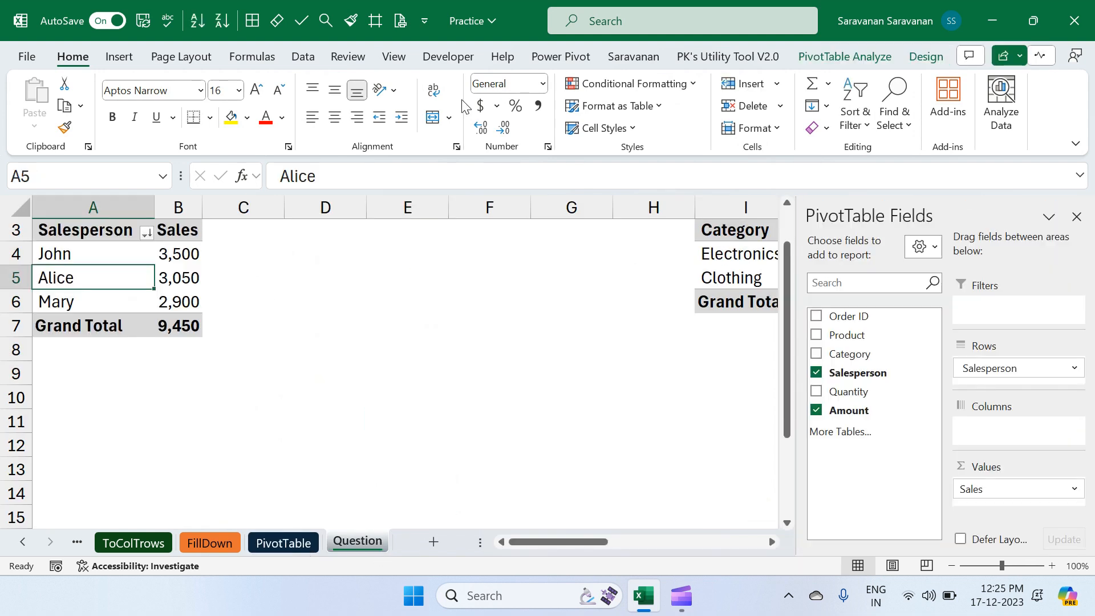
# - Change the salesperson PivotTable's data source to the range PivotTable!$A$1:$F$35
pyautogui.click(833, 58)
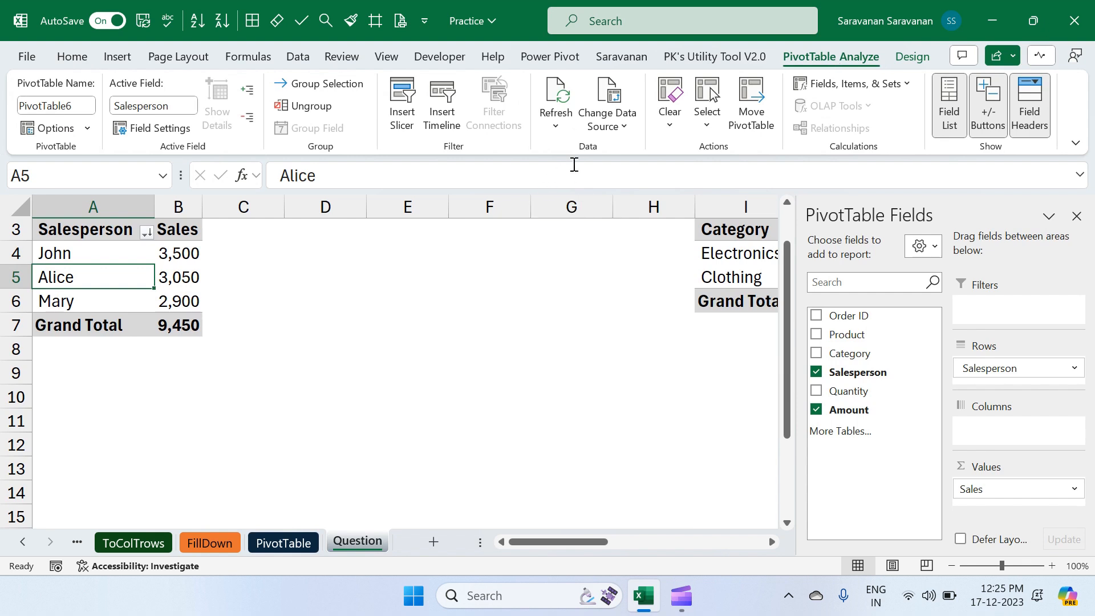
pyautogui.click(610, 127)
pyautogui.click(627, 151)
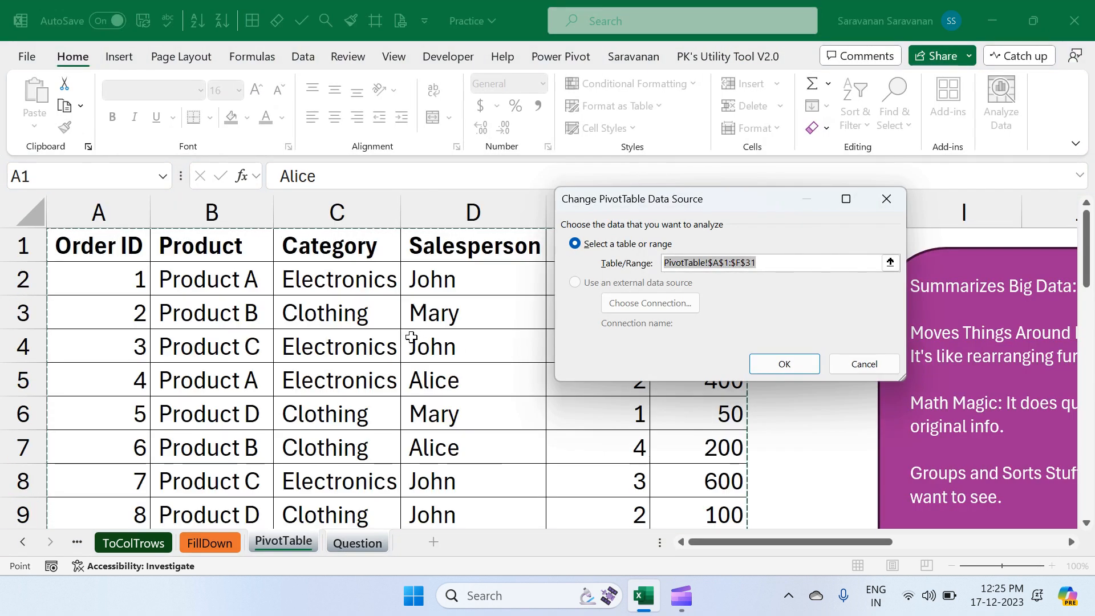
pyautogui.hotkey('ctrl', 'shift', 'Down')
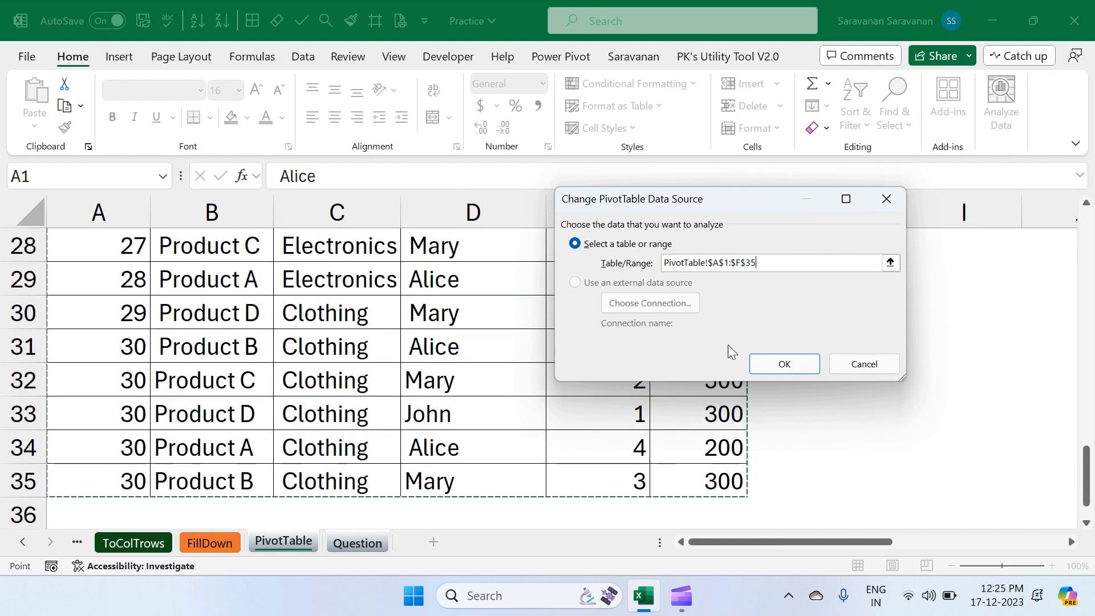
pyautogui.click(792, 375)
pyautogui.click(790, 368)
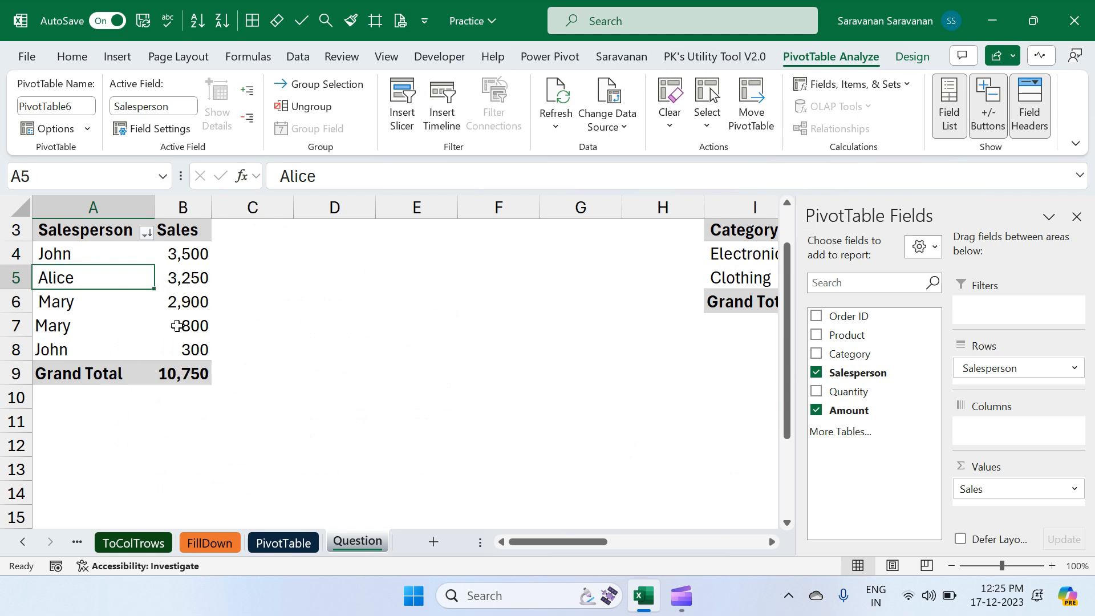
# - Refresh the category PivotTable on the Question sheet and check its sales totals against the salesperson report
pyautogui.hscroll(1, 399, 355)
pyautogui.scroll(1, 399, 354)
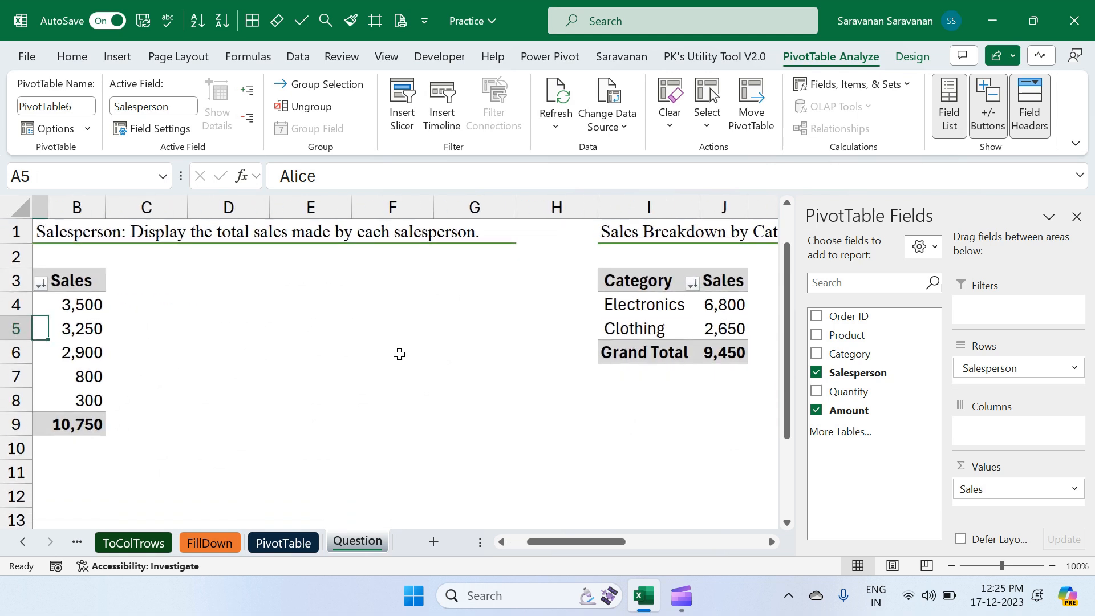
pyautogui.hscroll(3, 709, 308)
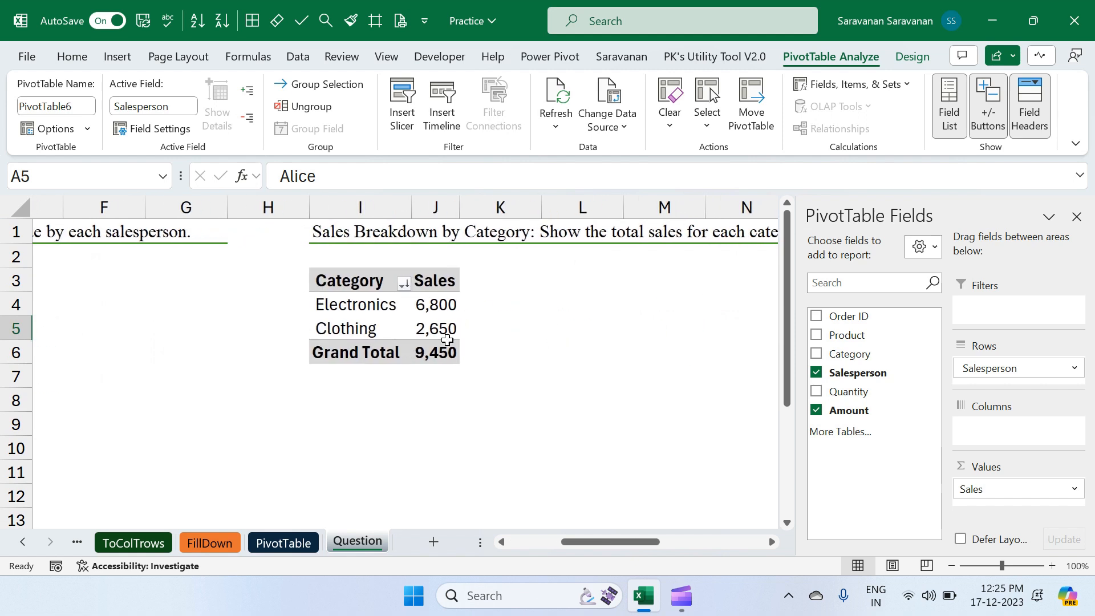
pyautogui.click(374, 309)
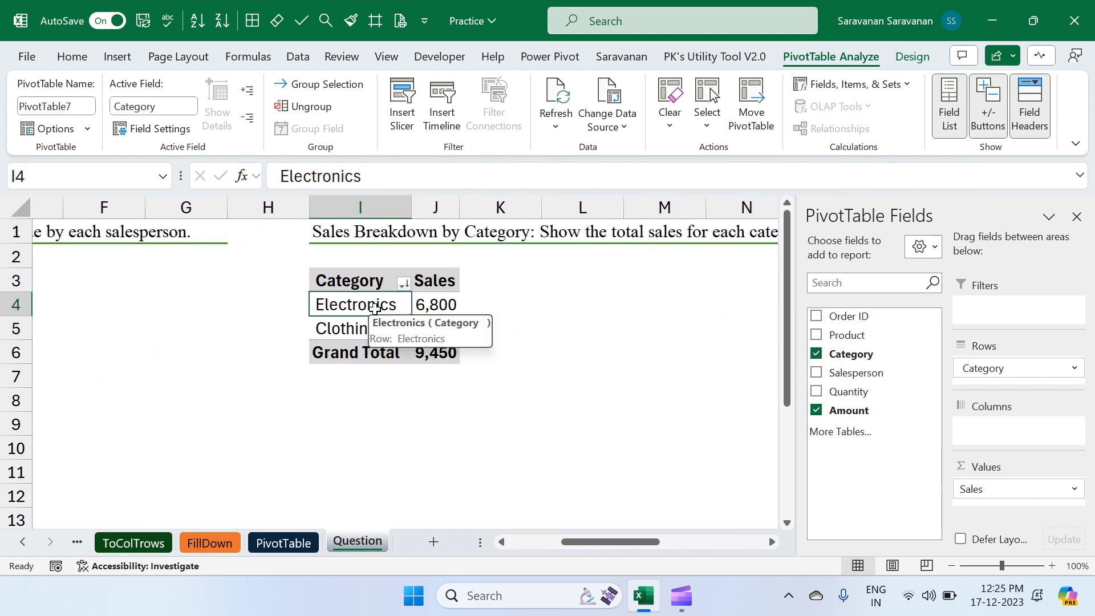
pyautogui.rightClick(375, 311)
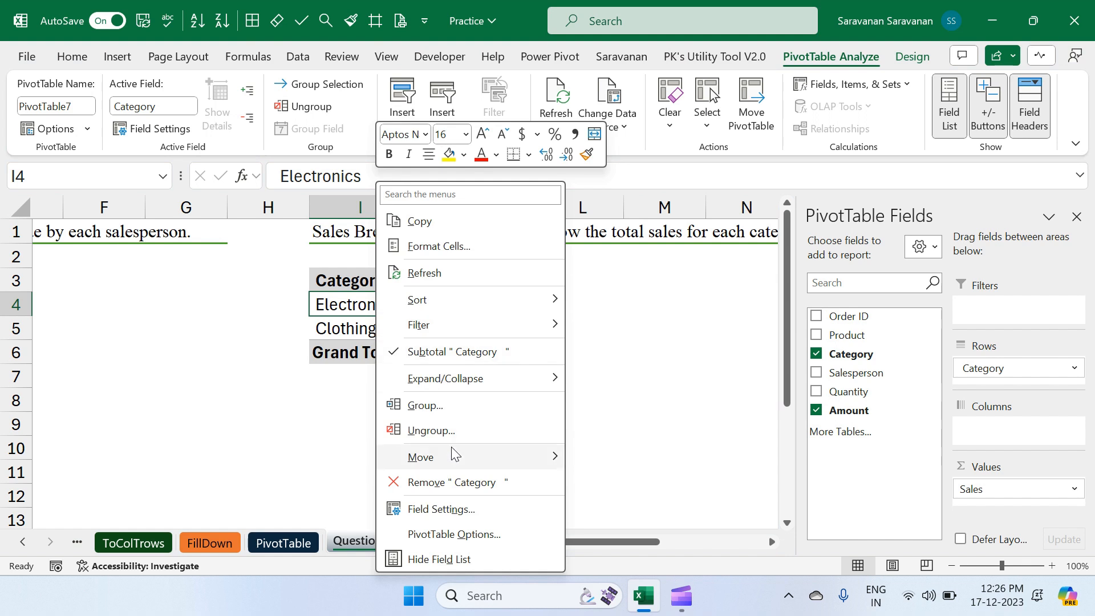
pyautogui.click(437, 275)
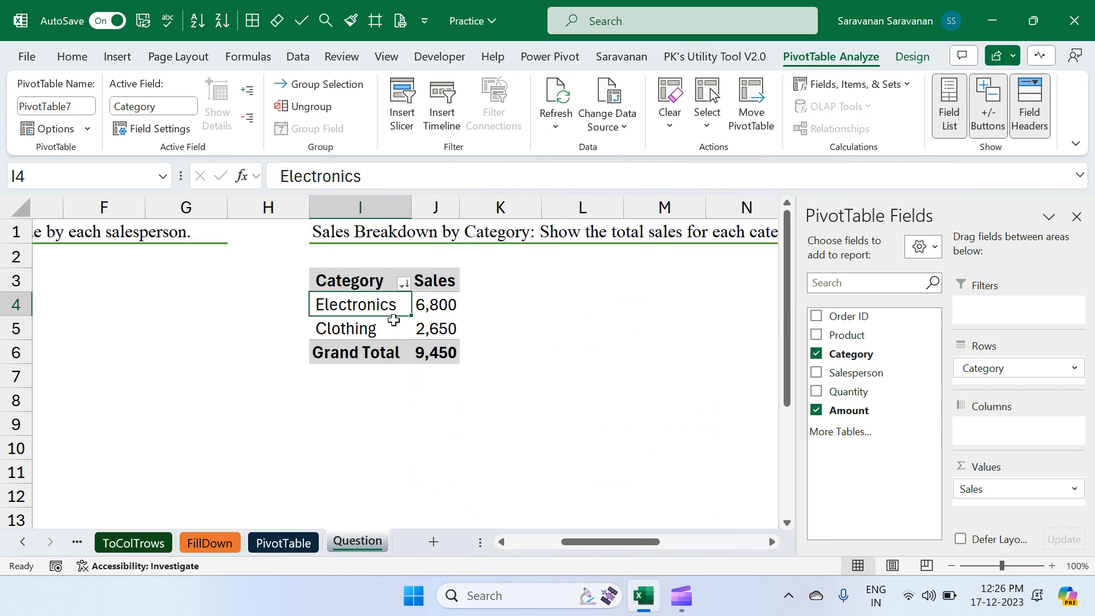
pyautogui.hscroll(2, 393, 320)
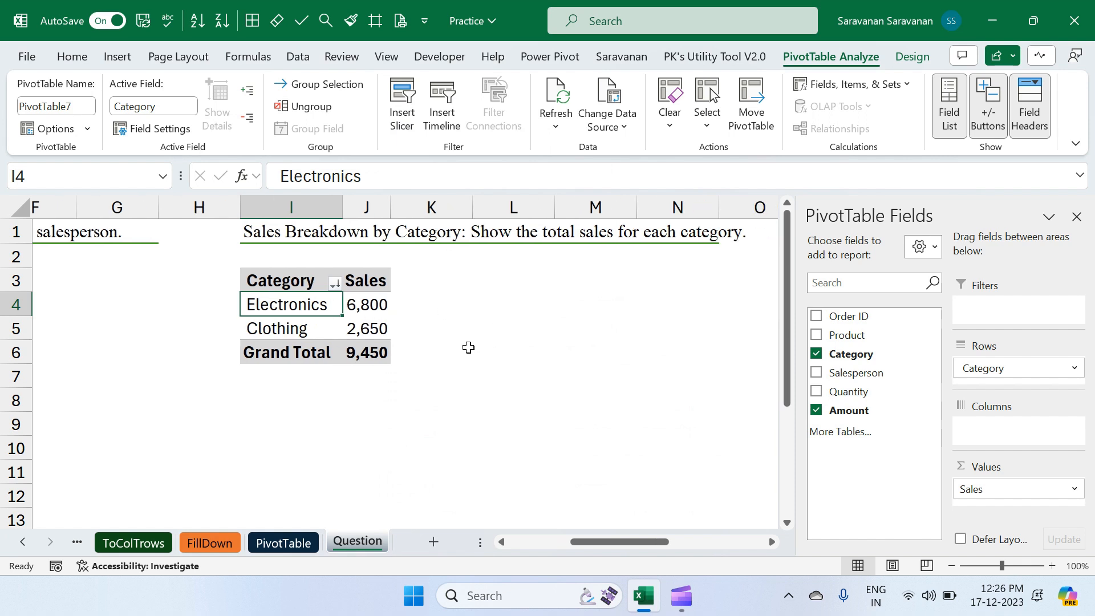
pyautogui.hscroll(-5, 466, 348)
pyautogui.hscroll(2, 494, 400)
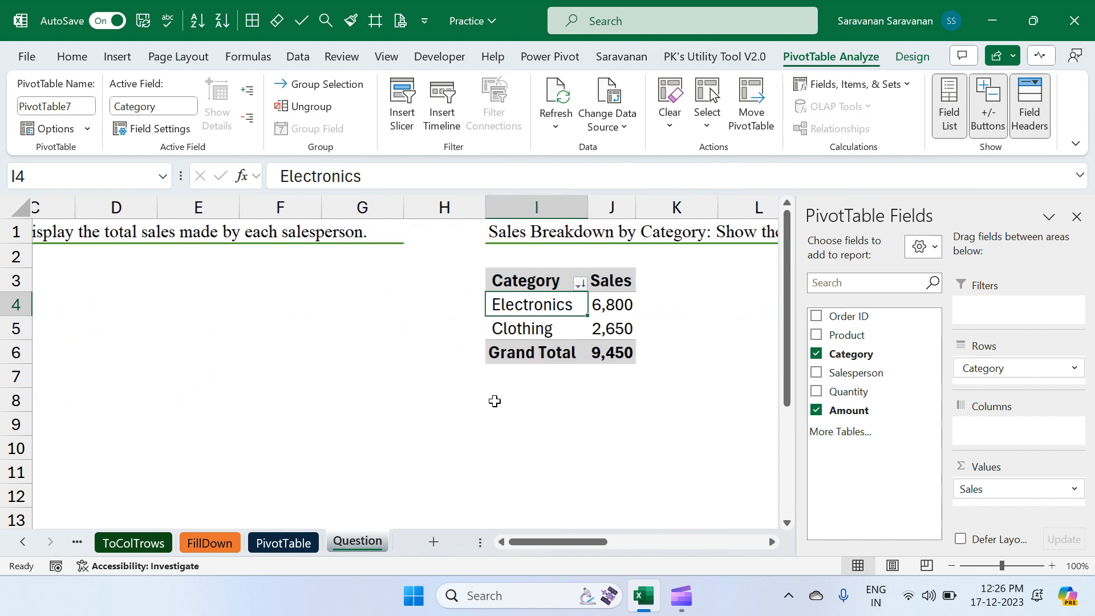
pyautogui.rightClick(561, 326)
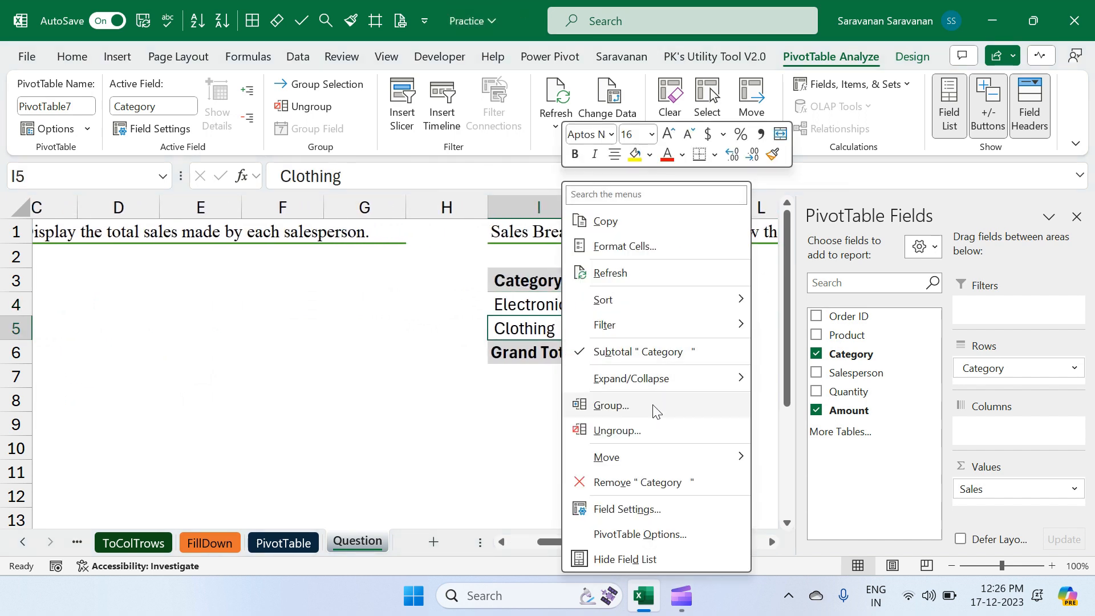
pyautogui.click(689, 265)
# - Select the entire category PivotTable and change its data source to the range PivotTable!$A$1:$F$35
pyautogui.click(670, 116)
pyautogui.click(707, 115)
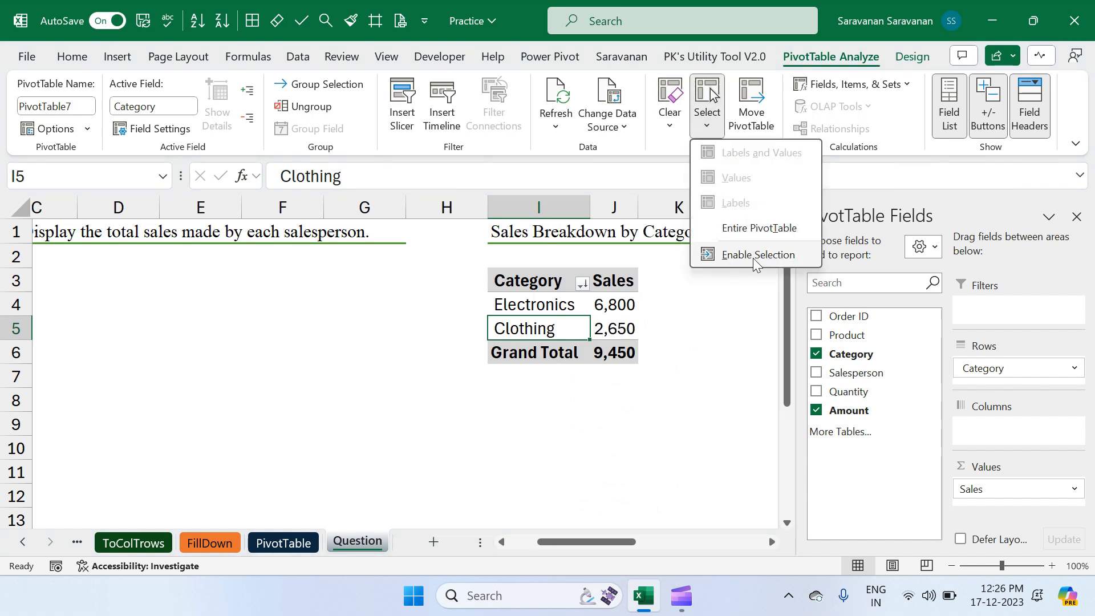
pyautogui.click(764, 234)
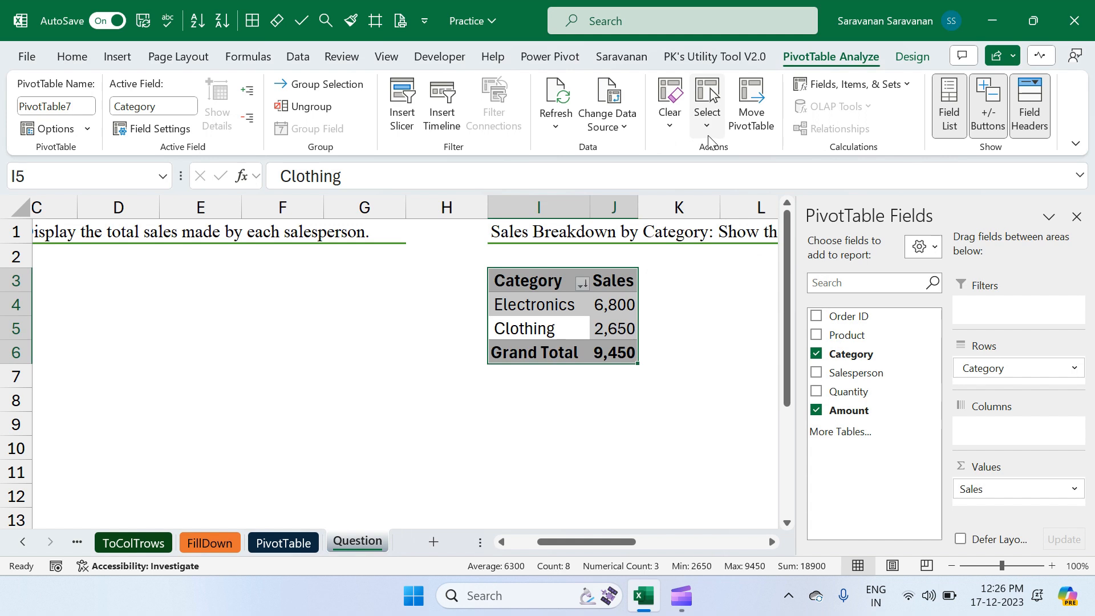
pyautogui.click(606, 132)
pyautogui.click(618, 152)
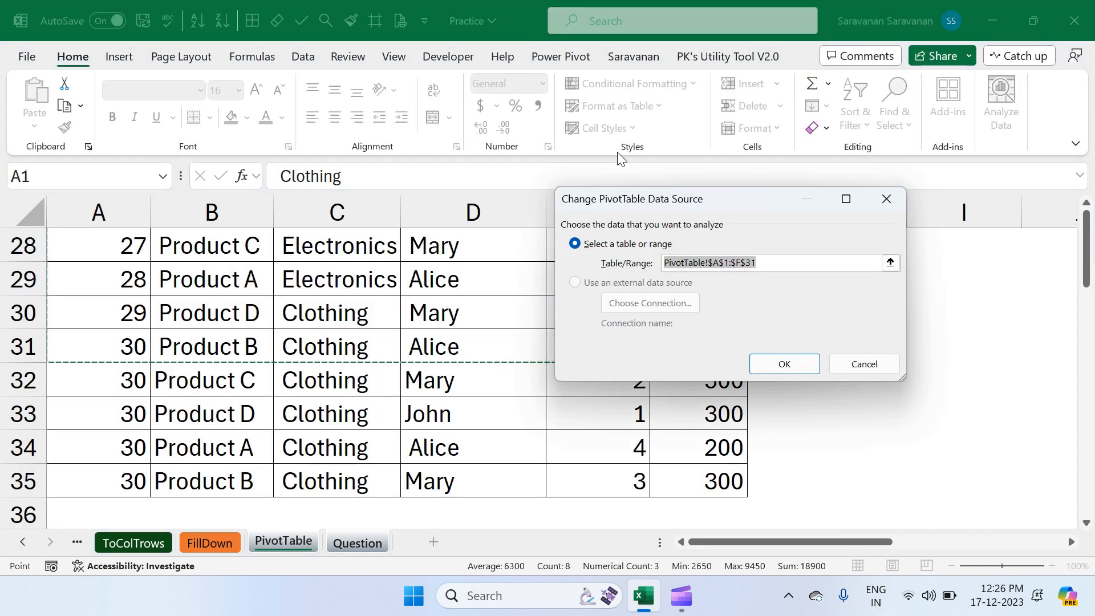
pyautogui.hotkey('ctrl', 'shift', 'Down')
pyautogui.press('Return')
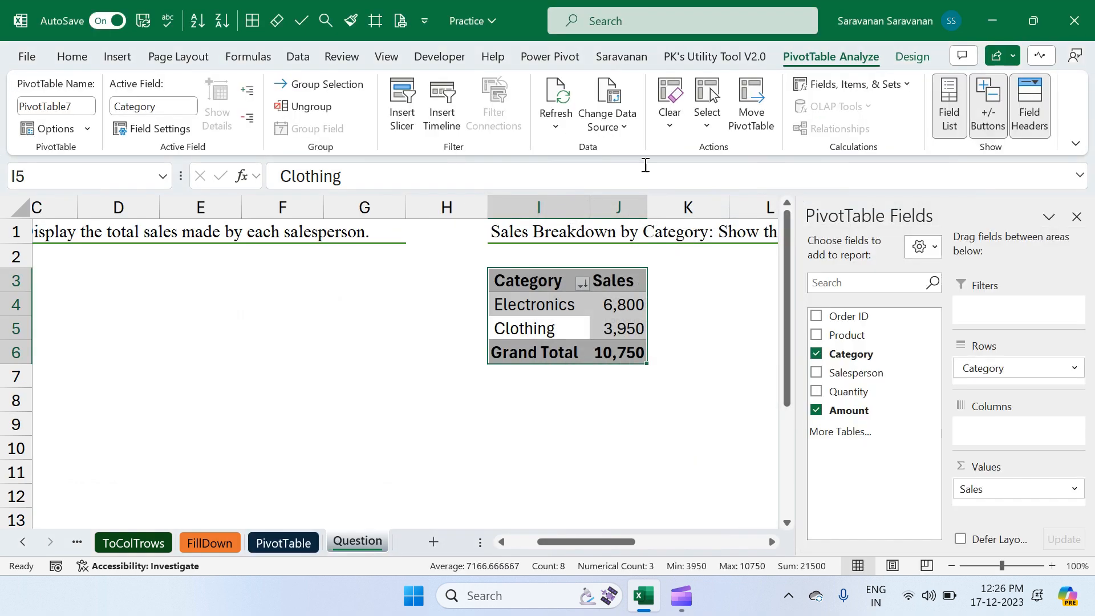
# - Change the product quantity PivotTable's data source to the range PivotTable!$A$1:$F$35
pyautogui.hscroll(10, 783, 327)
pyautogui.hscroll(-4, 784, 327)
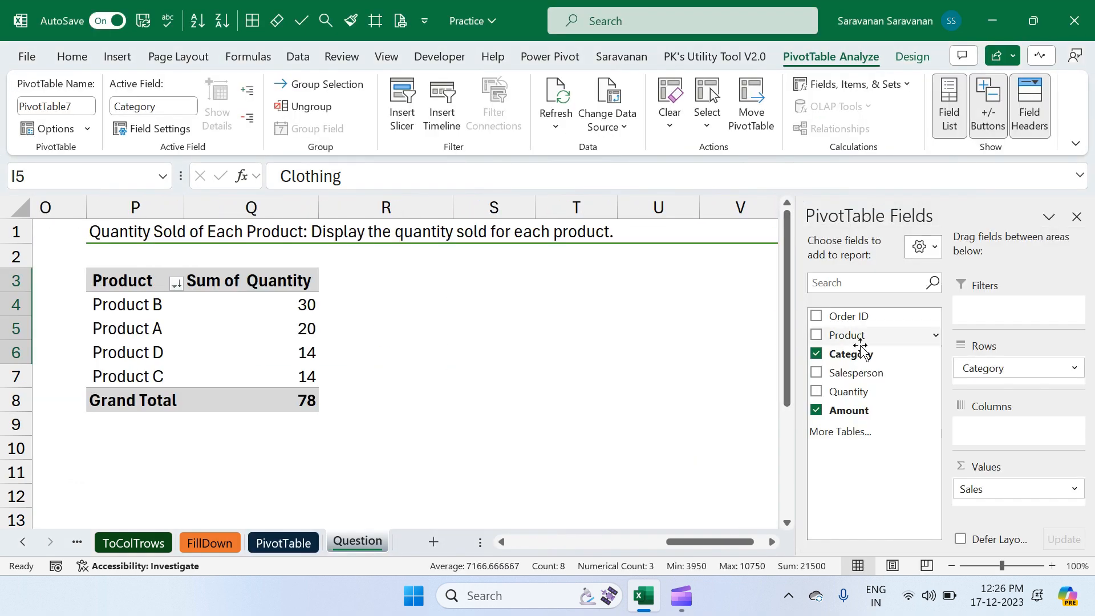
pyautogui.hscroll(3, 652, 377)
pyautogui.hscroll(-2, 651, 376)
pyautogui.hscroll(-2, 651, 376)
pyautogui.click(215, 331)
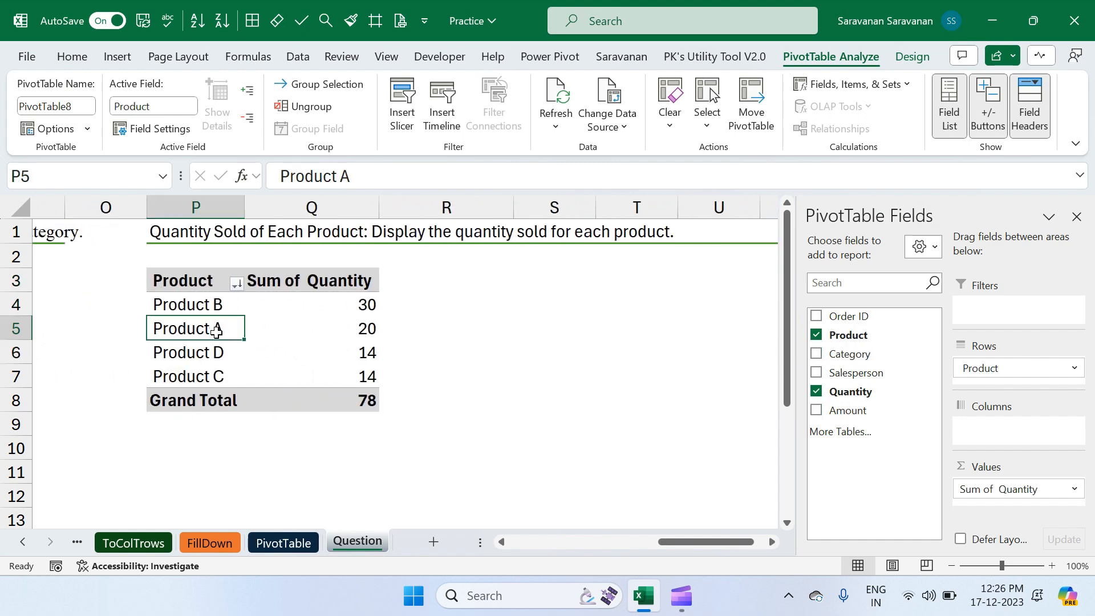
pyautogui.click(618, 129)
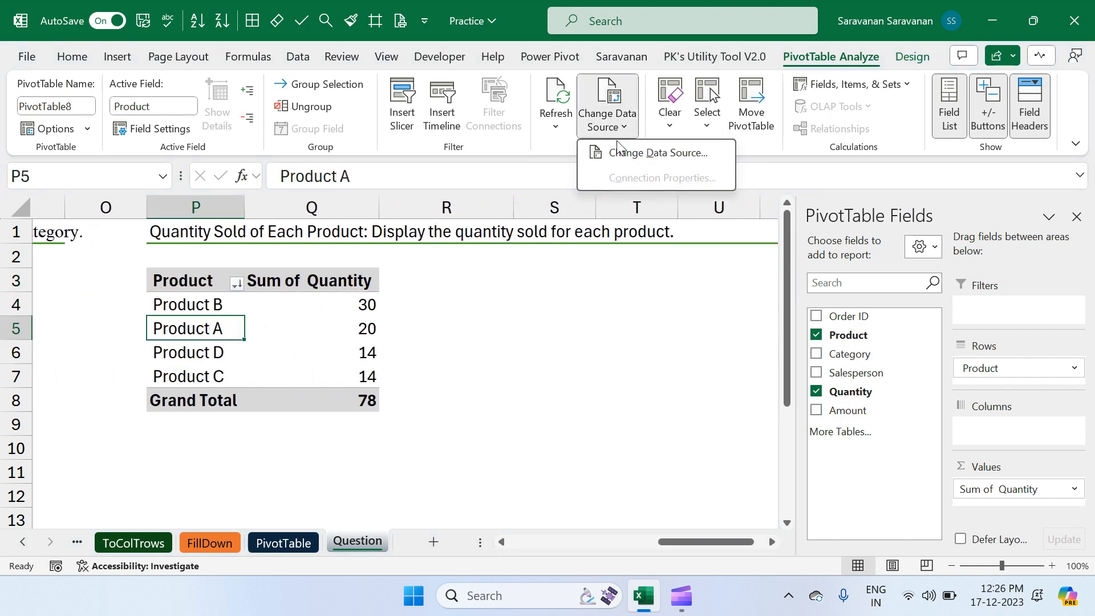
pyautogui.click(618, 153)
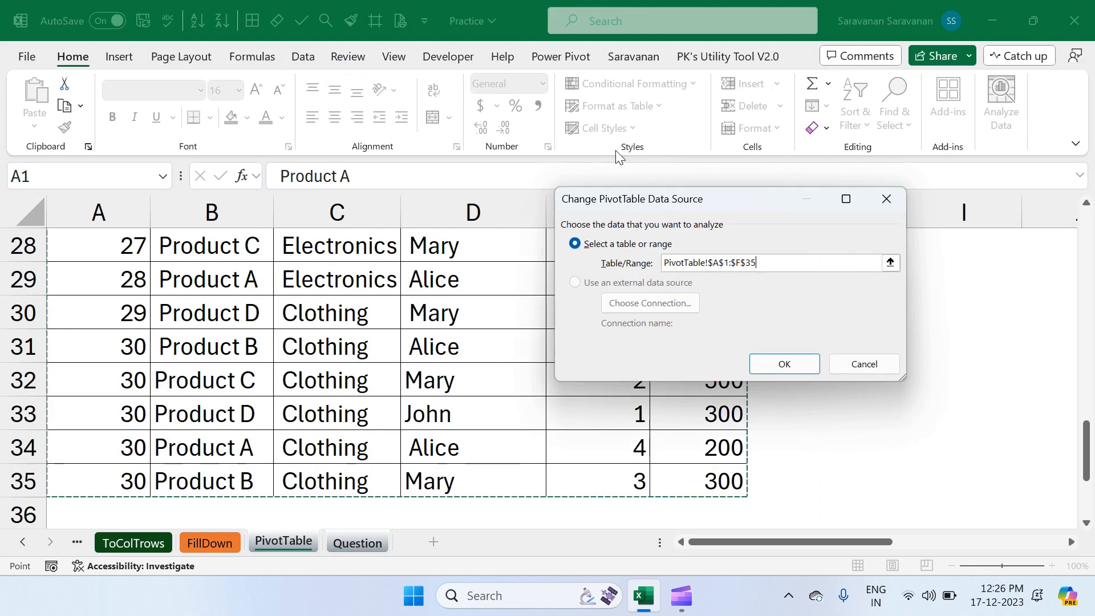
pyautogui.press('Return')
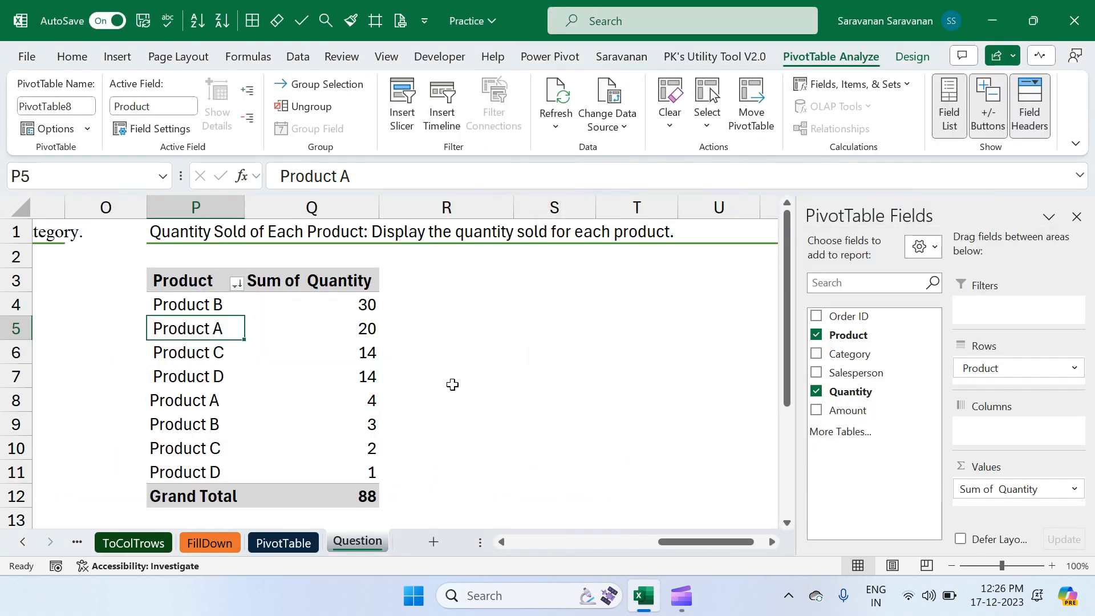
# - Review the product and category reports, and check the added records at the end of the source data
pyautogui.hscroll(-3, 452, 385)
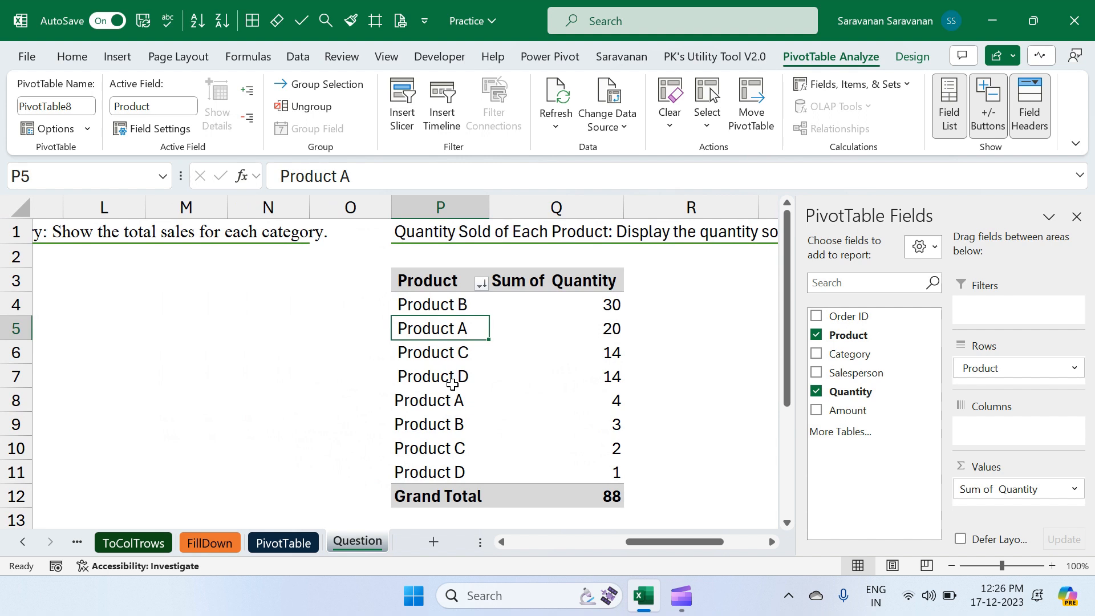
pyautogui.hscroll(-2, 452, 384)
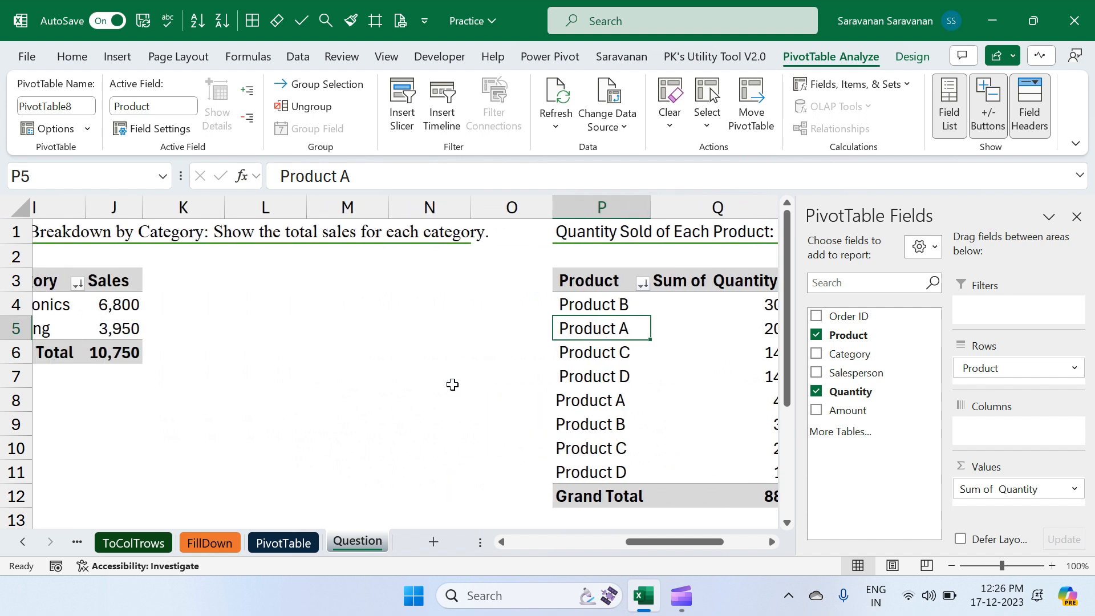
pyautogui.click(283, 543)
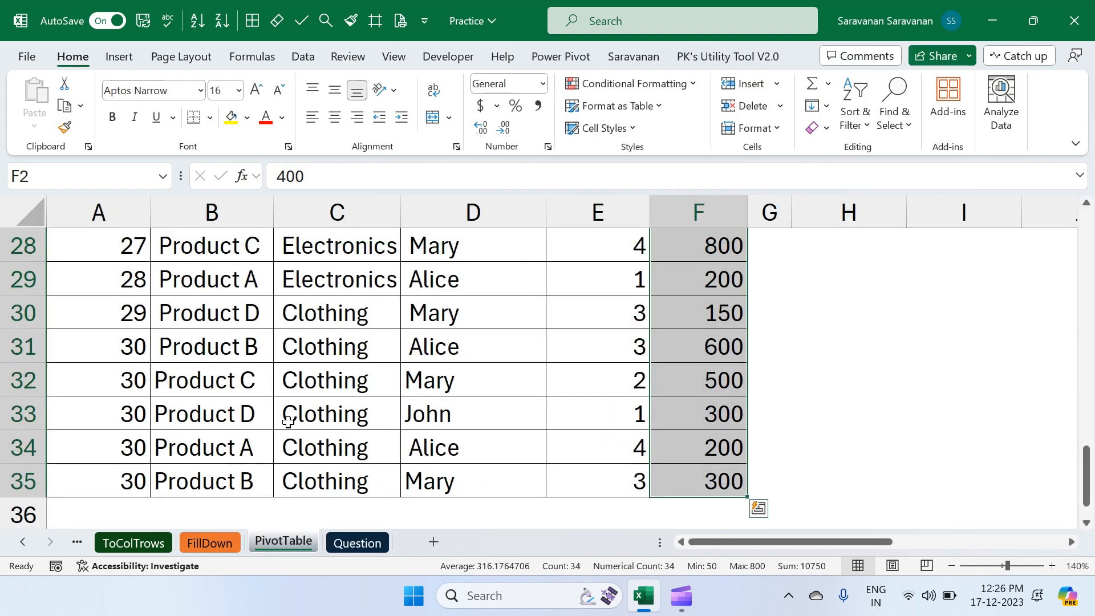
pyautogui.click(365, 349)
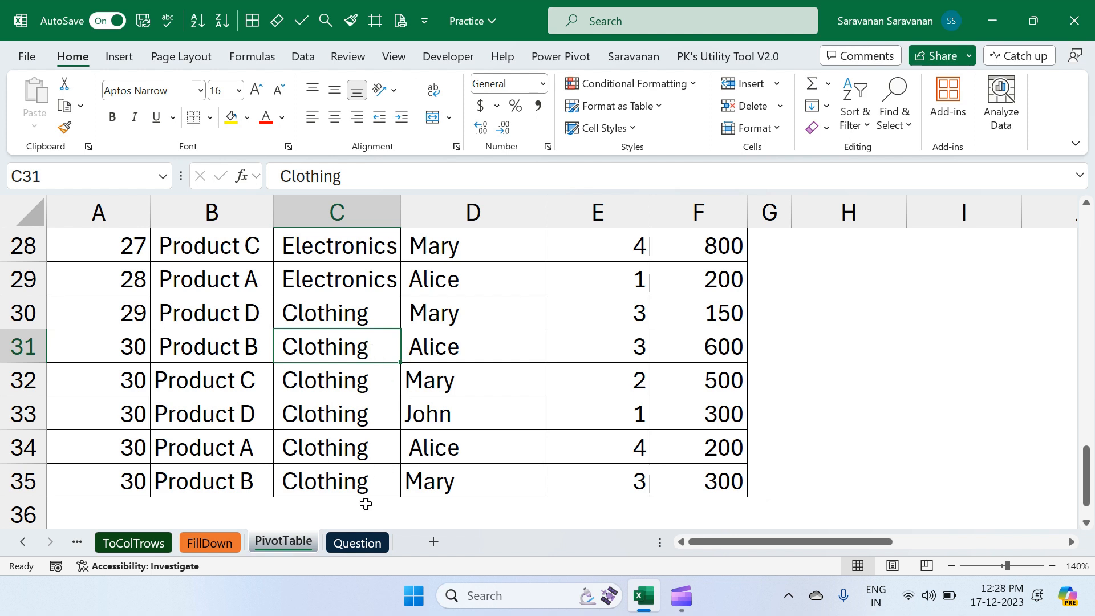
# - Clear all contents and formats from row 2 downward on the Question sheet, removing the three PivotTables
pyautogui.click(345, 542)
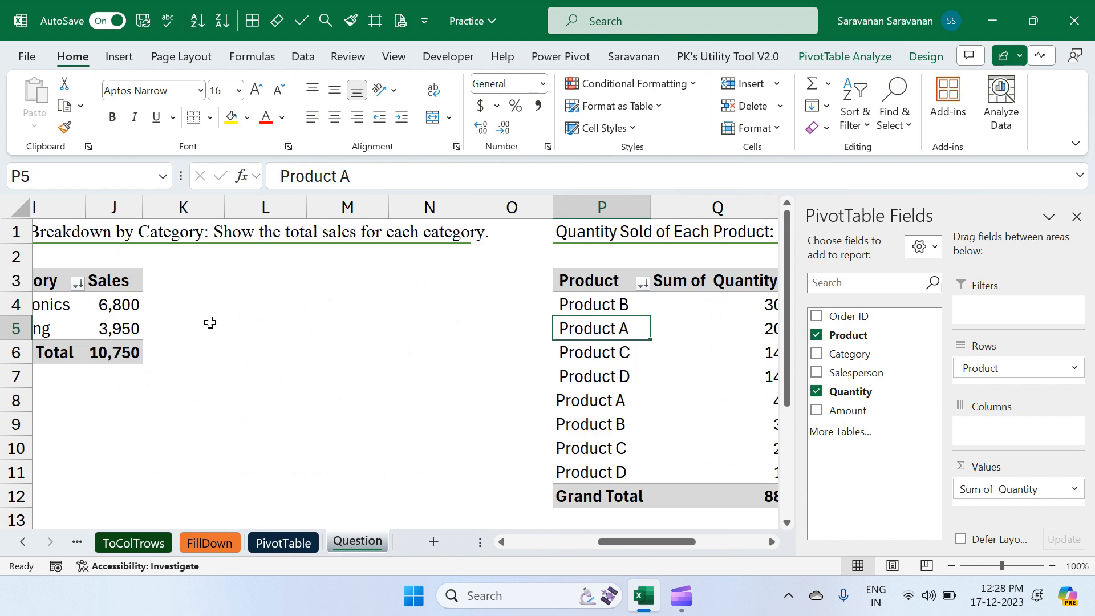
pyautogui.hscroll(-5, 293, 317)
pyautogui.hscroll(-3, 330, 348)
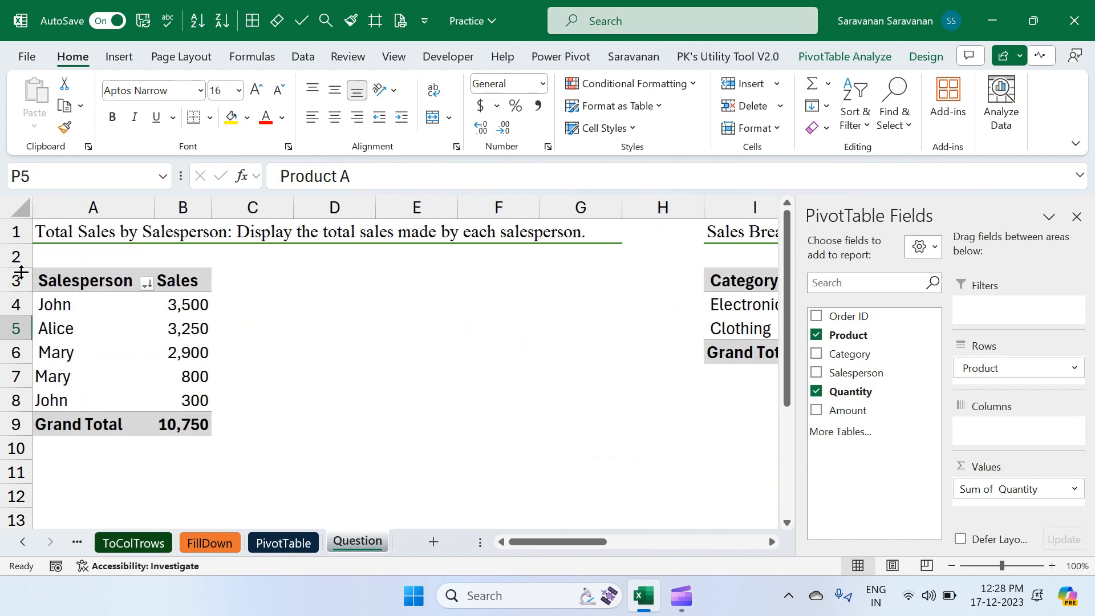
pyautogui.click(12, 260)
pyautogui.moveTo(12, 260); pyautogui.dragTo(14, 456)
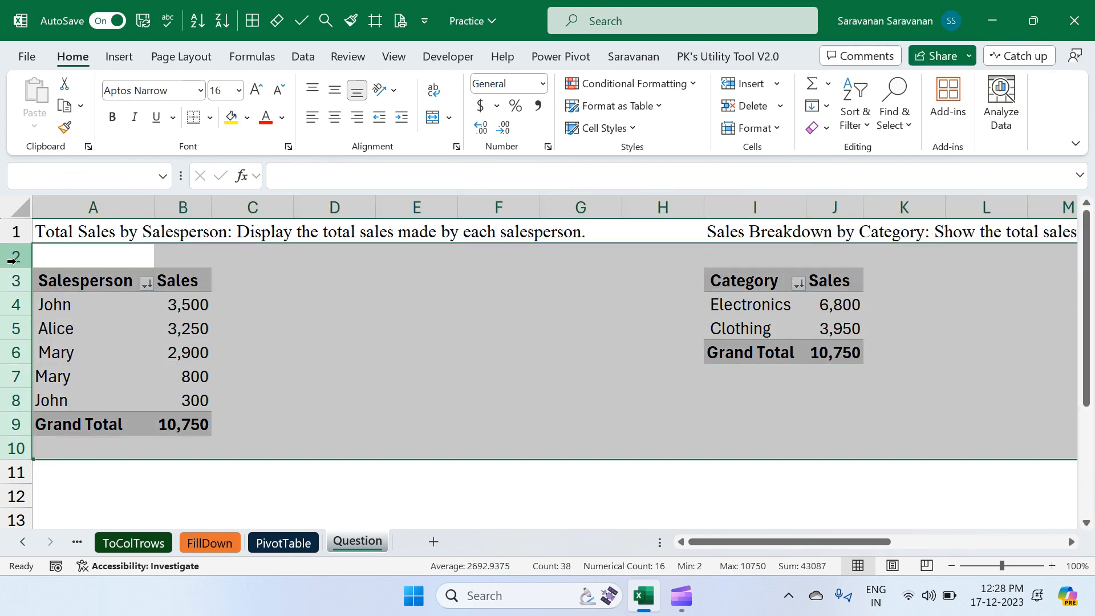
pyautogui.hscroll(12, 12, 261)
pyautogui.hscroll(-12, 12, 261)
pyautogui.hscroll(1, 12, 261)
pyautogui.hscroll(3, 12, 261)
pyautogui.hscroll(-4, 12, 261)
pyautogui.hotkey('ctrl', 'shift', 'Down')
pyautogui.scroll(5, 12, 262)
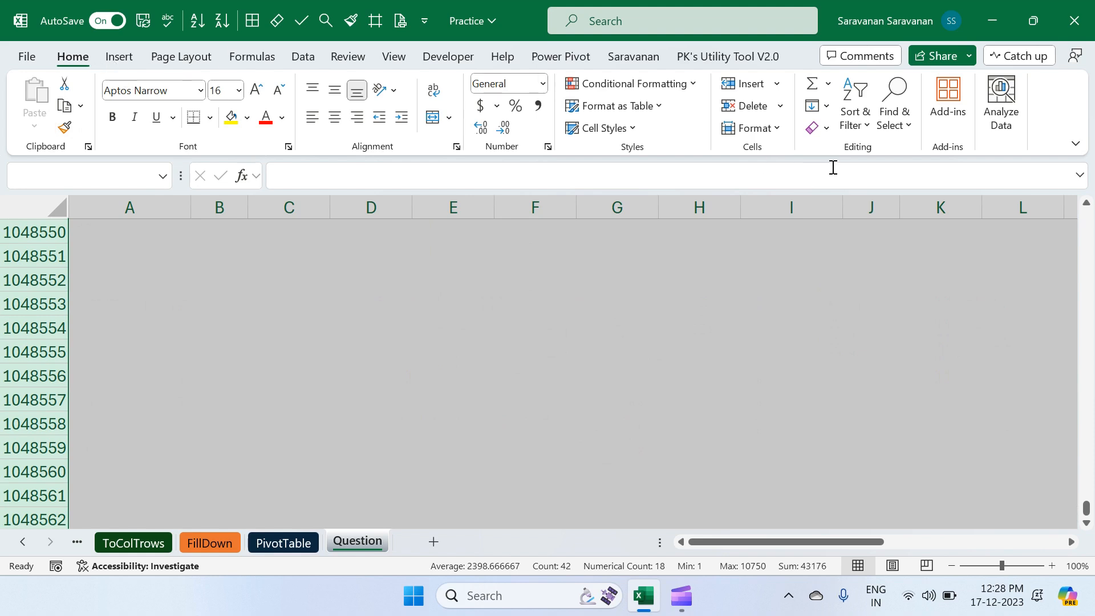
pyautogui.click(827, 128)
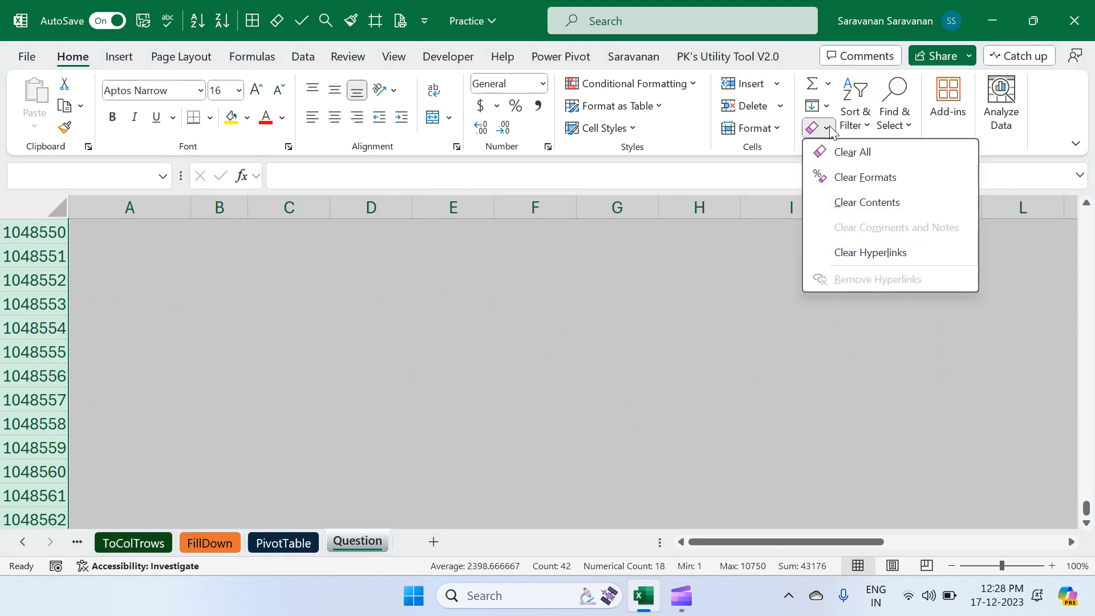
pyautogui.click(845, 152)
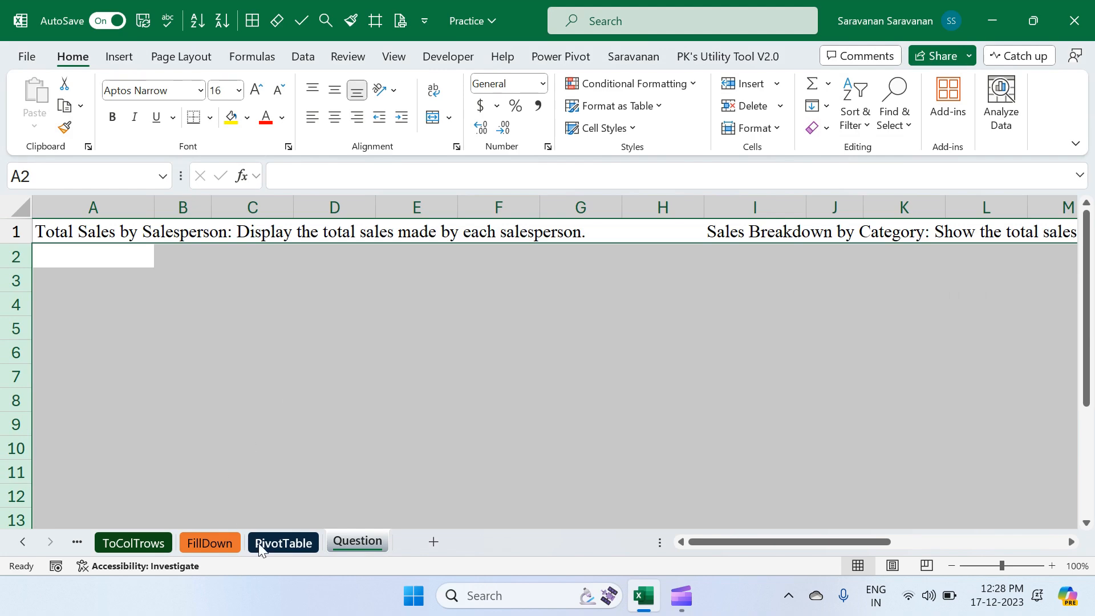
# - Convert the source data range $A$1:$F$35 on the PivotTable sheet into a table with headers
pyautogui.click(285, 540)
pyautogui.scroll(7, 293, 342)
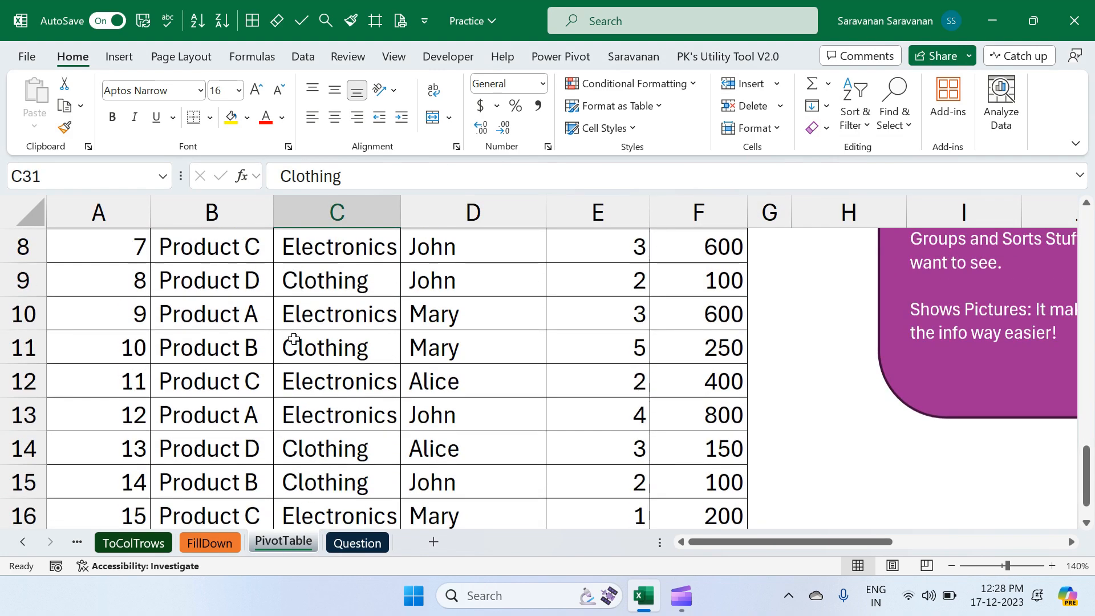
pyautogui.scroll(3, 294, 340)
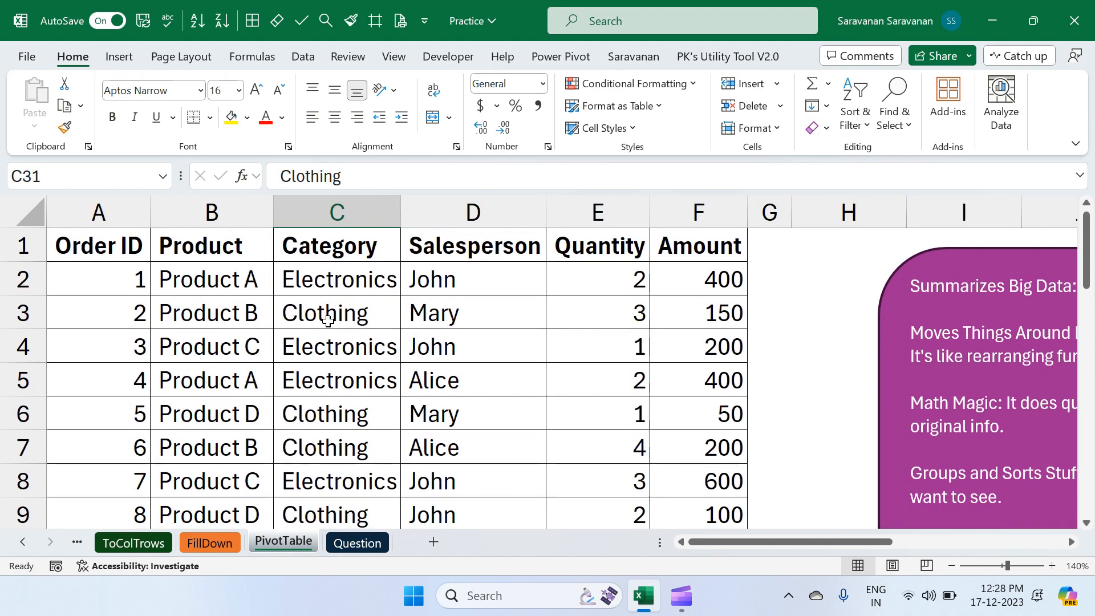
pyautogui.click(328, 321)
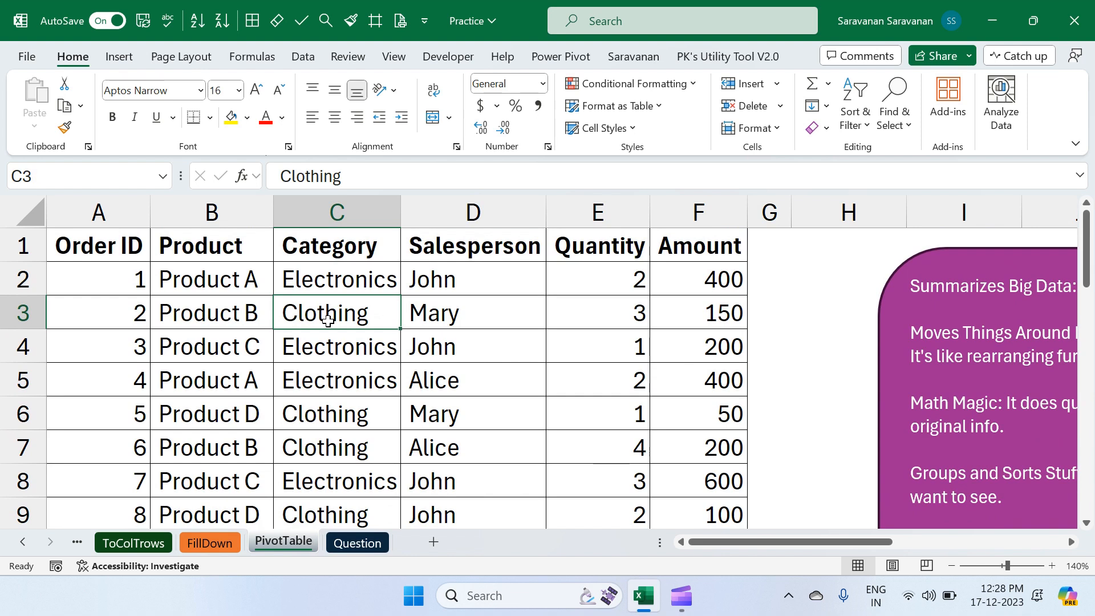
pyautogui.hotkey('ctrl', 'a')
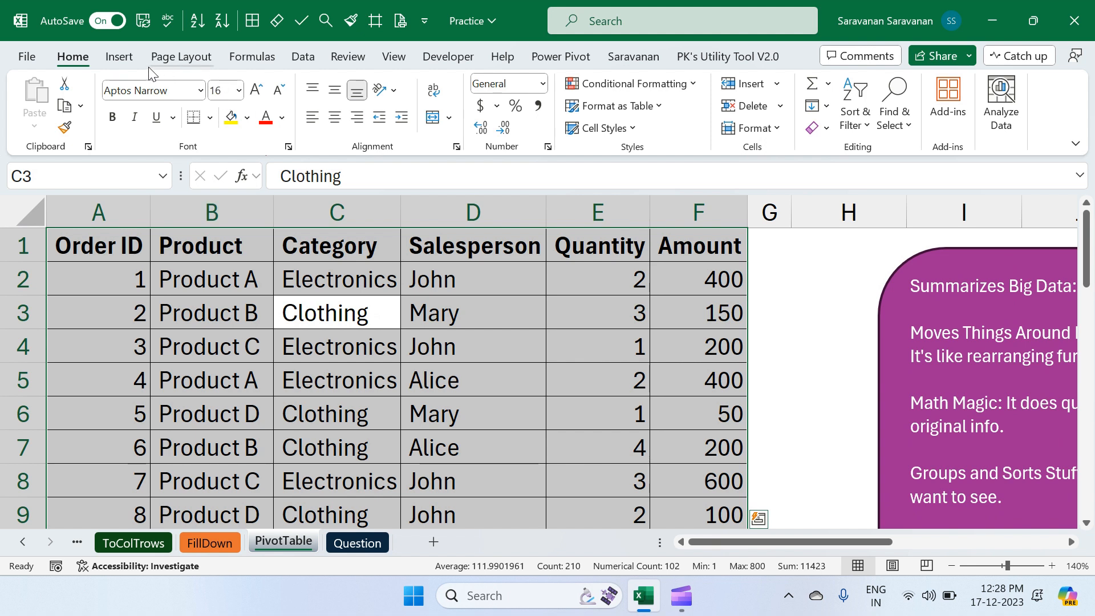
pyautogui.click(123, 57)
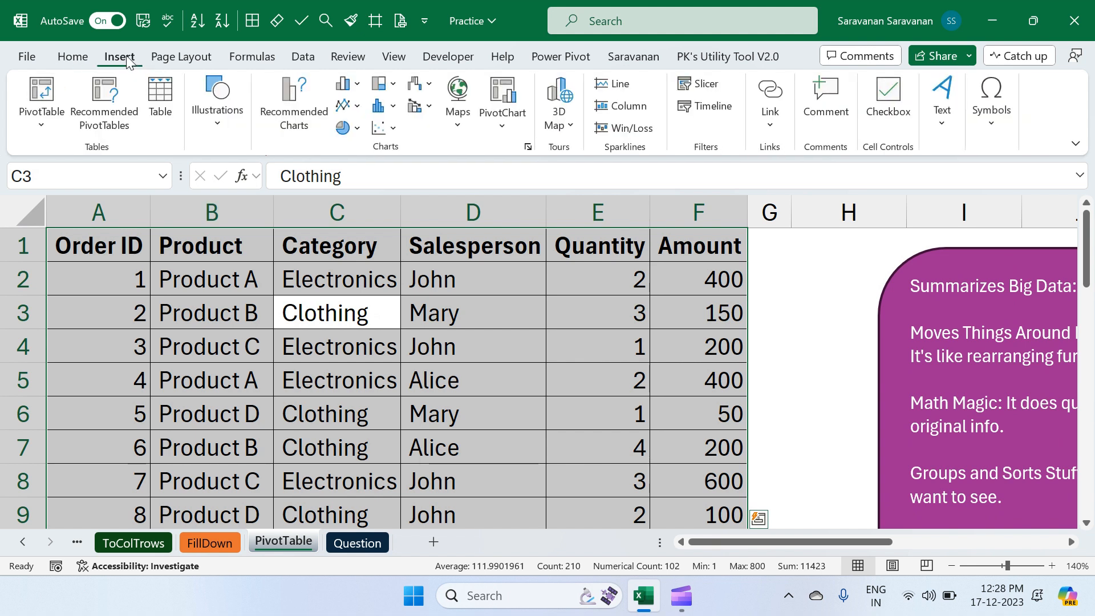
pyautogui.click(163, 108)
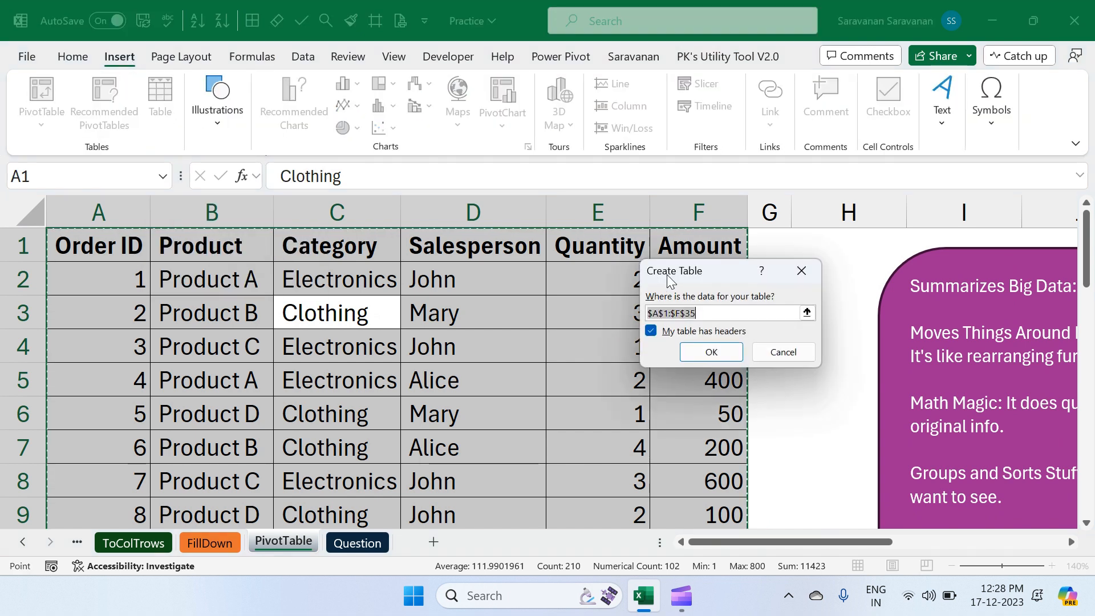
pyautogui.moveTo(681, 276); pyautogui.dragTo(462, 162)
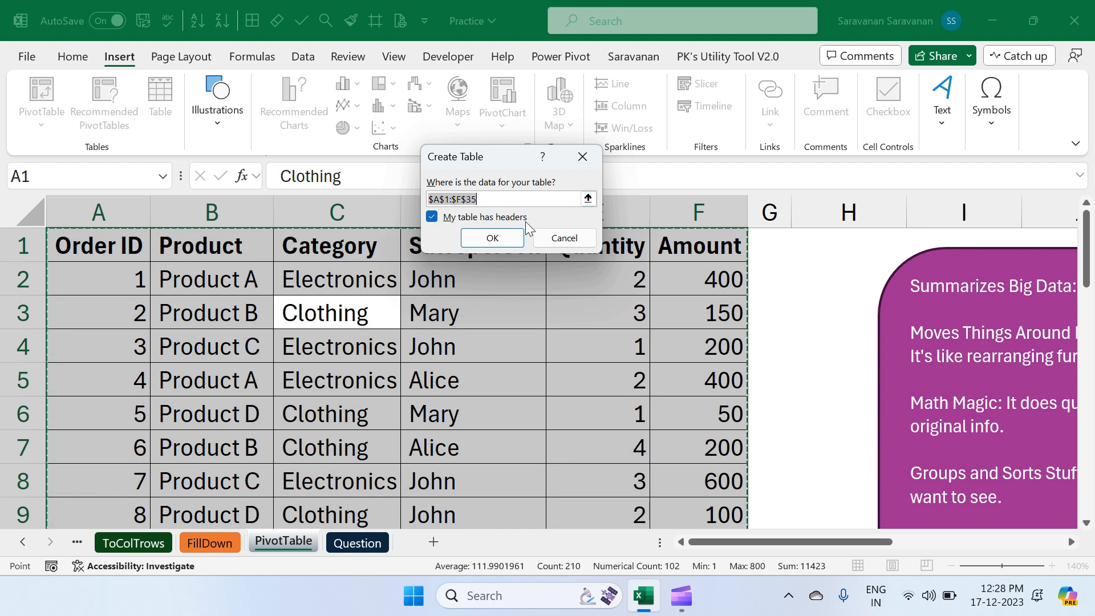
pyautogui.click(502, 241)
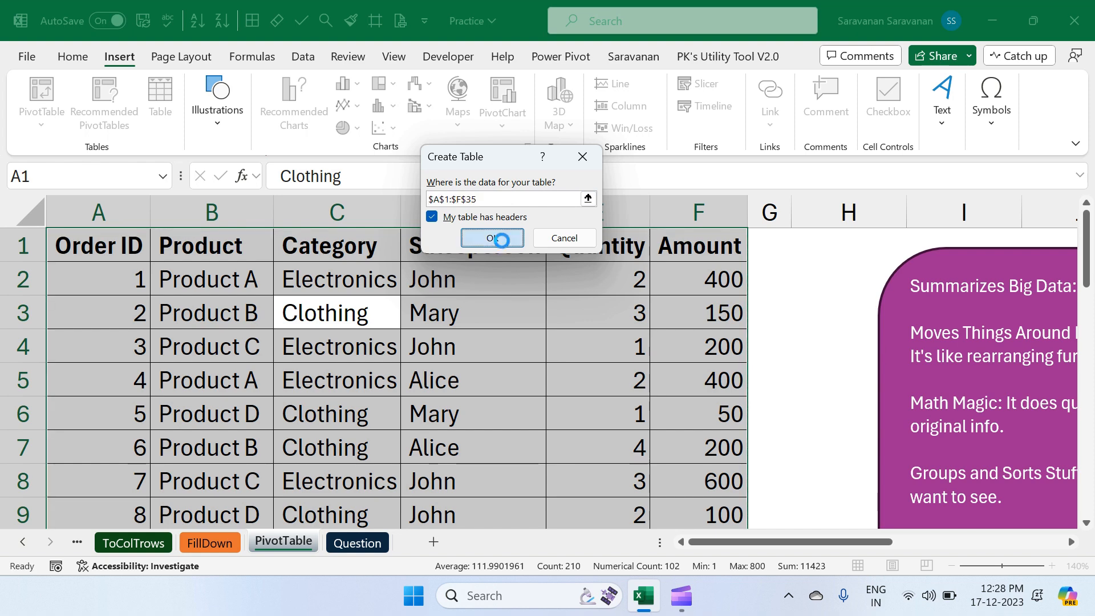
# - Apply the light grey banded style to the source table and turn off its filter buttons
pyautogui.click(1025, 122)
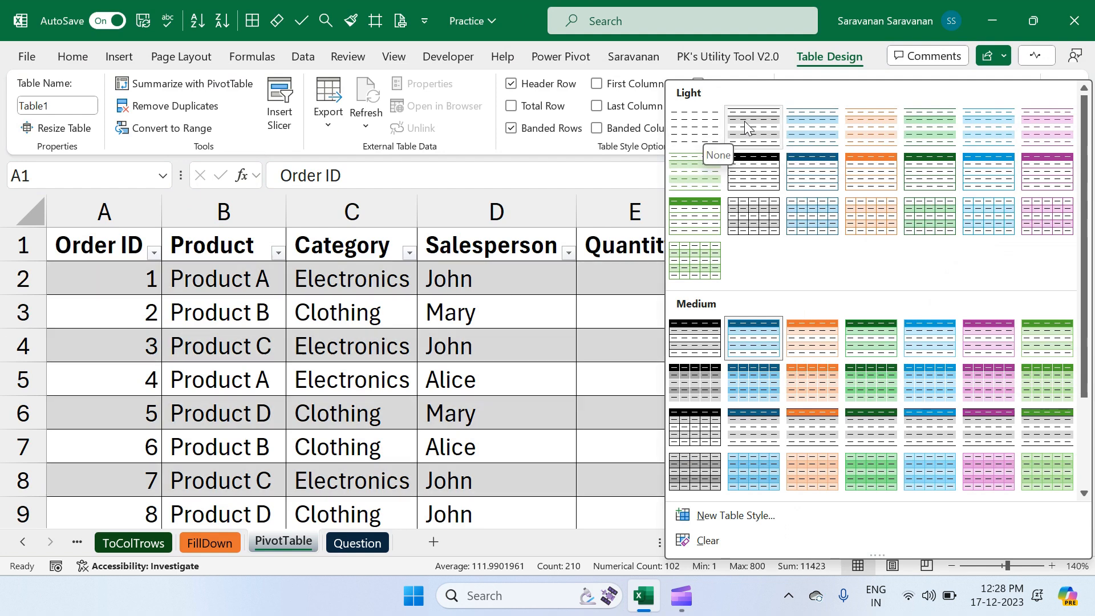
pyautogui.click(745, 126)
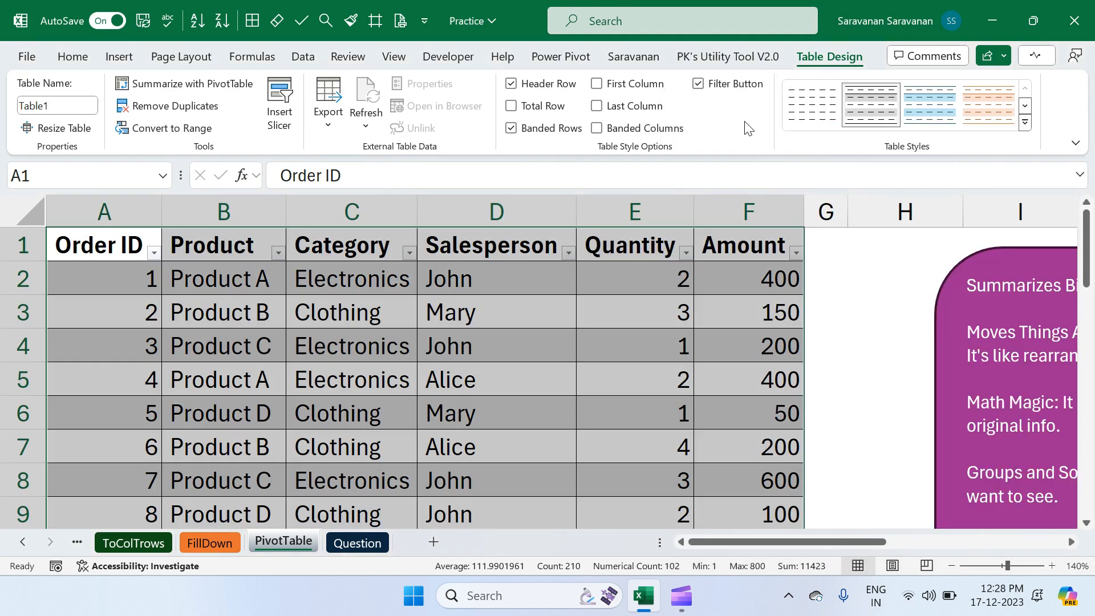
pyautogui.click(536, 314)
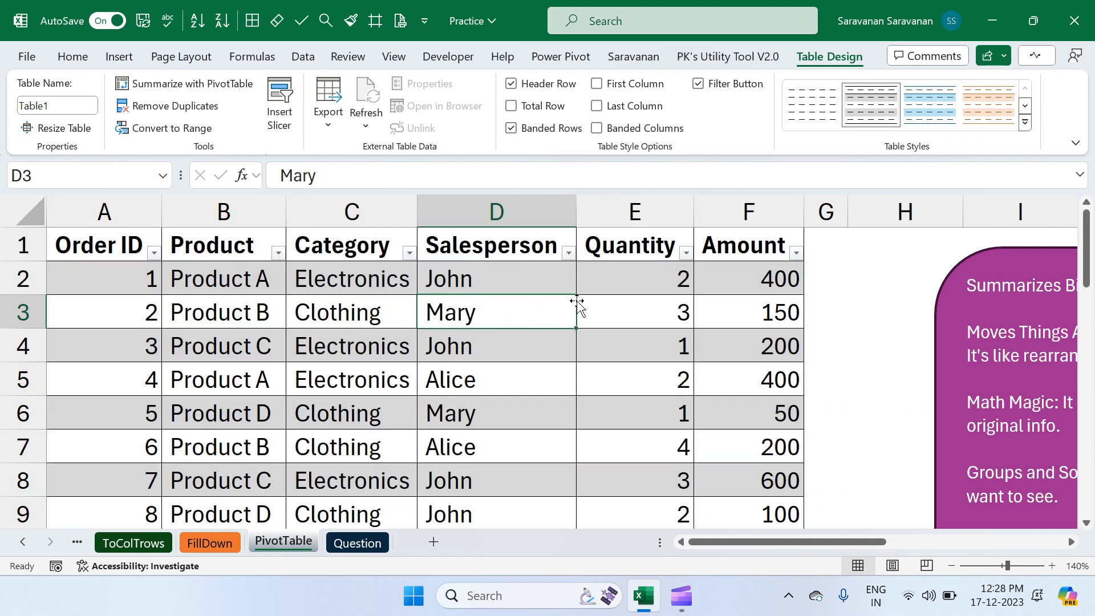
pyautogui.click(490, 240)
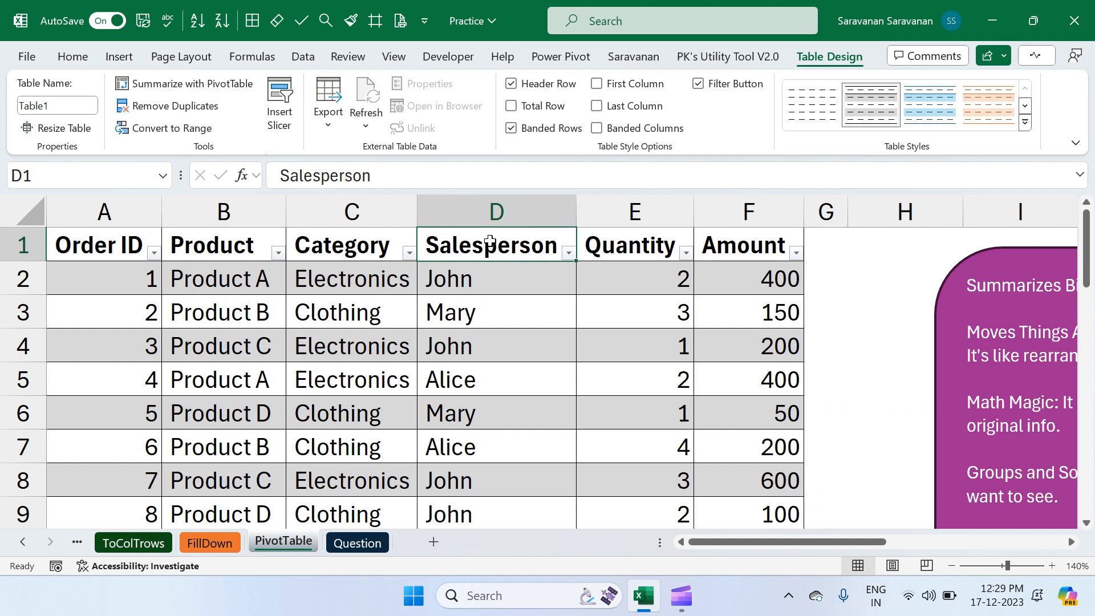
pyautogui.click(699, 85)
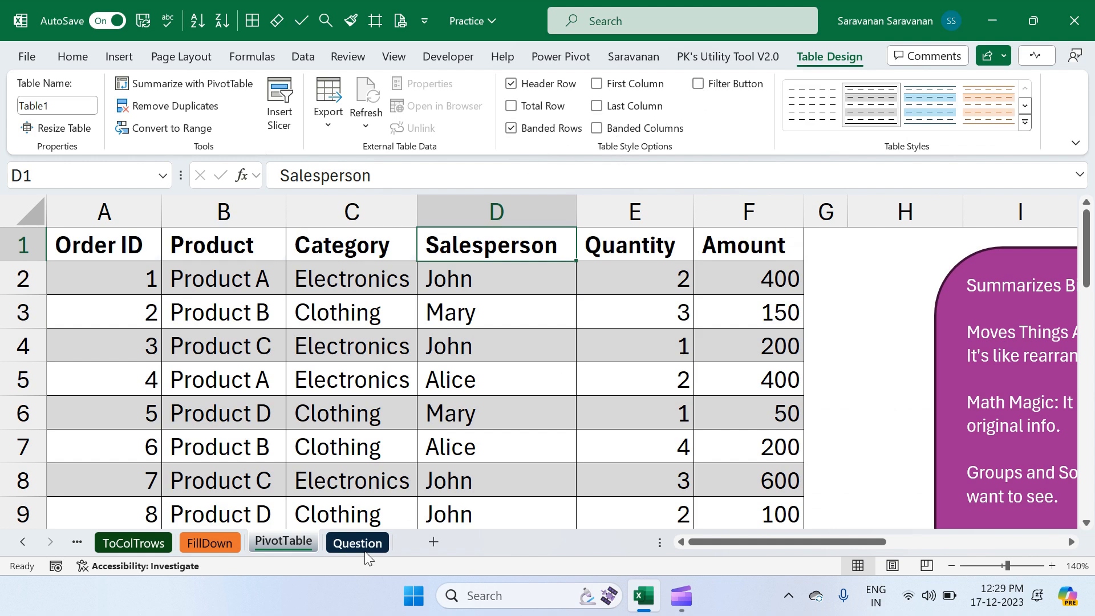
# - Rename the source data table as Tsales
pyautogui.click(399, 357)
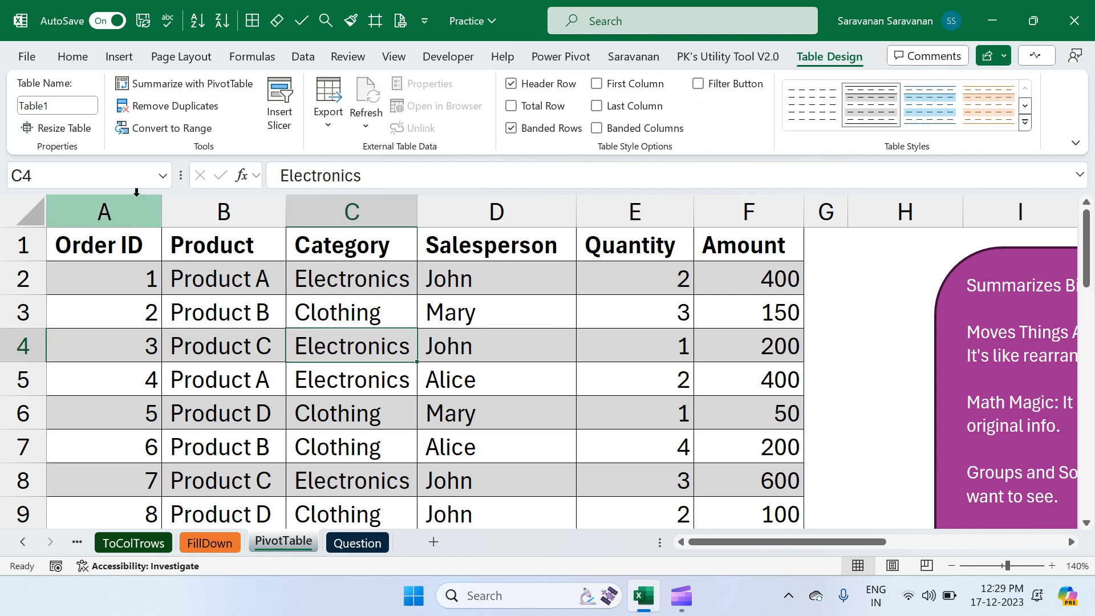
pyautogui.click(69, 102)
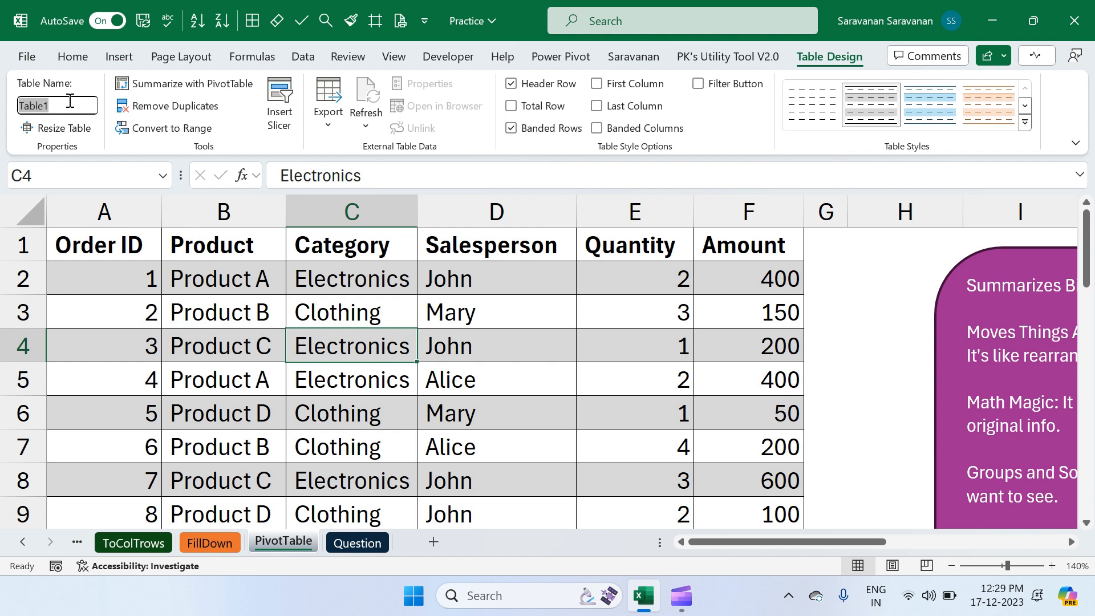
pyautogui.write('t')
pyautogui.write('sales')
pyautogui.press('Return')
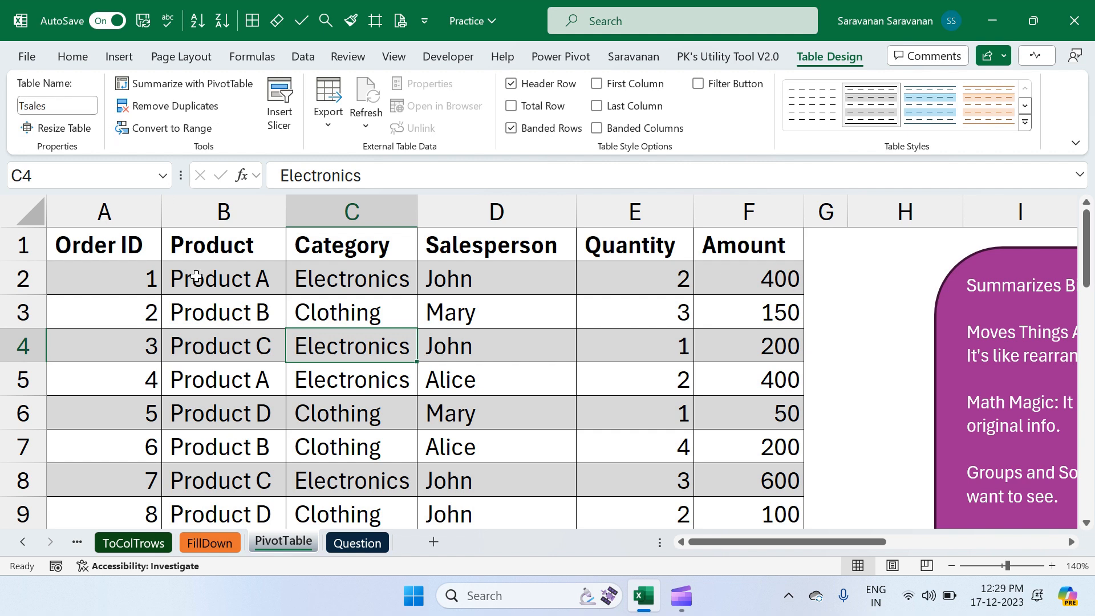
# - Insert a PivotTable from the tsales table at cell A3 of the Question sheet, with Salesperson as rows and Amount summed
pyautogui.click(356, 544)
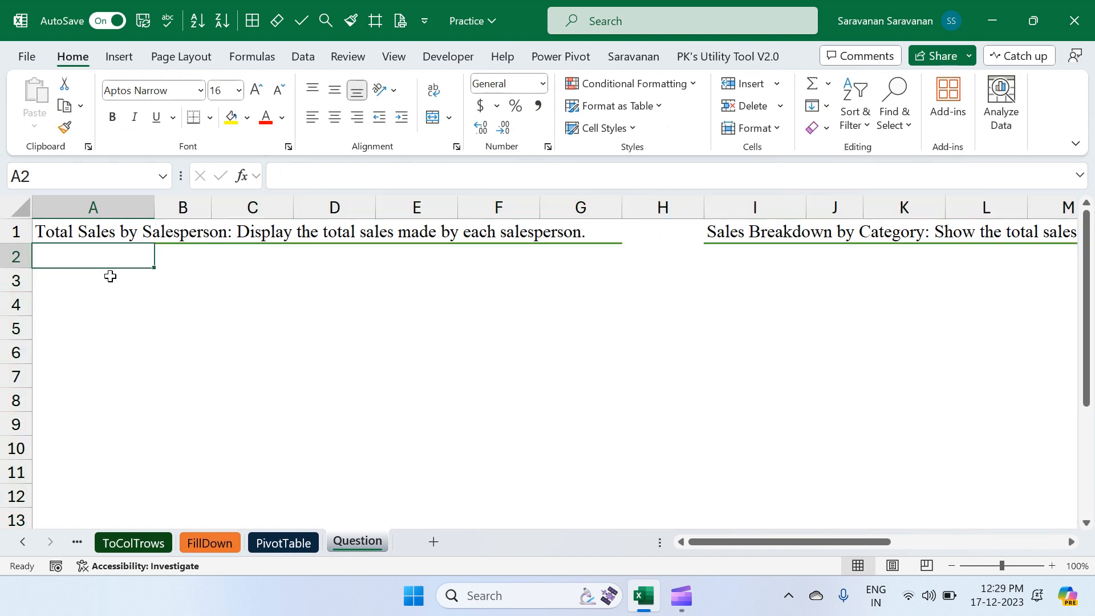
pyautogui.click(102, 283)
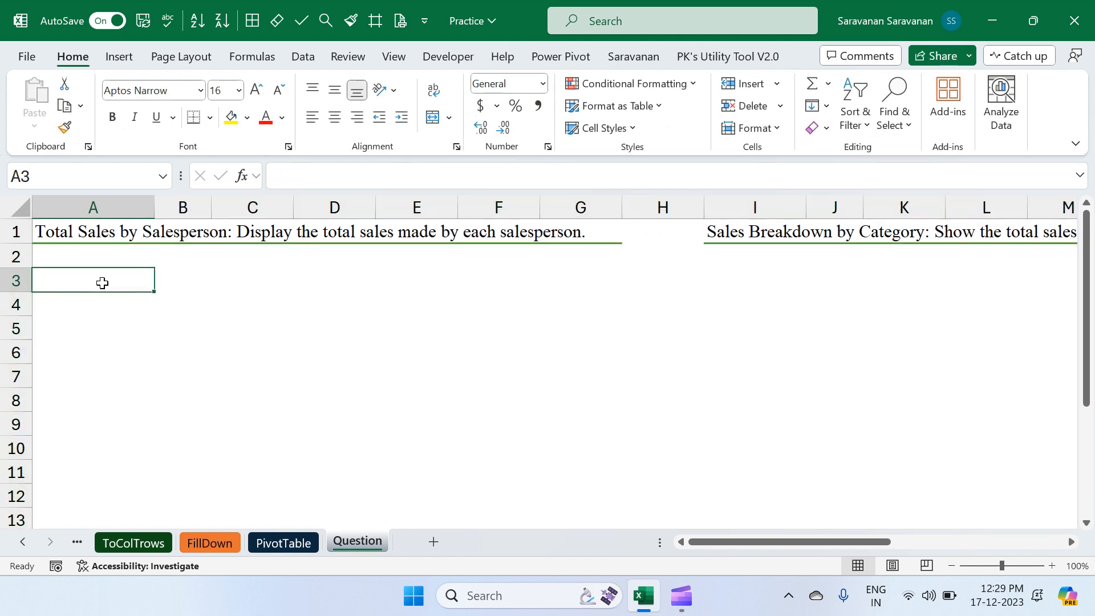
pyautogui.click(119, 56)
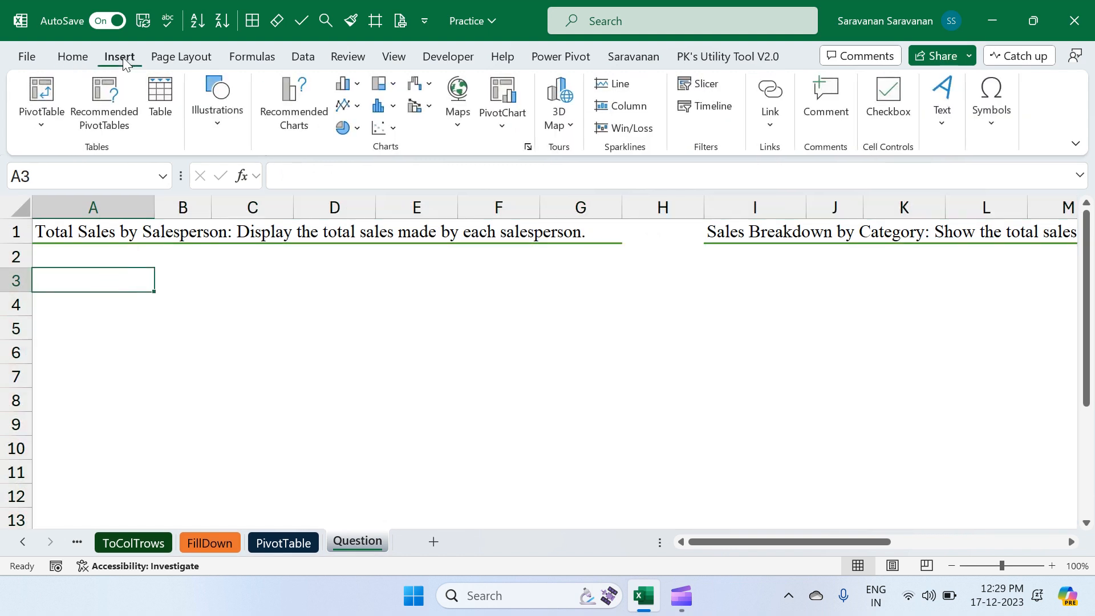
pyautogui.click(47, 126)
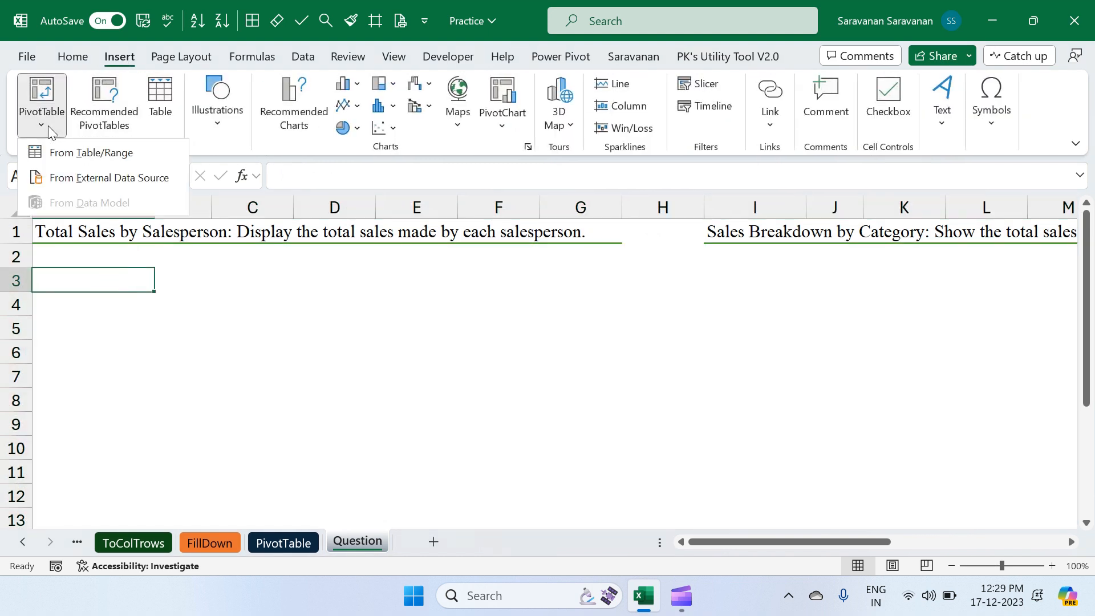
pyautogui.click(73, 159)
pyautogui.moveTo(542, 105); pyautogui.dragTo(636, 143)
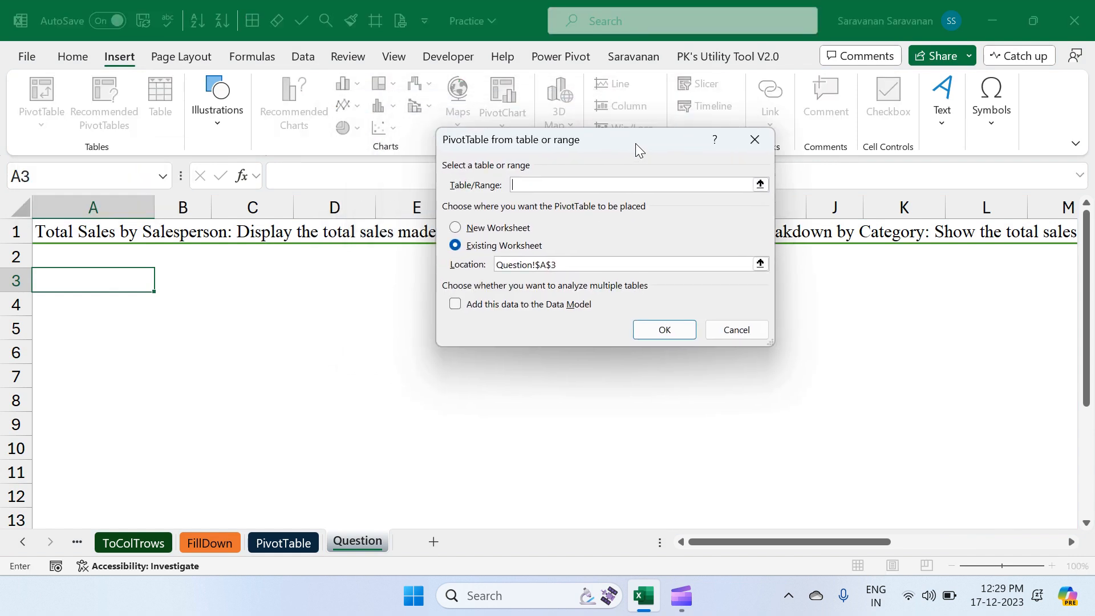
pyautogui.write('tsales')
pyautogui.click(664, 329)
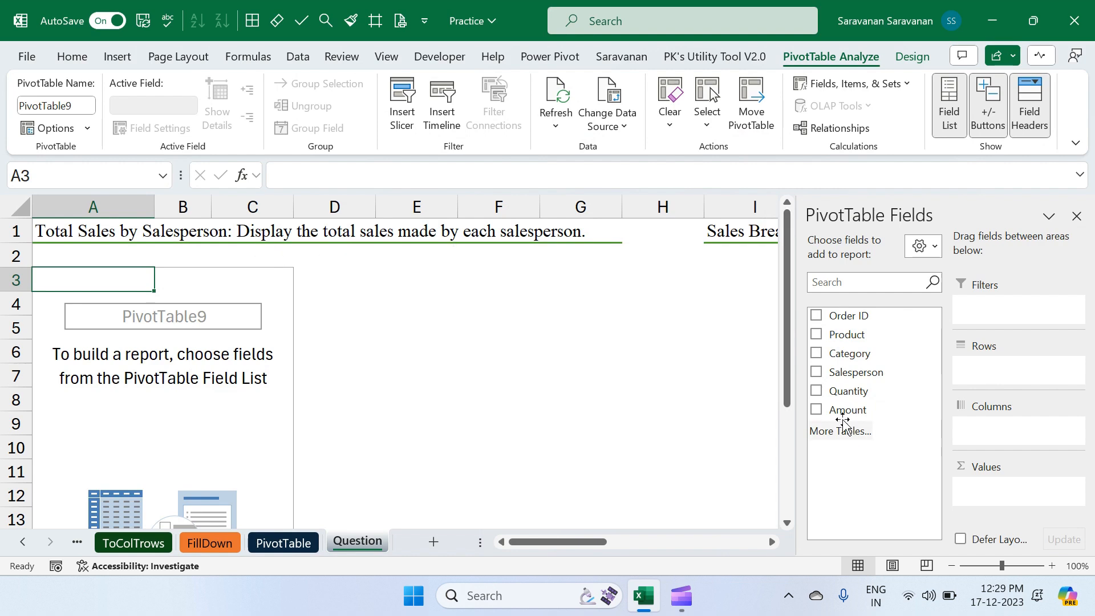
pyautogui.click(816, 371)
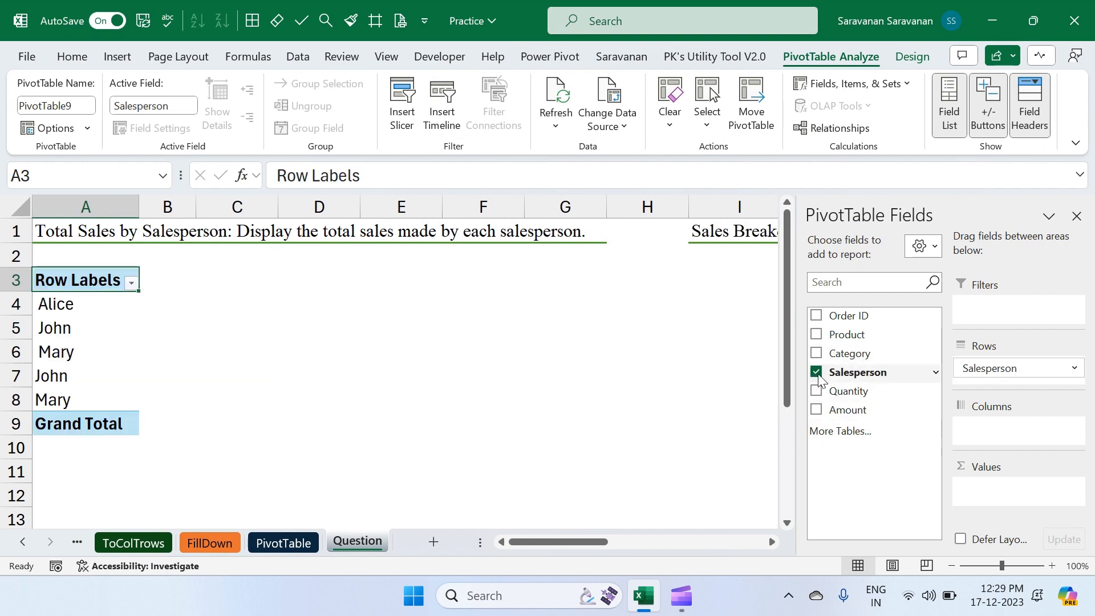
pyautogui.click(817, 410)
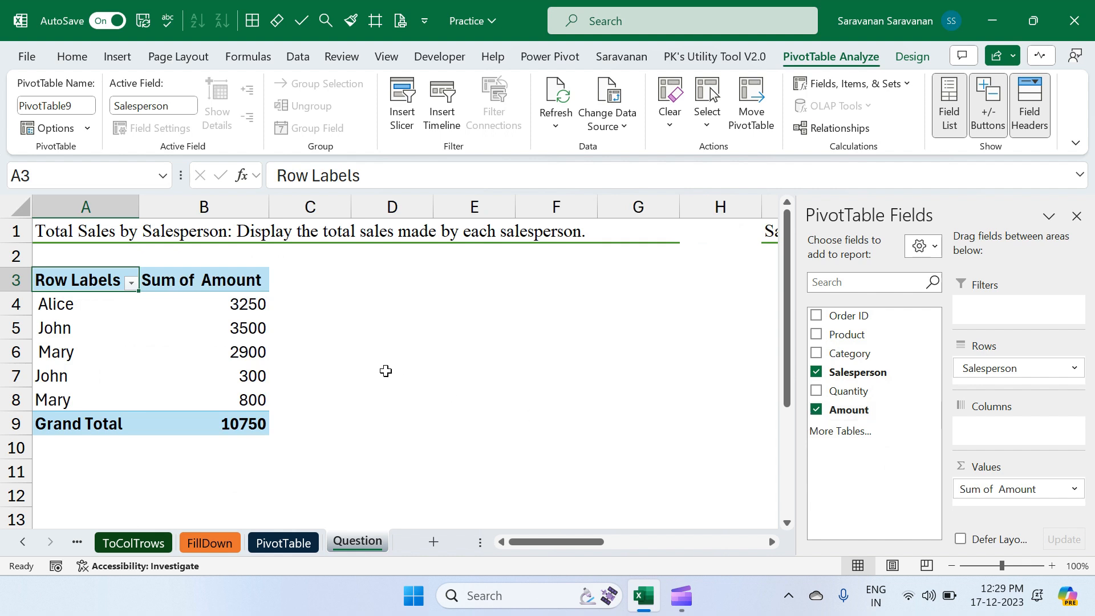
# - Apply the light grey PivotTable style and show the salesperson report in tabular form
pyautogui.click(901, 62)
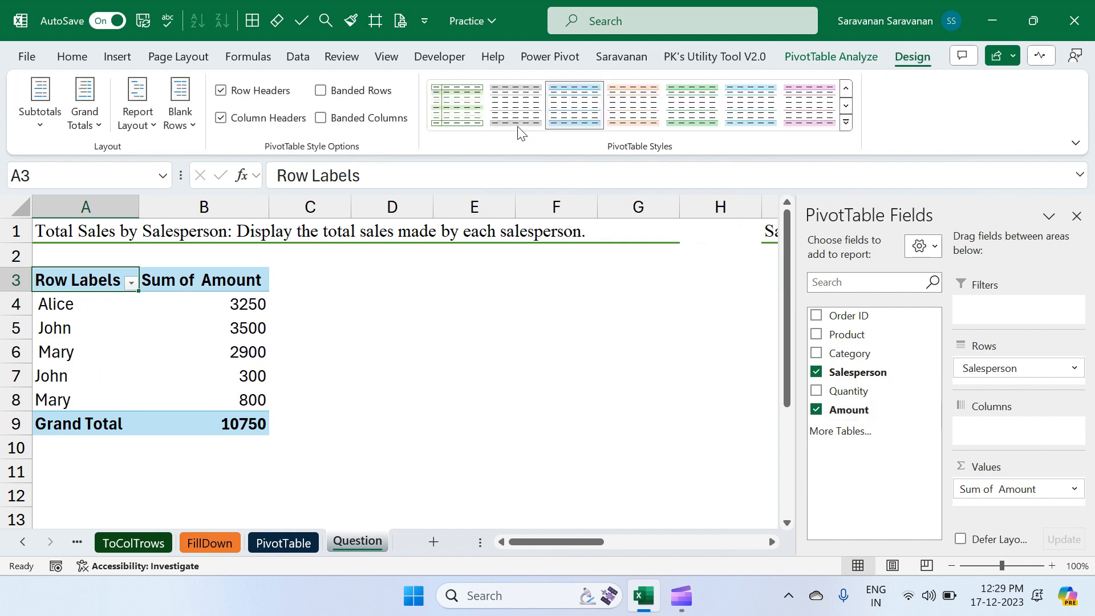
pyautogui.click(830, 57)
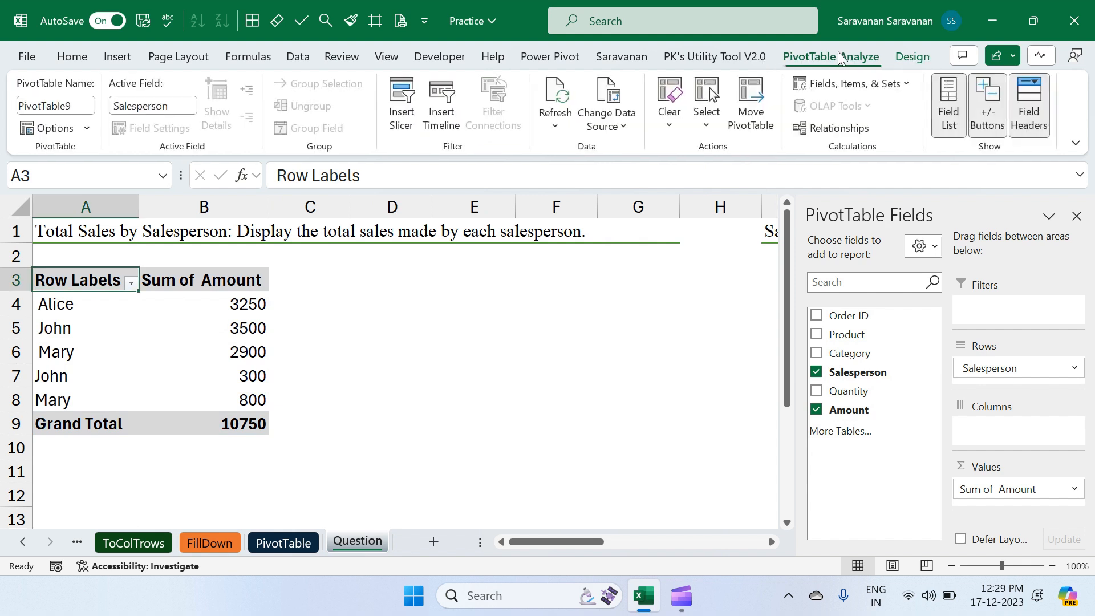
pyautogui.click(901, 57)
pyautogui.click(147, 132)
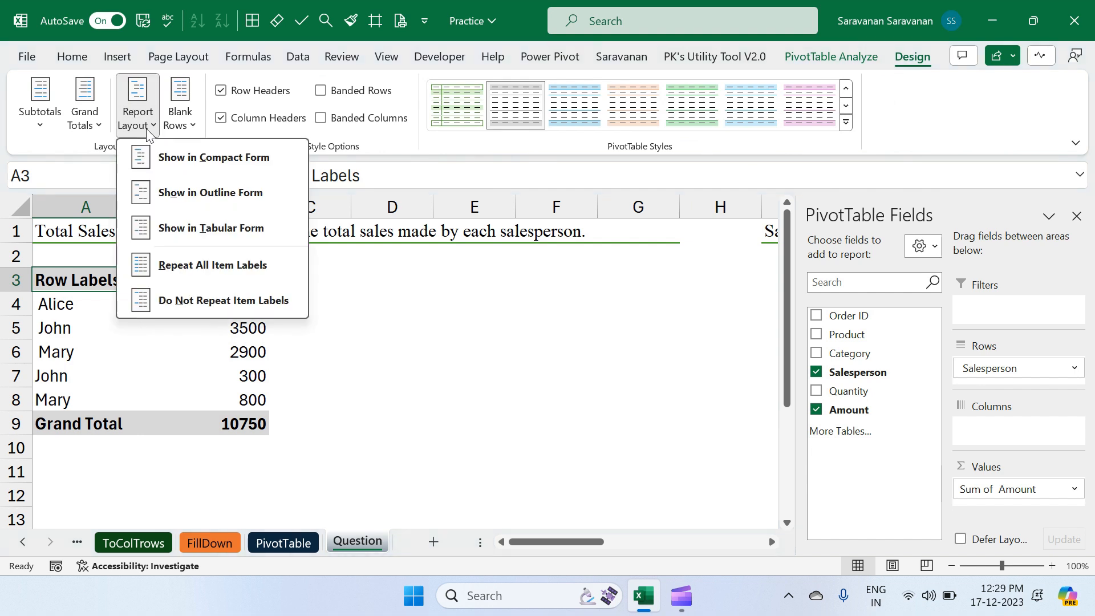
pyautogui.click(230, 235)
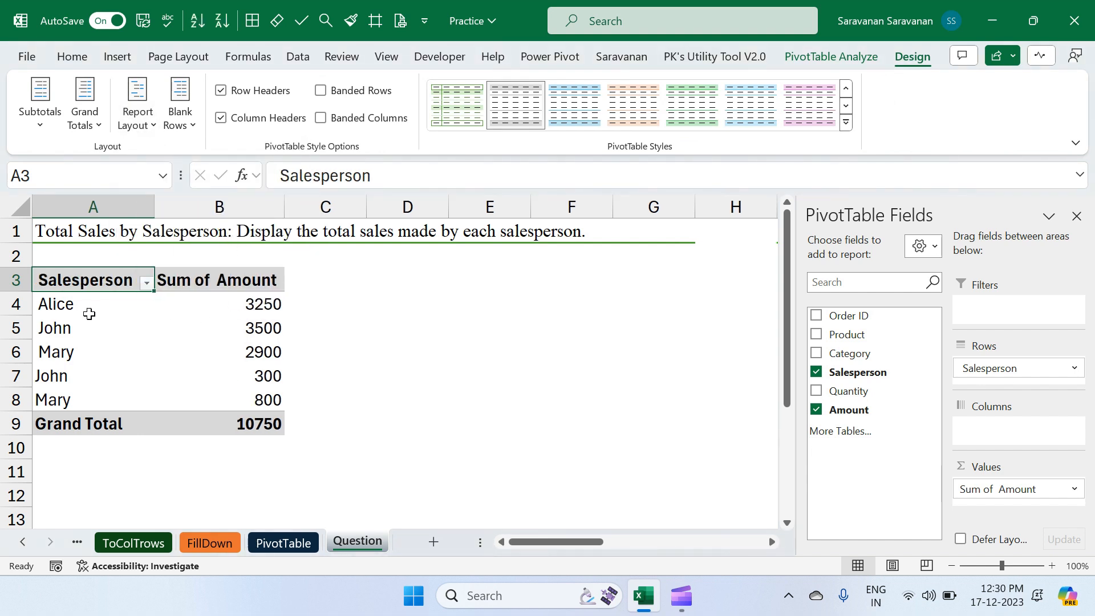
# - Format the Sum of Amount values as Number with 0 decimal places and a thousands separator
pyautogui.rightClick(229, 308)
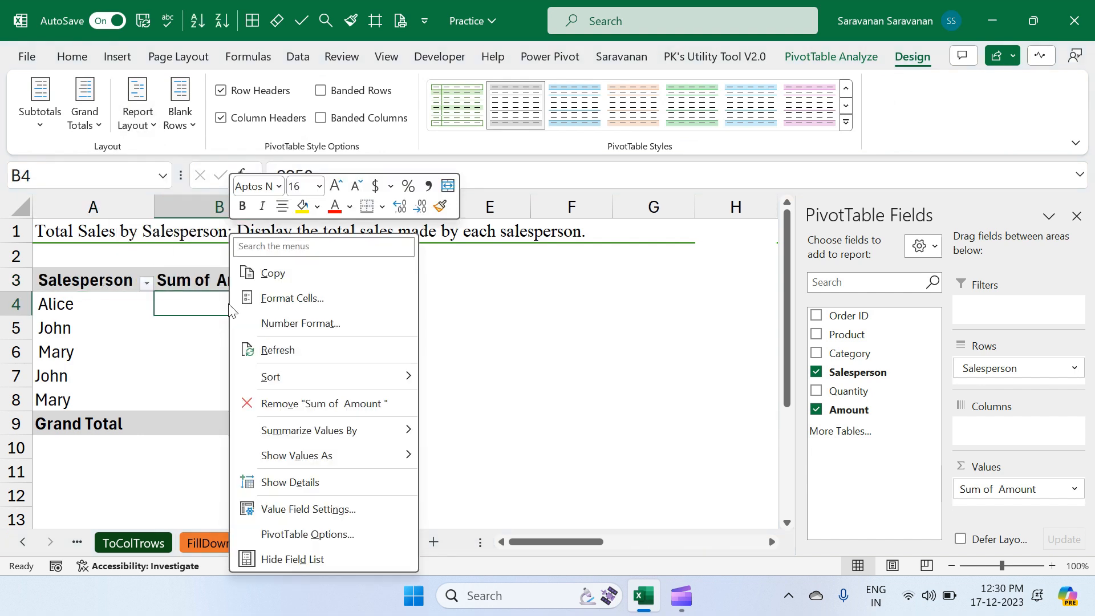
pyautogui.click(299, 324)
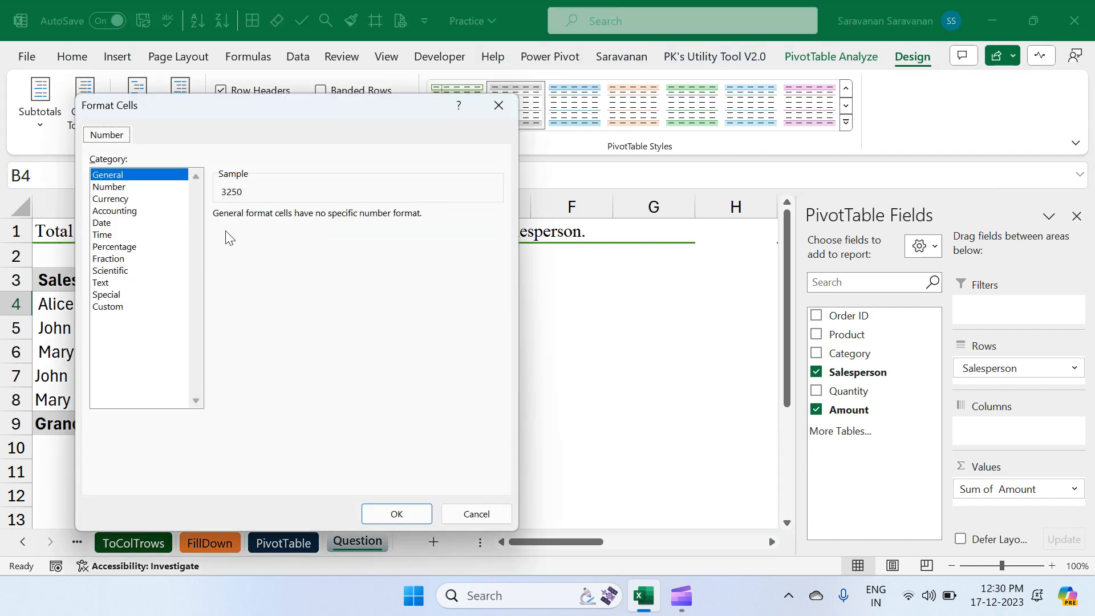
pyautogui.click(120, 188)
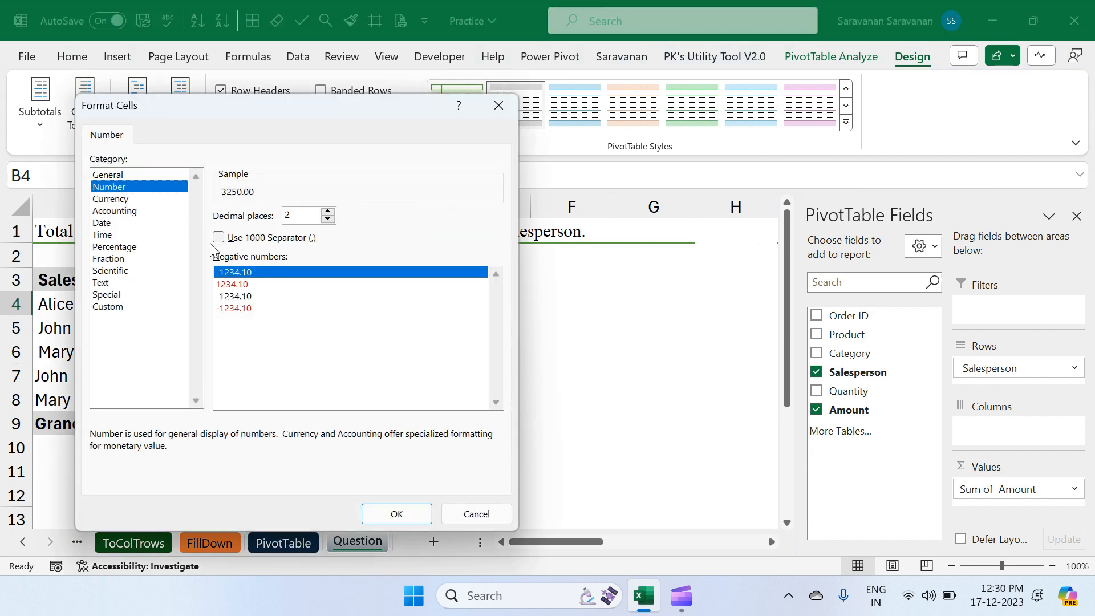
pyautogui.click(219, 238)
pyautogui.click(328, 219)
pyautogui.click(328, 219)
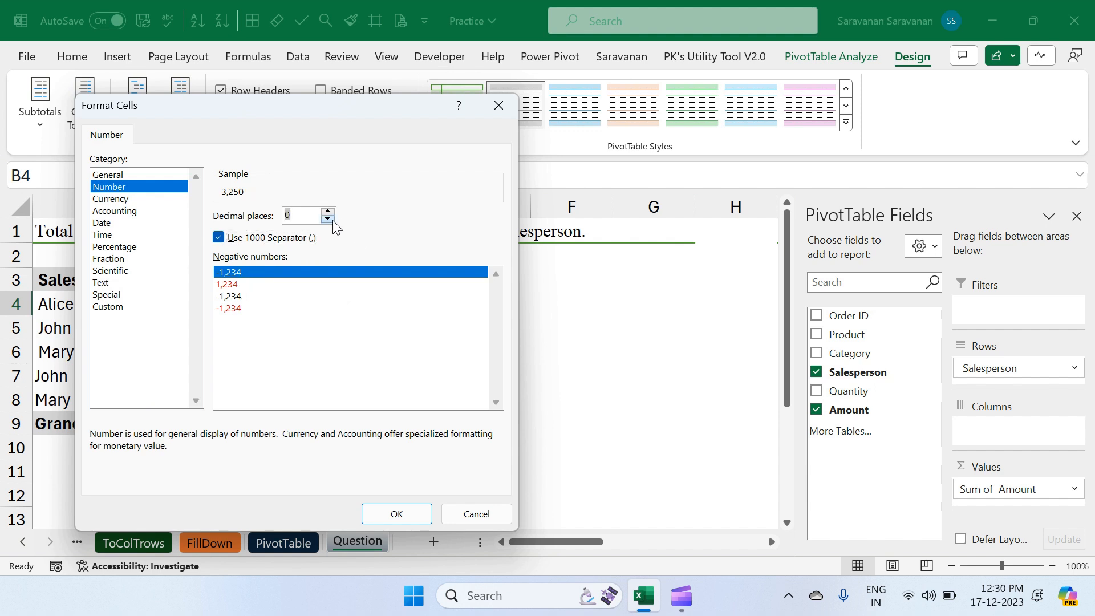
pyautogui.click(395, 515)
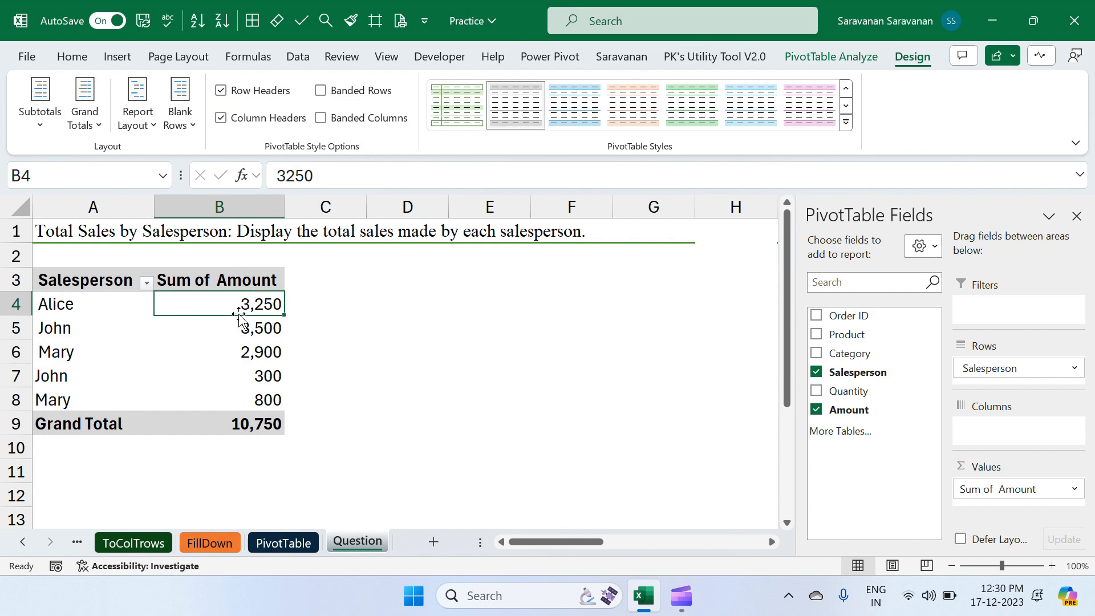
# - Sort the salesperson report by Sum of Amount from largest to smallest
pyautogui.rightClick(231, 307)
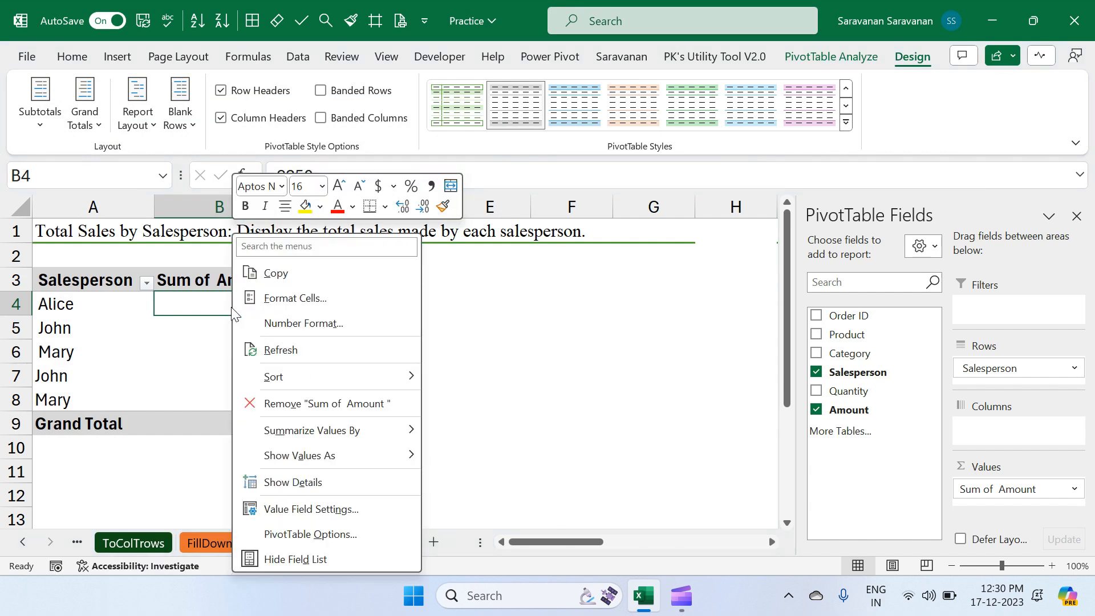
pyautogui.moveTo(323, 387)
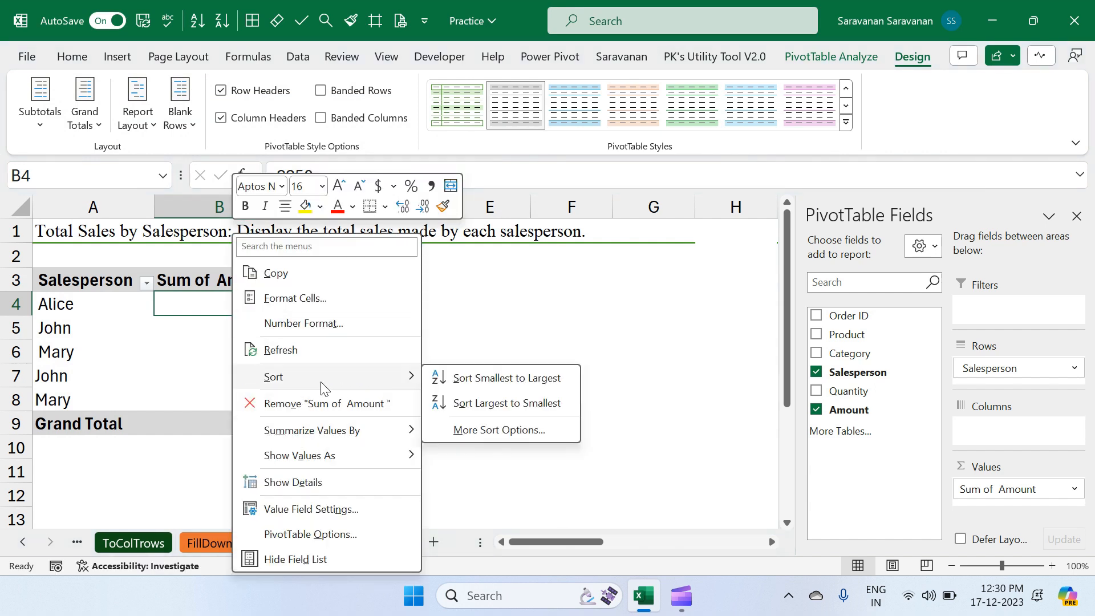
pyautogui.click(484, 405)
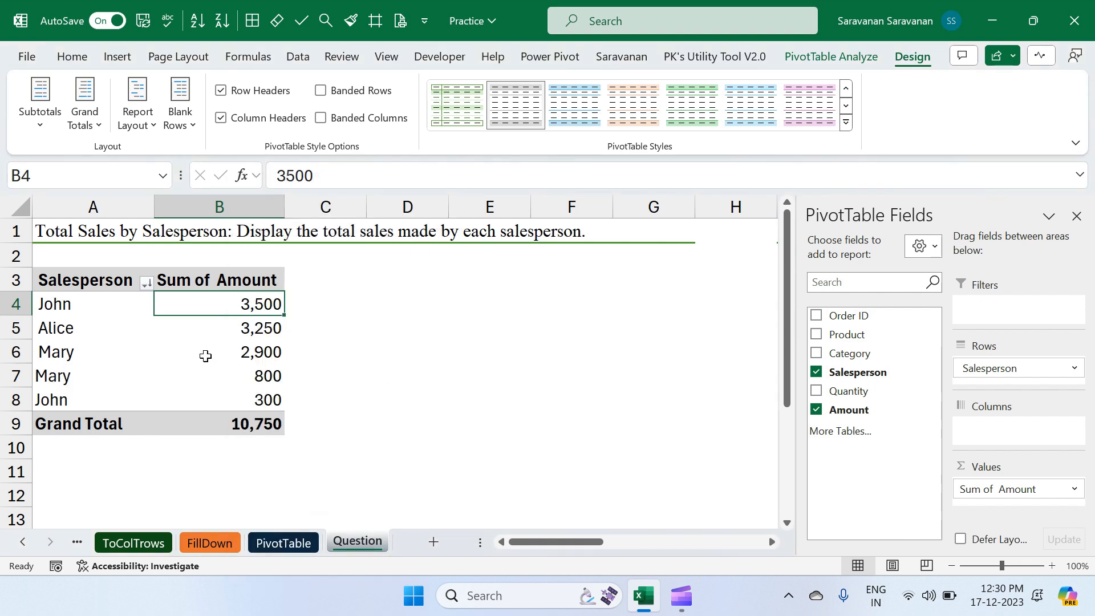
# - Copy the whole salesperson PivotTable to cell I3 under the Sales Breakdown by Category heading
pyautogui.click(89, 280)
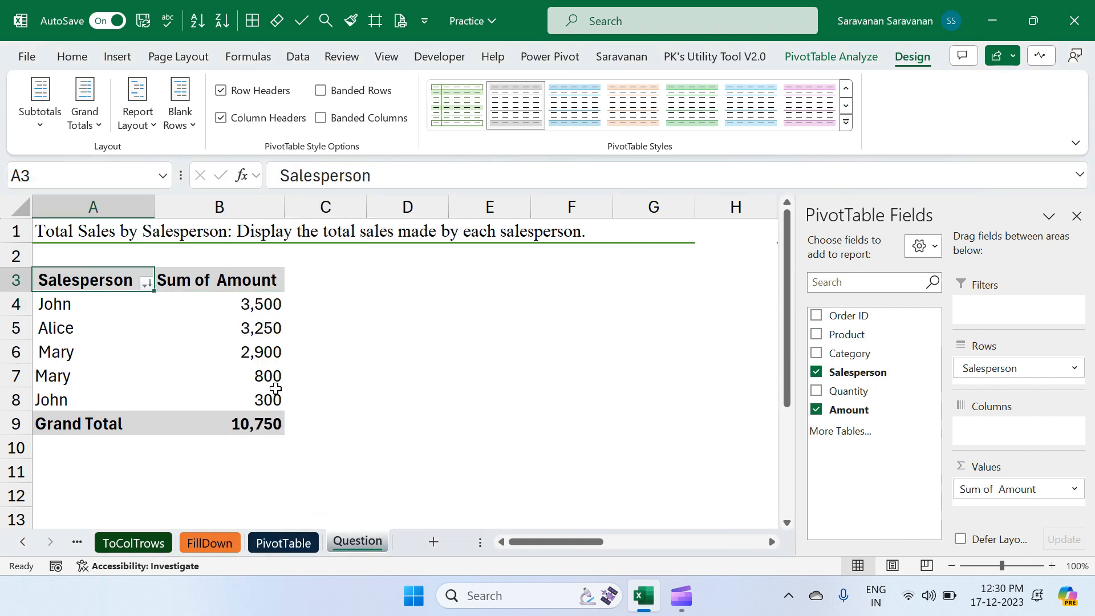
pyautogui.keyDown('shift'); pyautogui.click(267, 429); pyautogui.keyUp('shift')
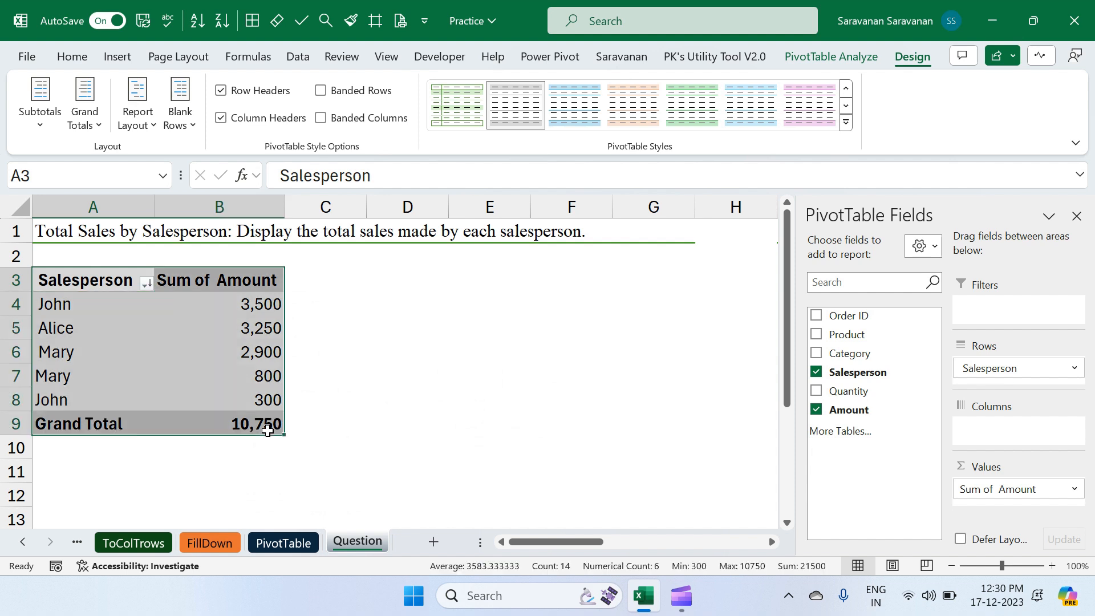
pyautogui.hotkey('ctrl', 'c')
pyautogui.hscroll(3, 481, 398)
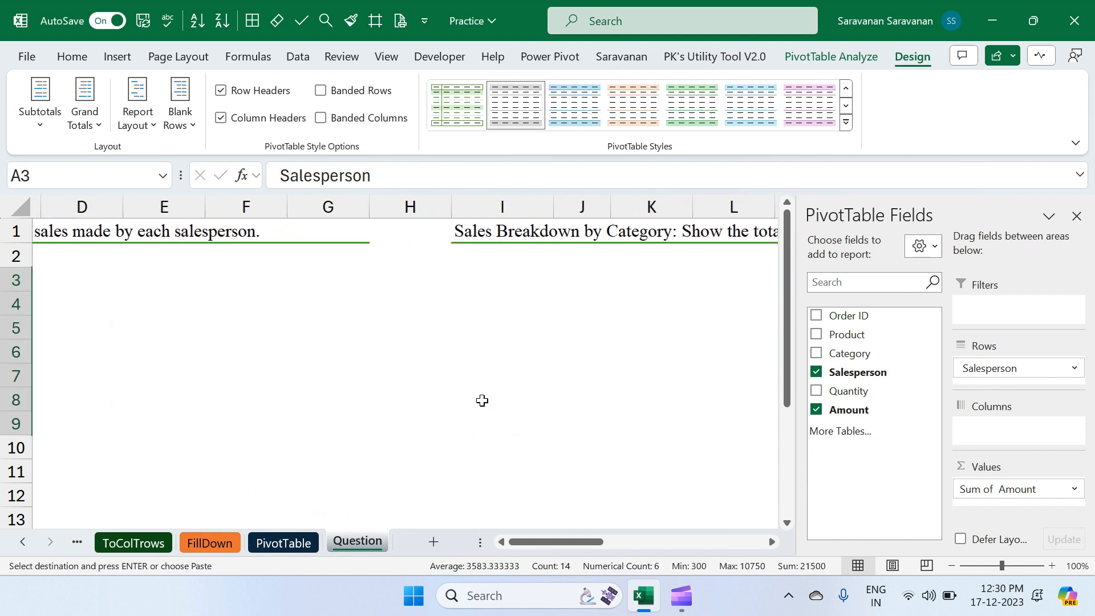
pyautogui.click(475, 280)
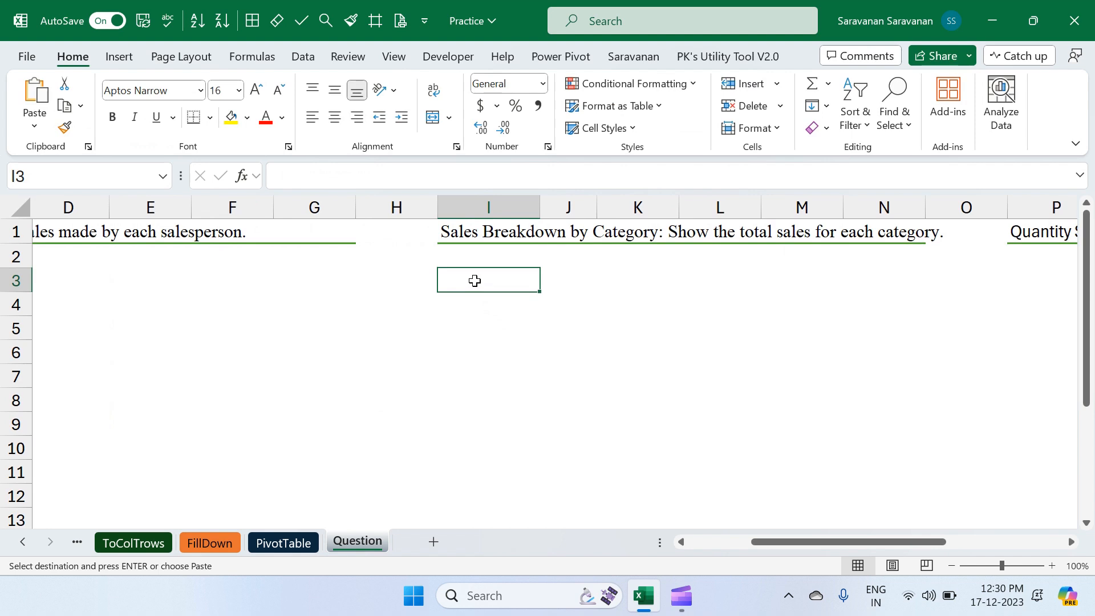
pyautogui.hotkey('ctrl', 'v')
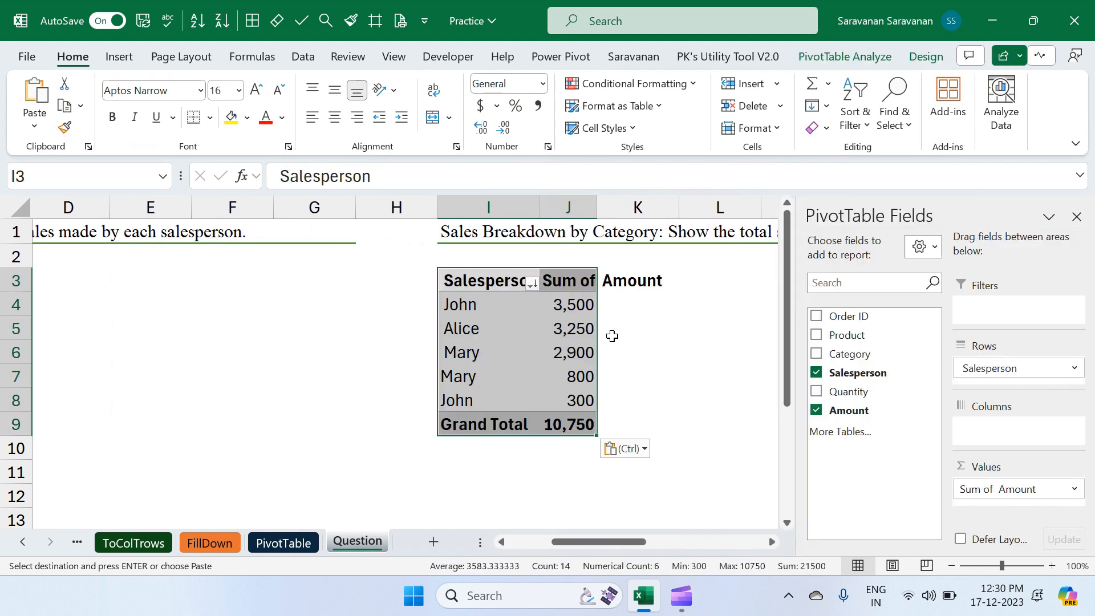
# - Replace Salesperson with Category as the row field in the copied PivotTable at I3
pyautogui.hscroll(3, 612, 336)
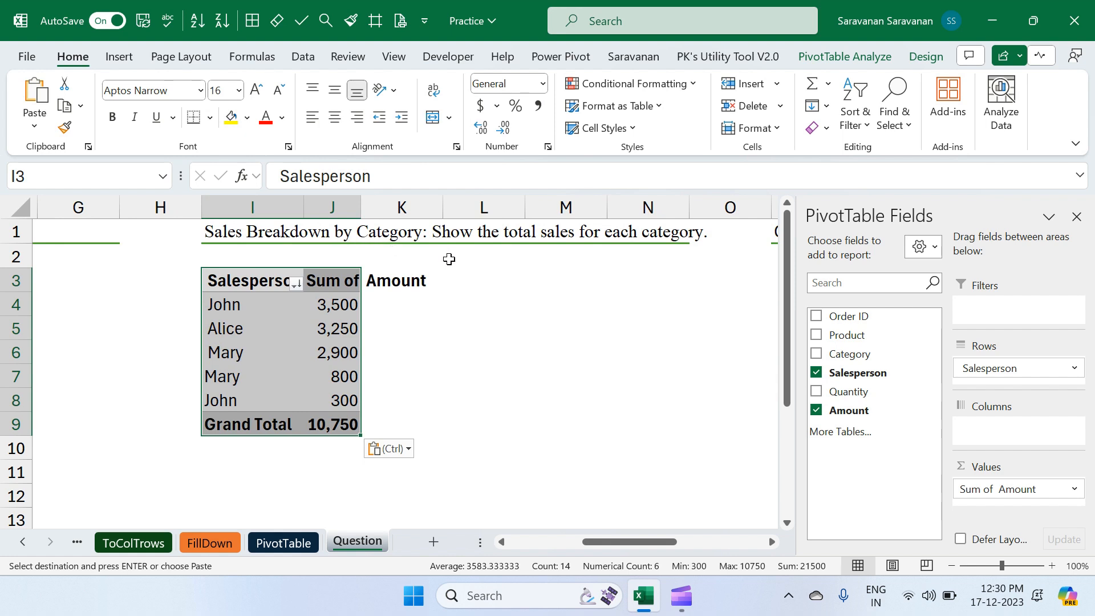
pyautogui.click(815, 373)
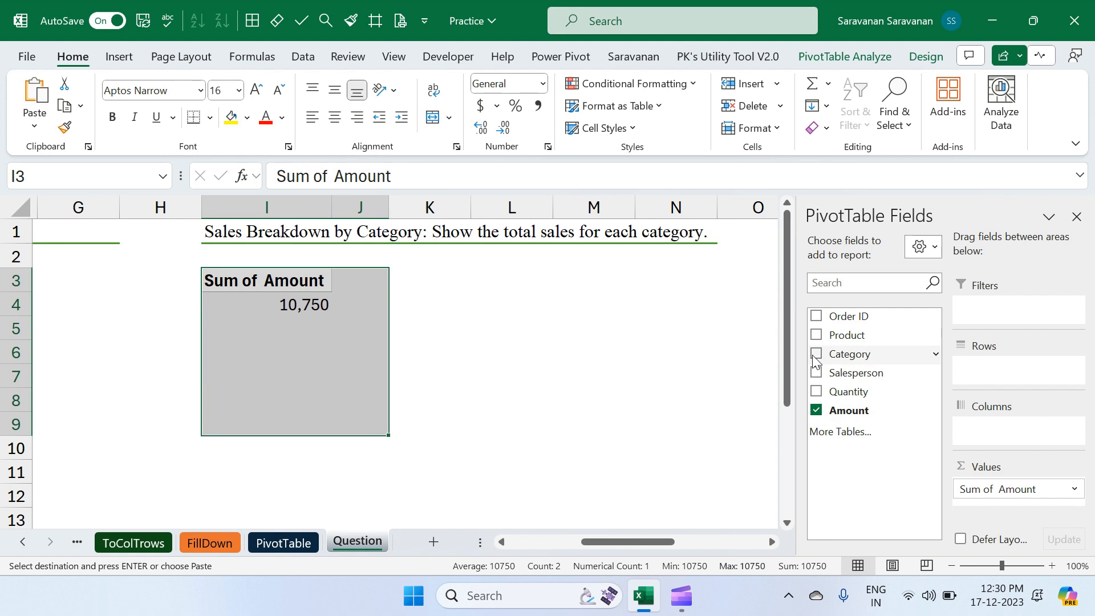
pyautogui.click(815, 355)
pyautogui.hscroll(2, 423, 331)
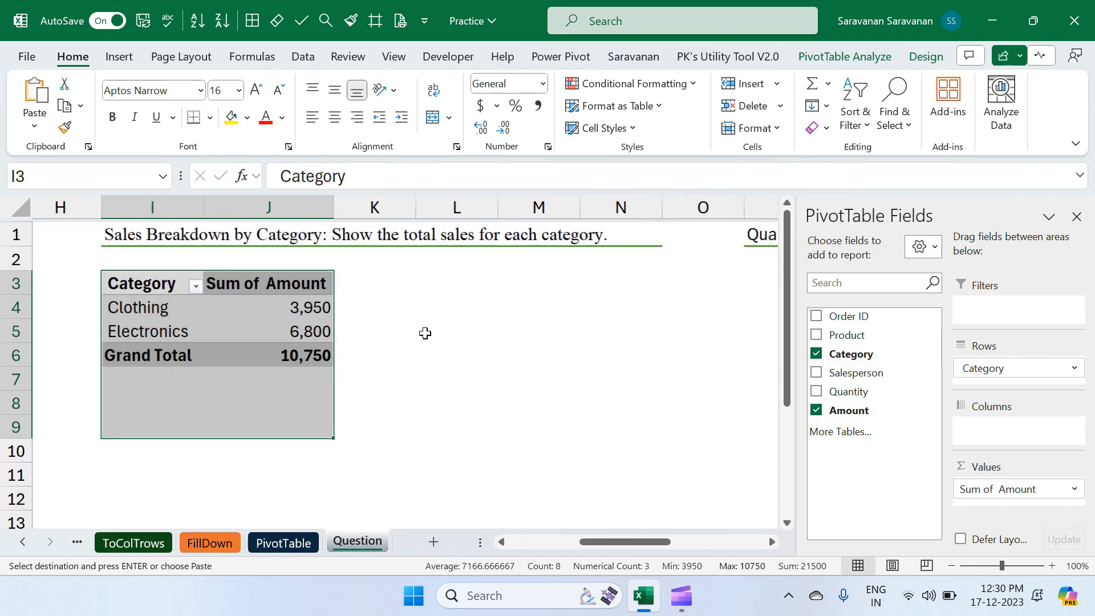
# - Copy the category PivotTable to cell P3 under the Quantity Sold of Each Product heading
pyautogui.click(269, 303)
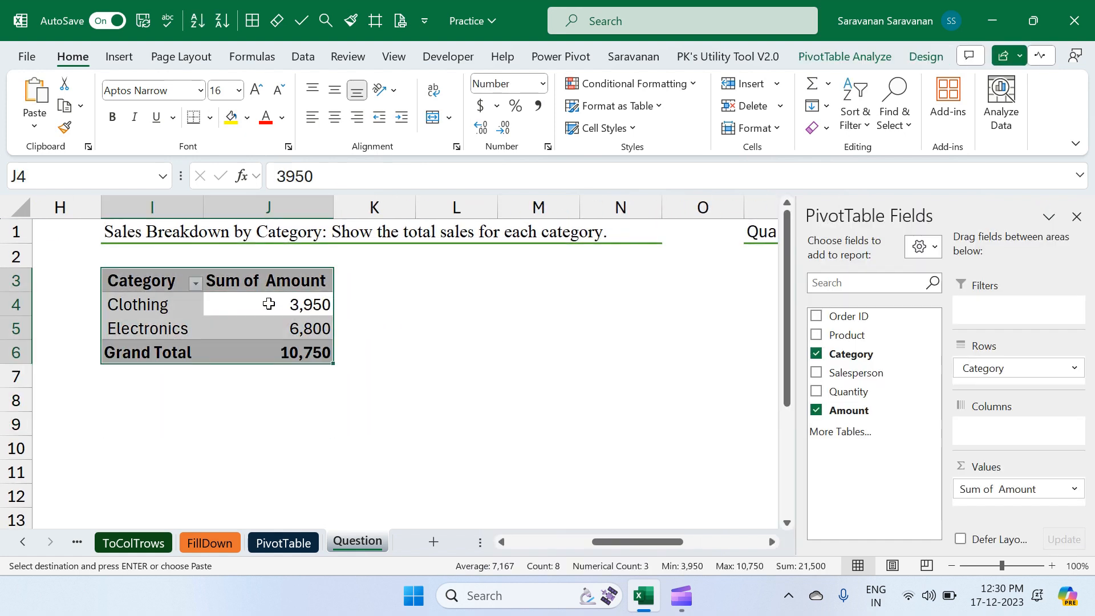
pyautogui.hscroll(3, 269, 303)
pyautogui.click(523, 275)
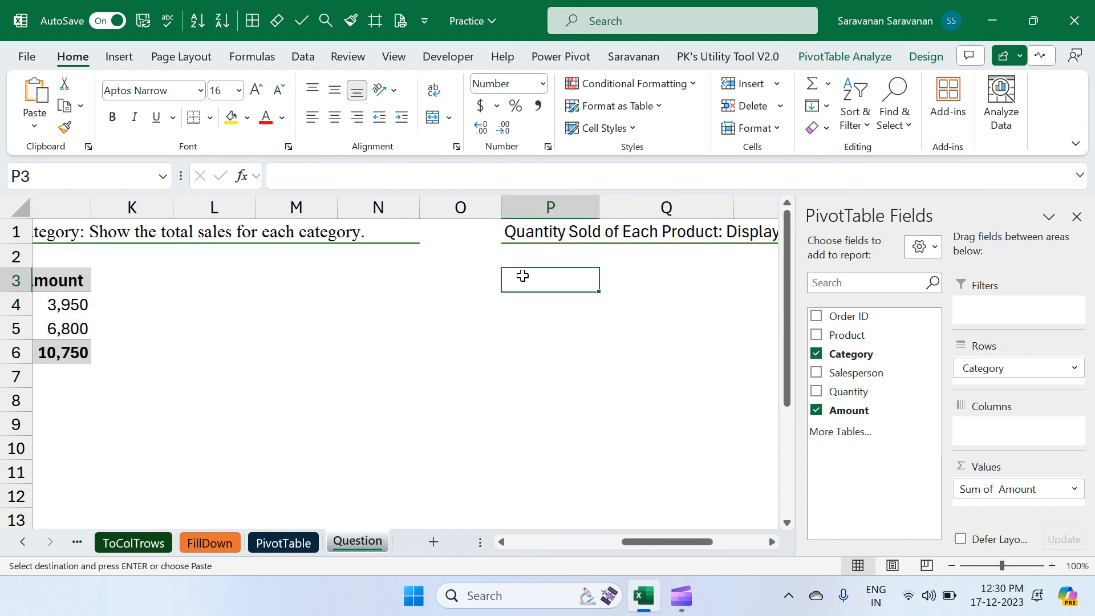
pyautogui.hotkey('ctrl', 'v')
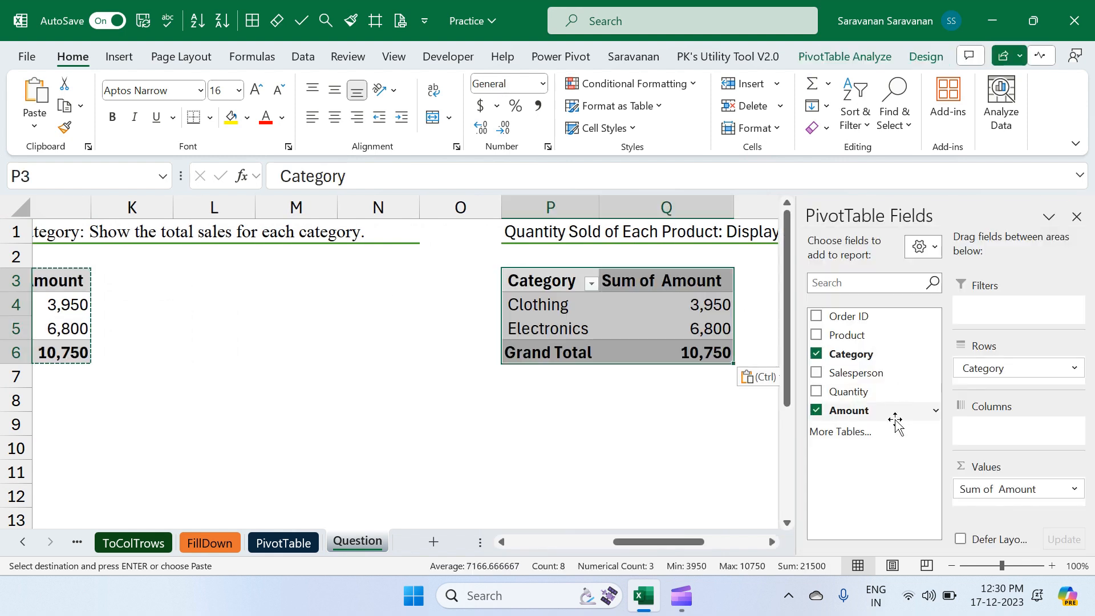
# - Replace Category and Amount in the PivotTable at P3 with Product as rows and Quantity summed
pyautogui.click(816, 353)
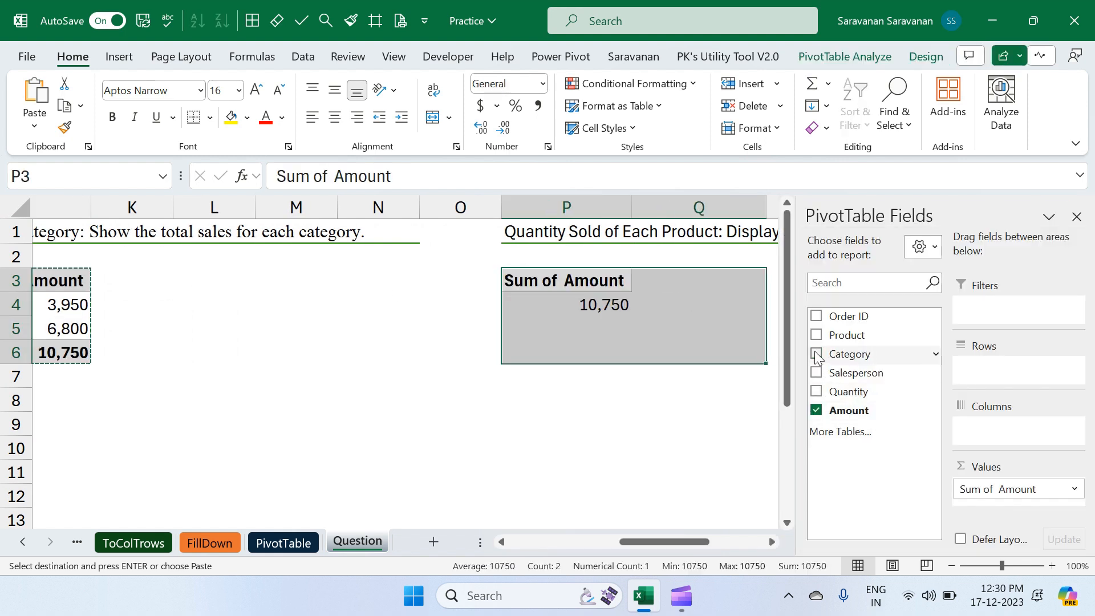
pyautogui.click(816, 411)
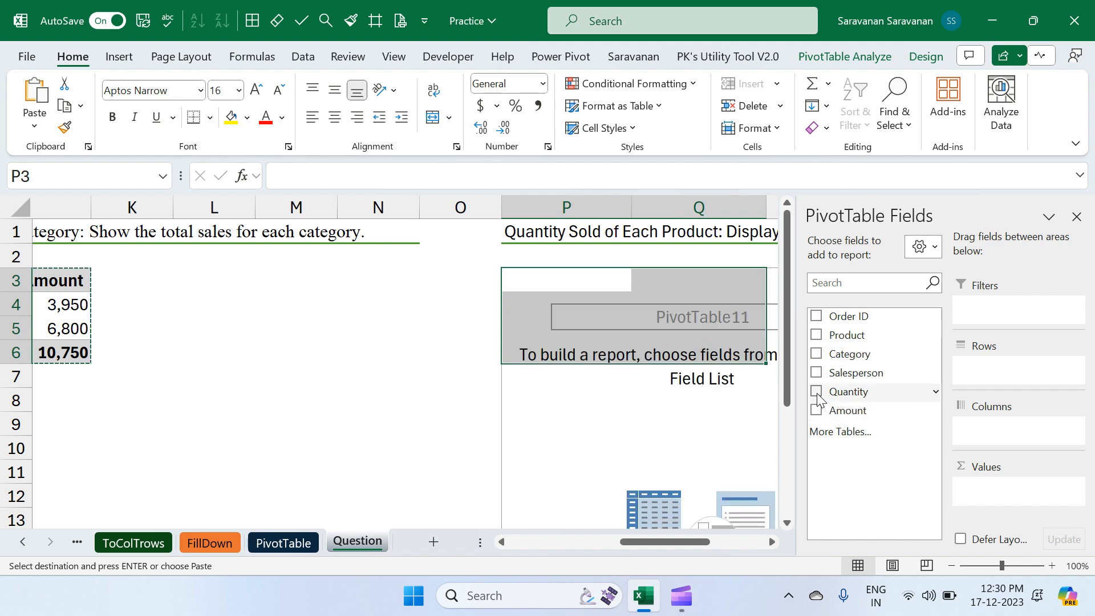
pyautogui.click(816, 334)
pyautogui.click(817, 391)
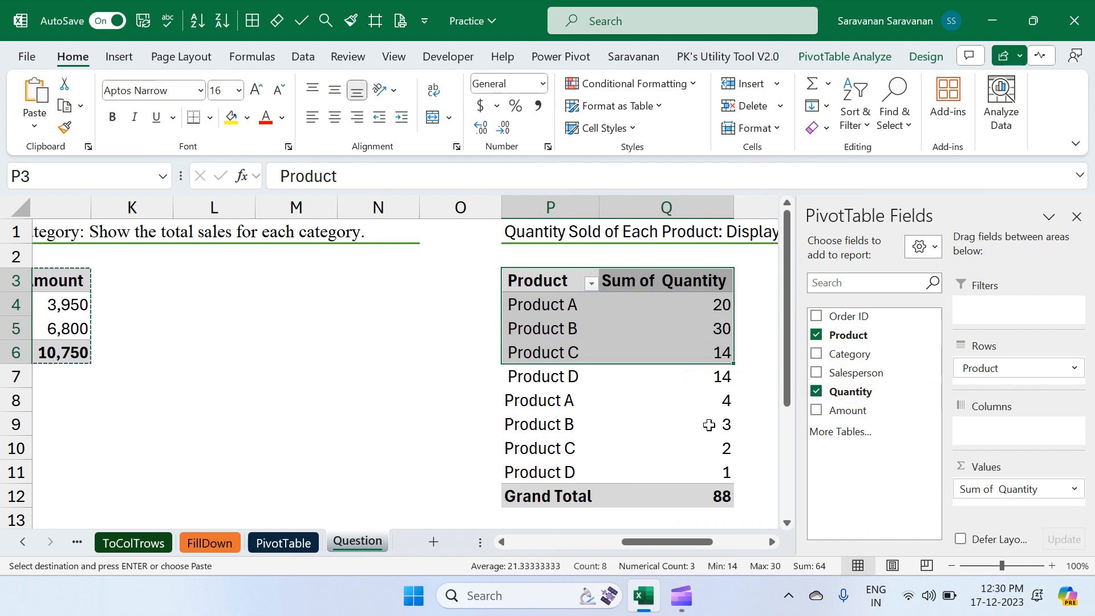
pyautogui.scroll(-1, 708, 425)
pyautogui.click(703, 298)
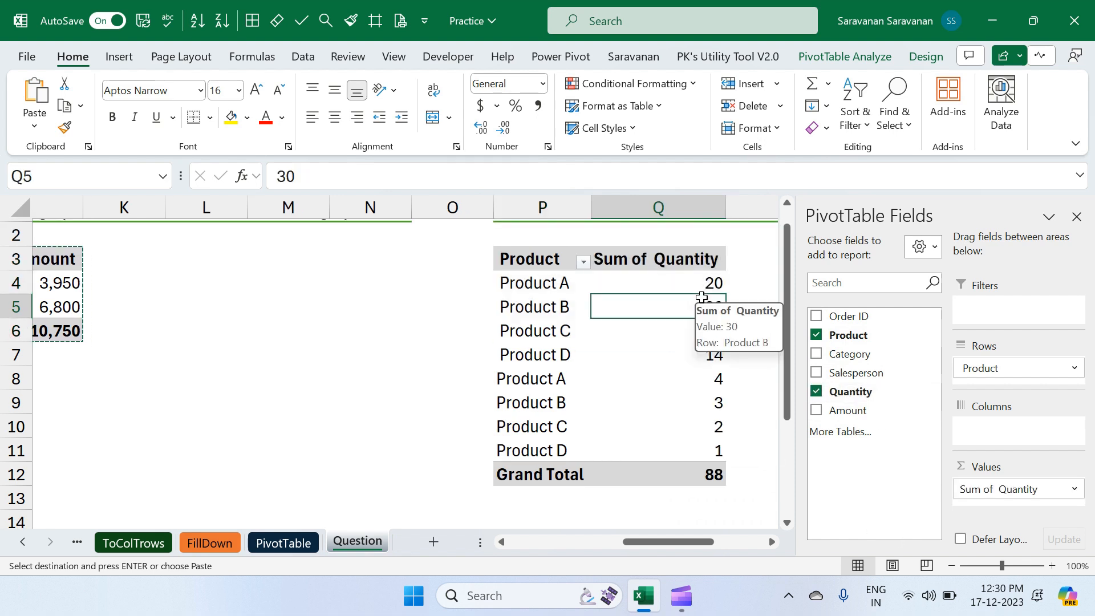
# - Sort the product PivotTable at P3 by summed quantity from largest to smallest
pyautogui.rightClick(685, 291)
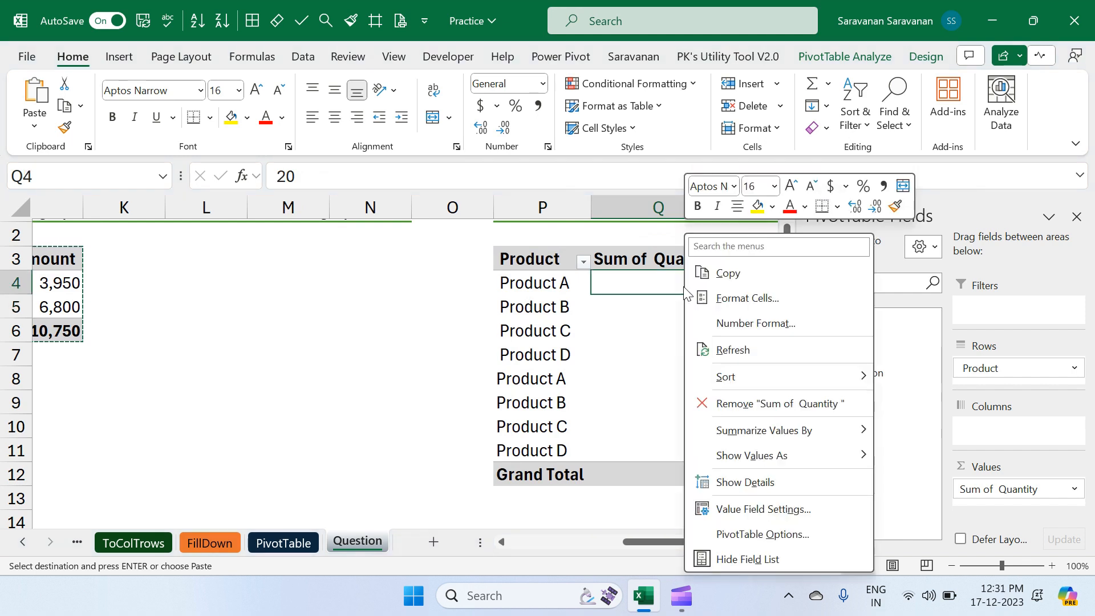
pyautogui.moveTo(789, 381)
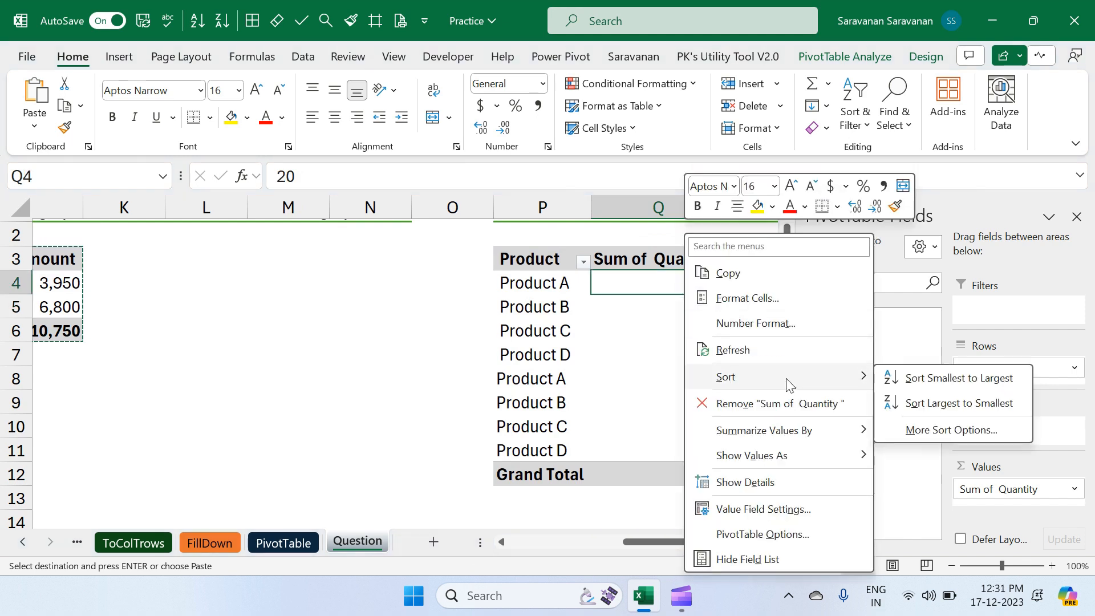
pyautogui.click(938, 404)
# - Extract the source records behind the Clothing amount to a new sheet, and delete that detail sheet
pyautogui.doubleClick(71, 288)
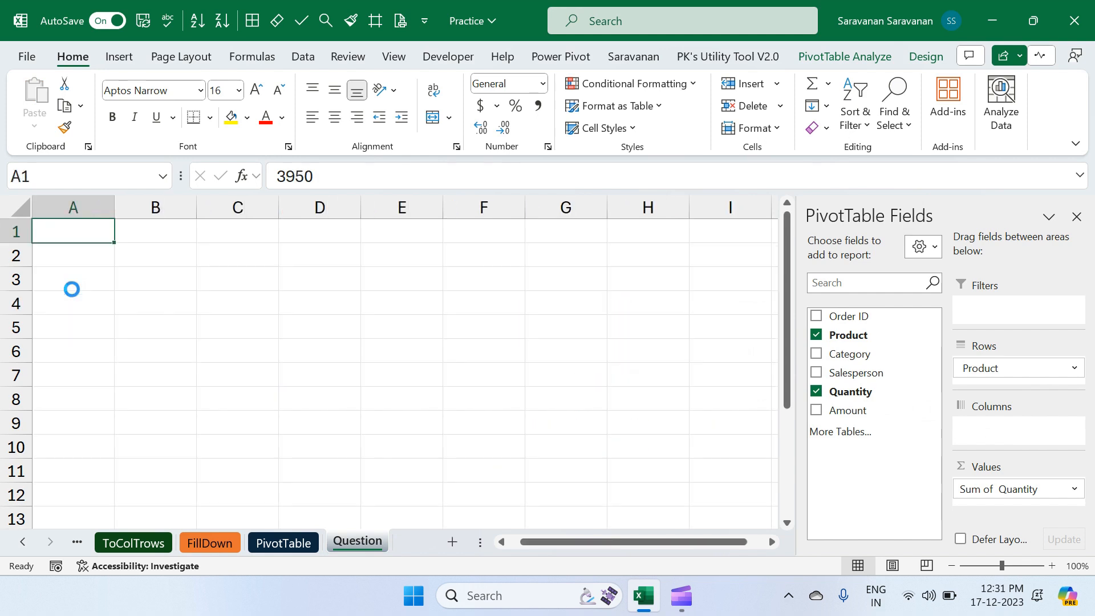
pyautogui.rightClick(357, 542)
pyautogui.press('d')
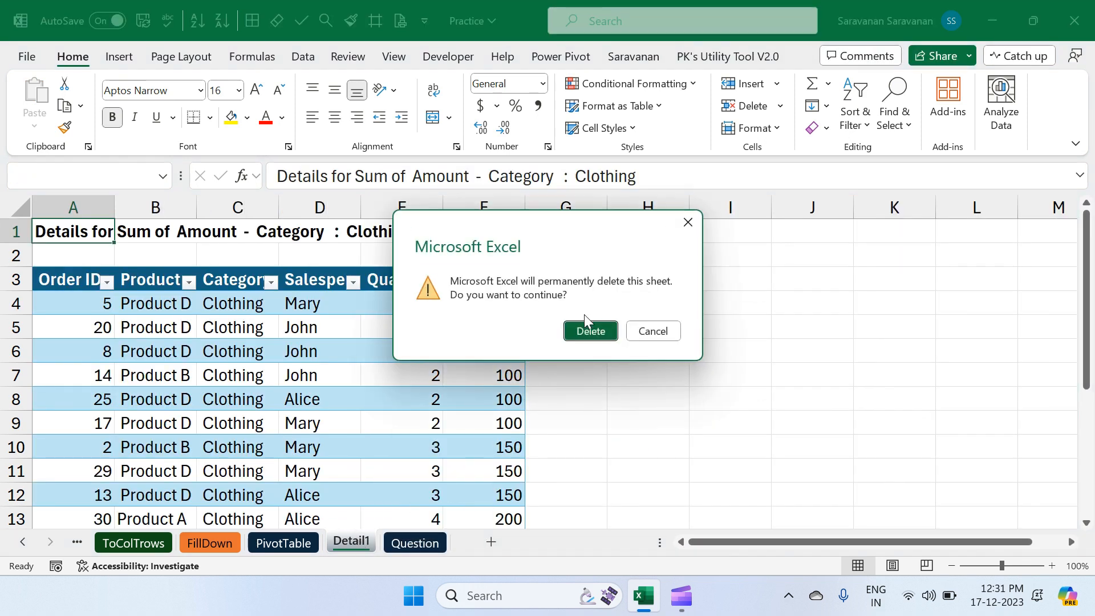
pyautogui.click(587, 331)
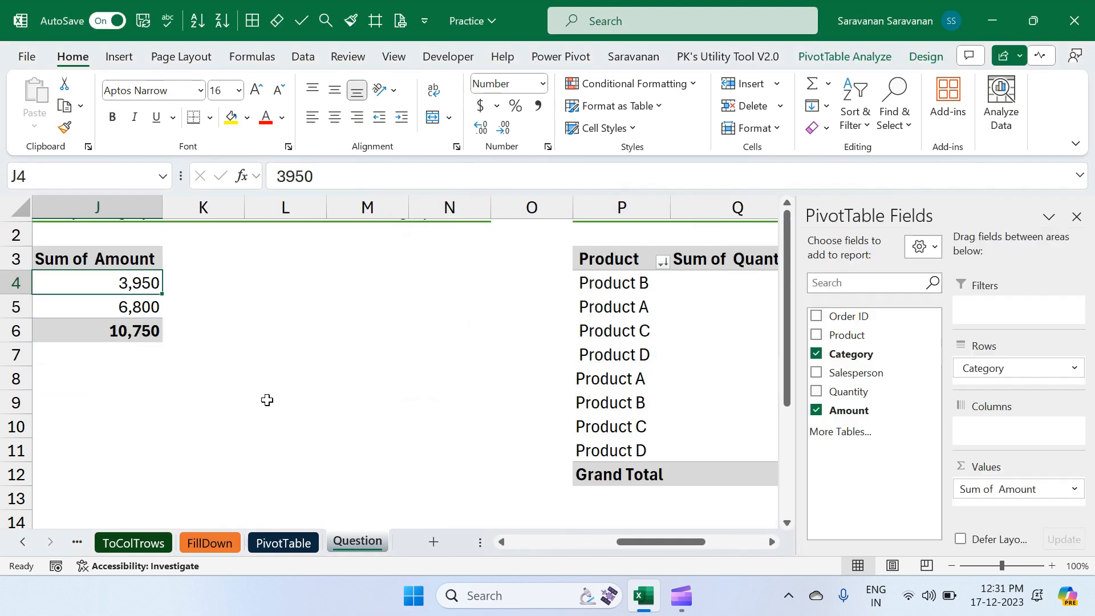
# - Sort the category PivotTable at I3 by summed amount from largest to smallest
pyautogui.hscroll(-2, 267, 400)
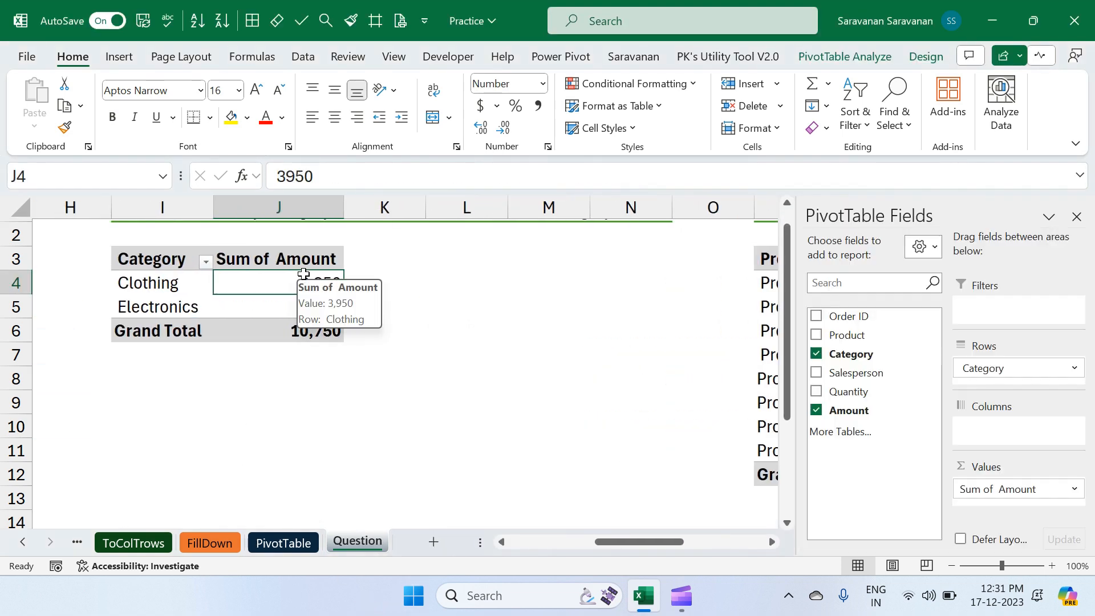
pyautogui.rightClick(285, 284)
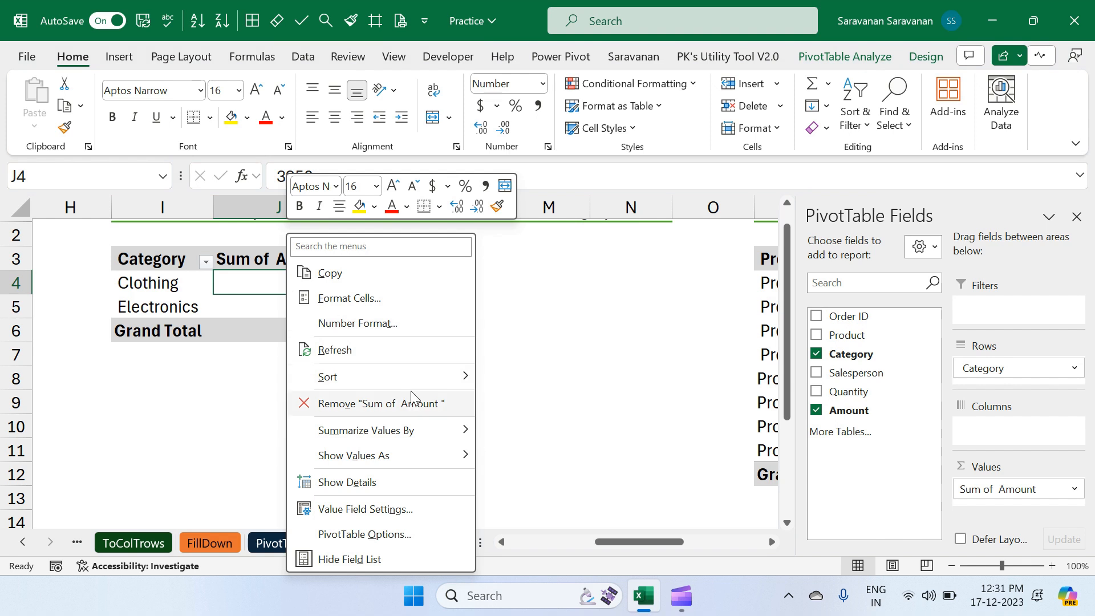
pyautogui.moveTo(418, 380)
pyautogui.click(570, 403)
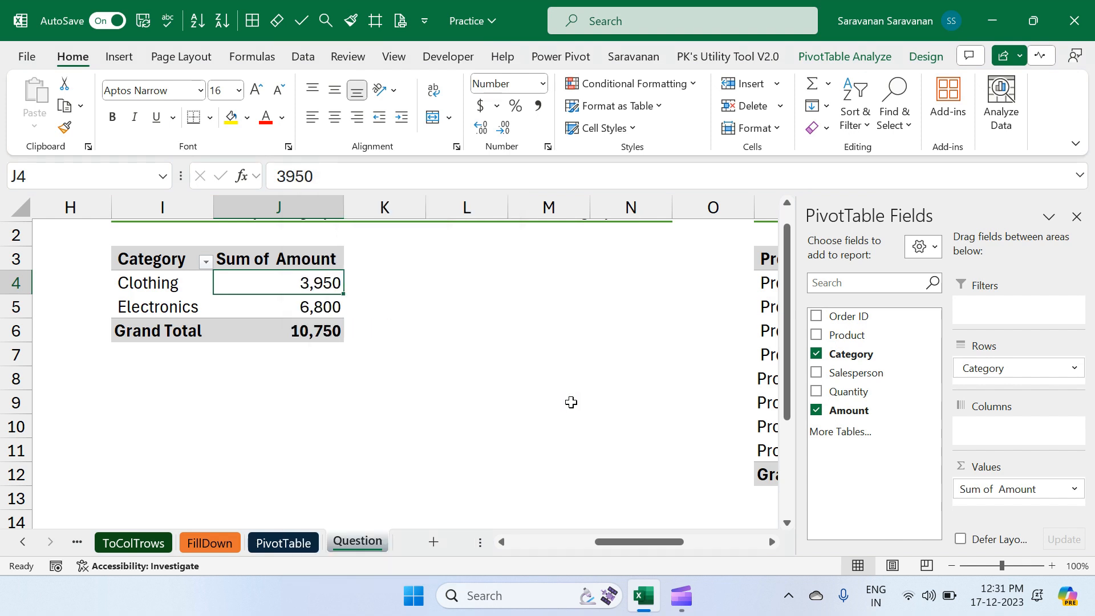
# - Return to the source data on the PivotTable sheet and go to the Order ID of its last record
pyautogui.hscroll(-1, 571, 402)
pyautogui.scroll(1, 360, 262)
pyautogui.hscroll(-5, 359, 261)
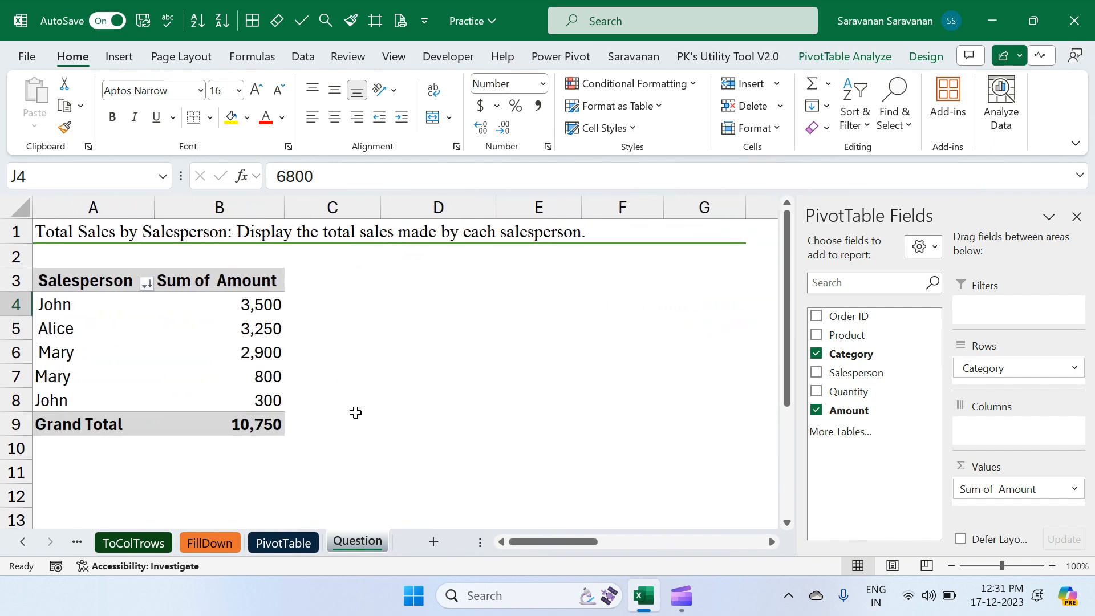
pyautogui.click(284, 539)
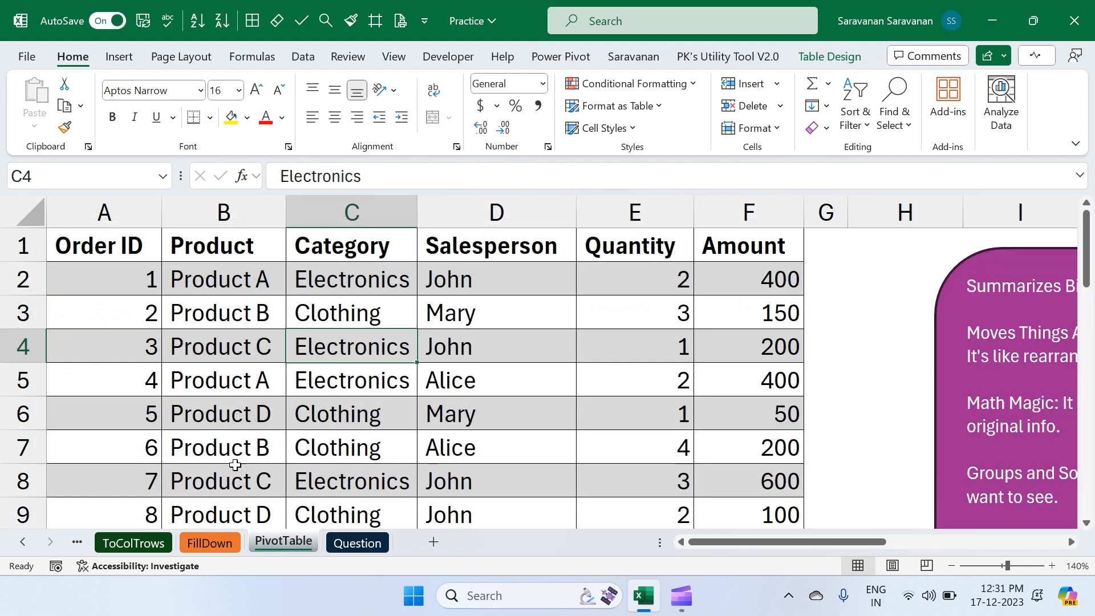
pyautogui.scroll(-3, 427, 391)
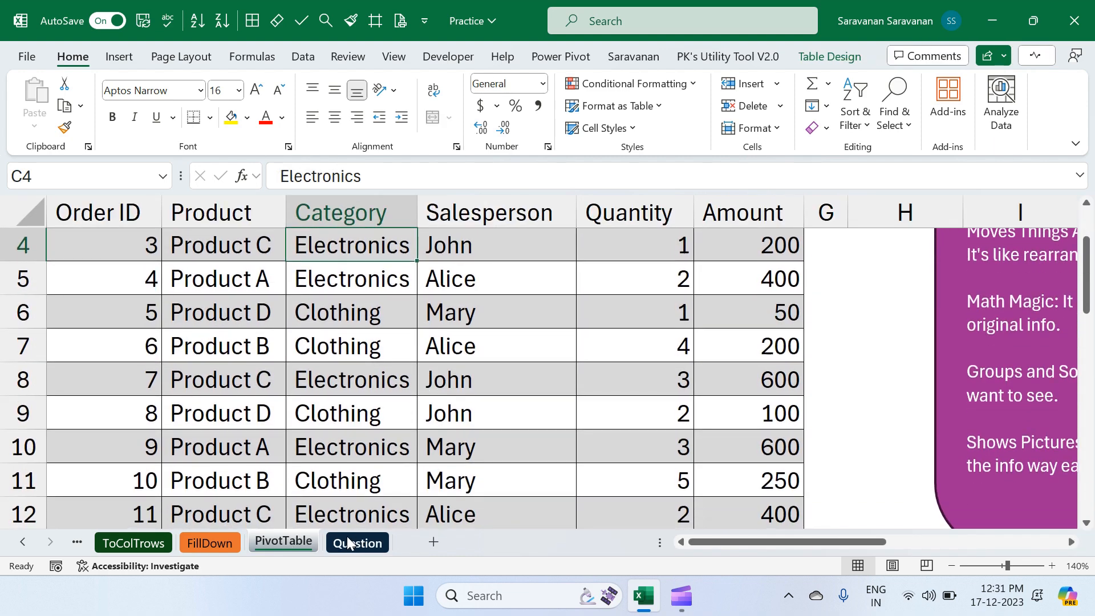
pyautogui.click(346, 536)
pyautogui.click(311, 550)
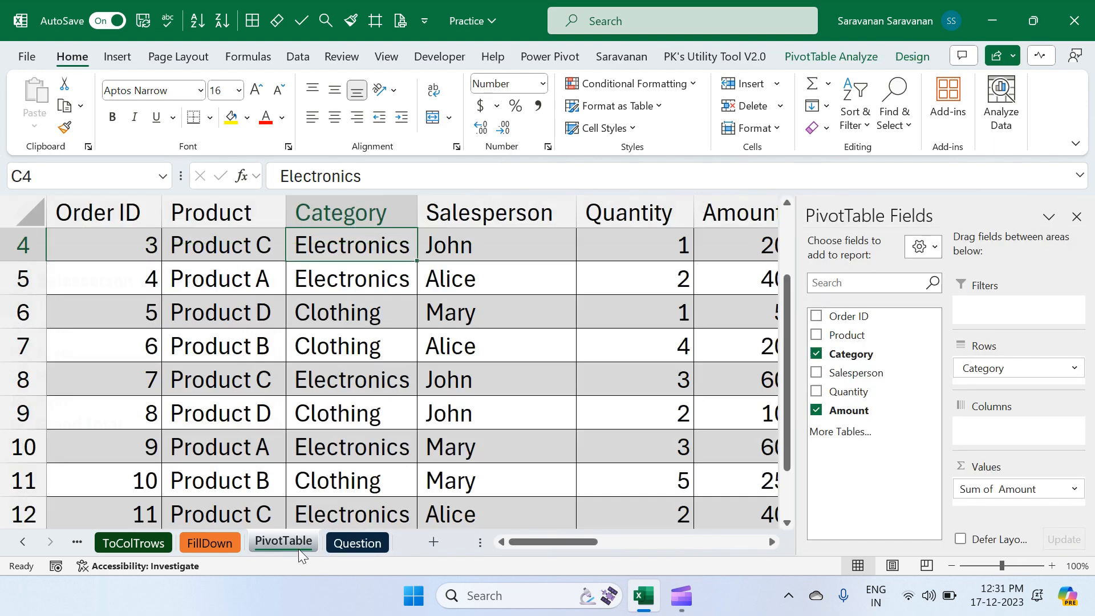
pyautogui.click(230, 422)
pyautogui.hotkey('ctrl', 'Down')
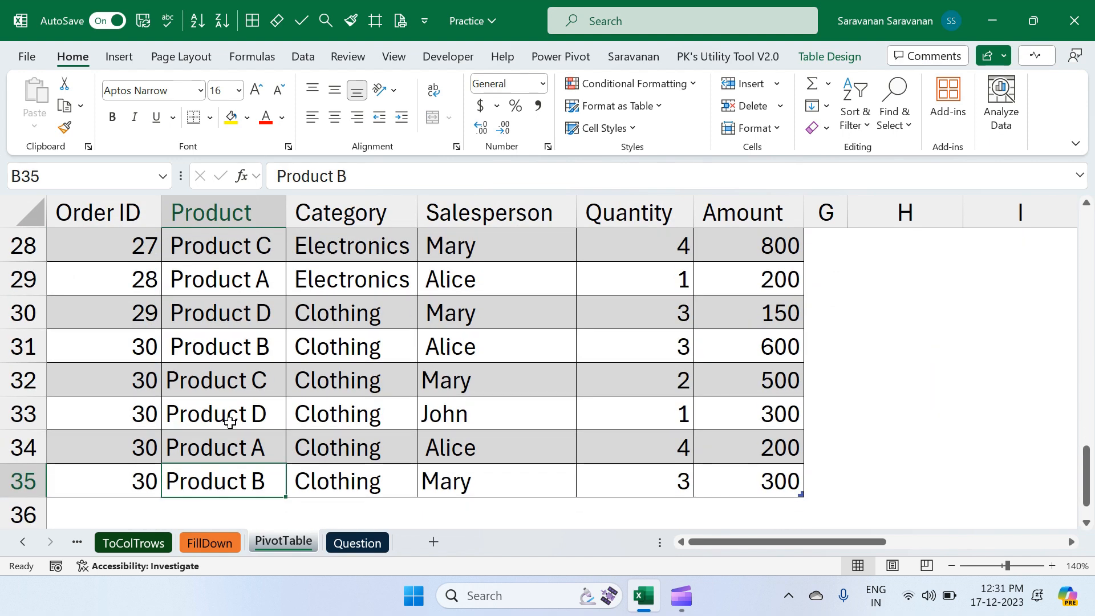
pyautogui.hotkey('ctrl', 'Left')
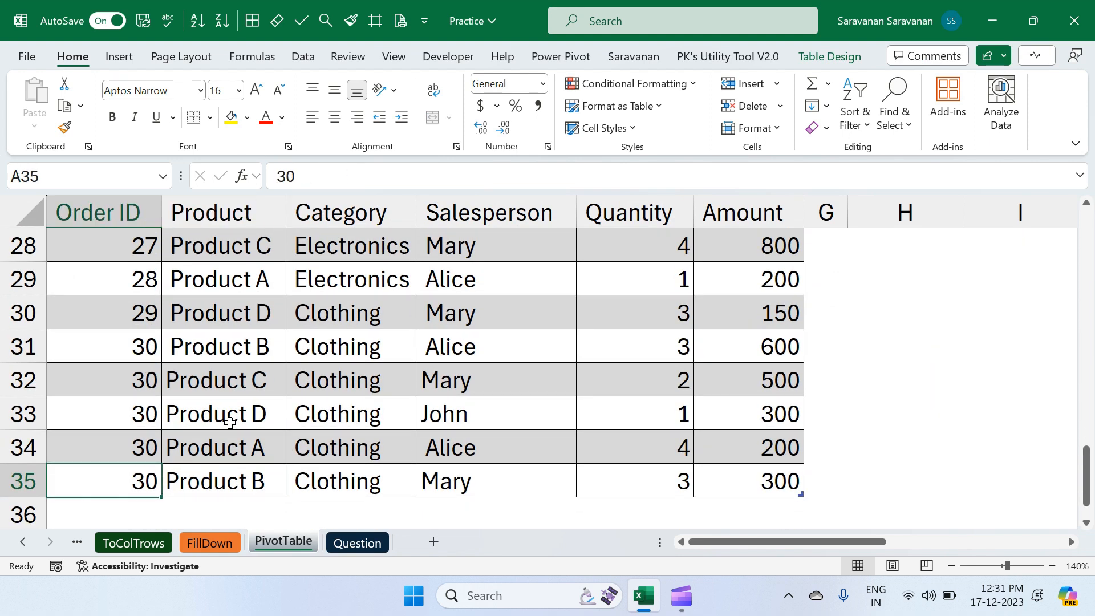
# - Continue the Order ID series from 27 and 28 in A28:A29 down to row 35, ending at 34
pyautogui.press('Up')
pyautogui.press('Up')
pyautogui.press('Up')
pyautogui.press('Up')
pyautogui.press('Up')
pyautogui.press('Up')
pyautogui.press('Up')
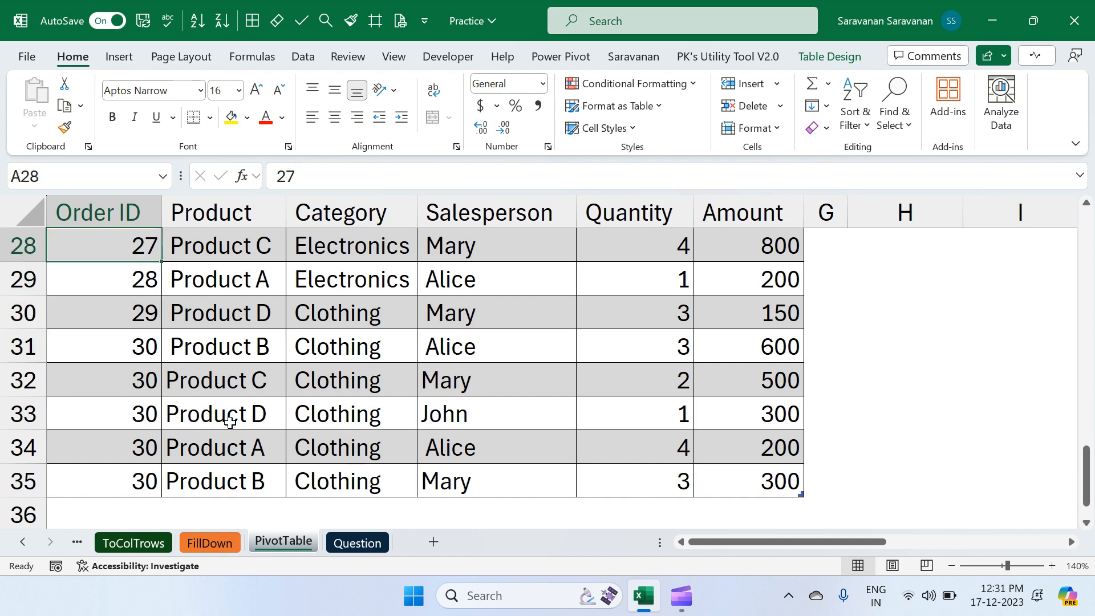
pyautogui.hotkey('shift', 'Down')
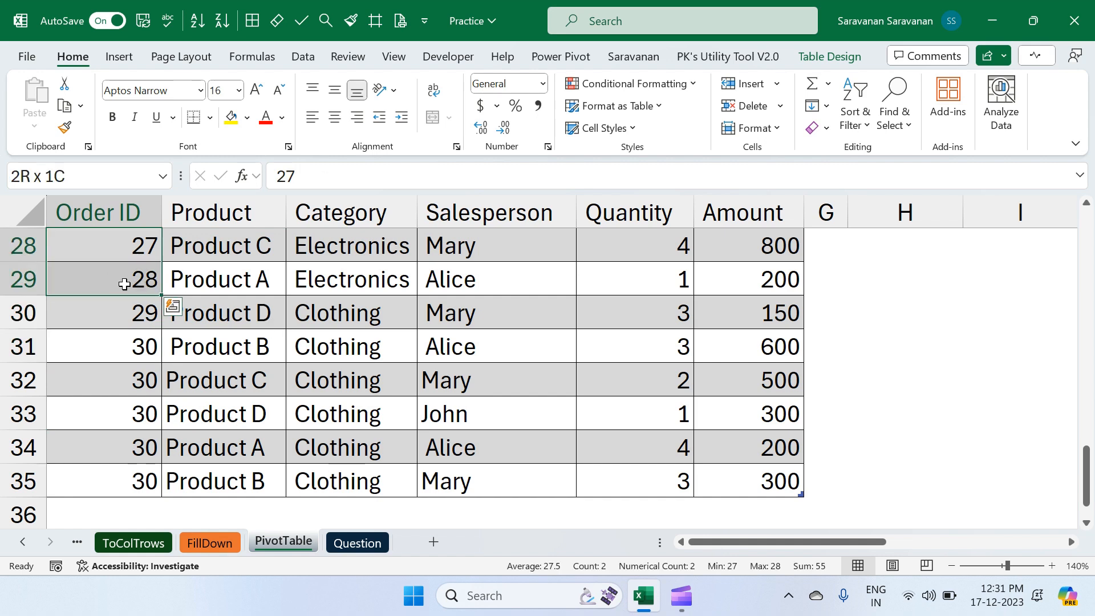
pyautogui.doubleClick(161, 295)
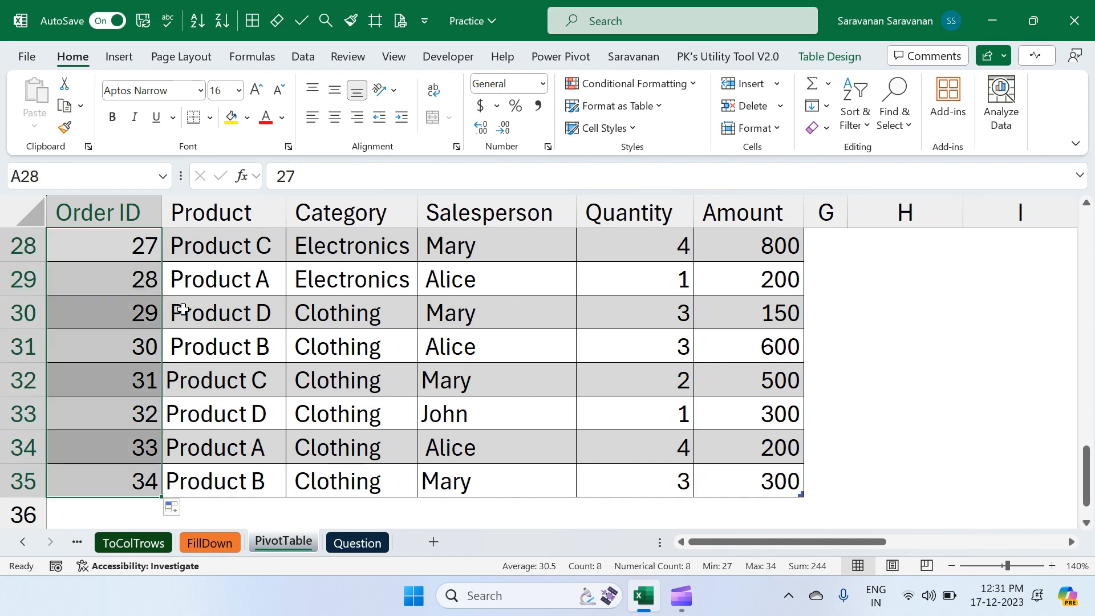
pyautogui.click(151, 420)
pyautogui.press('Down')
pyautogui.press('Down')
pyautogui.press('Down')
pyautogui.press('Down')
pyautogui.press('Down')
pyautogui.press('Down')
pyautogui.press('Down')
pyautogui.press('Down')
pyautogui.press('Down')
pyautogui.press('Down')
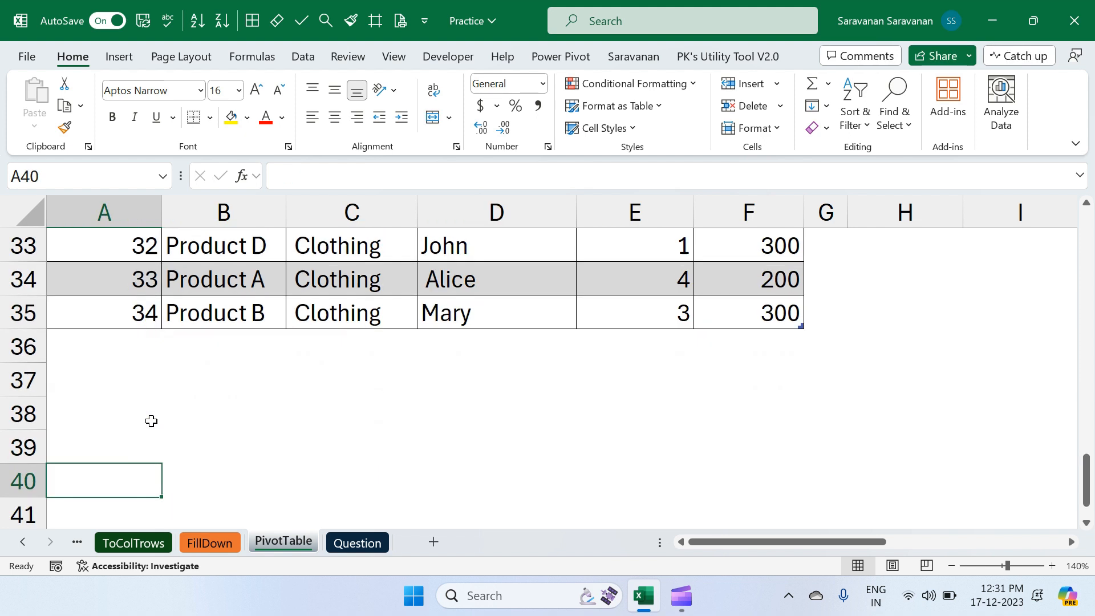
# - Copy the table records in A33:F35 and paste them directly below the table, starting at A36
pyautogui.press('Up')
pyautogui.press('Up')
pyautogui.press('Up')
pyautogui.press('Up')
pyautogui.press('Up')
pyautogui.press('Up')
pyautogui.press('Up')
pyautogui.press('Up')
pyautogui.press('Up')
pyautogui.press('Up')
pyautogui.press('Up')
pyautogui.press('Down')
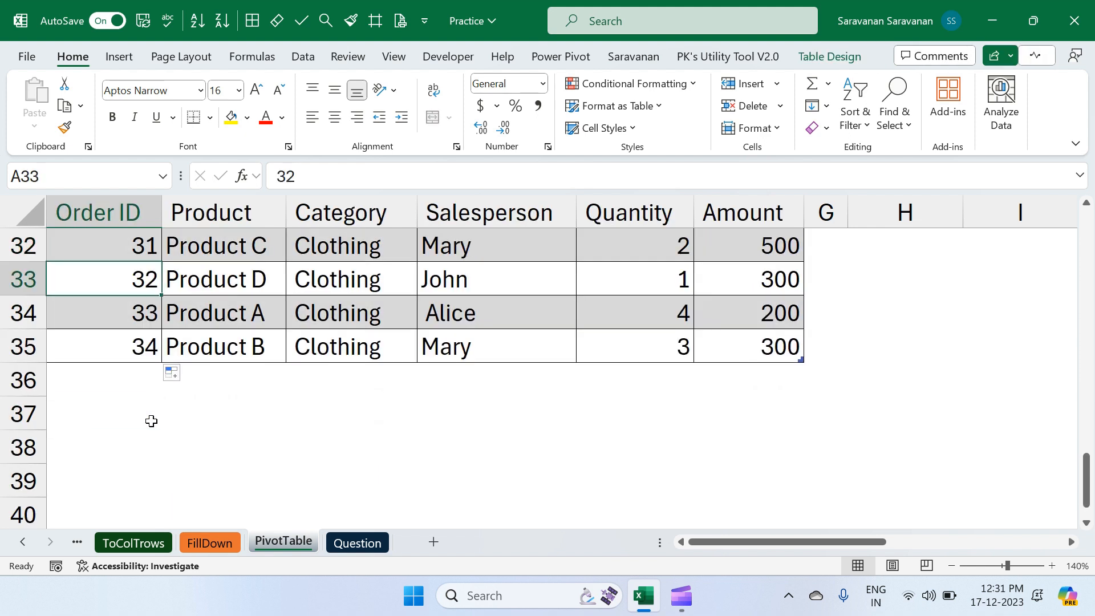
pyautogui.hotkey('shift', 'Right')
pyautogui.hotkey('shift', 'Right')
pyautogui.hotkey('shift', 'Right')
pyautogui.hotkey('shift', 'Right')
pyautogui.hotkey('shift', 'Right')
pyautogui.hotkey('shift', 'Down')
pyautogui.hotkey('shift', 'Down')
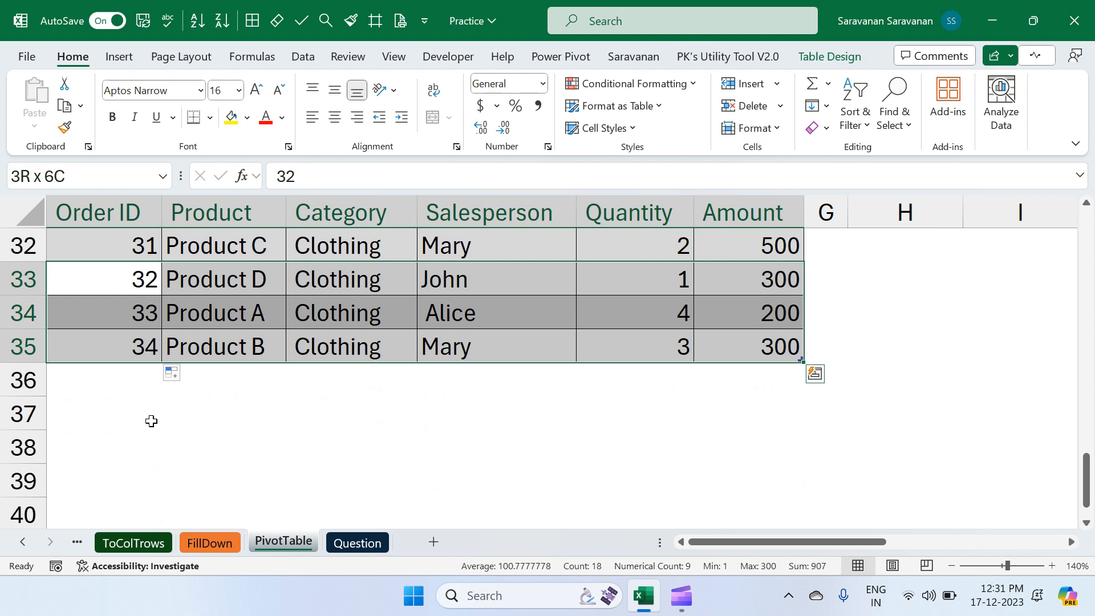
pyautogui.hotkey('ctrl', 'c')
pyautogui.press('Down')
pyautogui.press('Down')
pyautogui.press('Down')
pyautogui.press('Down')
pyautogui.press('Up')
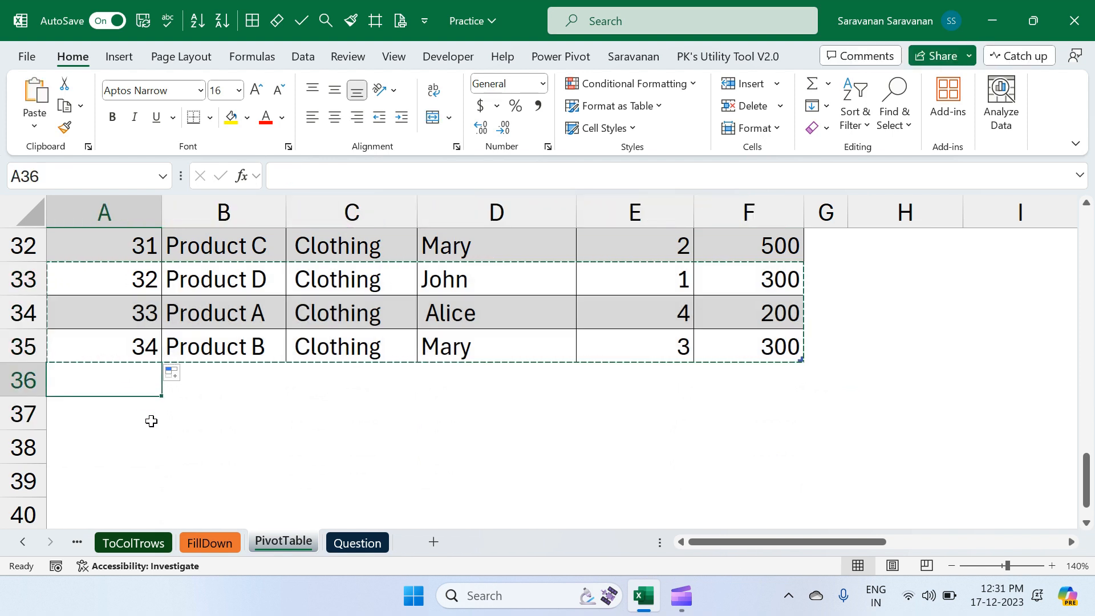
pyautogui.hotkey('ctrl', 'v')
pyautogui.press('Down')
pyautogui.press('Down')
pyautogui.press('Down')
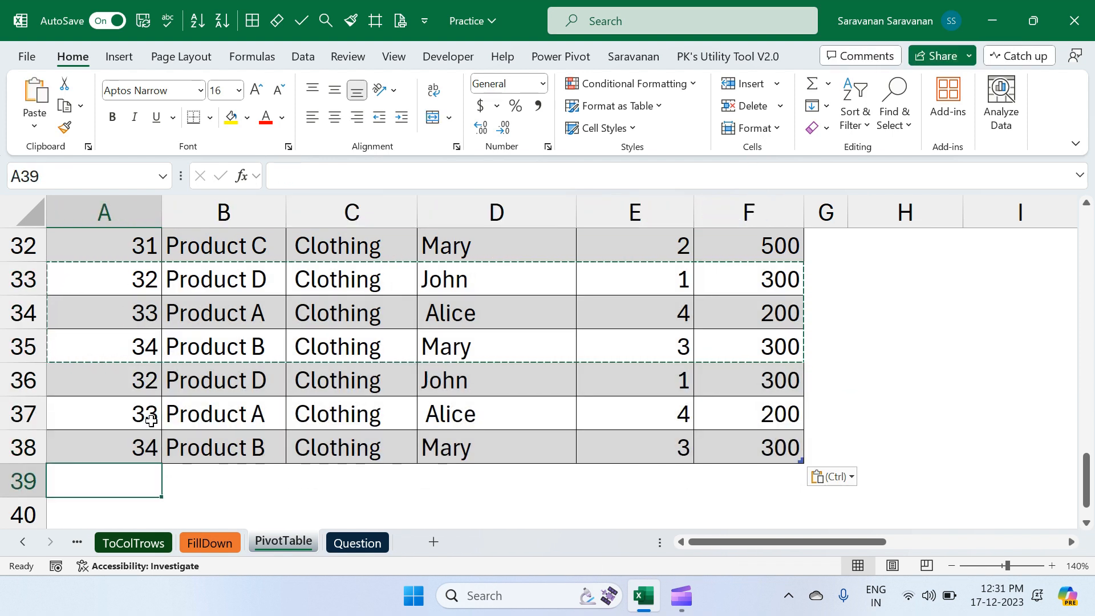
pyautogui.hotkey('shift', 'Down')
pyautogui.hotkey('shift', 'Right')
pyautogui.hotkey('shift', 'Right')
pyautogui.hotkey('shift', 'Right')
pyautogui.hotkey('shift', 'Right')
pyautogui.hotkey('shift', 'Right')
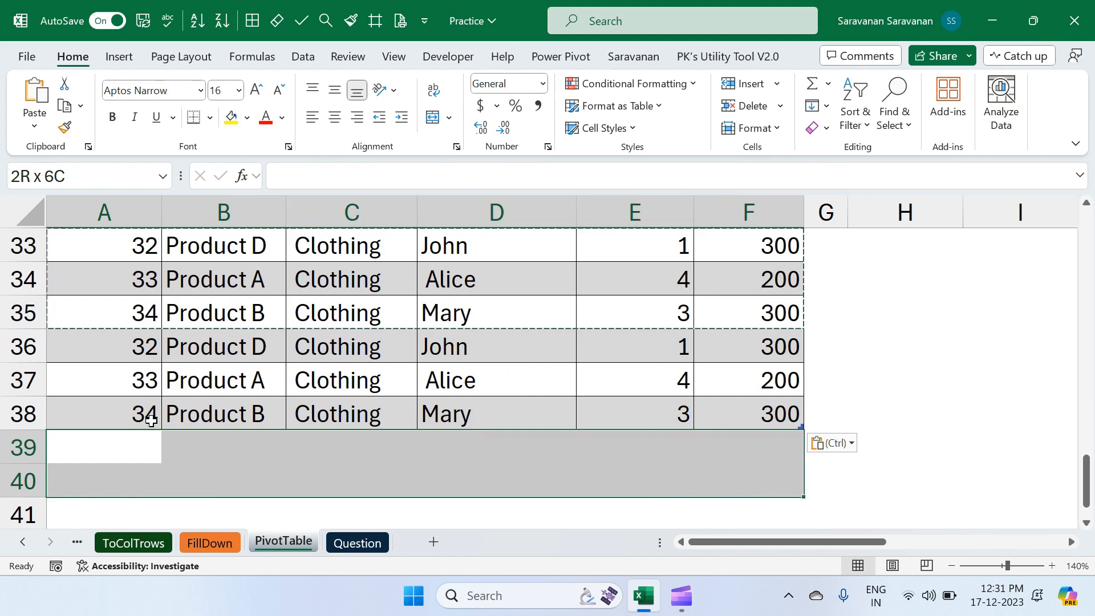
pyautogui.press('Escape')
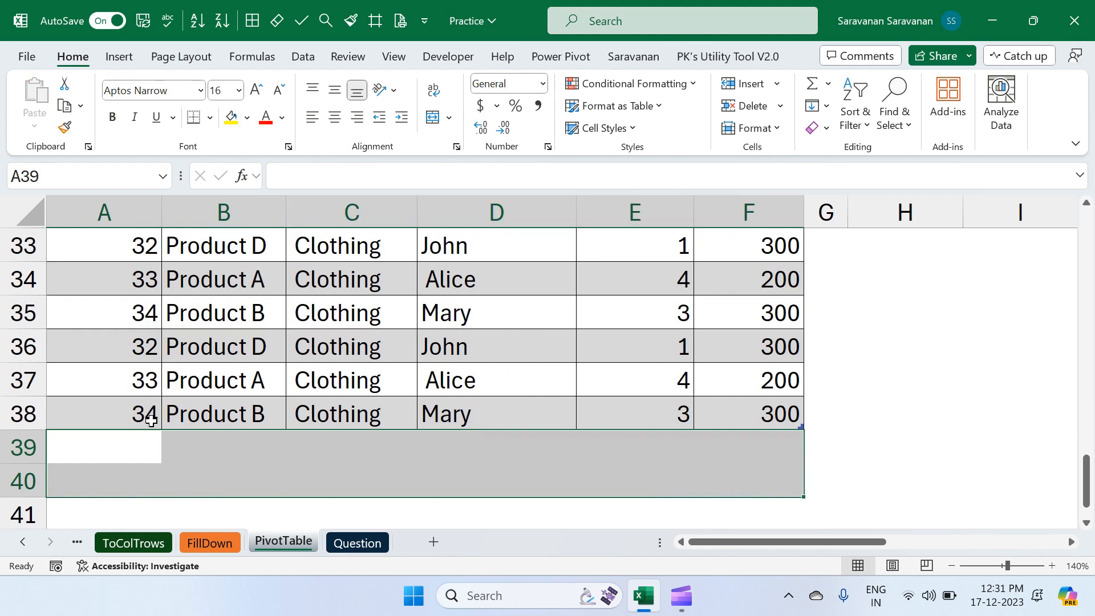
# - Fill the whole record in row 38 down through rows 39 and 40 across columns A to F
pyautogui.press('Up')
pyautogui.hotkey('shift', 'Right')
pyautogui.hotkey('shift', 'Right')
pyautogui.hotkey('shift', 'Down')
pyautogui.hotkey('shift', 'Down')
pyautogui.hotkey('shift', 'Right')
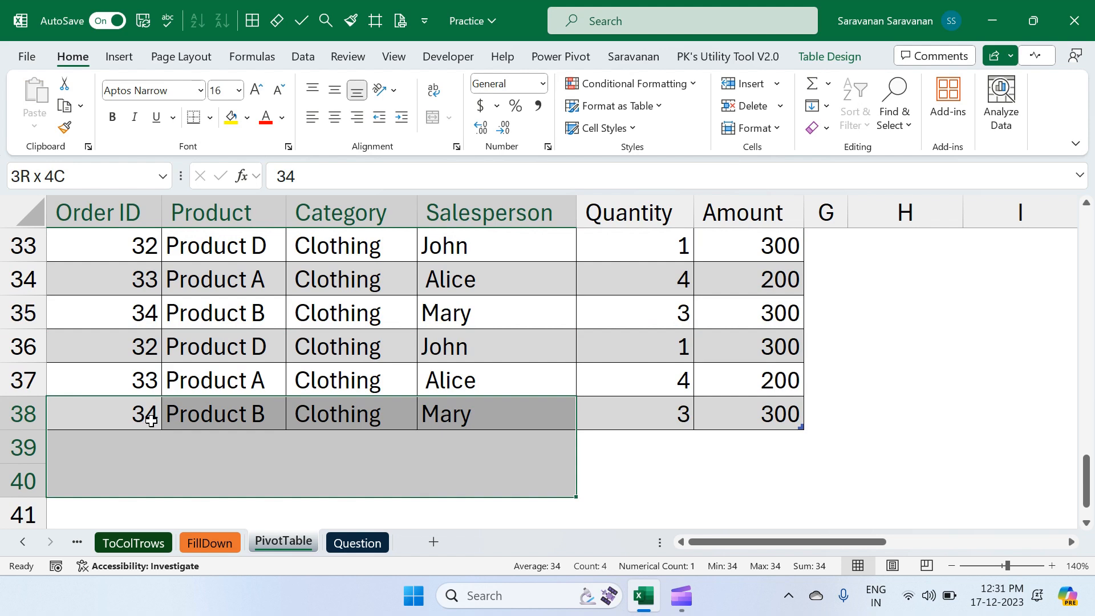
pyautogui.hotkey('shift', 'Right')
pyautogui.hotkey('shift', 'Right')
pyautogui.hotkey('ctrl', 'd')
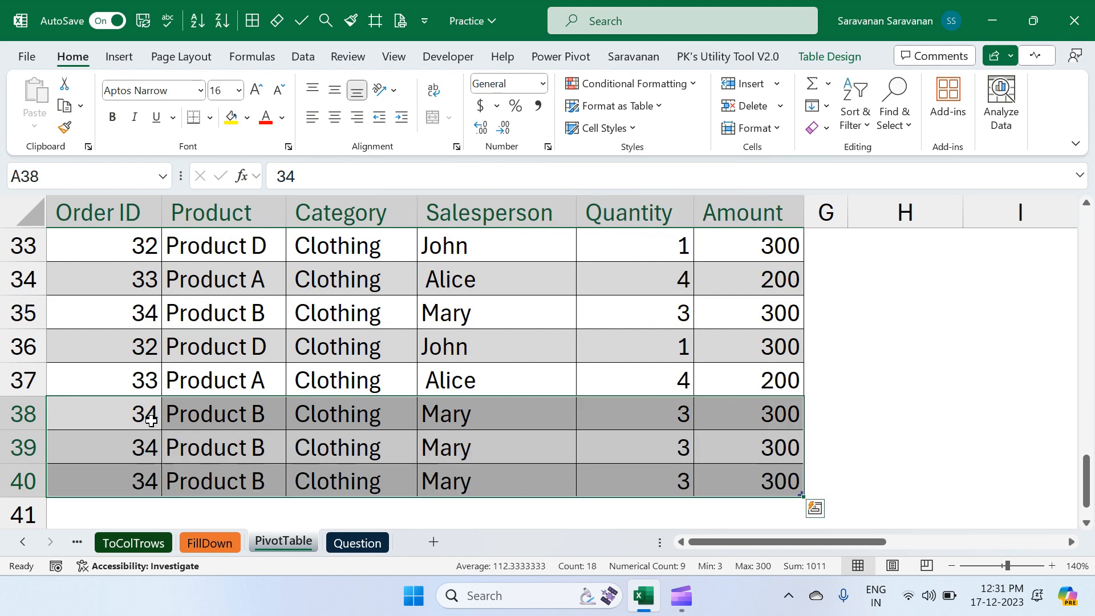
# - Continue the Order ID series from 31 and 32 in A32:A33 down to row 40, ending at 39
pyautogui.press('Up')
pyautogui.press('Up')
pyautogui.press('Up')
pyautogui.press('Up')
pyautogui.press('Up')
pyautogui.press('Up')
pyautogui.press('Up')
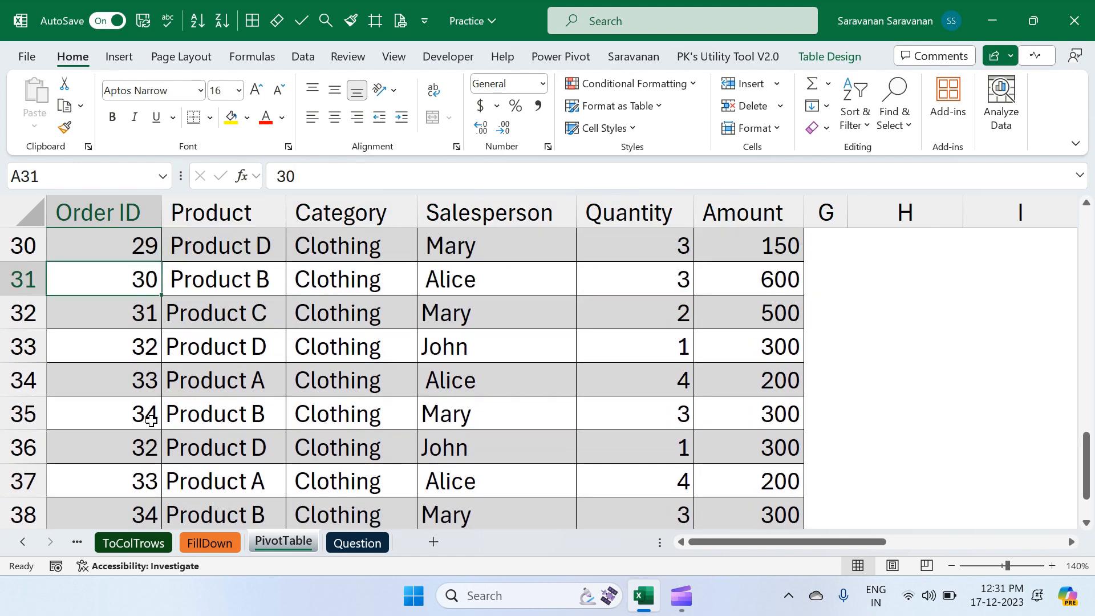
pyautogui.press('Down')
pyautogui.hotkey('shift', 'Down')
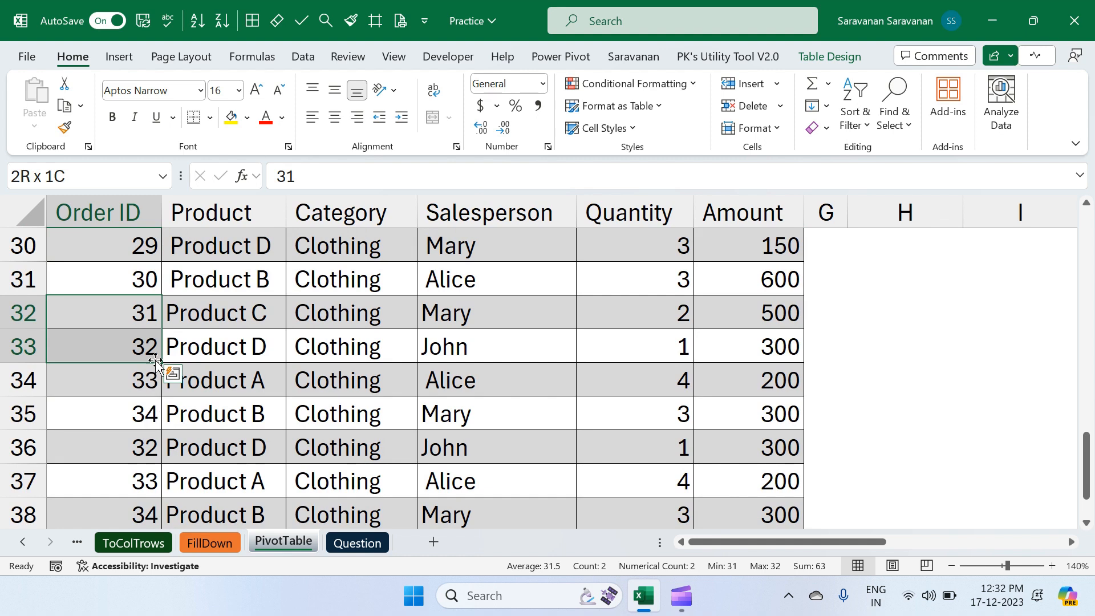
pyautogui.moveTo(160, 361)
pyautogui.mouseDown()
pyautogui.moveTo(160, 513)
pyautogui.moveTo(160, 363)
pyautogui.mouseUp()
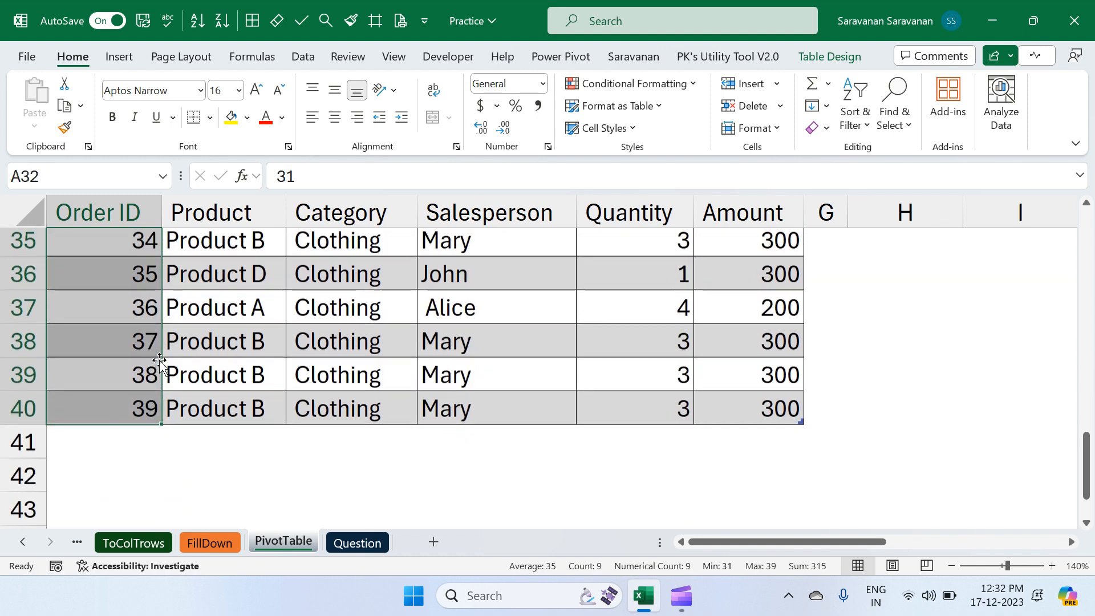
pyautogui.scroll(5, 160, 362)
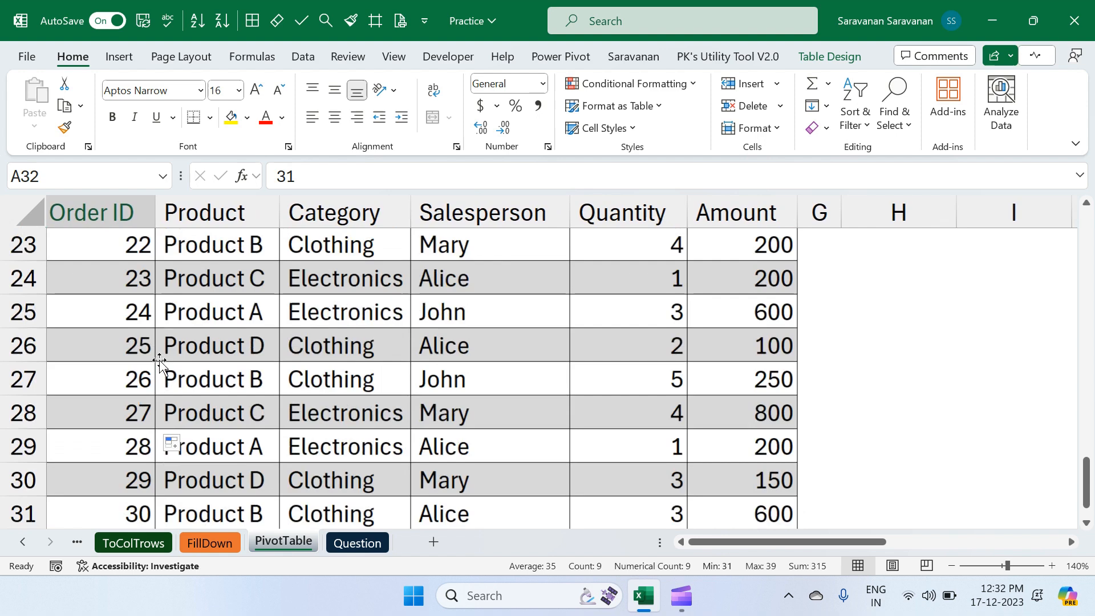
pyautogui.scroll(-5, 161, 362)
pyautogui.scroll(2, 367, 350)
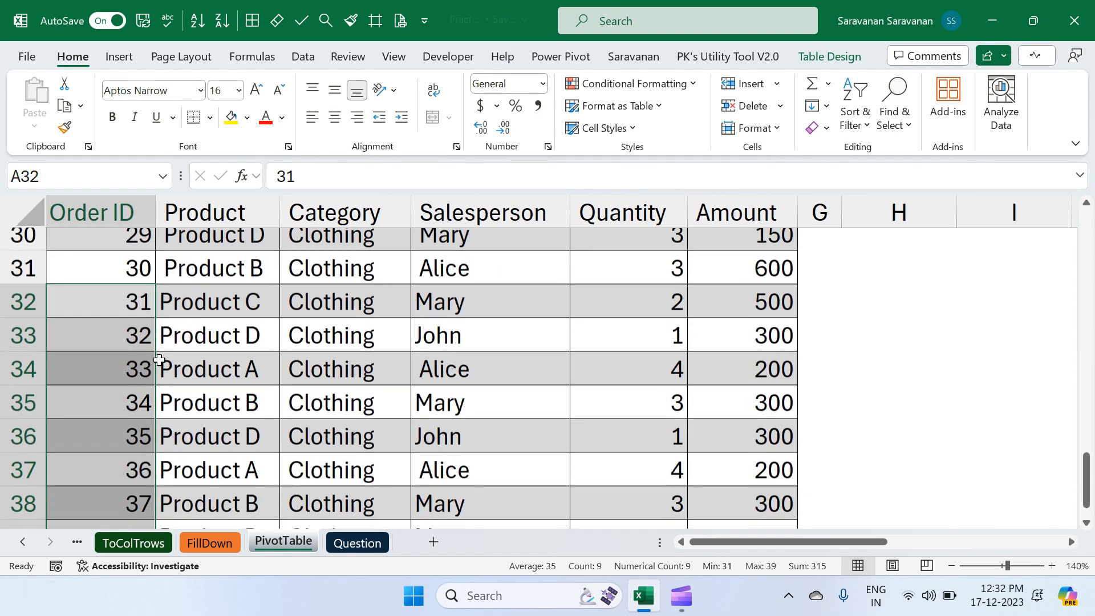
pyautogui.scroll(1, 367, 351)
pyautogui.click(359, 307)
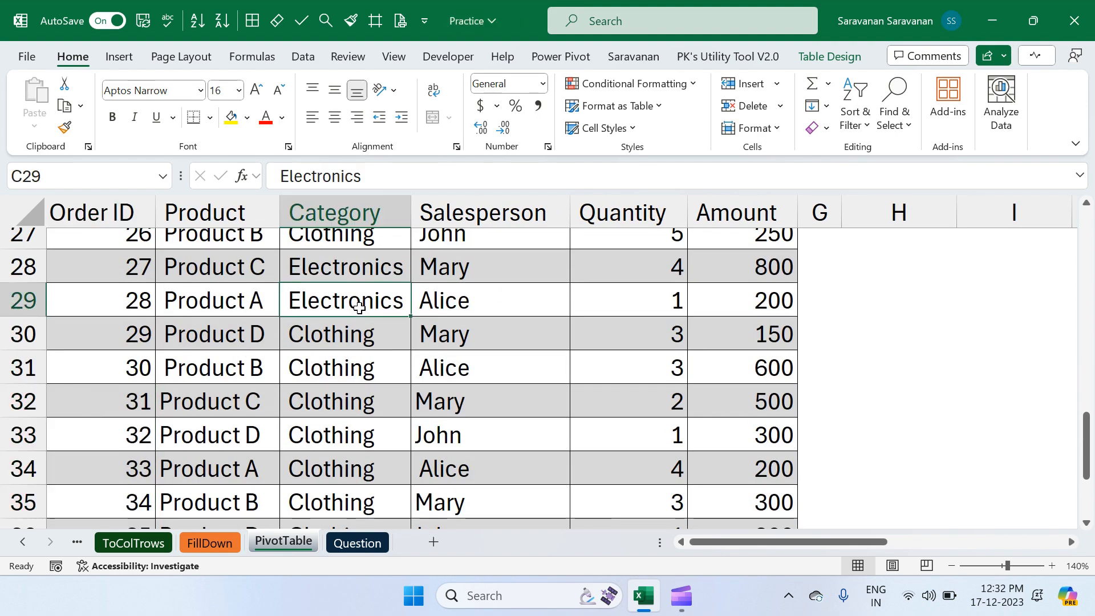
pyautogui.write('Cl')
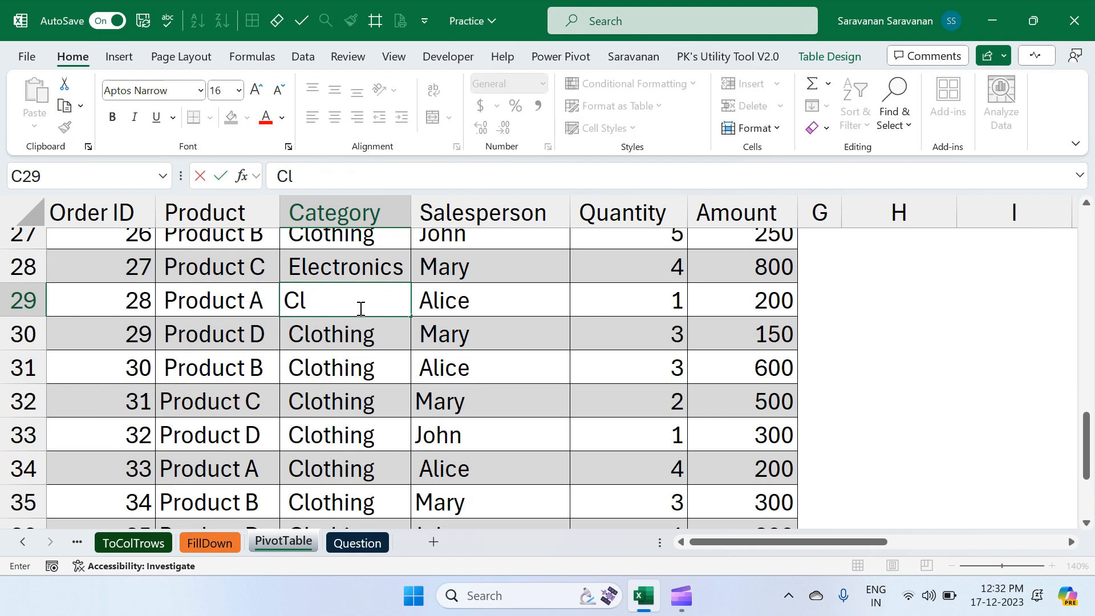
pyautogui.write('ot')
pyautogui.press('Escape')
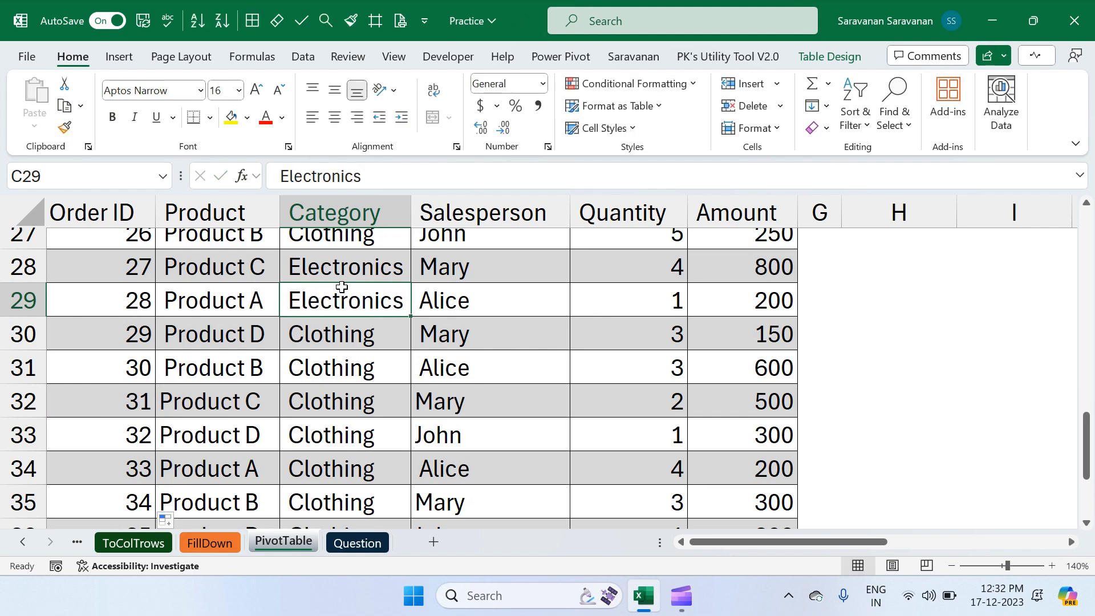
# - Change the category in C29 to Clothing by copying the entry from C30
pyautogui.press('Down')
pyautogui.hotkey('ctrl', 'c')
pyautogui.press('Up')
pyautogui.hotkey('ctrl', 'v')
pyautogui.press('Down')
pyautogui.press('Down')
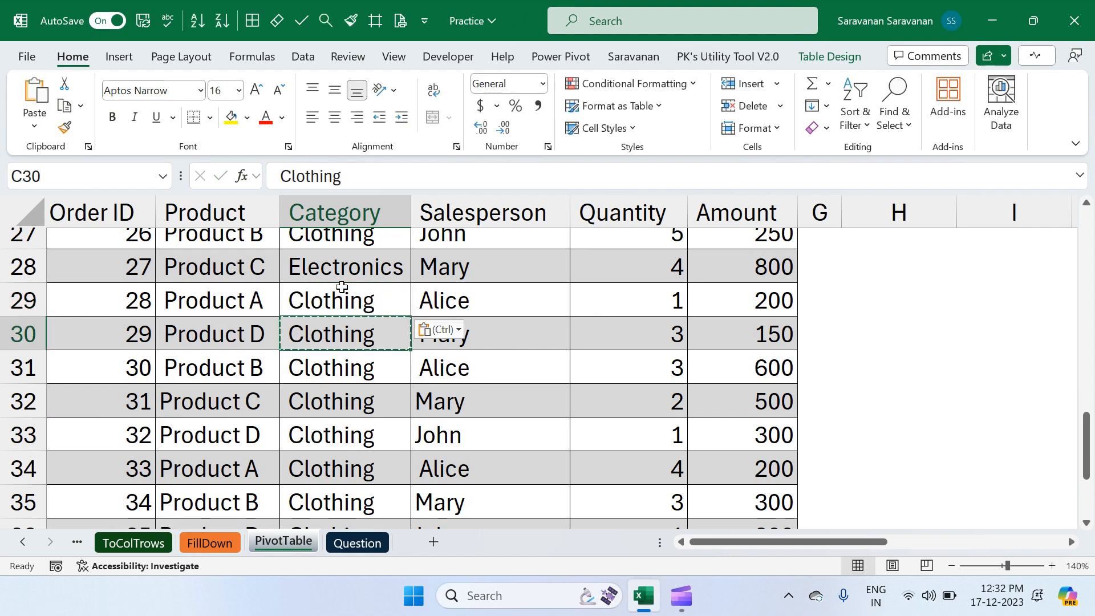
# - Enter Electronics as the category in C31
pyautogui.write('El')
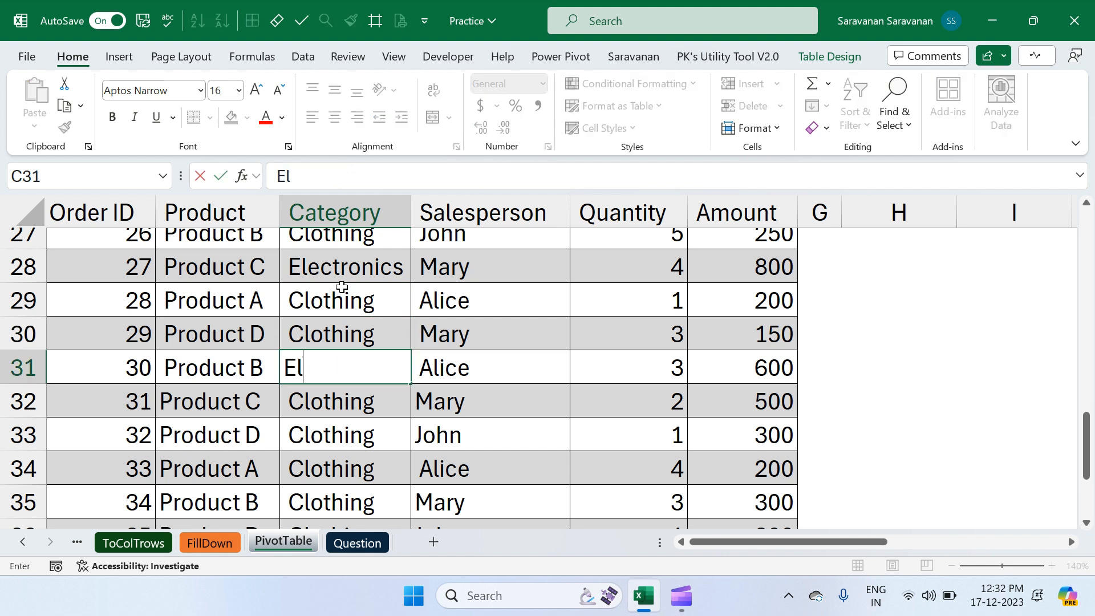
pyautogui.write('ectronics')
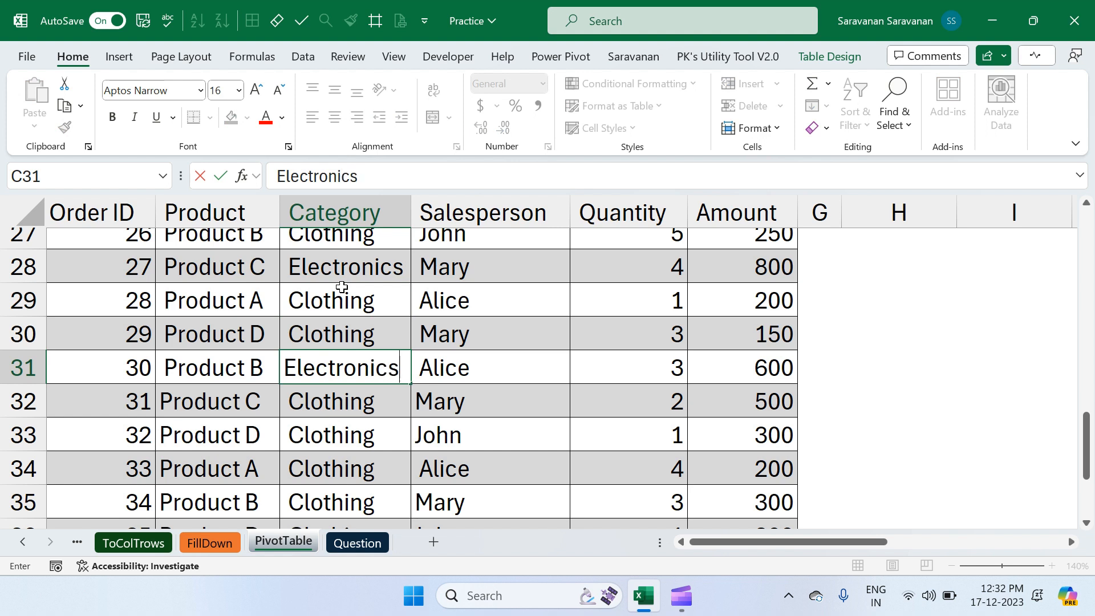
pyautogui.press('Return')
# - Copy the categories Electronics and Clothing from C31:C32 and paste the pair at C33, C35 and C38
pyautogui.press('Up')
pyautogui.press('Up')
pyautogui.press('Up')
pyautogui.hotkey('shift', 'Down')
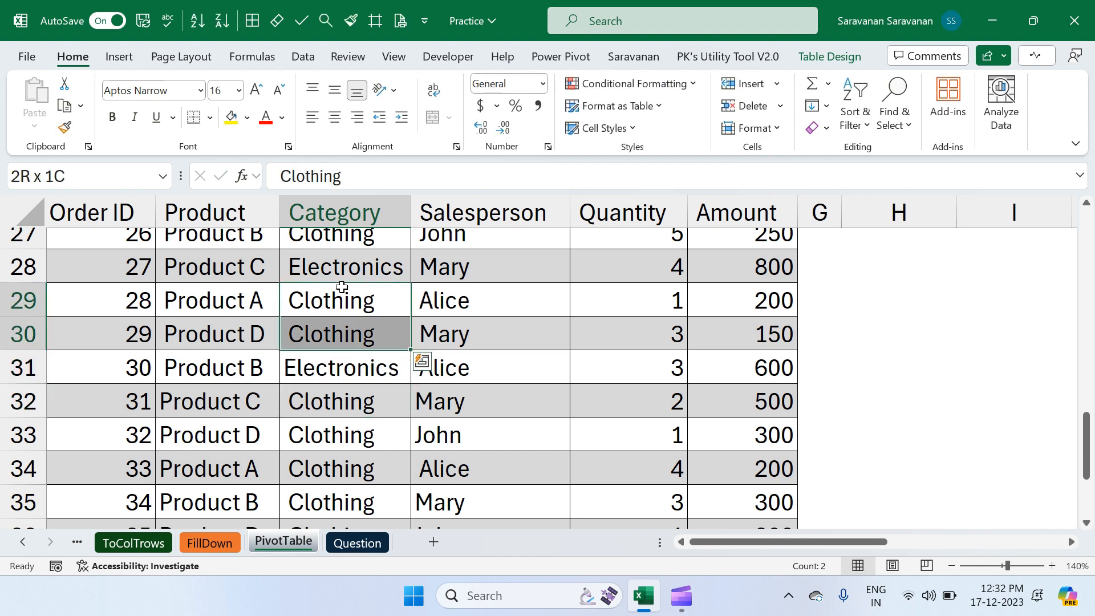
pyautogui.press('Down')
pyautogui.press('Down')
pyautogui.hotkey('shift', 'Down')
pyautogui.hotkey('ctrl', 'c')
pyautogui.press('Down')
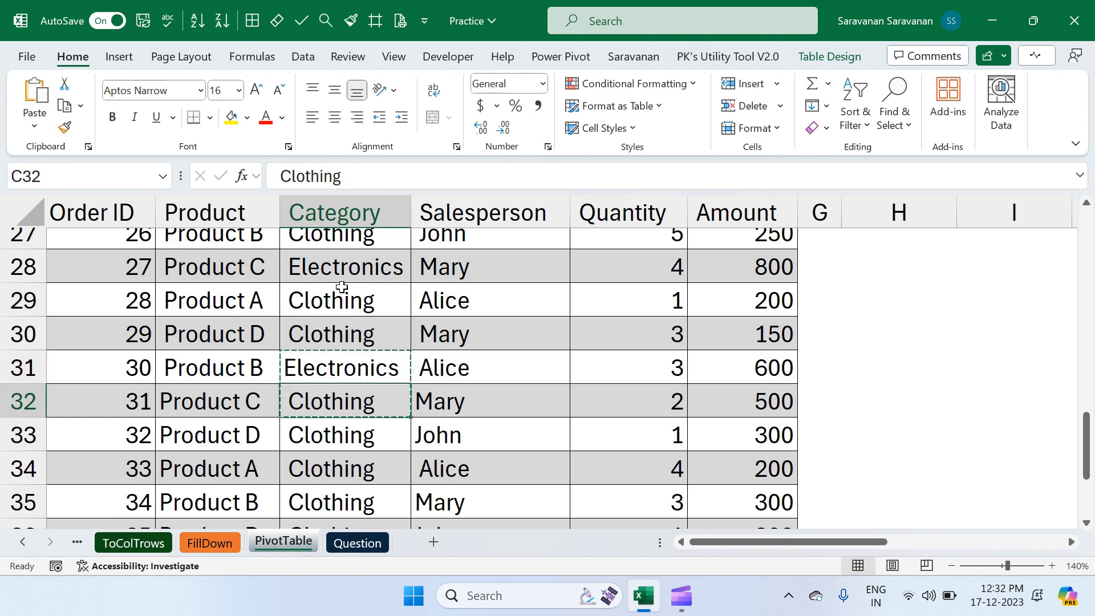
pyautogui.press('Down')
pyautogui.hotkey('ctrl', 'v')
pyautogui.press('Down')
pyautogui.press('Down')
pyautogui.press('Down')
pyautogui.press('Down')
pyautogui.press('Down')
pyautogui.press('Up')
pyautogui.press('Up')
pyautogui.press('Up')
pyautogui.hotkey('ctrl', 'v')
pyautogui.press('Down')
pyautogui.press('Down')
pyautogui.press('Down')
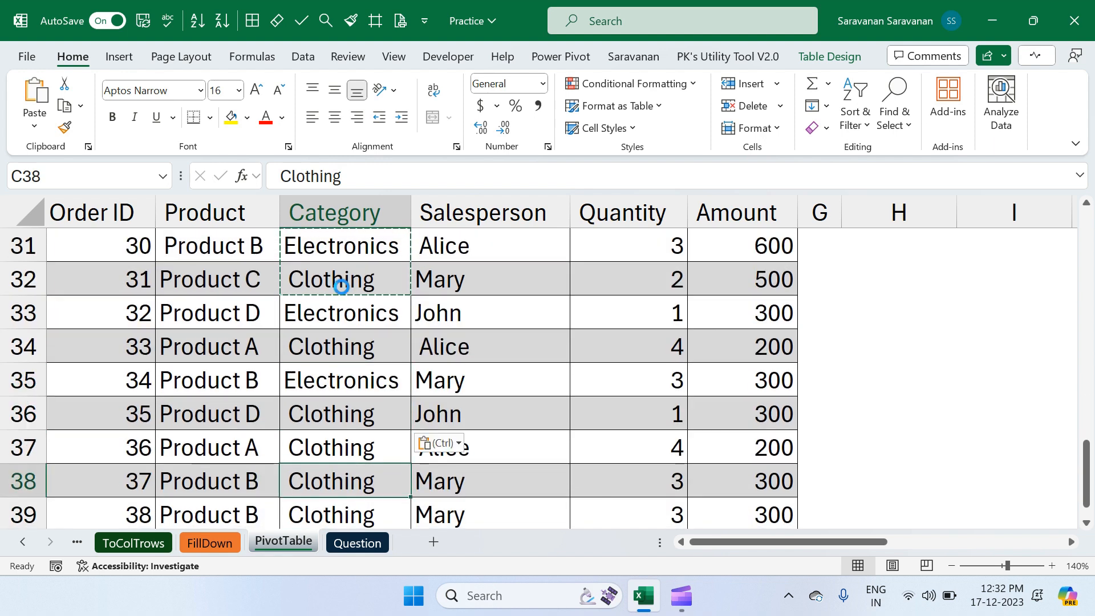
pyautogui.hotkey('ctrl', 'v')
pyautogui.press('Down')
pyautogui.press('Down')
pyautogui.press('Down')
pyautogui.press('Up')
pyautogui.press('Up')
pyautogui.press('Up')
# - Select all Amount values from F2 to F40 to read their sum
pyautogui.press('Right')
pyautogui.press('Right')
pyautogui.press('Right')
pyautogui.press('Right')
pyautogui.press('Right')
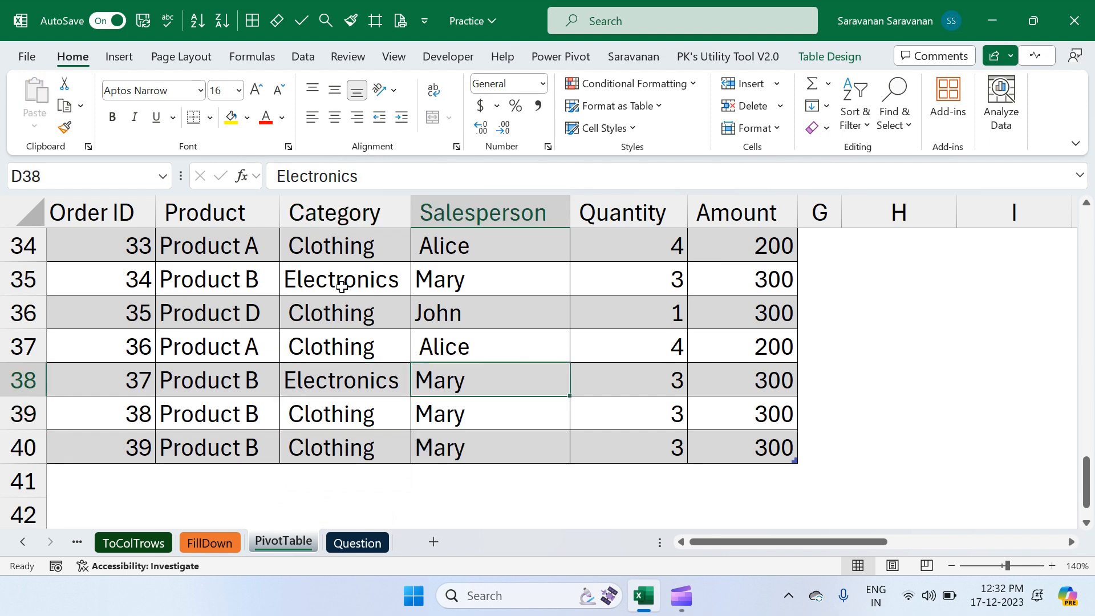
pyautogui.press('Left')
pyautogui.press('Left')
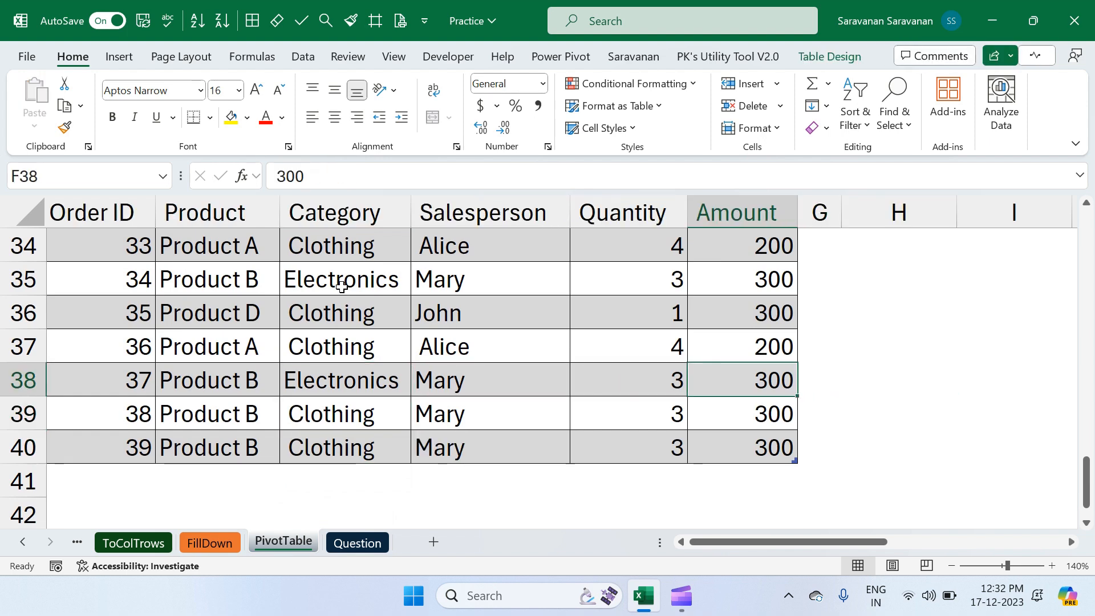
pyautogui.hotkey('ctrl', 'Up')
pyautogui.hotkey('ctrl', 'shift', 'Down')
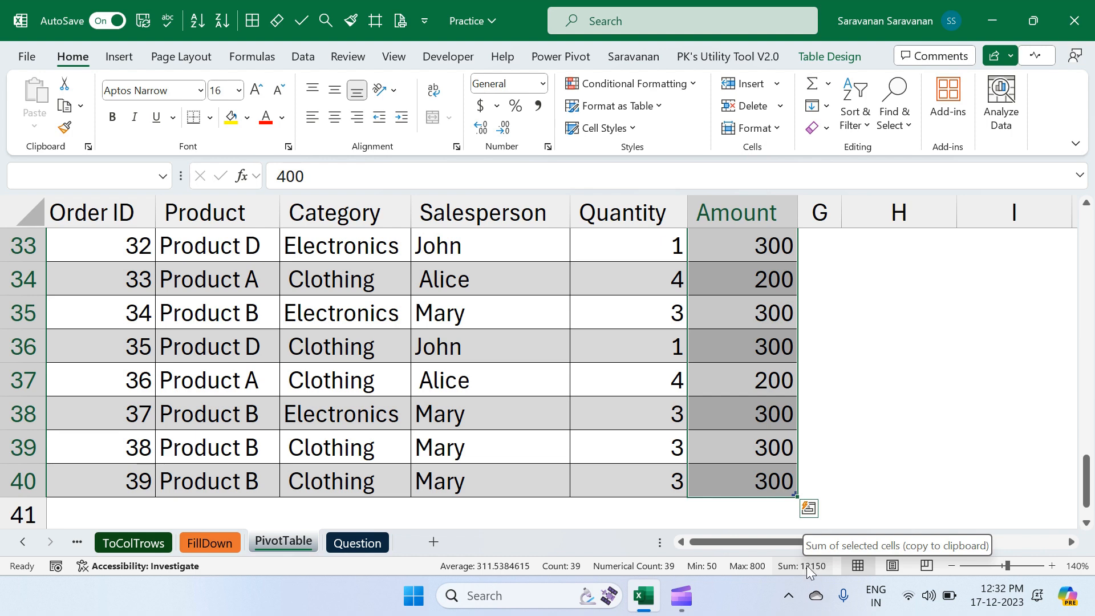
# - Refresh the salesperson PivotTable on the Question sheet and check the category and product reports alongside it
pyautogui.click(342, 543)
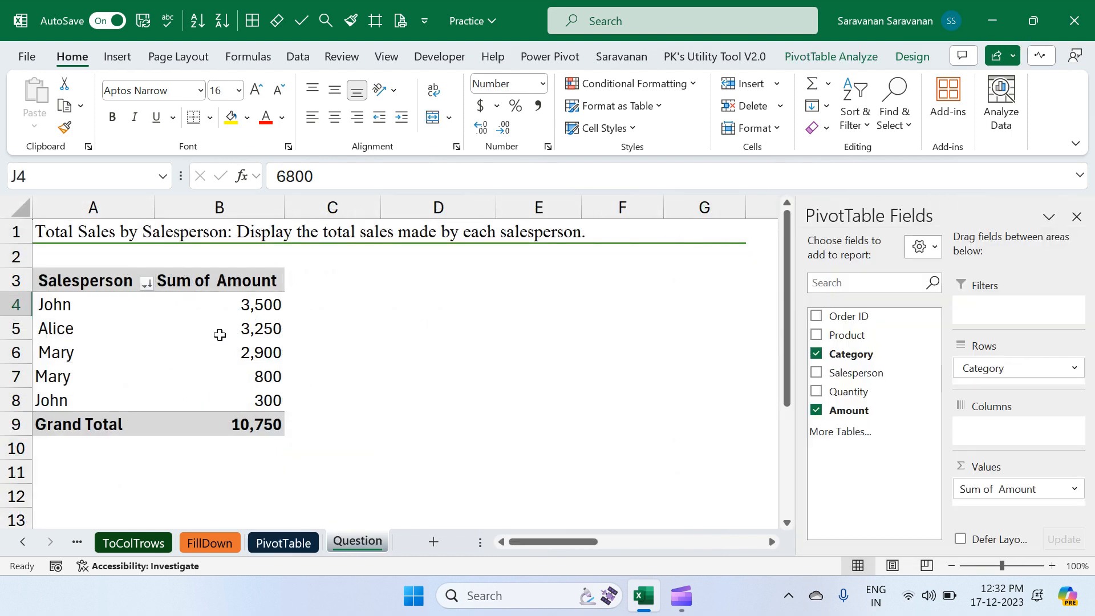
pyautogui.click(239, 321)
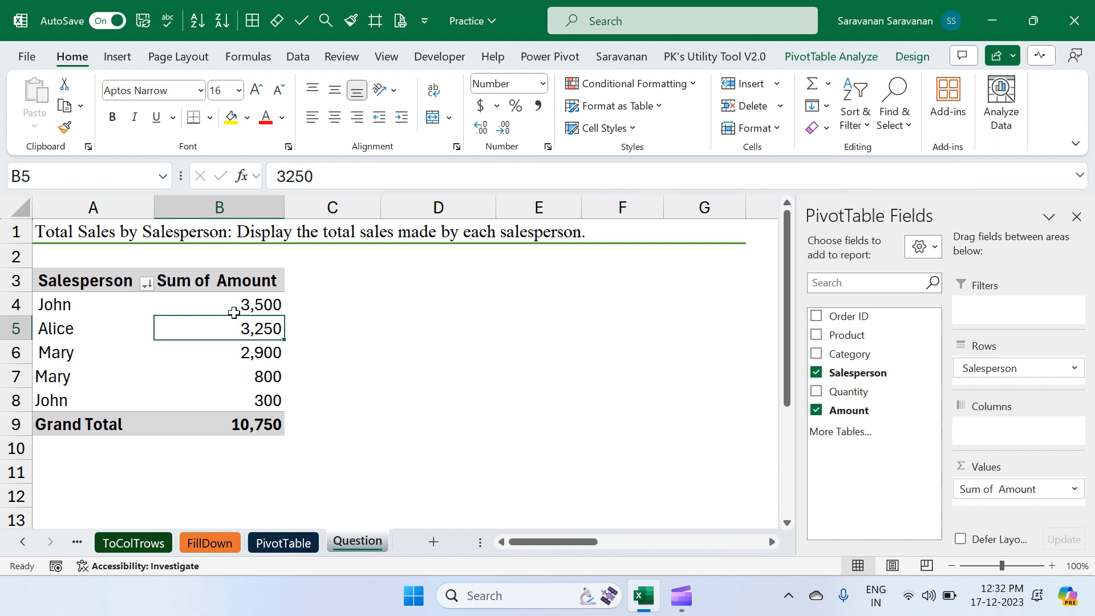
pyautogui.rightClick(233, 310)
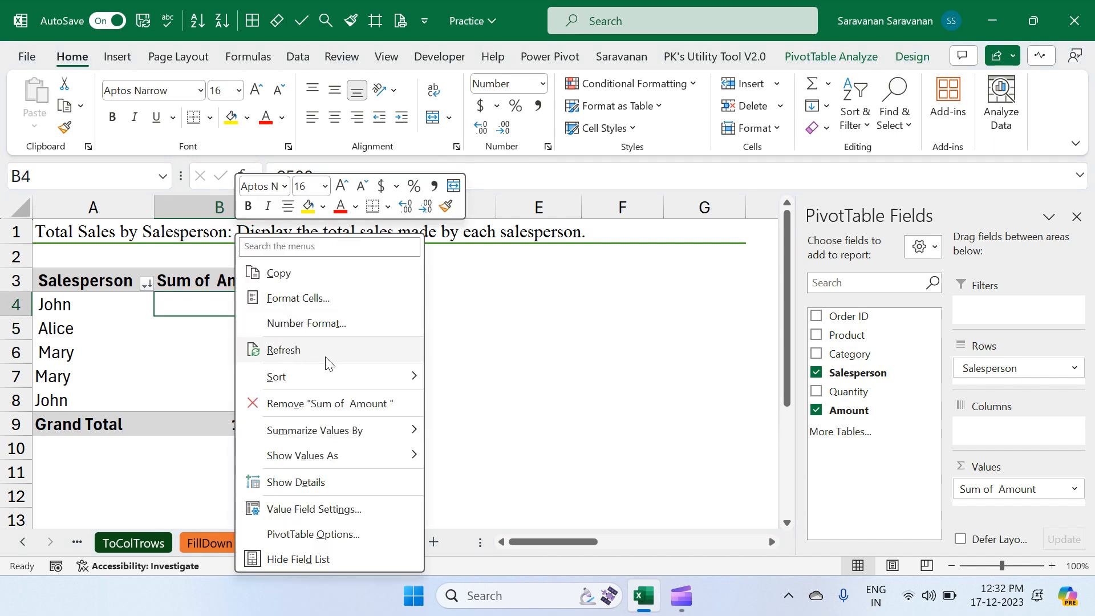
pyautogui.click(232, 347)
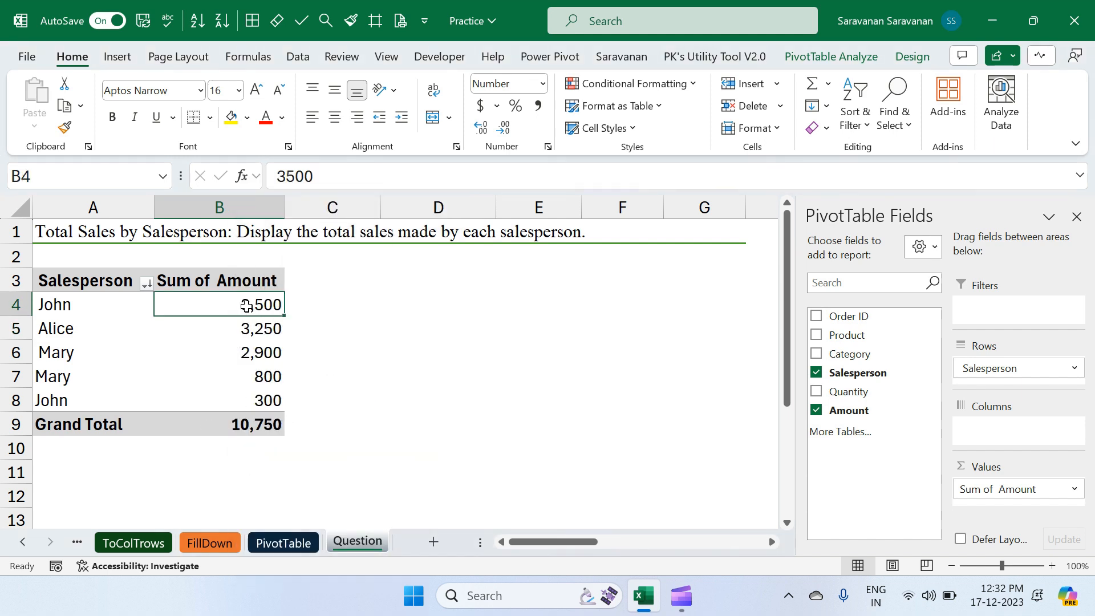
pyautogui.rightClick(245, 307)
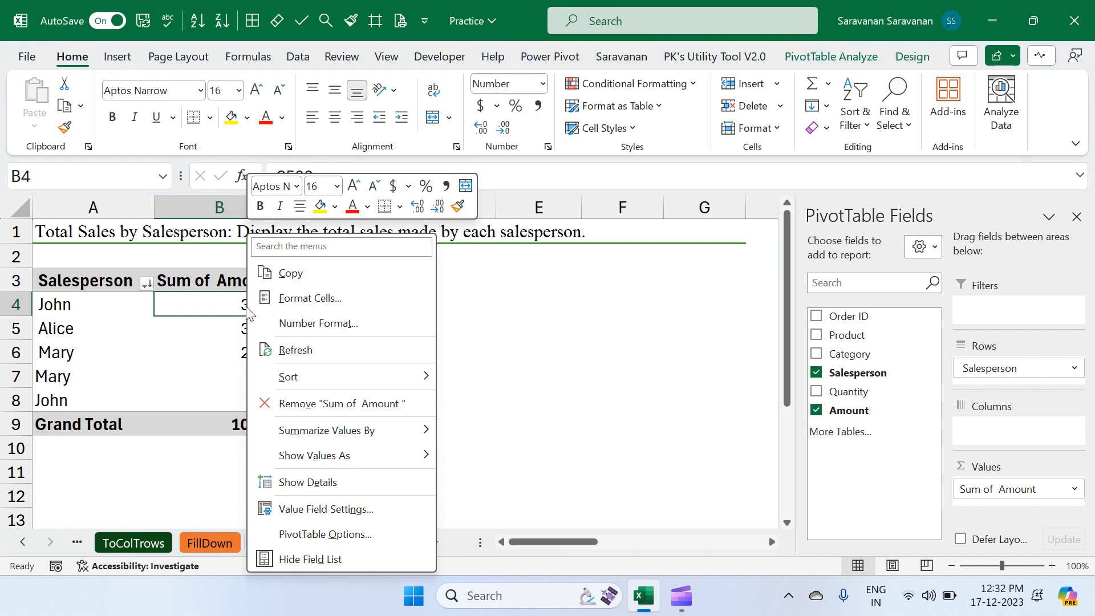
pyautogui.click(333, 344)
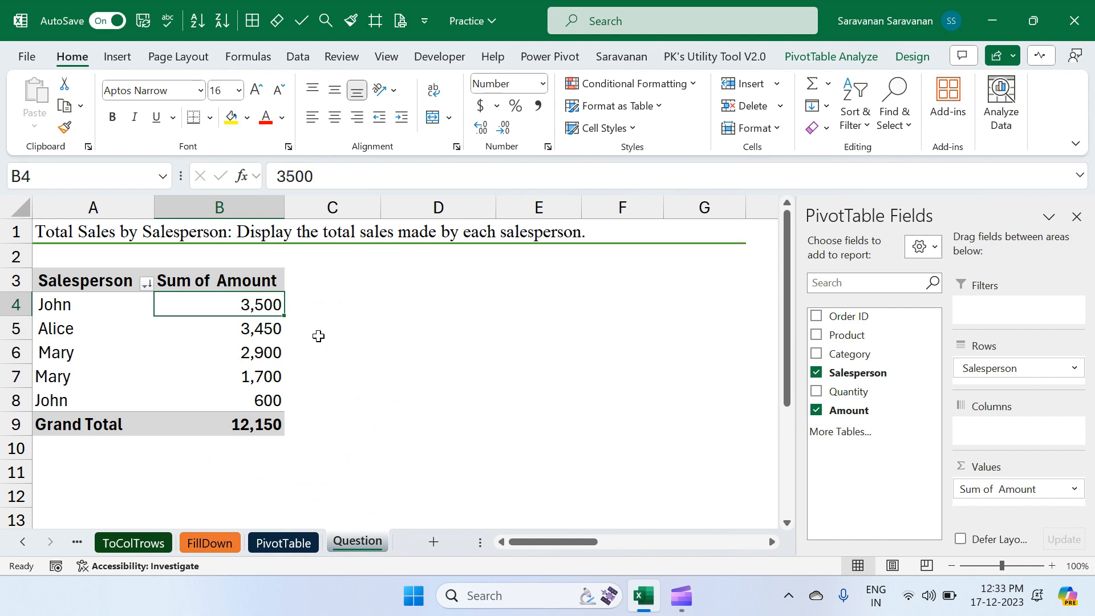
pyautogui.hscroll(6, 318, 337)
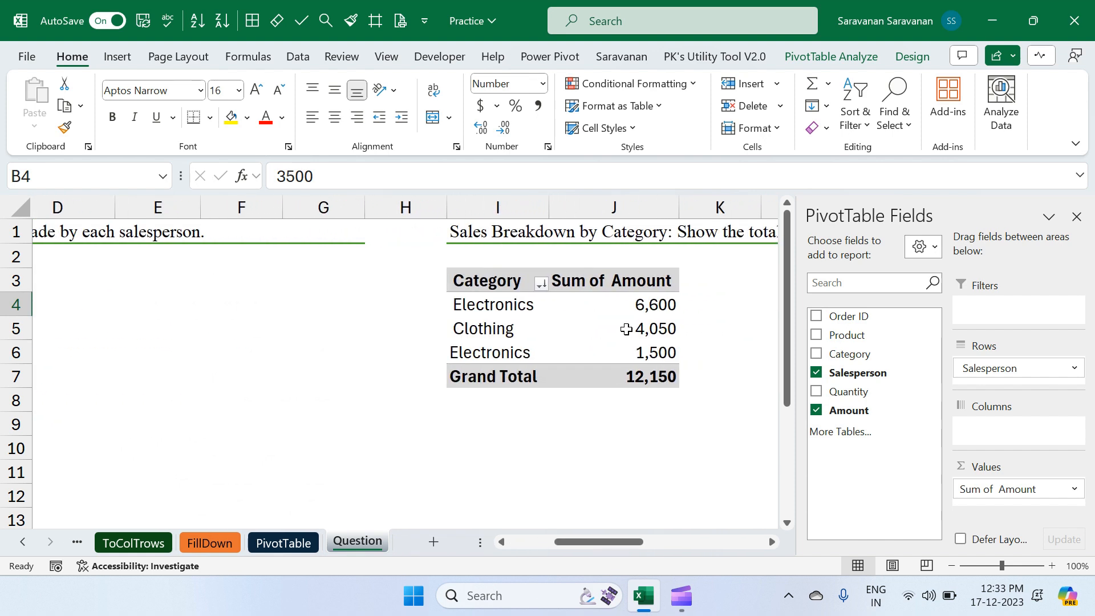
pyautogui.hscroll(6, 626, 329)
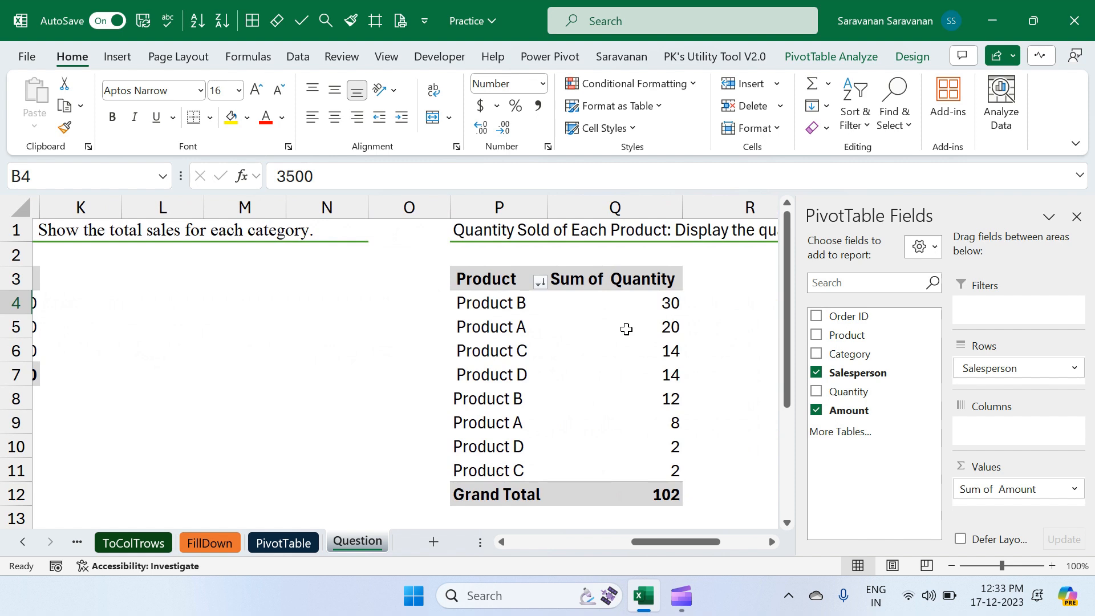
pyautogui.hscroll(-5, 626, 329)
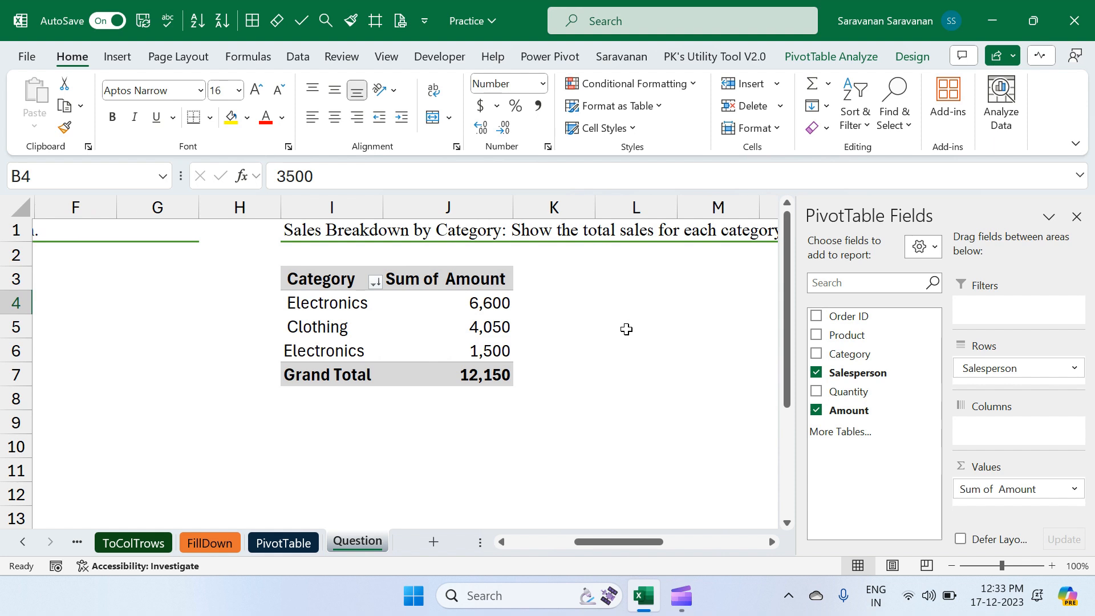
# - Return to the start of the source table on the PivotTable sheet and open Analyze Data for it
pyautogui.click(285, 541)
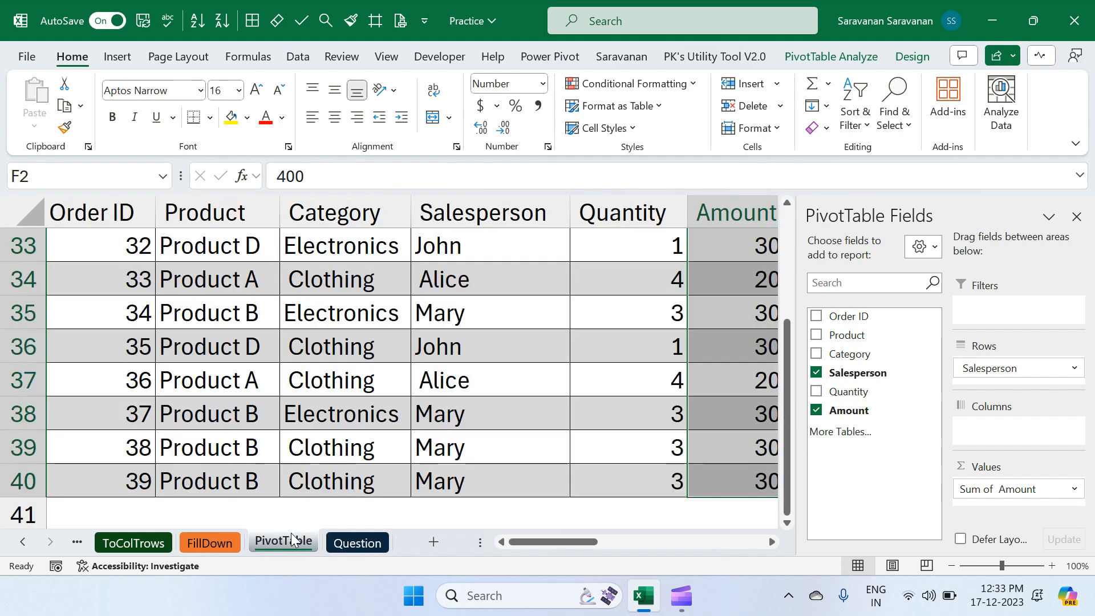
pyautogui.scroll(2, 459, 391)
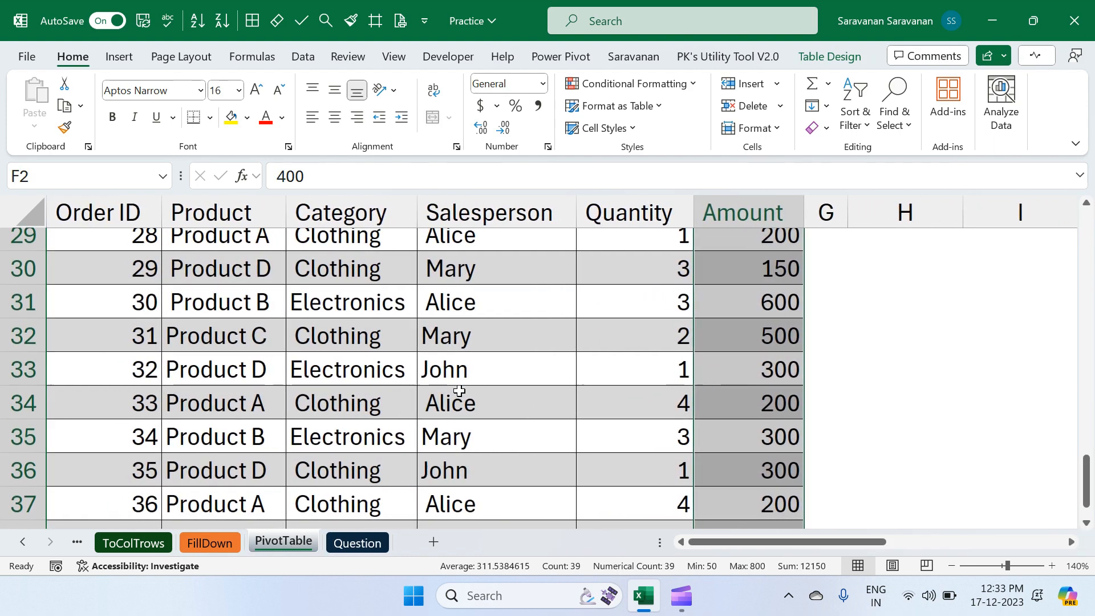
pyautogui.hotkey('ctrl', 'Home')
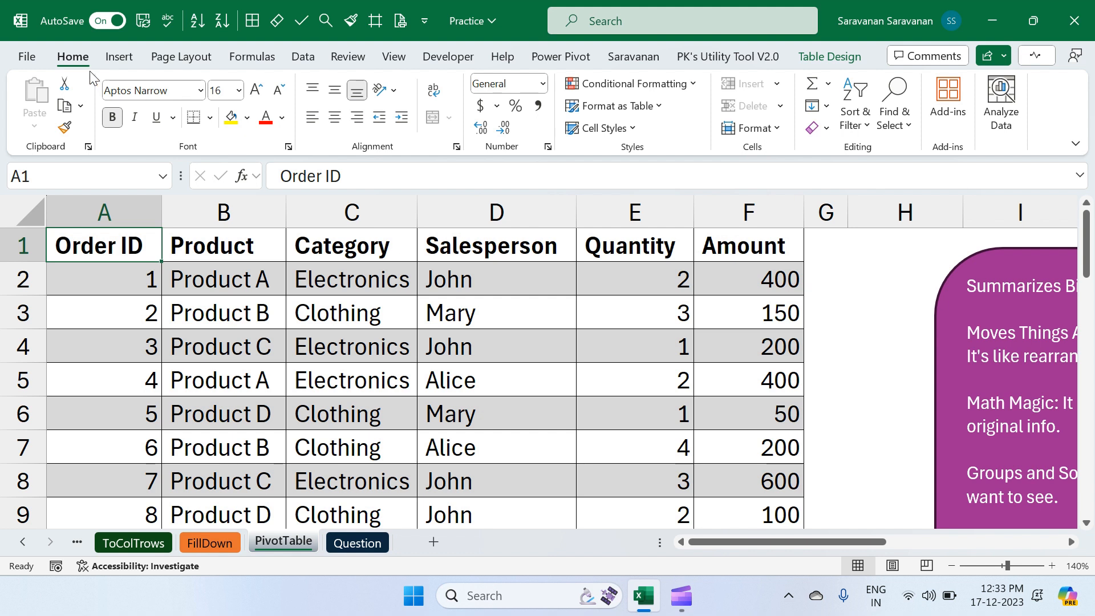
pyautogui.click(1003, 102)
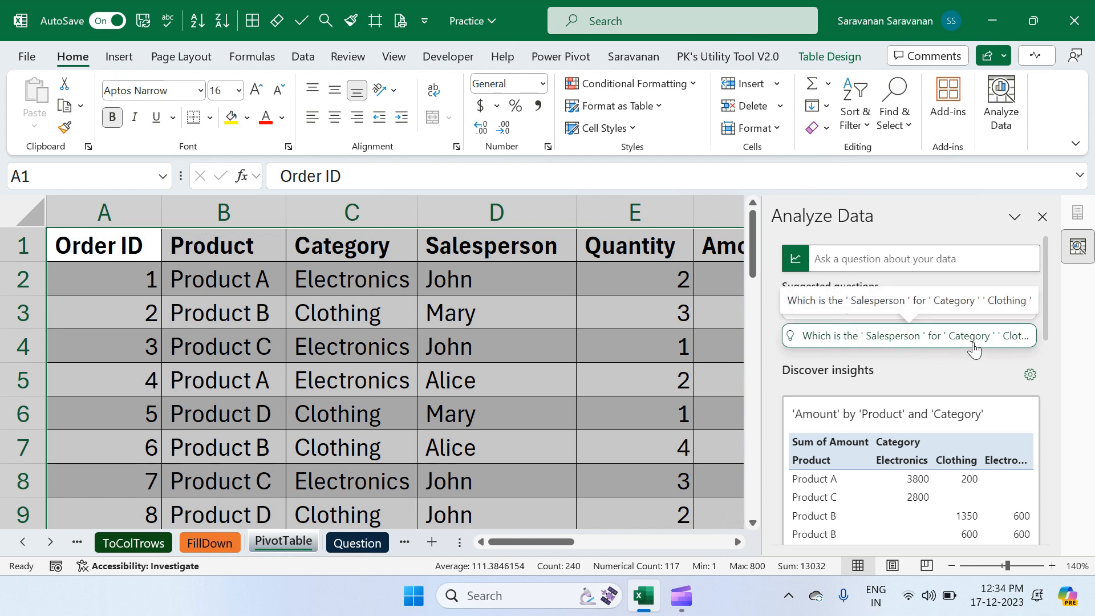
# - Examine the suggested PivotTables and charts that Analyze Data offers for the sales table
pyautogui.scroll(-3, 969, 349)
pyautogui.scroll(-3, 973, 347)
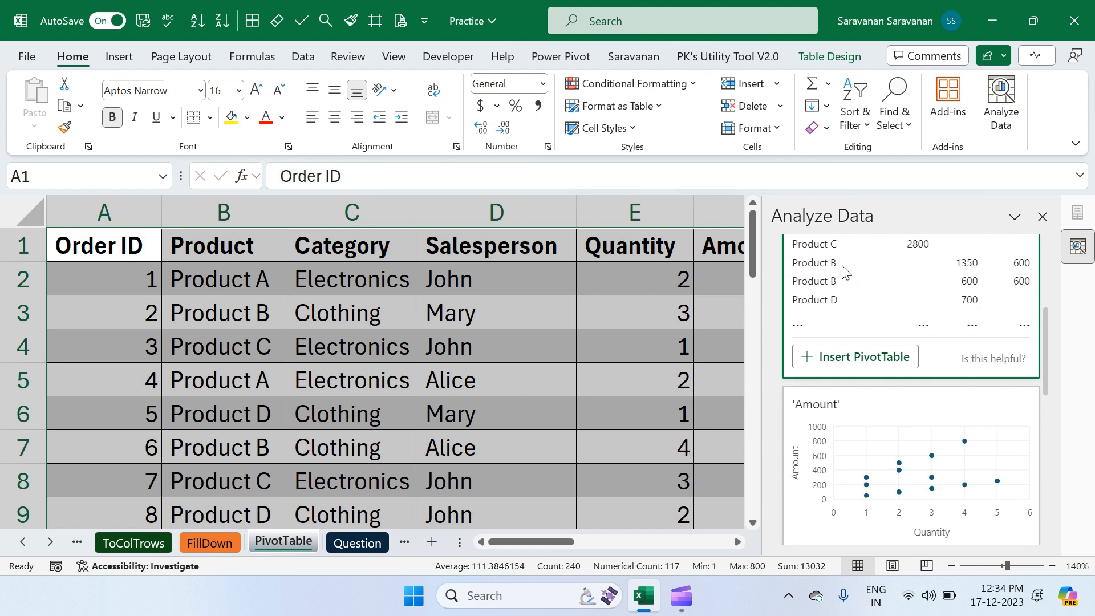
pyautogui.scroll(3, 842, 268)
pyautogui.scroll(-5, 865, 340)
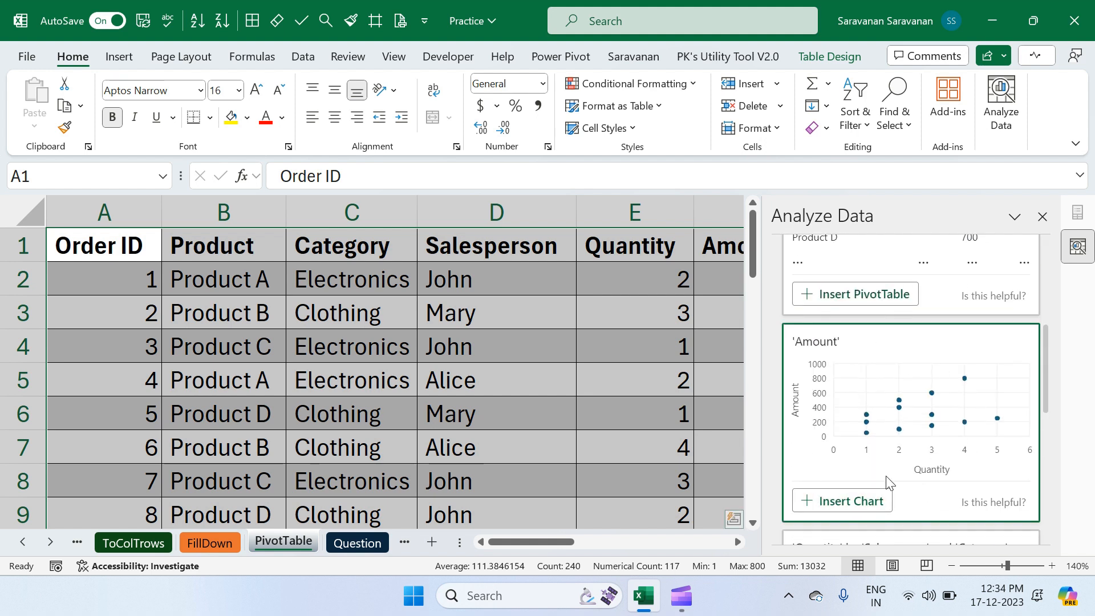
pyautogui.scroll(-5, 887, 482)
pyautogui.scroll(1, 887, 481)
pyautogui.scroll(10, 886, 478)
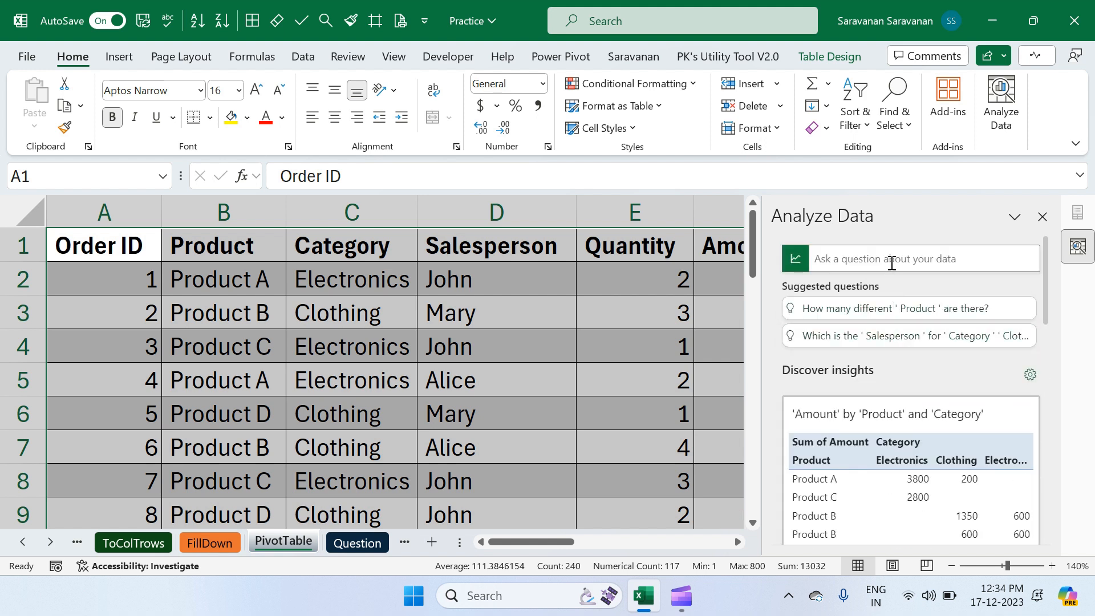
# - Ask Analyze Data the question "Highest Sales"
pyautogui.click(892, 263)
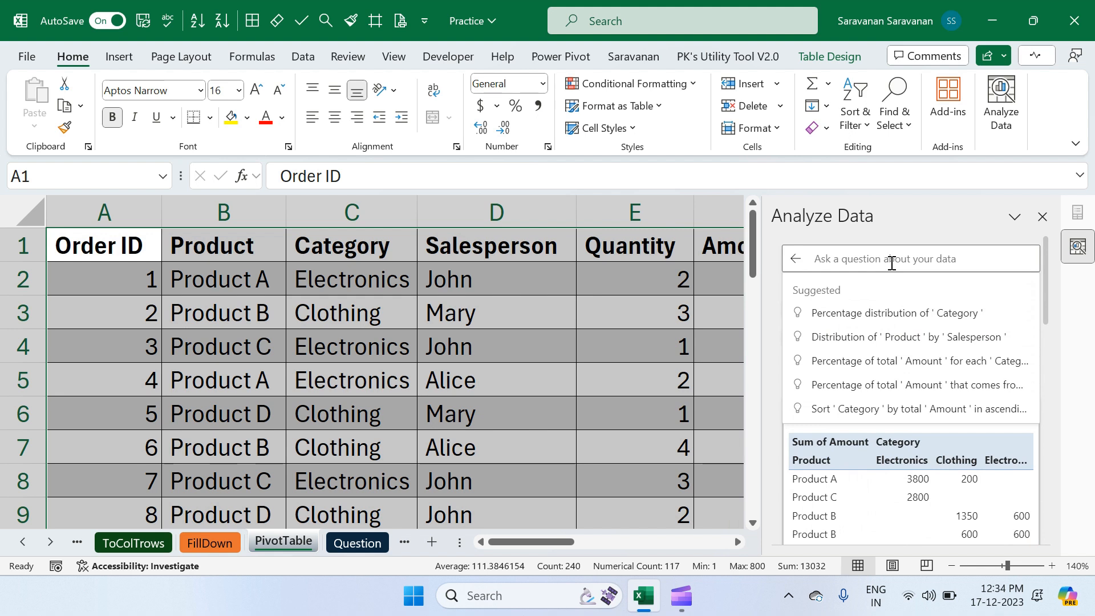
pyautogui.write('hw')
pyautogui.press('BackSpace')
pyautogui.press('BackSpace')
pyautogui.press('BackSpace')
pyautogui.press('BackSpace')
pyautogui.write('Highe')
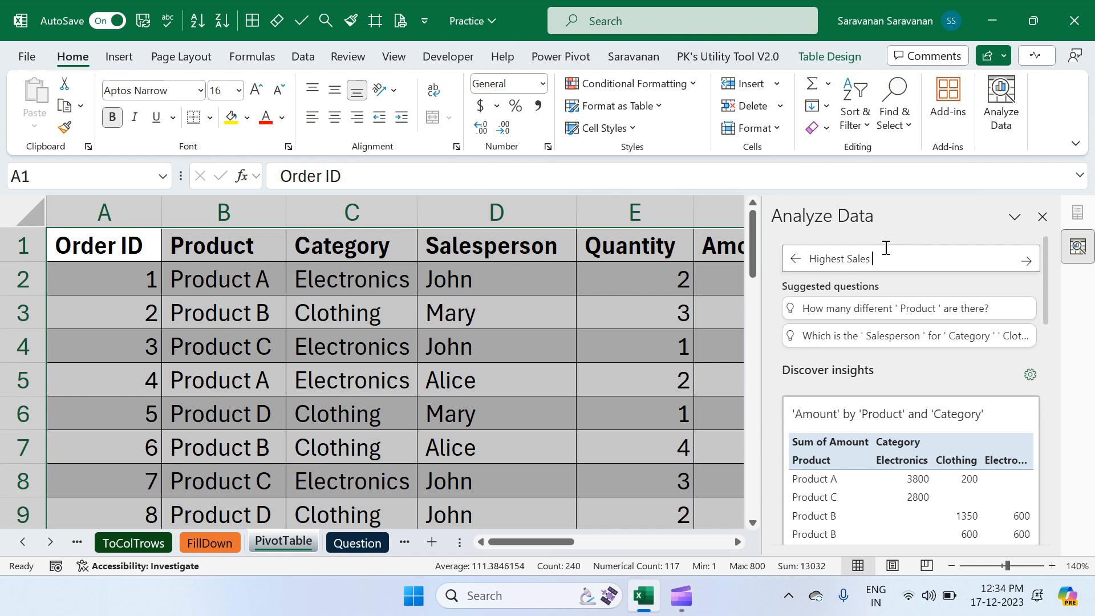
pyautogui.write('st Sales')
pyautogui.press('Return')
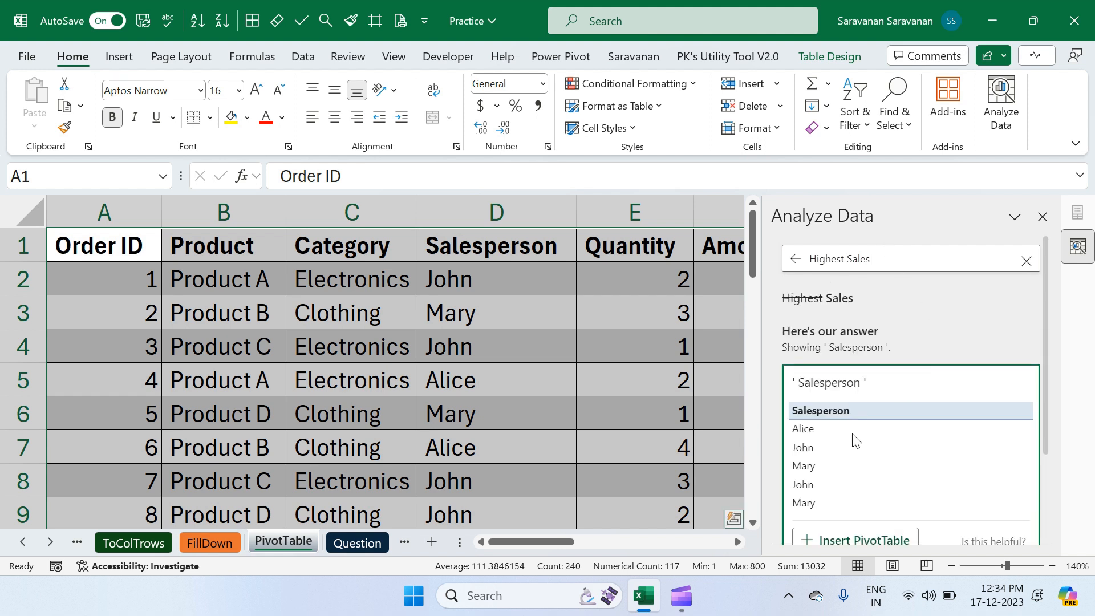
# - Replace the Analyze Data question with "who has made highest sales" and submit it
pyautogui.click(893, 260)
pyautogui.hotkey('ctrl', 'a')
pyautogui.write('wh')
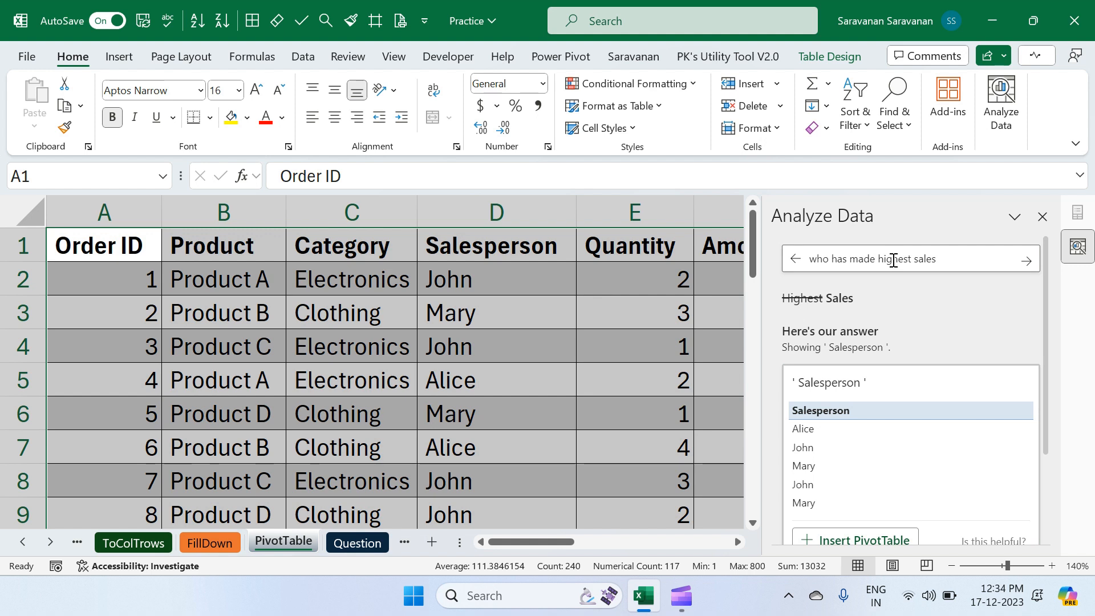
pyautogui.press('Return')
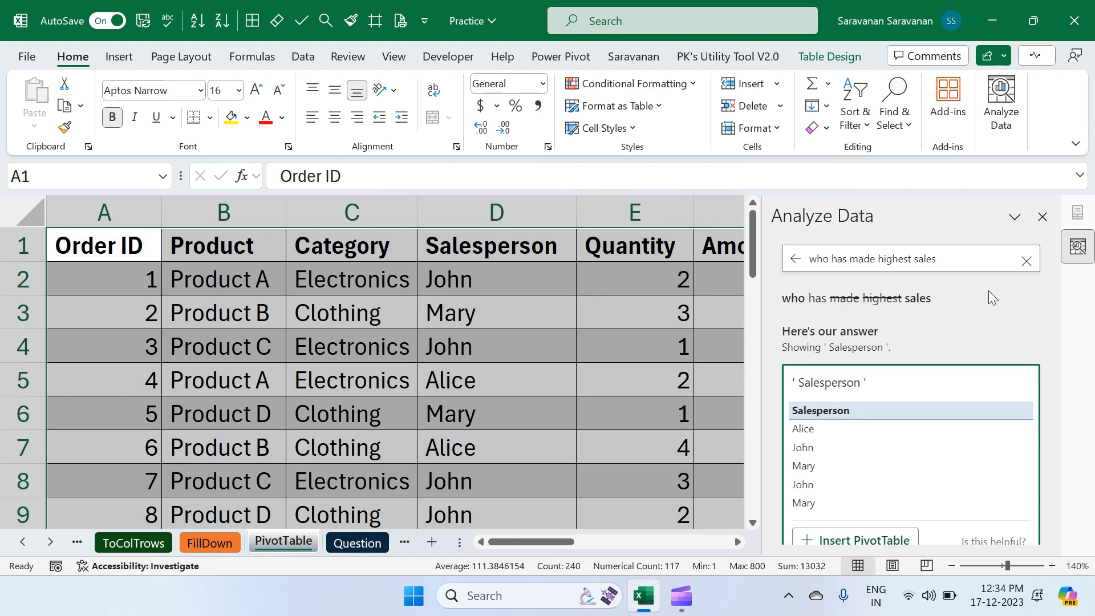
# - Query Analyze Data for "total quantity" instead
pyautogui.click(949, 264)
pyautogui.hotkey('ctrl', 'a')
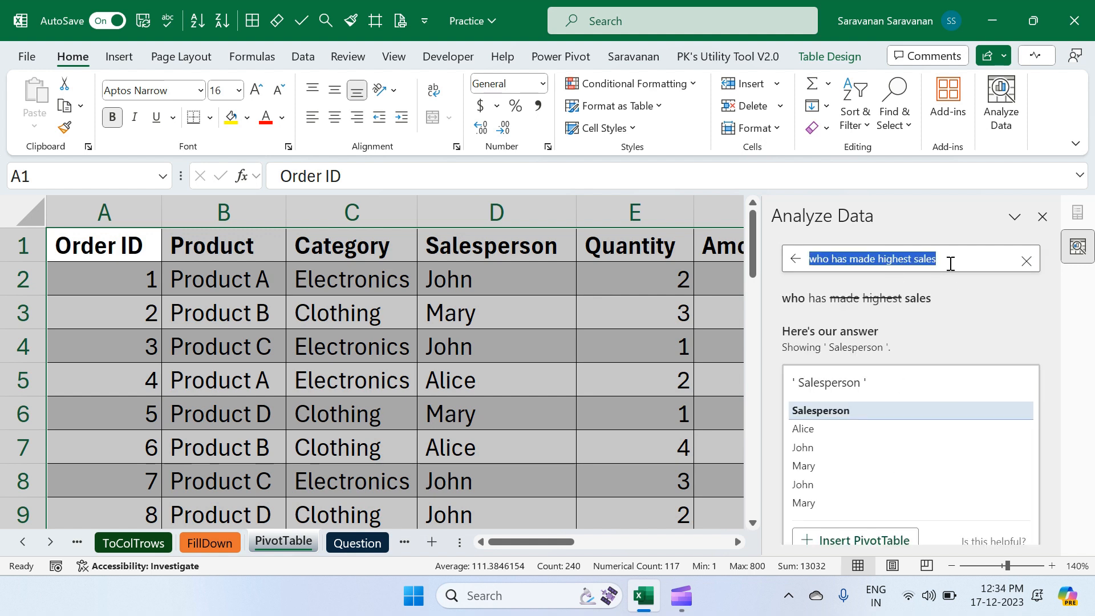
pyautogui.write('total quantit')
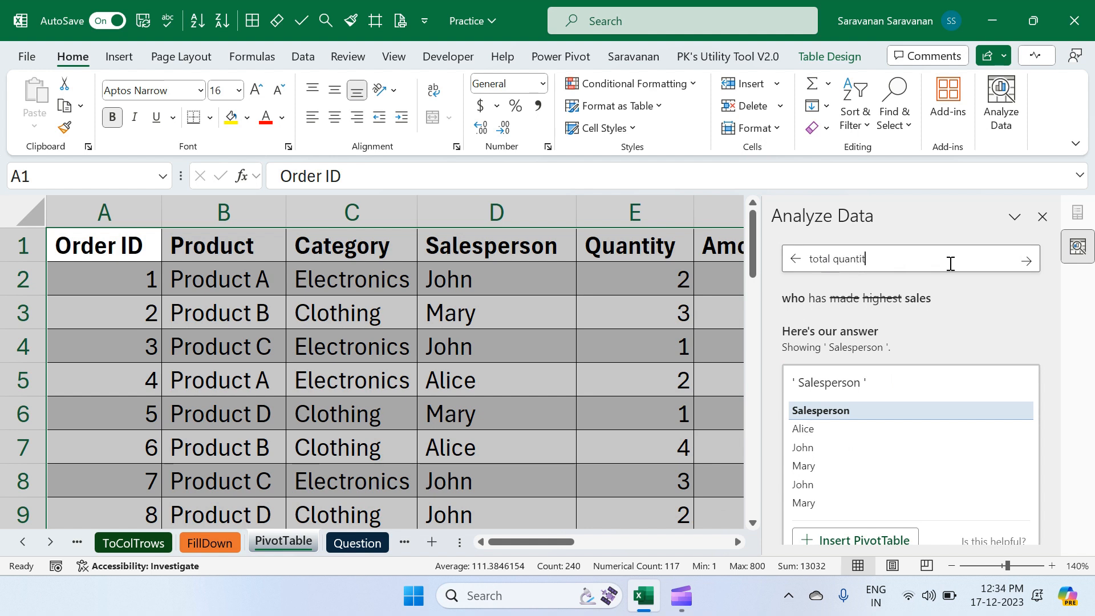
pyautogui.write('y')
pyautogui.press('Return')
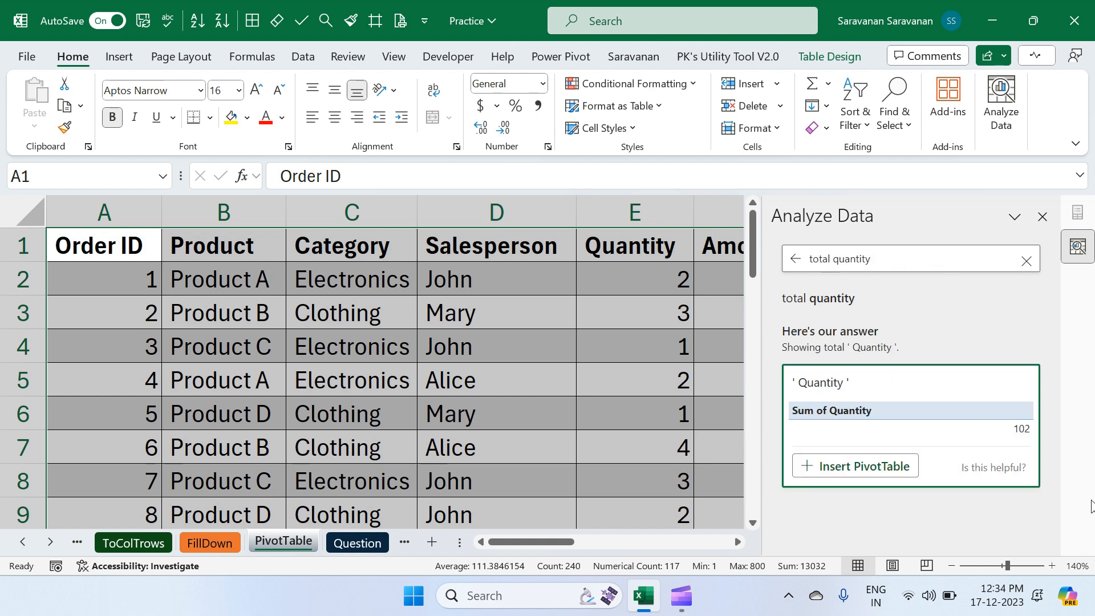
# - Ask Analyze Data for "Total sales" and choose the suggested question on the percentage of total Amount for each Salesperson
pyautogui.click(923, 262)
pyautogui.hotkey('ctrl', 'a')
pyautogui.write('Total sa')
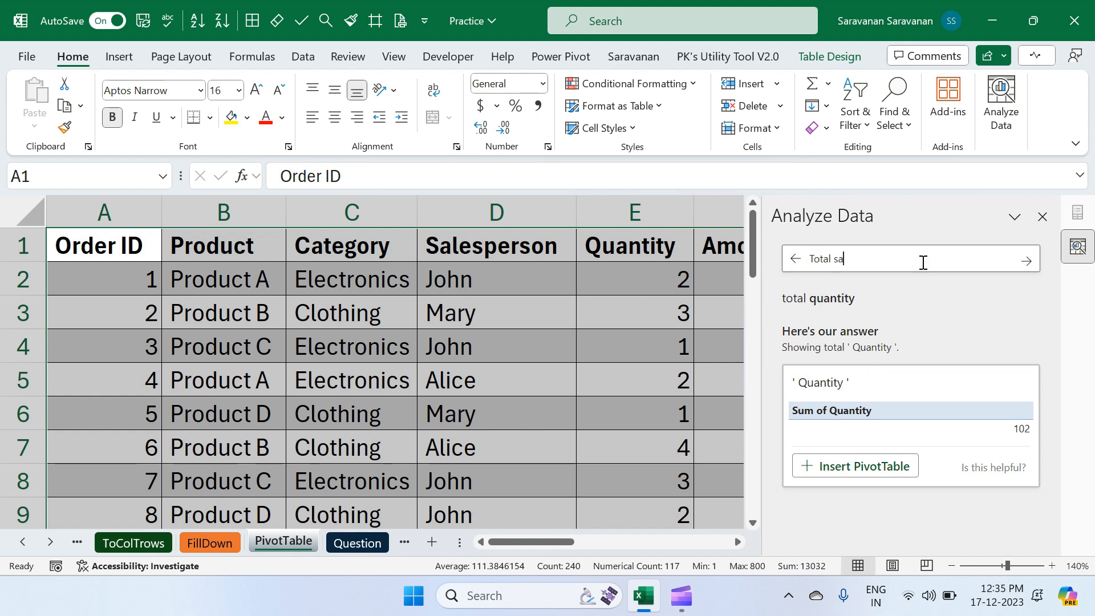
pyautogui.press('Return')
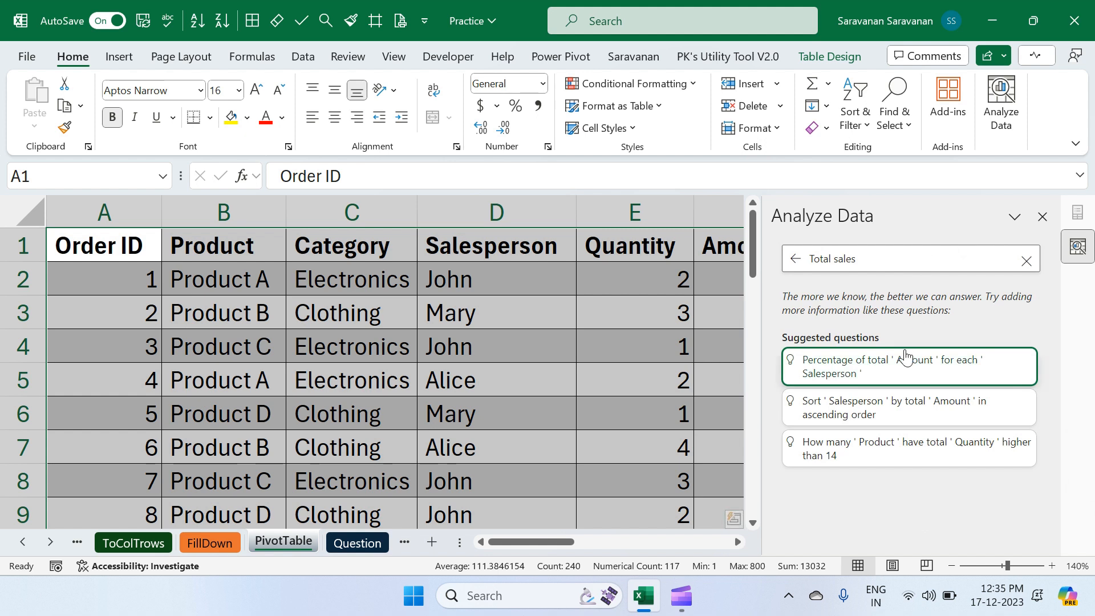
pyautogui.click(881, 369)
pyautogui.scroll(-1, 916, 457)
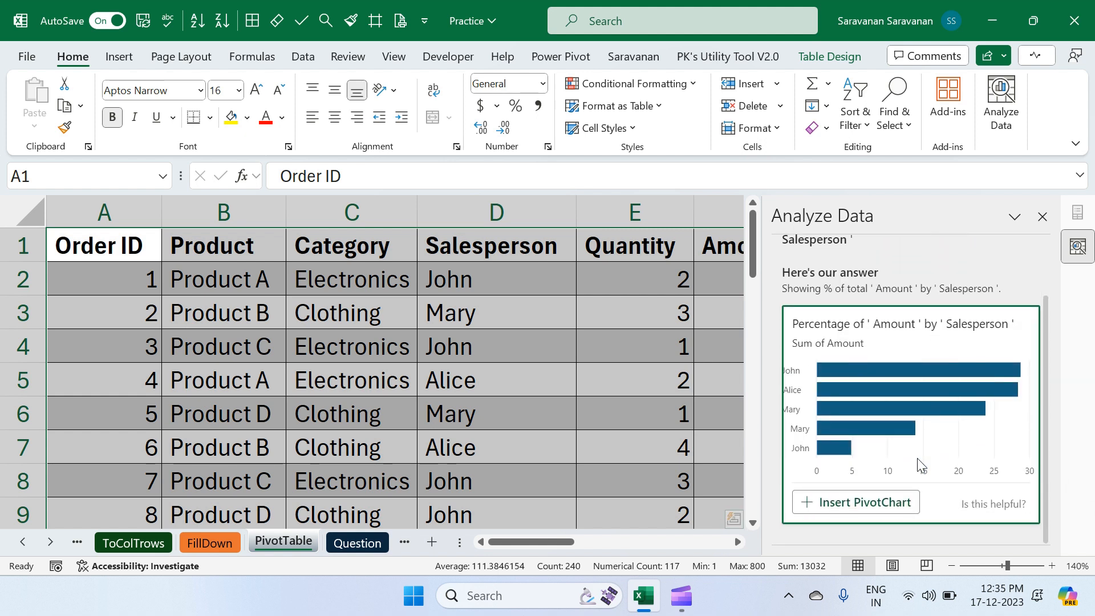
# - Ask Analyze Data the suggested question that sorts Category by total Amount in ascending order and view its answer chart
pyautogui.scroll(1, 922, 476)
pyautogui.scroll(-2, 922, 474)
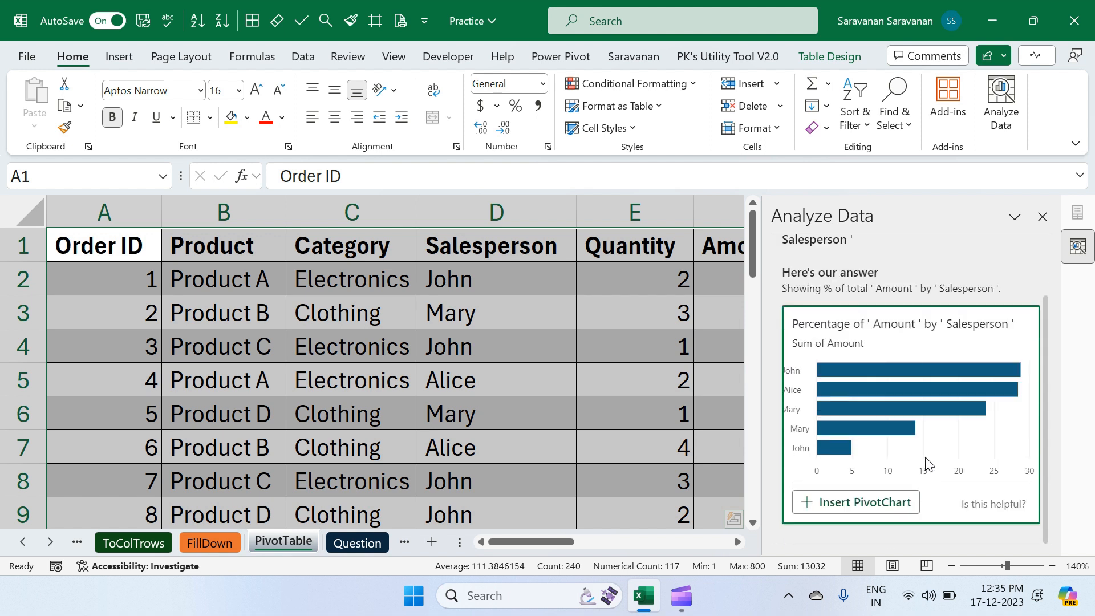
pyautogui.scroll(1, 942, 301)
pyautogui.scroll(1, 943, 294)
pyautogui.click(1025, 261)
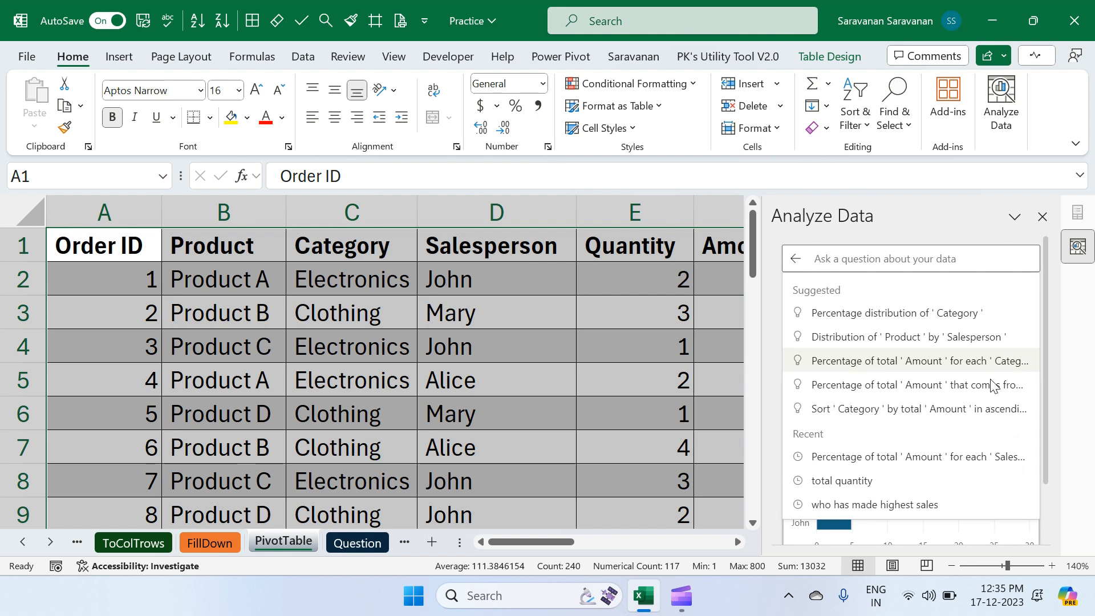
pyautogui.click(920, 420)
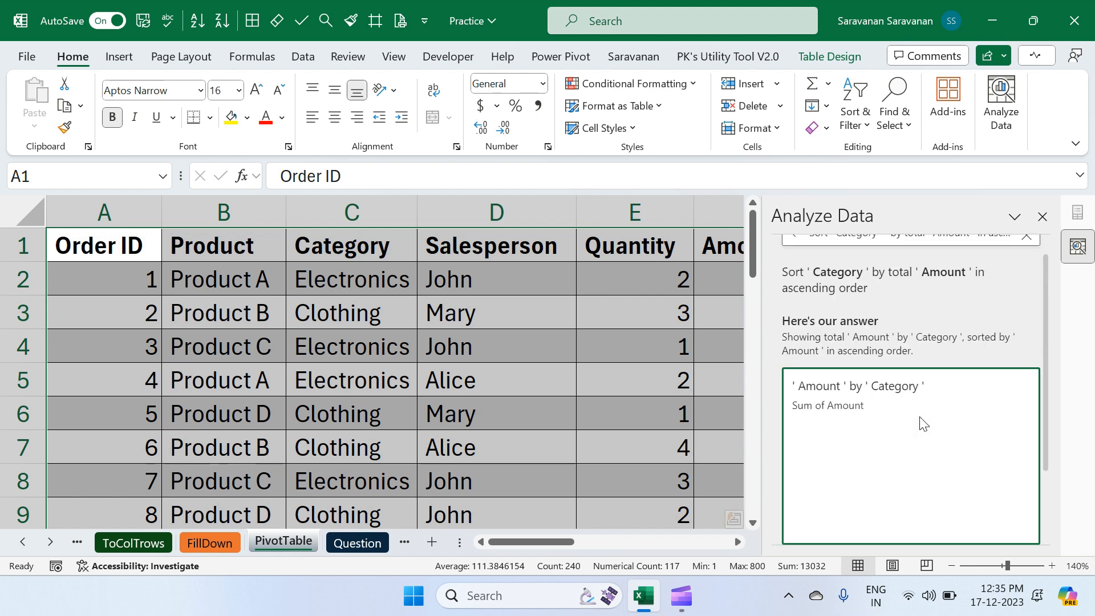
pyautogui.scroll(-2, 921, 419)
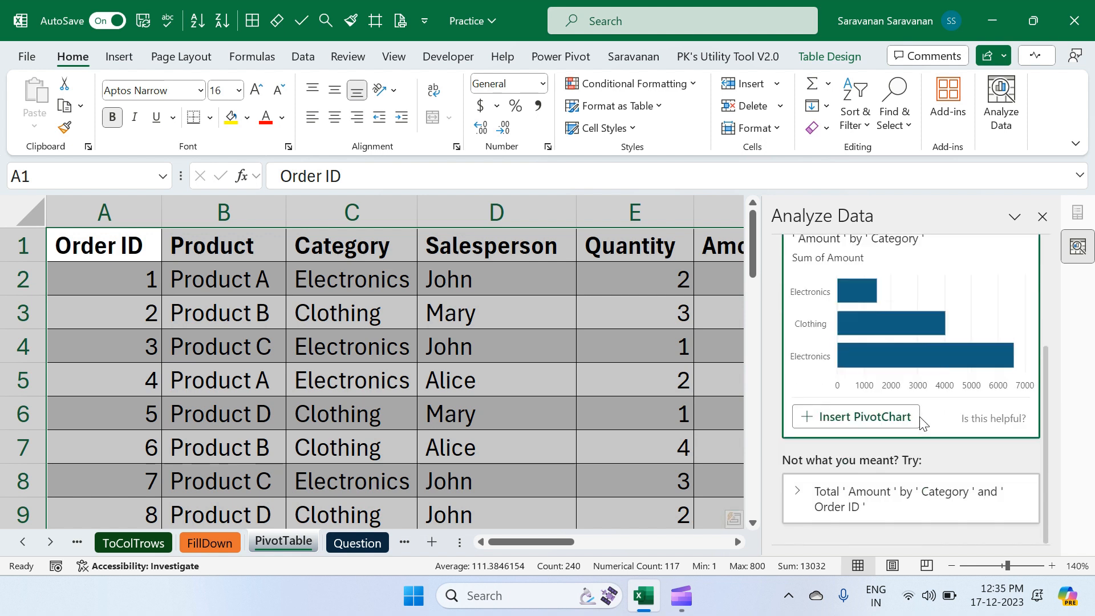
# - Insert the suggested Amount by Category PivotChart on a new sheet, and delete that sheet again
pyautogui.click(860, 419)
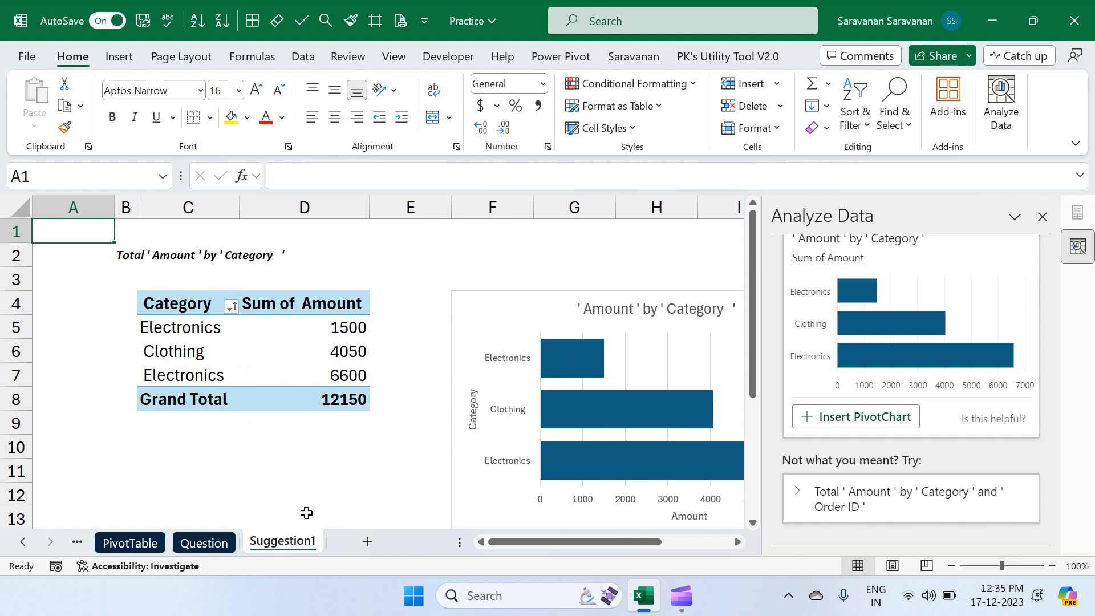
pyautogui.rightClick(280, 548)
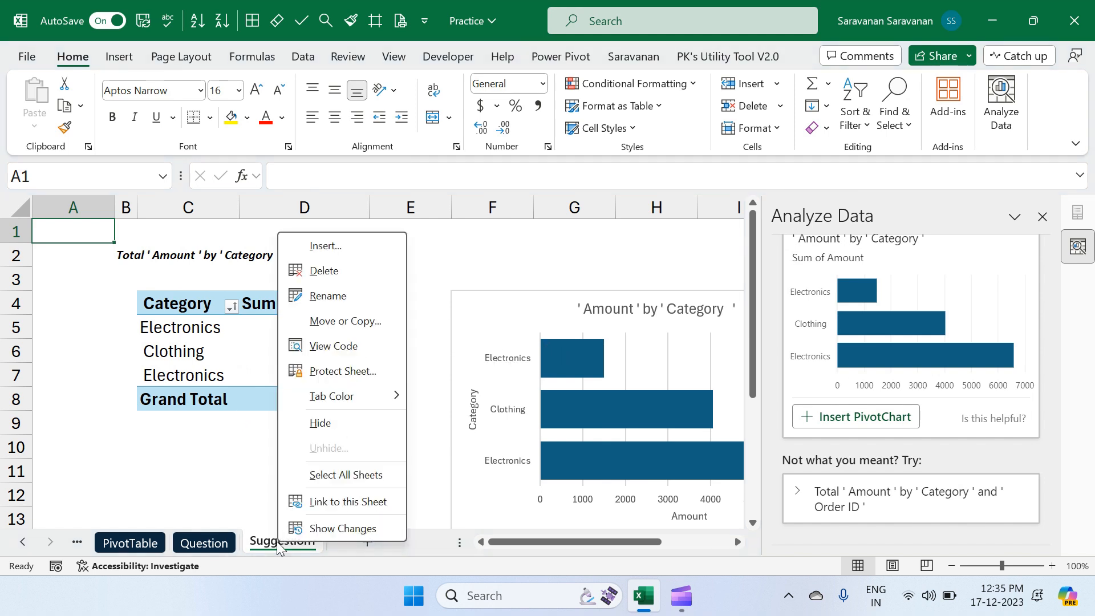
pyautogui.click(363, 280)
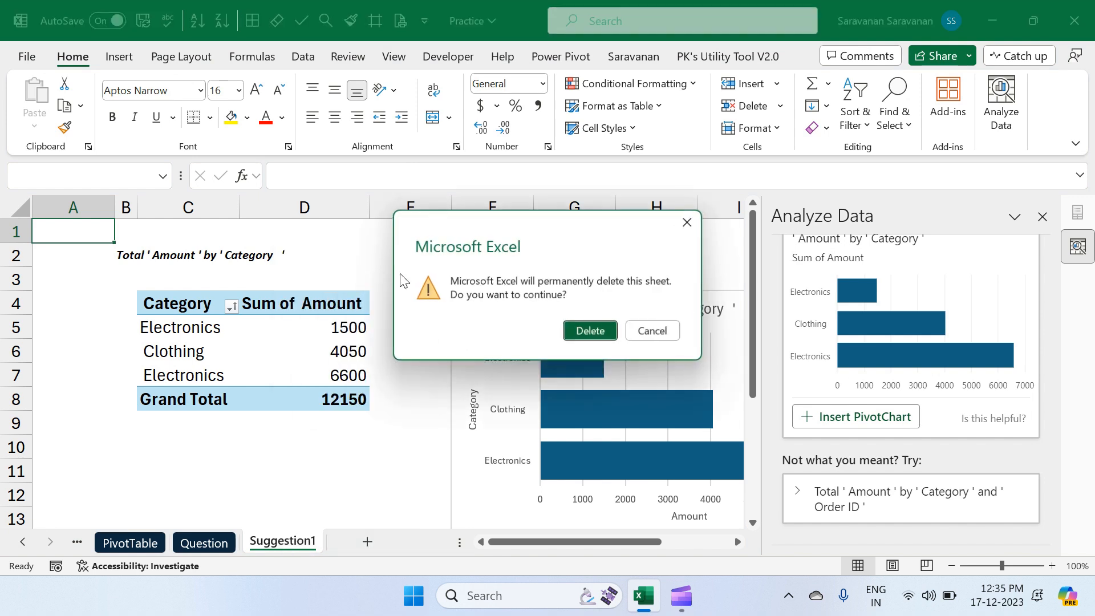
pyautogui.click(610, 333)
# - Insert a Clustered Bar PivotChart from the Total Sales by Salesperson PivotTable on the Question sheet
pyautogui.hscroll(-1, 611, 333)
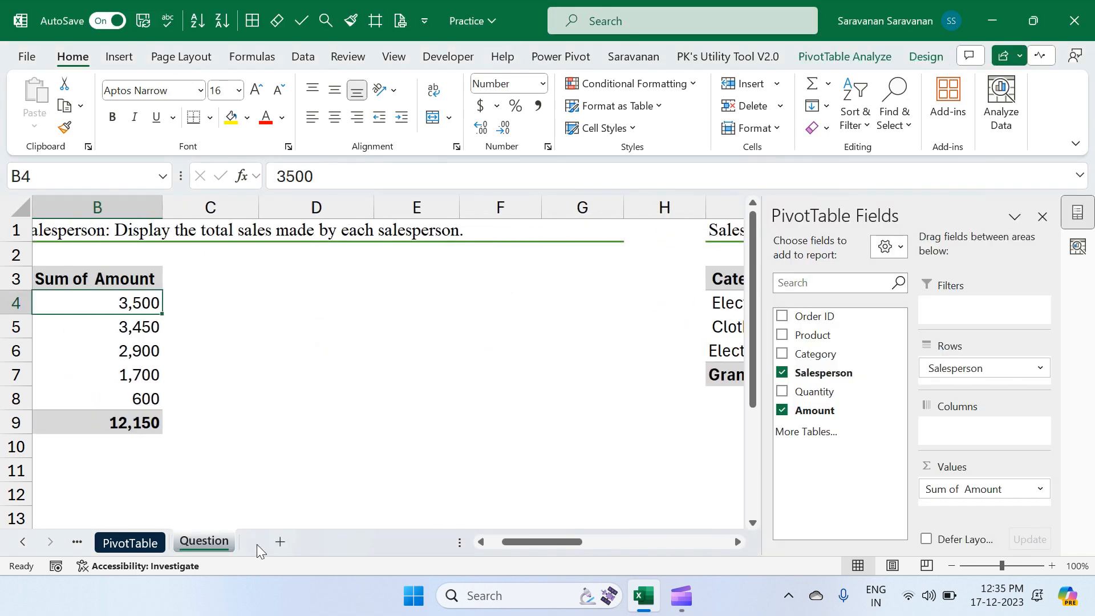
pyautogui.hscroll(-2, 342, 418)
pyautogui.hscroll(3, 343, 418)
pyautogui.hscroll(2, 343, 418)
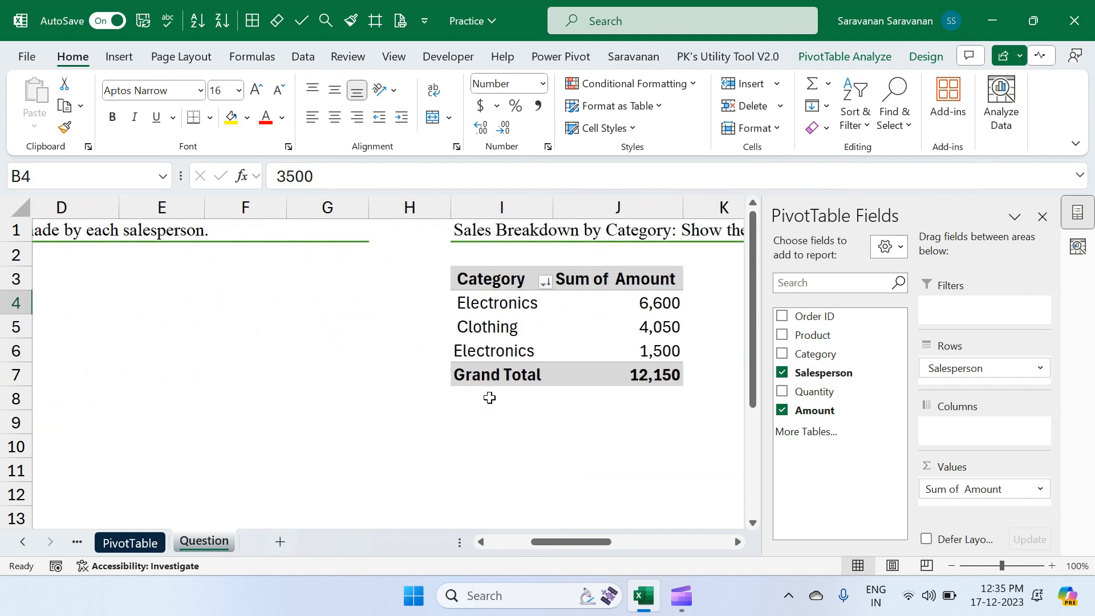
pyautogui.hscroll(-3, 484, 389)
pyautogui.hscroll(1, 484, 388)
pyautogui.click(182, 326)
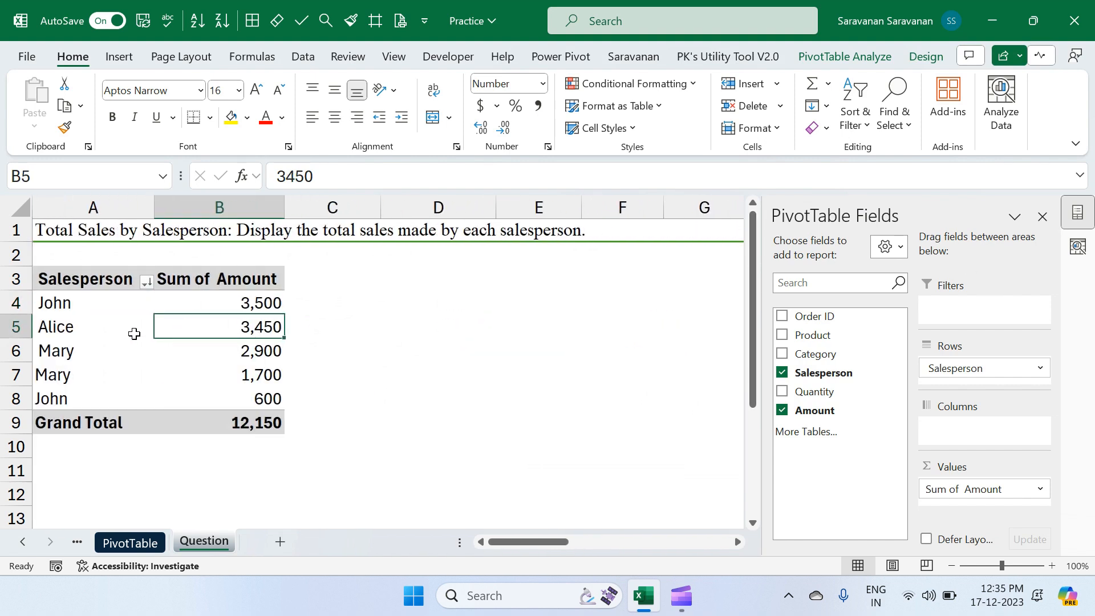
pyautogui.click(103, 302)
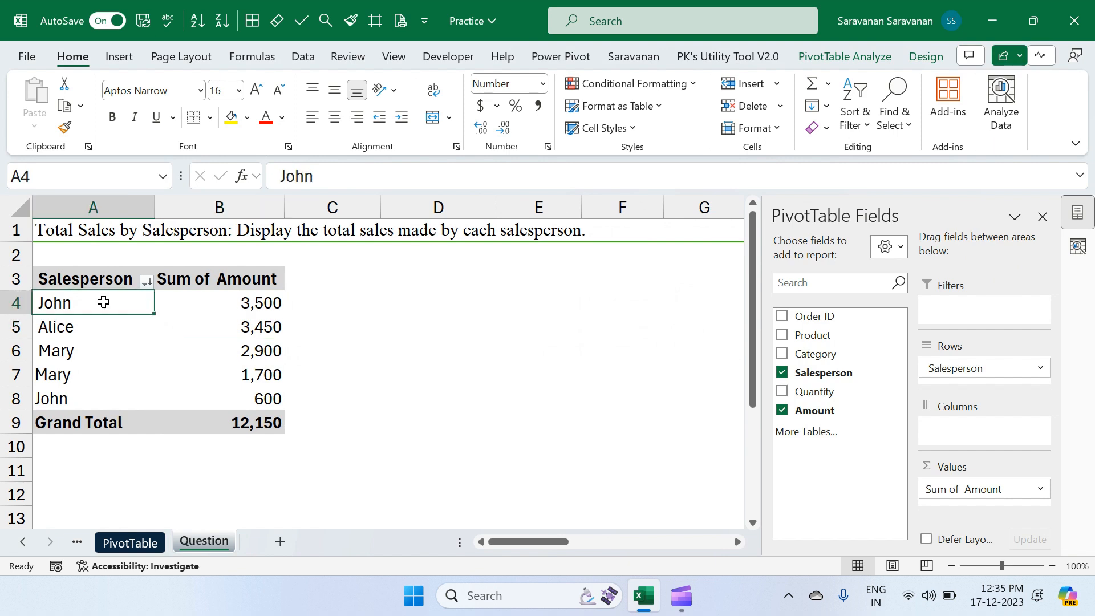
pyautogui.click(124, 62)
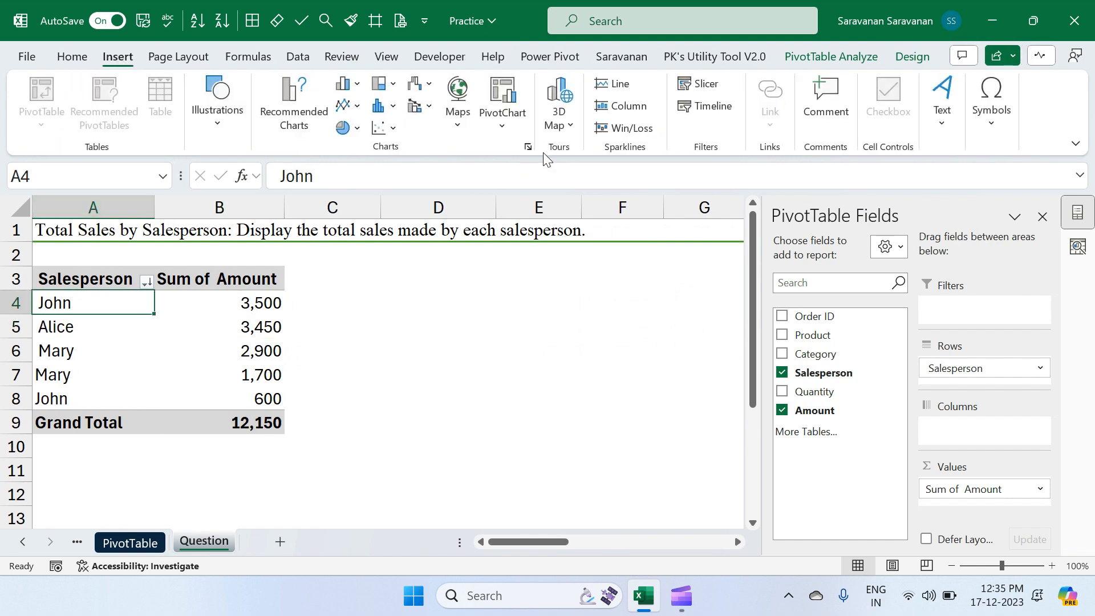
pyautogui.click(818, 62)
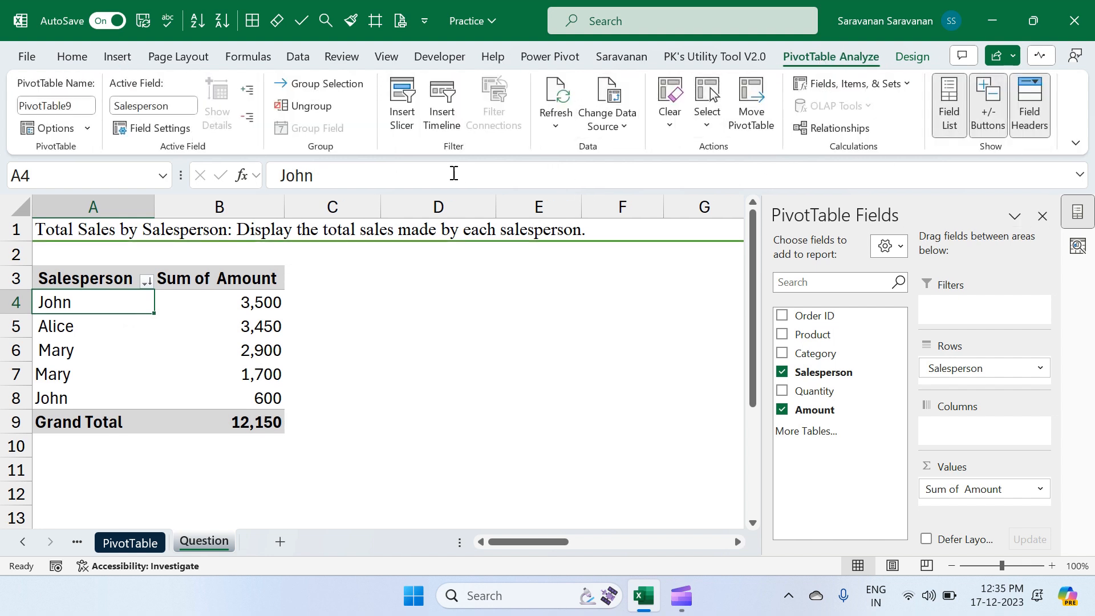
pyautogui.click(114, 60)
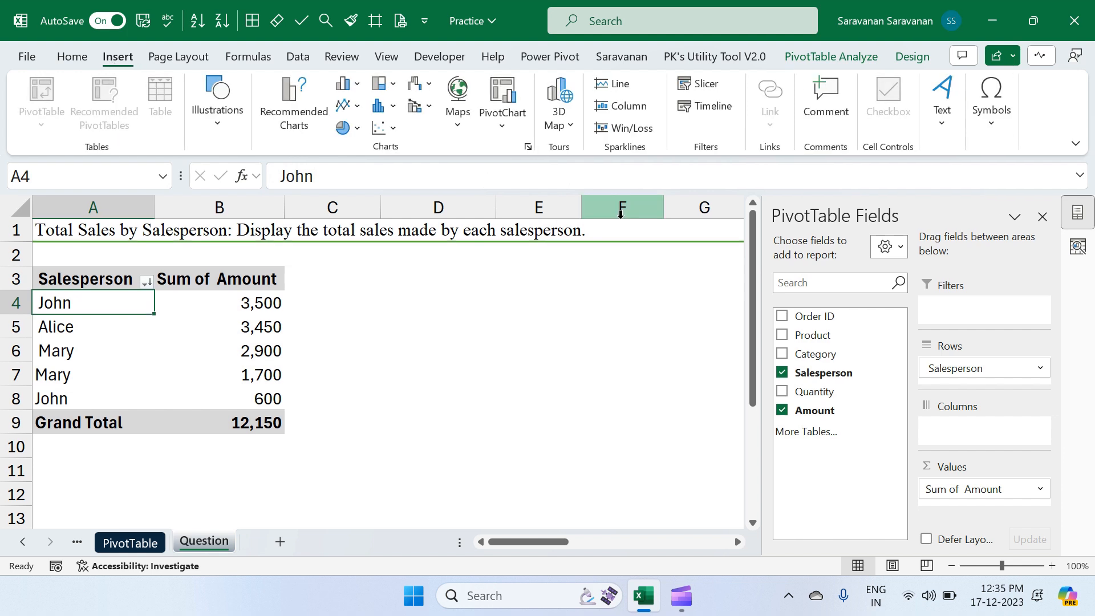
pyautogui.click(496, 132)
pyautogui.click(511, 151)
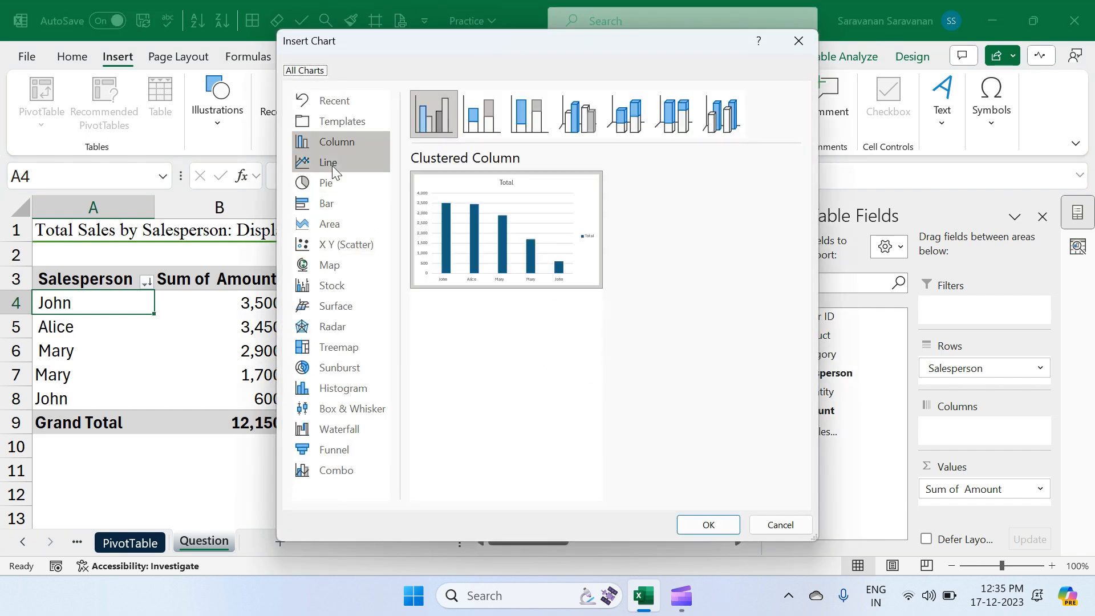
pyautogui.click(347, 202)
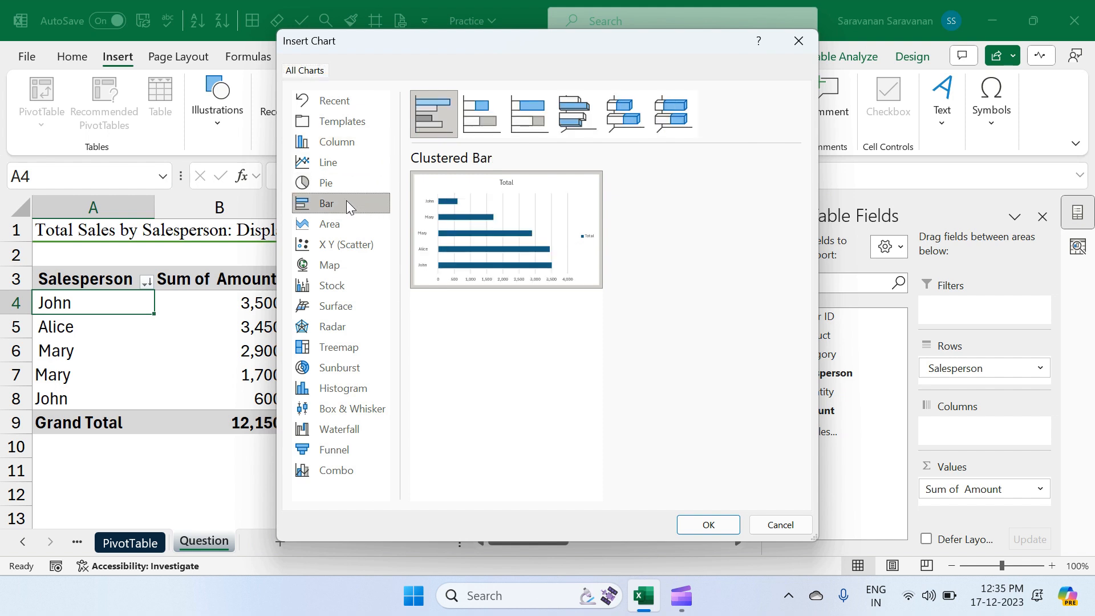
pyautogui.moveTo(538, 225)
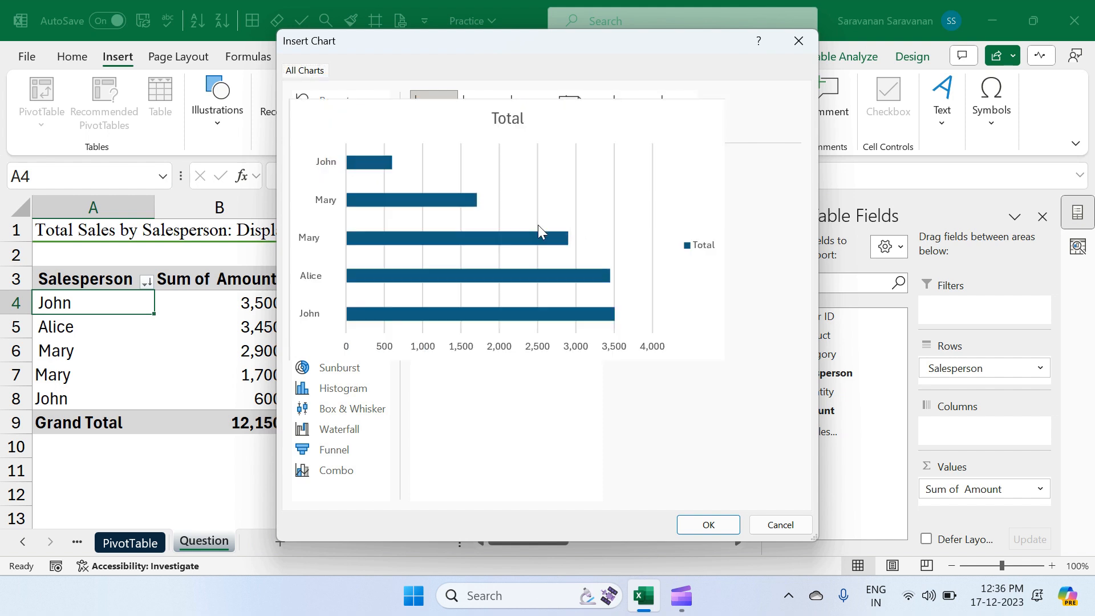
pyautogui.click(707, 522)
# - Move the bar chart beside the Salesperson PivotTable so it no longer covers the amounts, and hide all its field buttons
pyautogui.scroll(-3, 508, 373)
pyautogui.scroll(3, 508, 373)
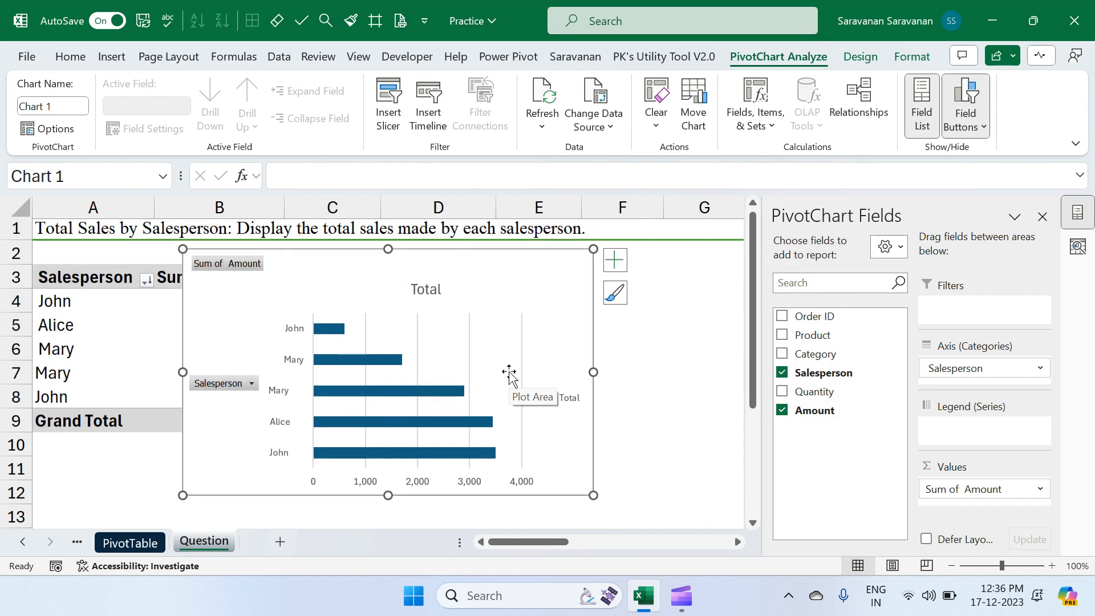
pyautogui.moveTo(370, 265); pyautogui.dragTo(479, 276)
pyautogui.rightClick(347, 280)
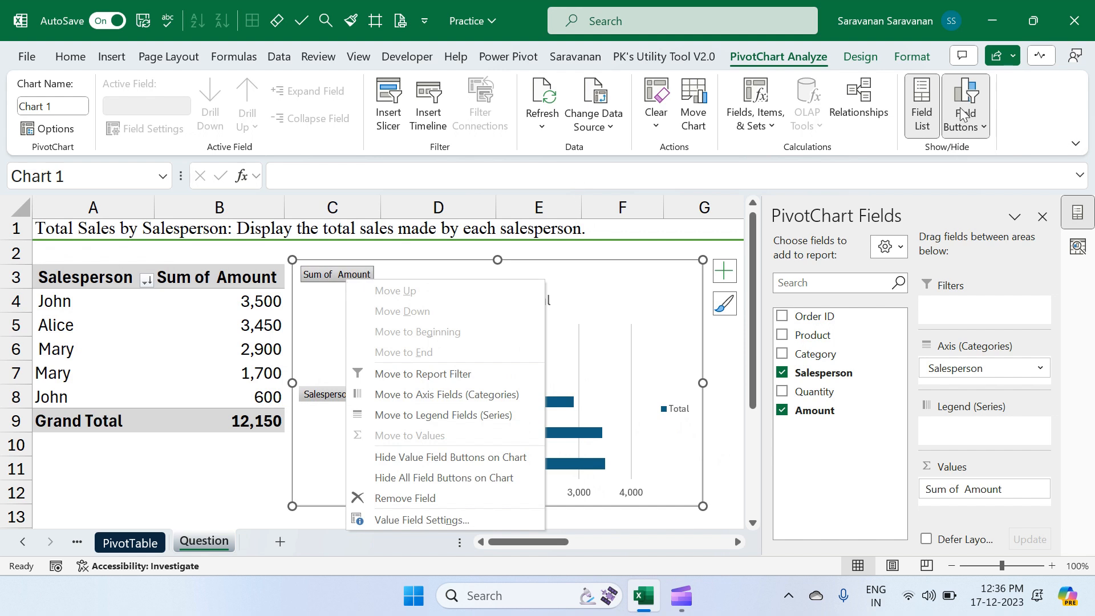
pyautogui.click(980, 97)
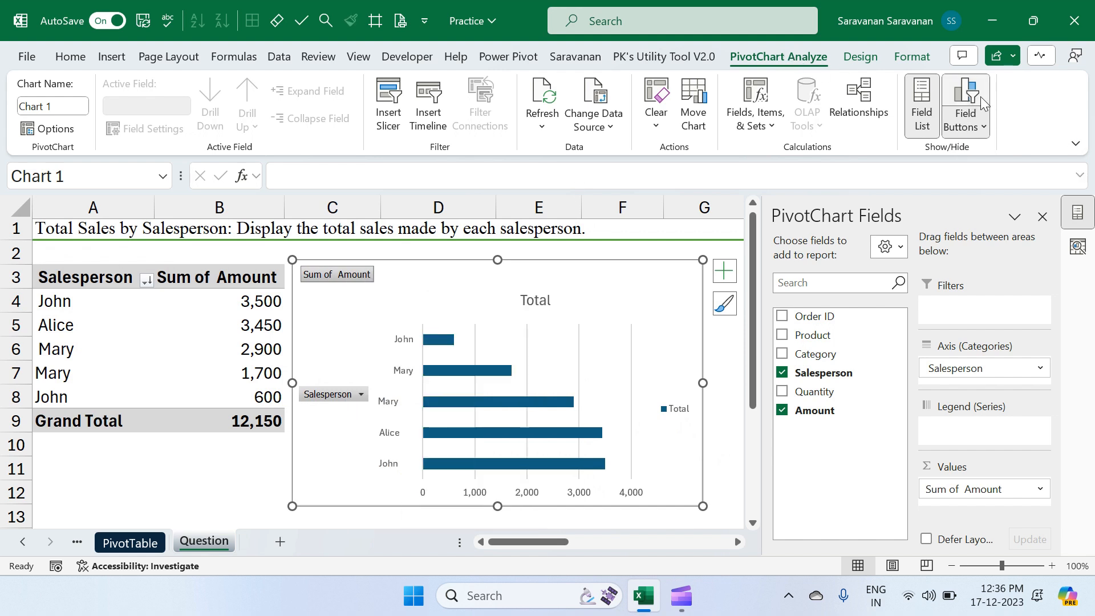
pyautogui.click(980, 97)
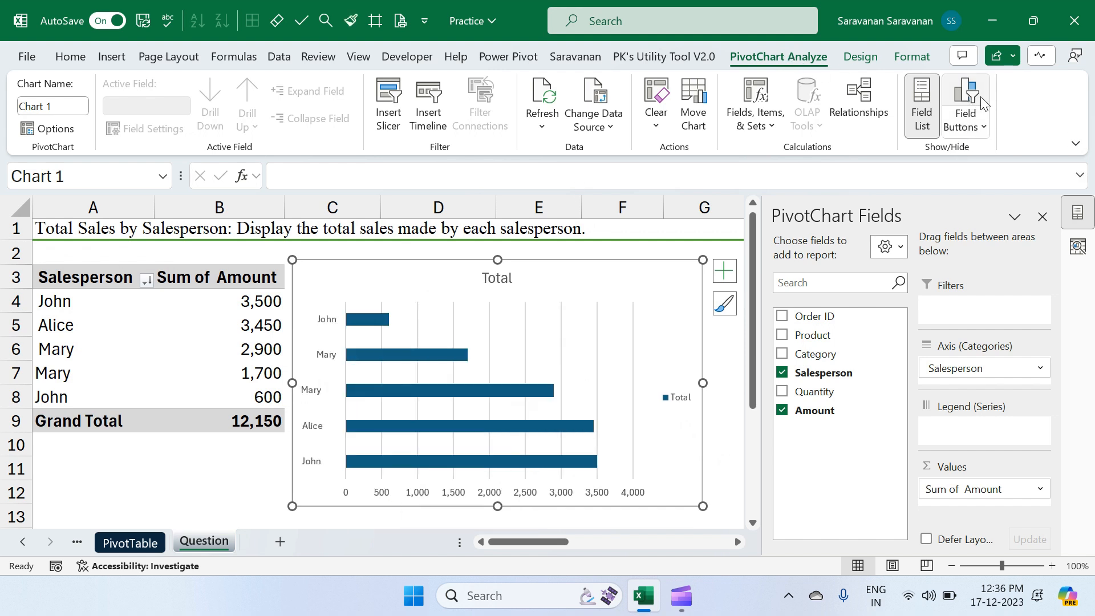
# - Delete the chart's vertical gridlines and sort the Salesperson PivotTable by Sum of Amount from smallest to largest
pyautogui.click(626, 328)
pyautogui.click(598, 325)
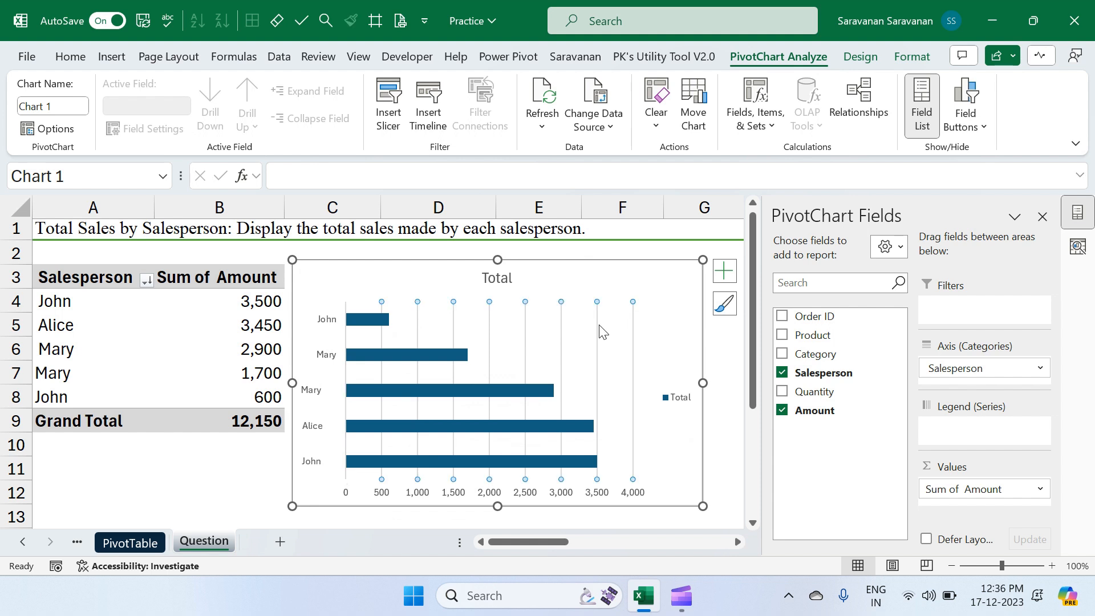
pyautogui.press('Delete')
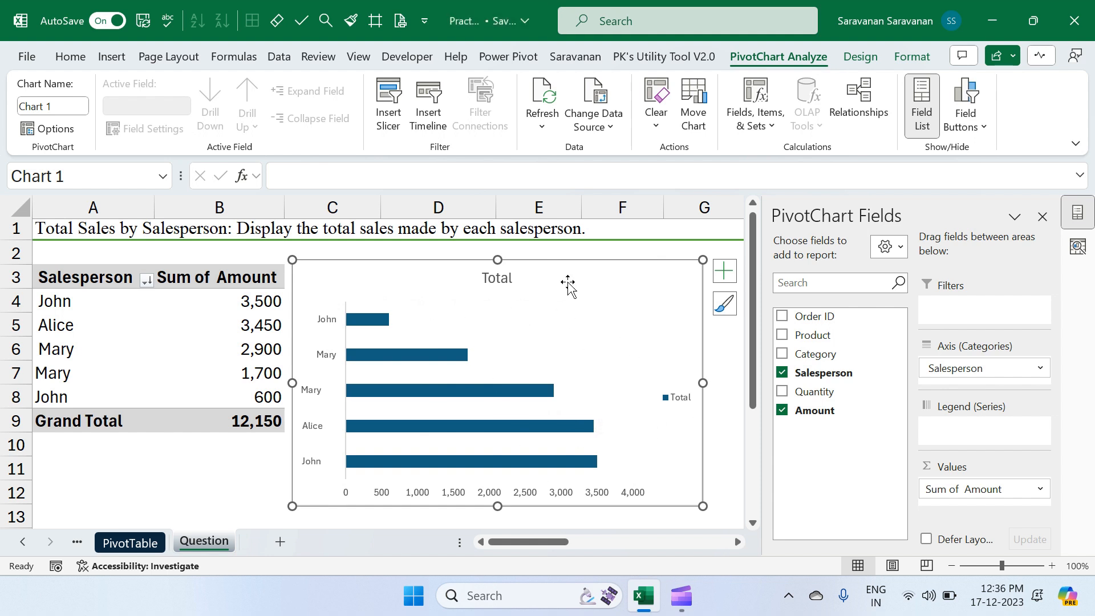
pyautogui.click(228, 301)
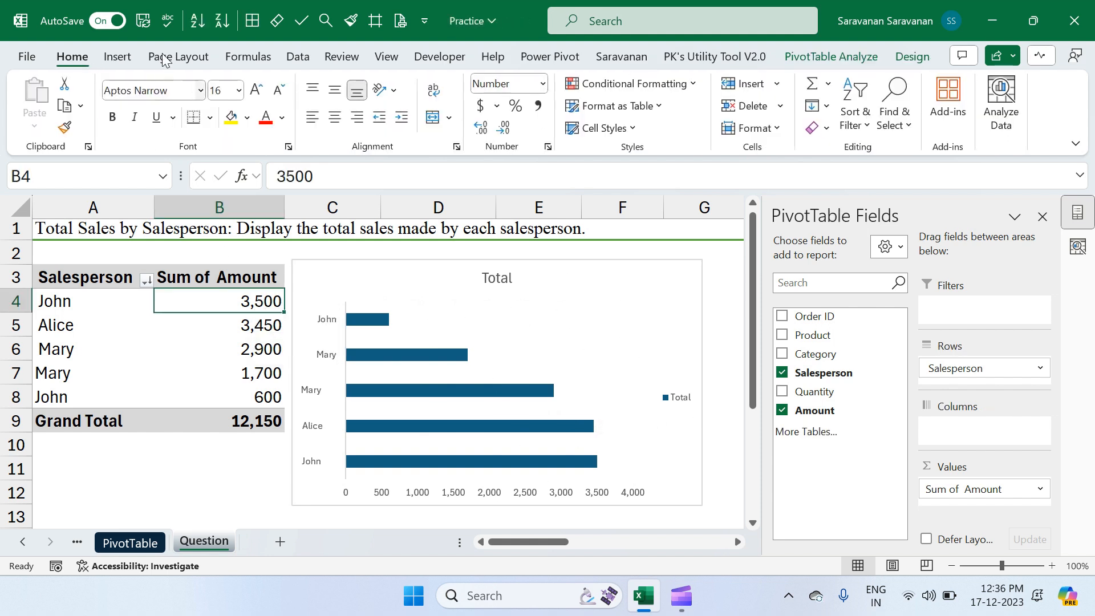
pyautogui.click(195, 20)
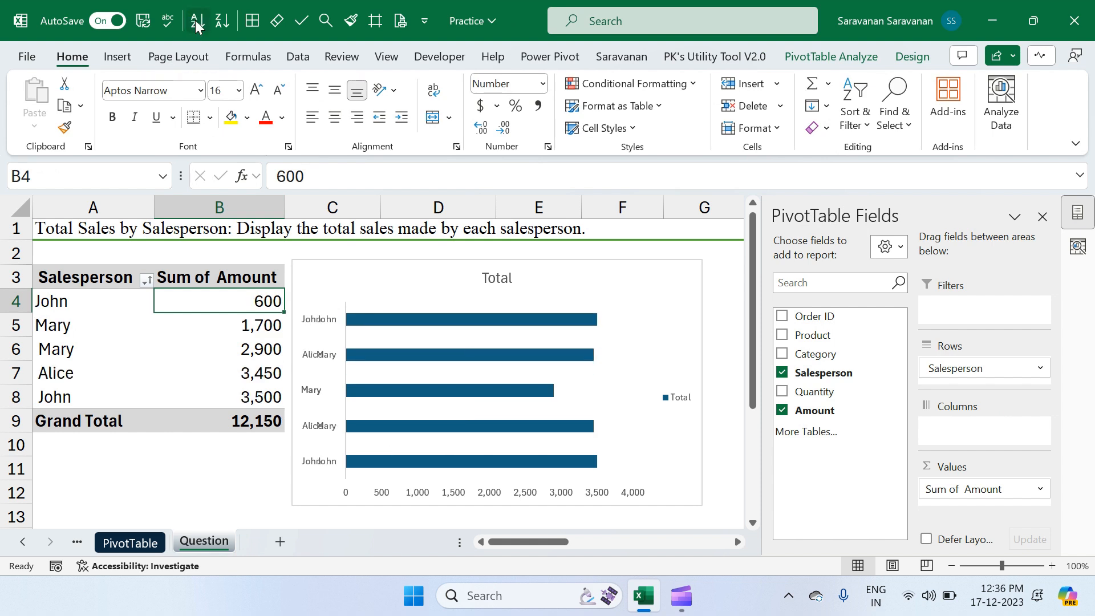
# - Add data labels to the bars of the PivotChart and delete its legend
pyautogui.click(668, 320)
pyautogui.click(723, 271)
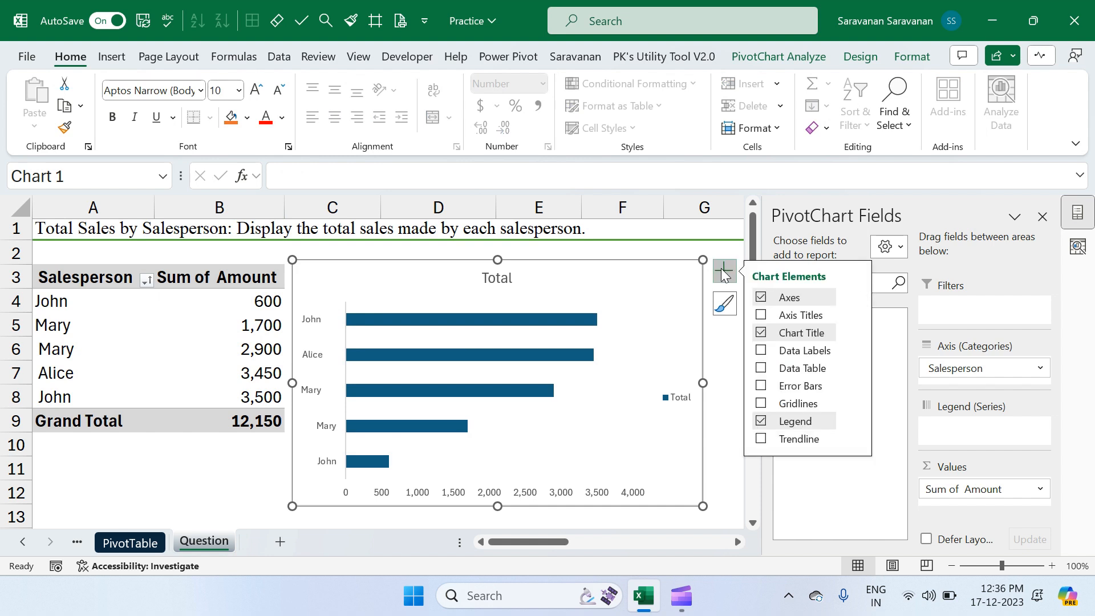
pyautogui.click(761, 350)
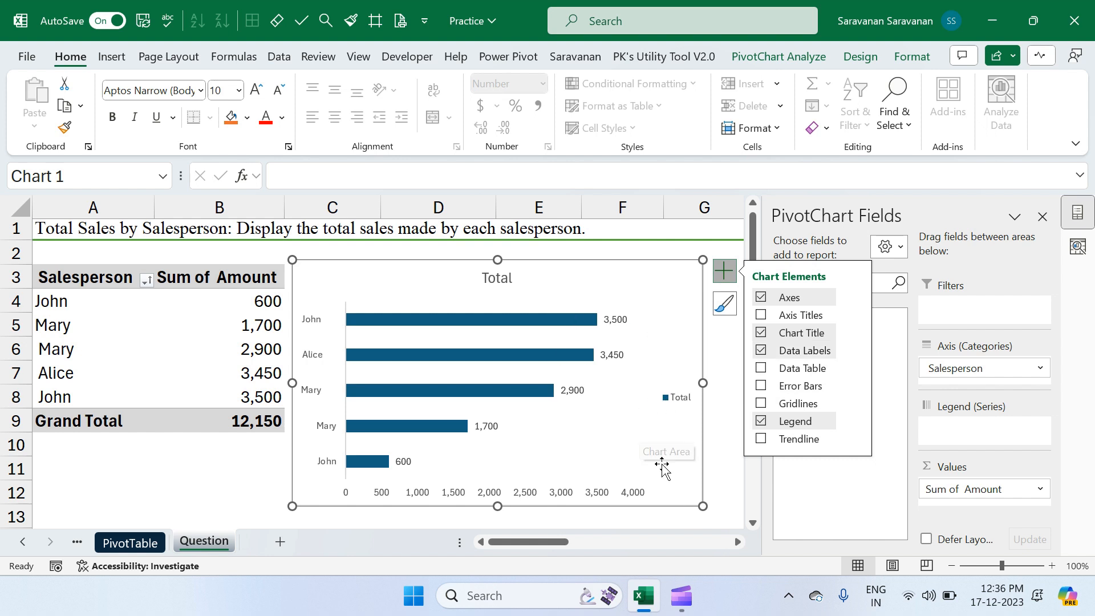
pyautogui.click(678, 402)
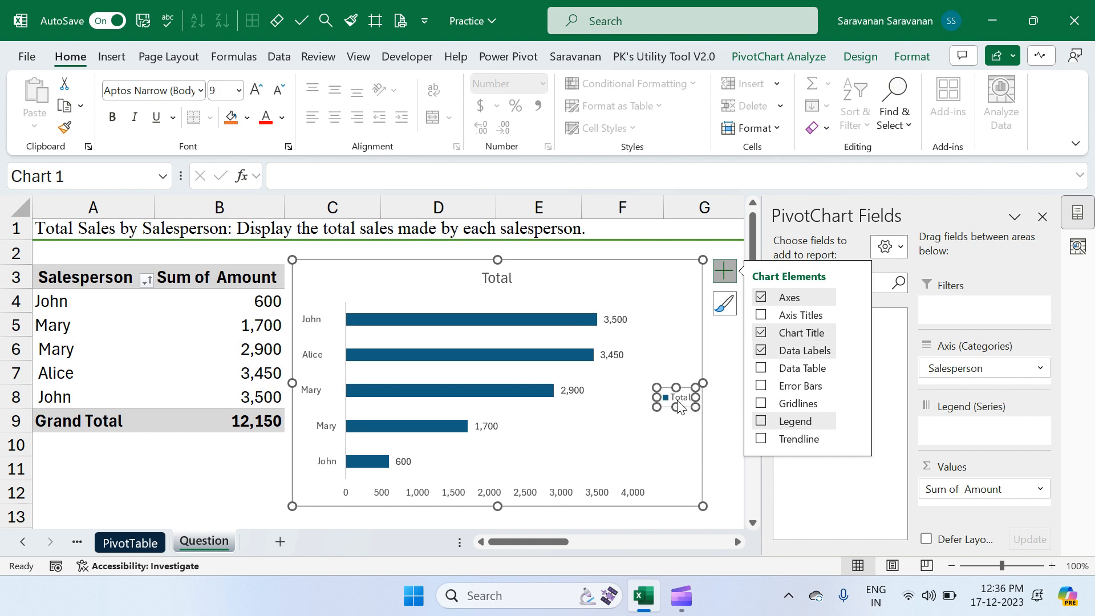
pyautogui.press('Delete')
# - Change the PivotChart title to "Sales by Sales Person" and deselect the chart
pyautogui.click(499, 277)
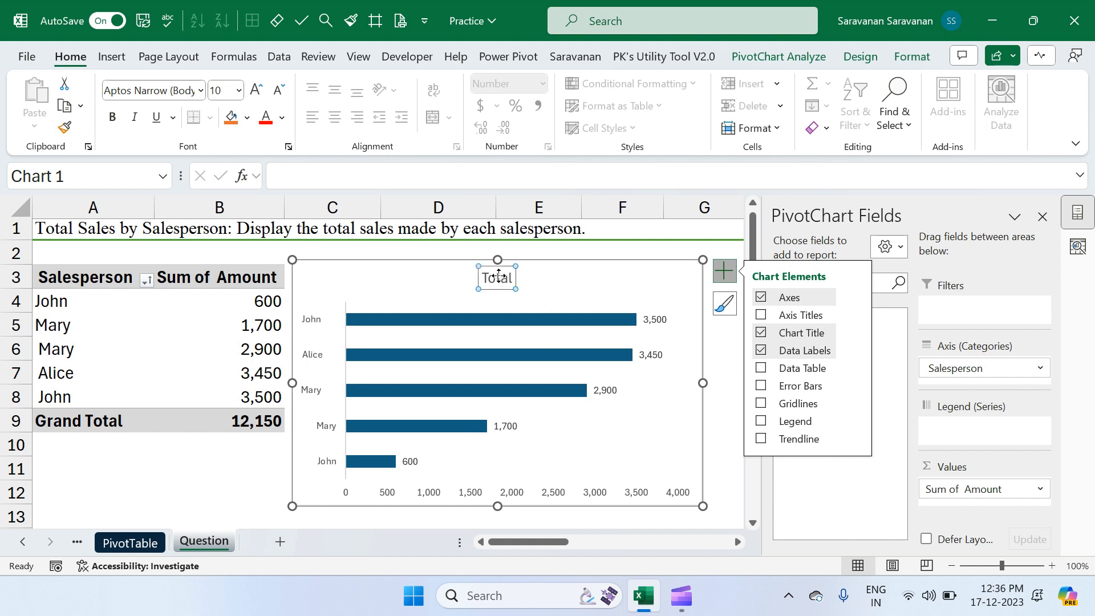
pyautogui.doubleClick(498, 277)
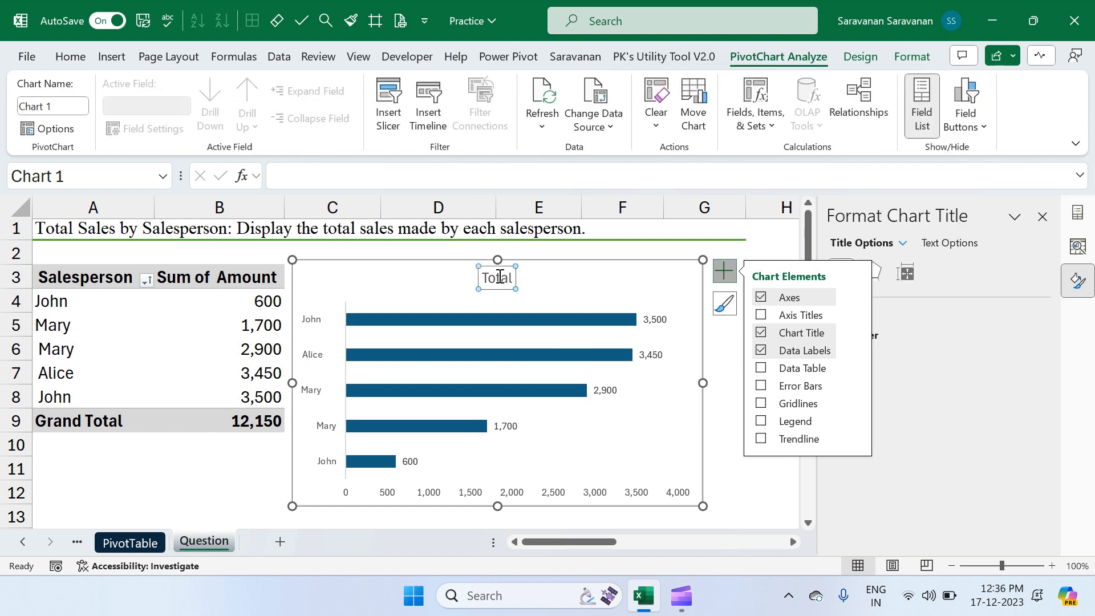
pyautogui.doubleClick(511, 279)
pyautogui.write('Sales by')
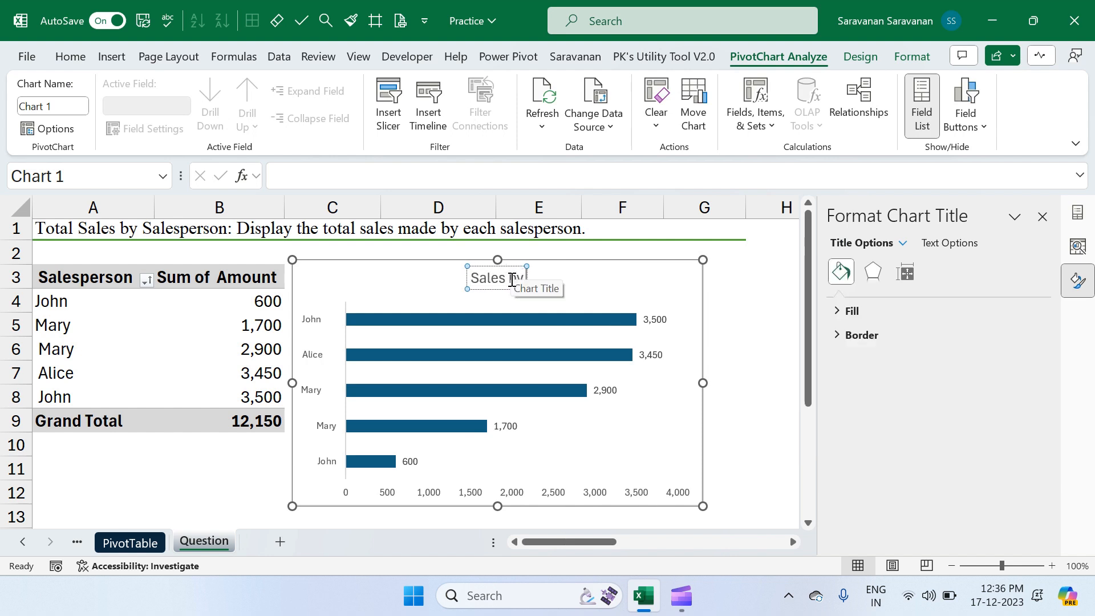
pyautogui.write(' Sales Person')
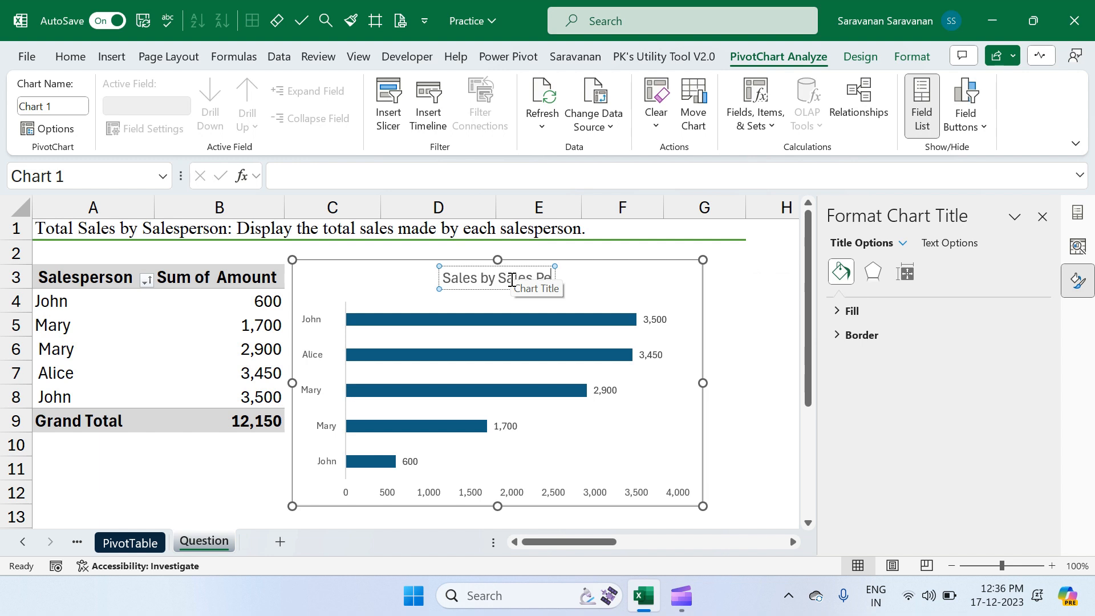
pyautogui.click(702, 301)
pyautogui.click(748, 395)
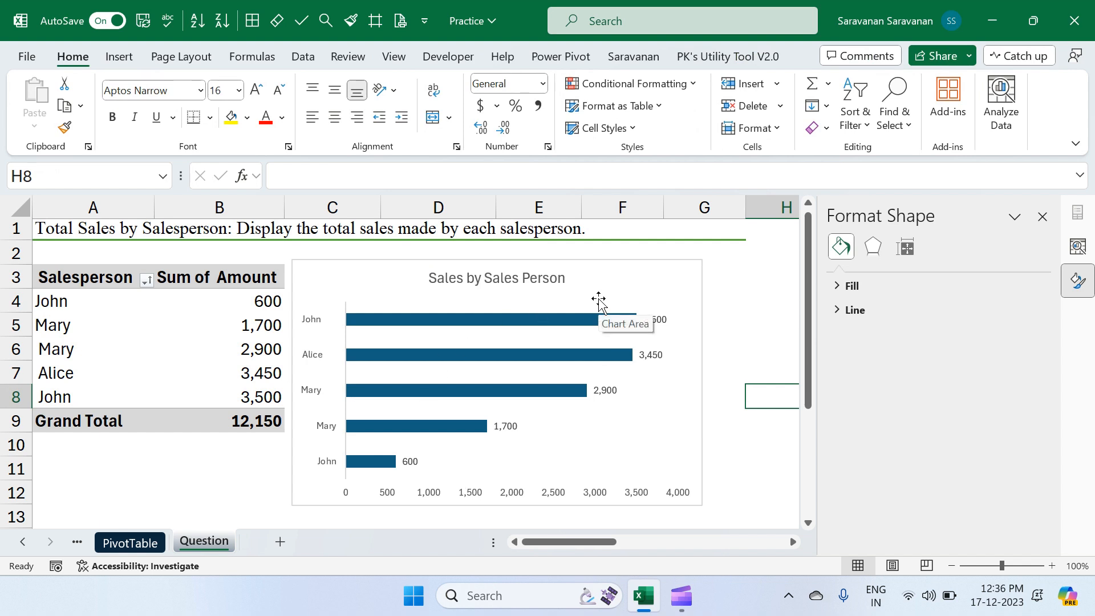
# - Return to the PivotTable sheet and close the Format Shape and Analyze Data panes
pyautogui.hscroll(5, 598, 299)
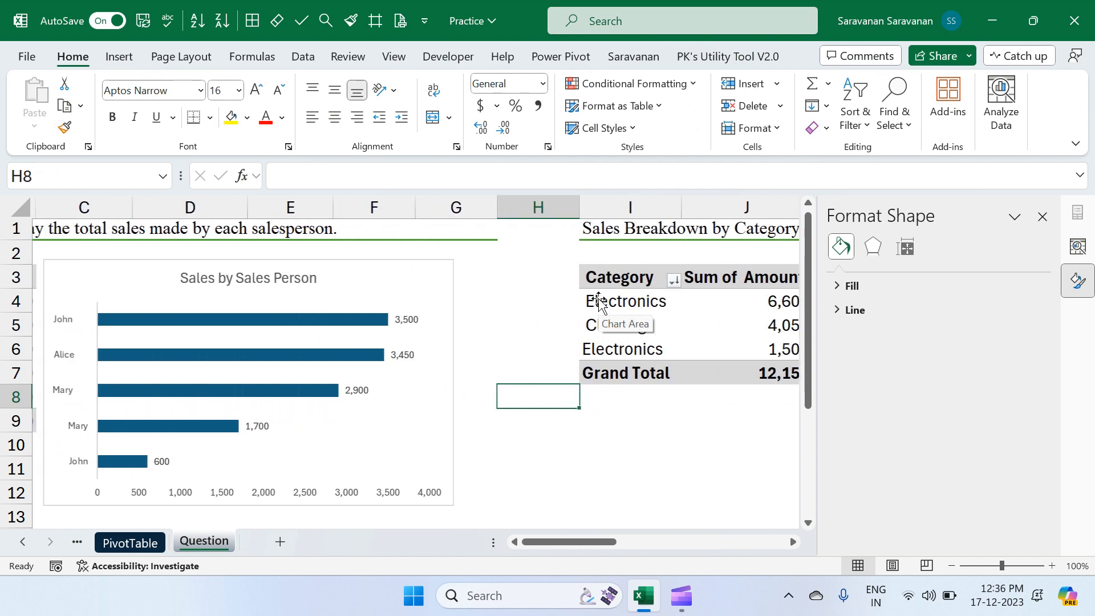
pyautogui.hscroll(-5, 598, 299)
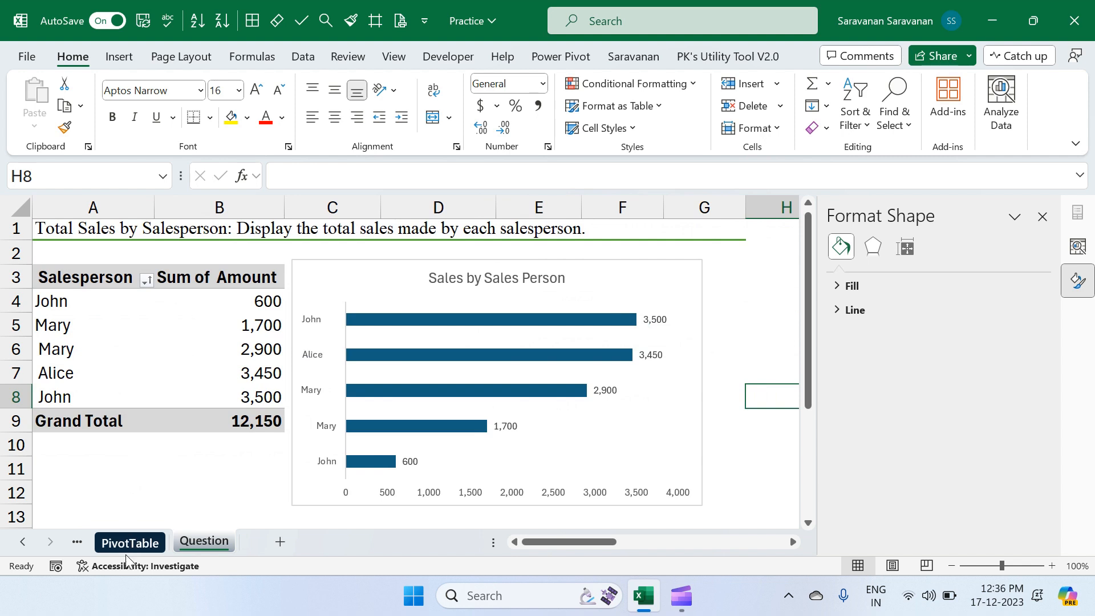
pyautogui.hotkey('ctrl', 'pagedown')
pyautogui.click(479, 357)
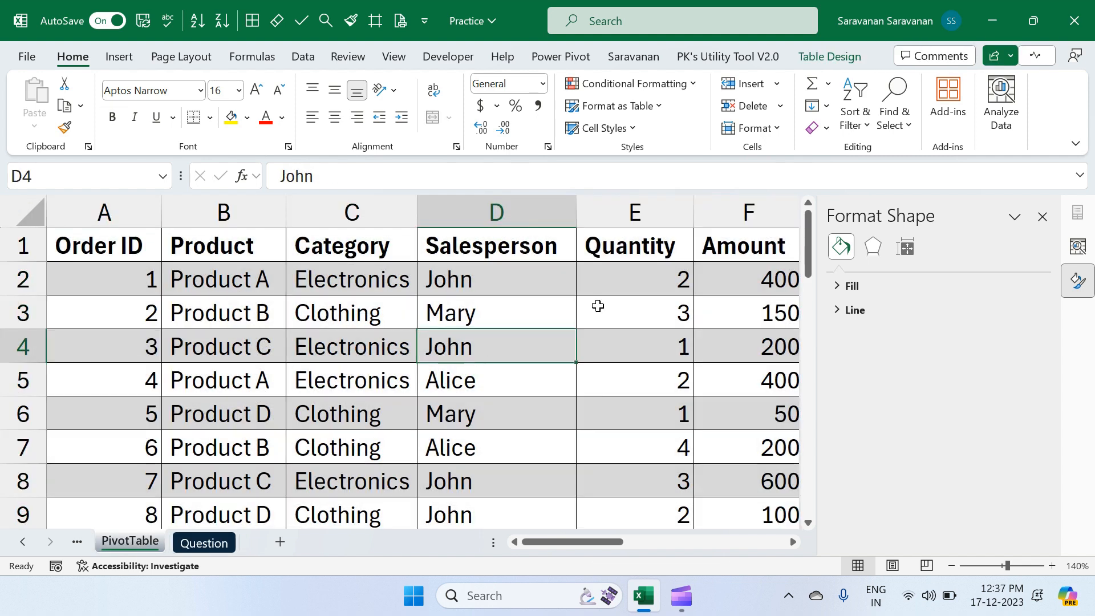
pyautogui.click(1042, 217)
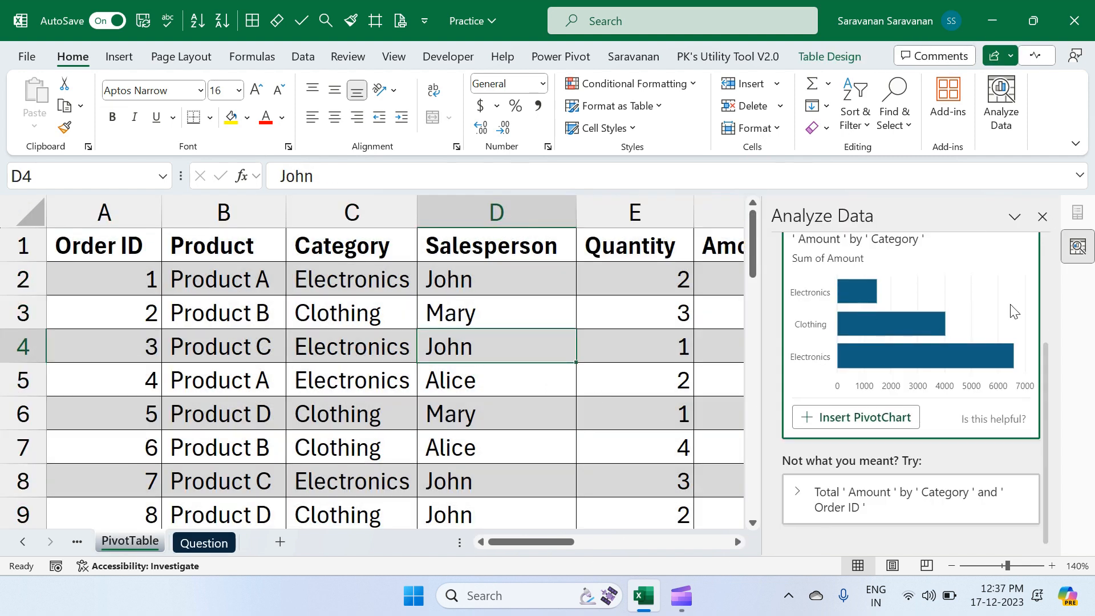
pyautogui.click(1041, 216)
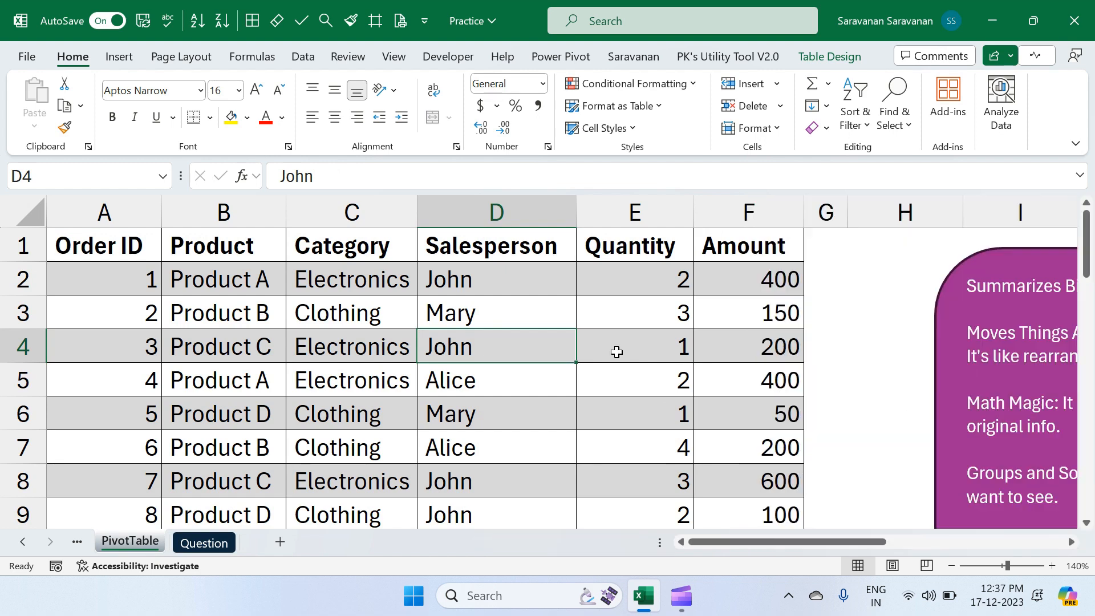
pyautogui.scroll(-2, 617, 352)
pyautogui.scroll(2, 617, 352)
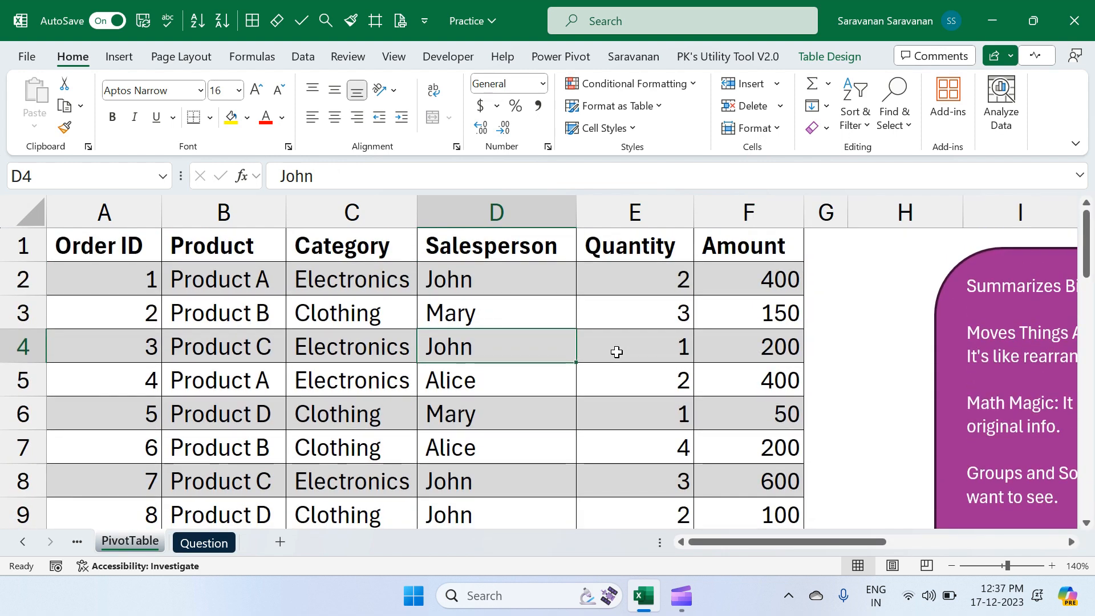